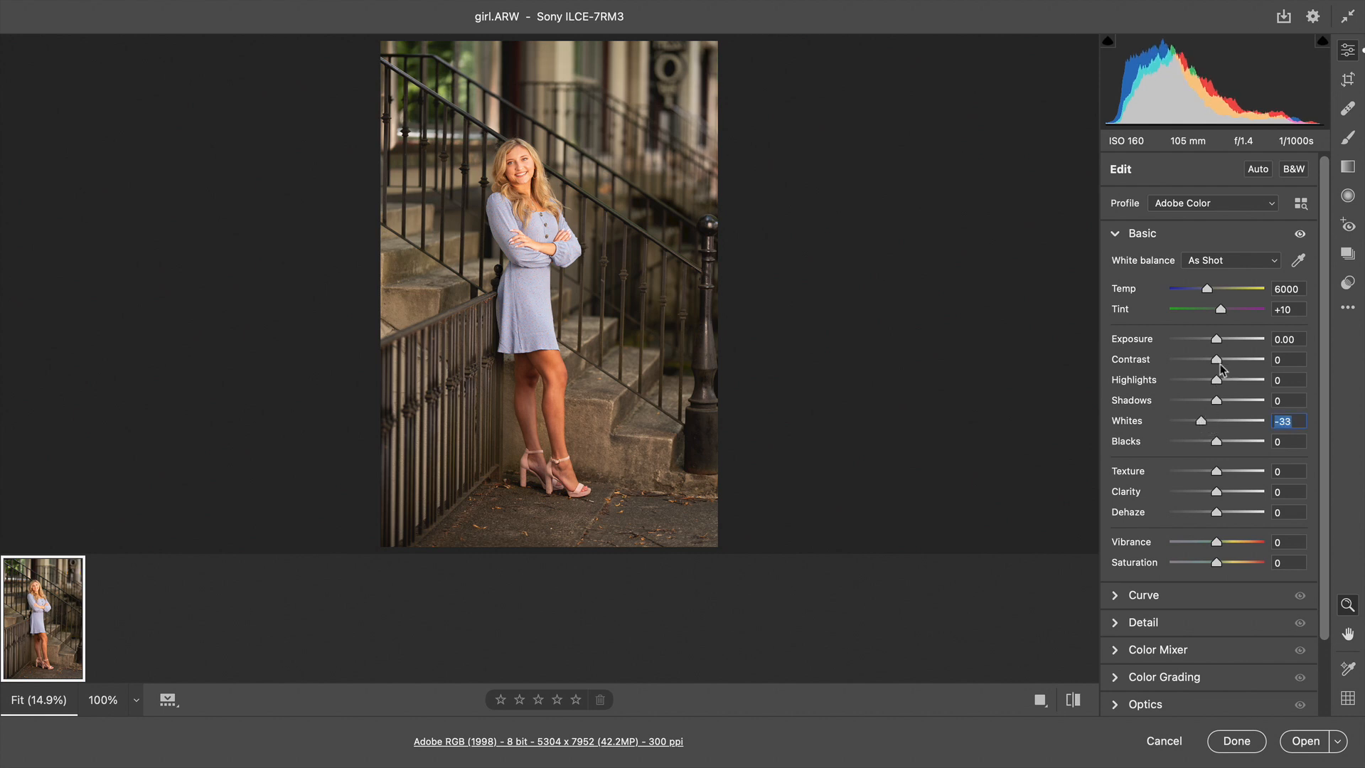
Step: Lower the raw photo's exposure to -0.35 and open the image in Photoshop
drag(1216, 346, 1213, 346)
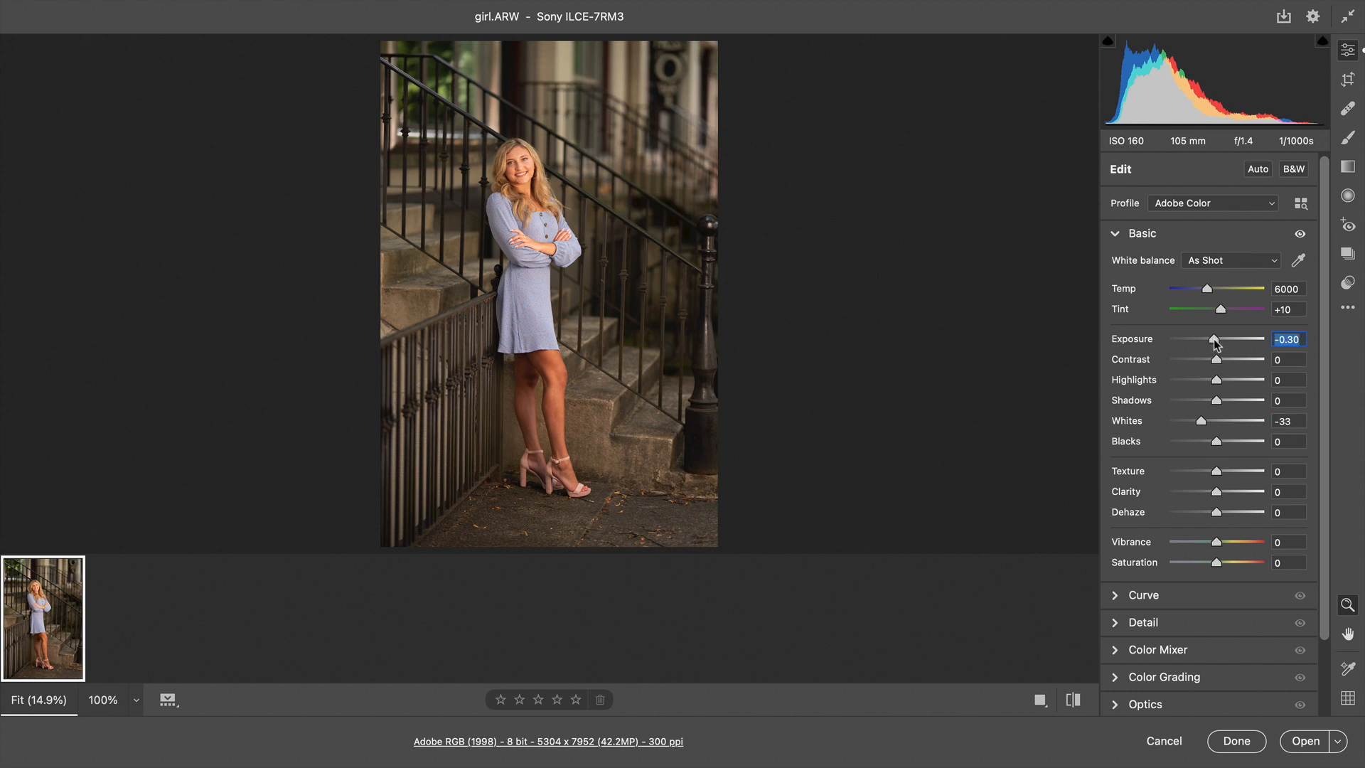
key(Down)
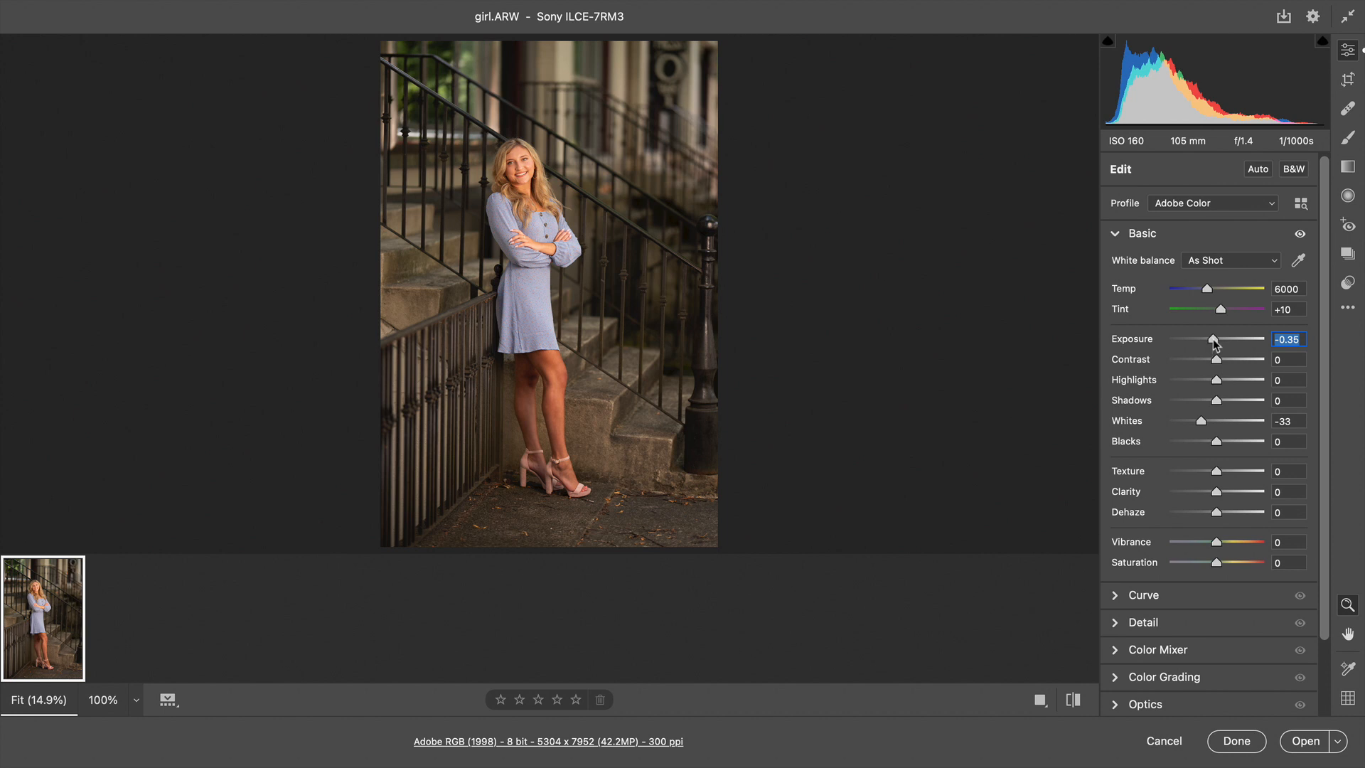
key(Return)
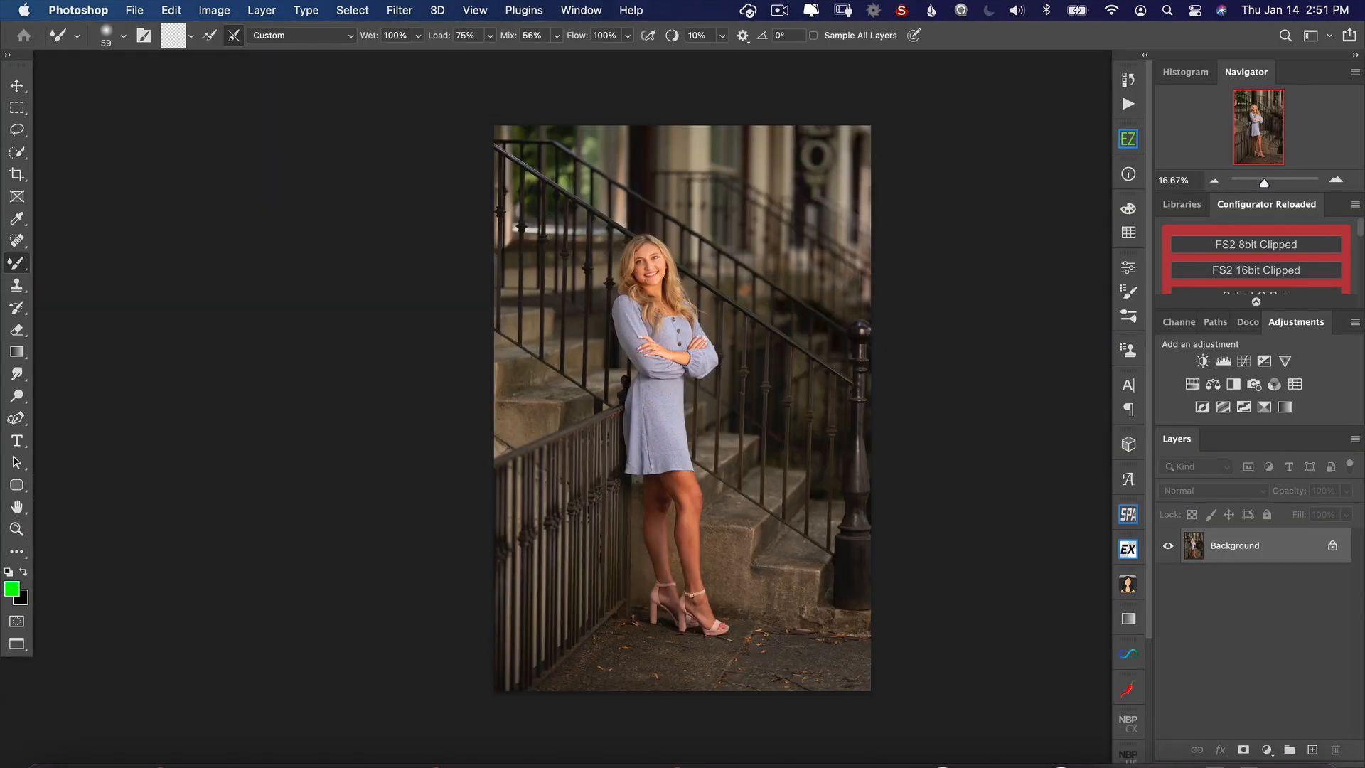
Step: Examine the woman's dress, face and the railings and stone steps beside her at 100% magnification
key(super+plus)
key(super+plus)
key(super+plus)
key(super+plus)
key(super+plus)
drag(661, 183, 782, 502)
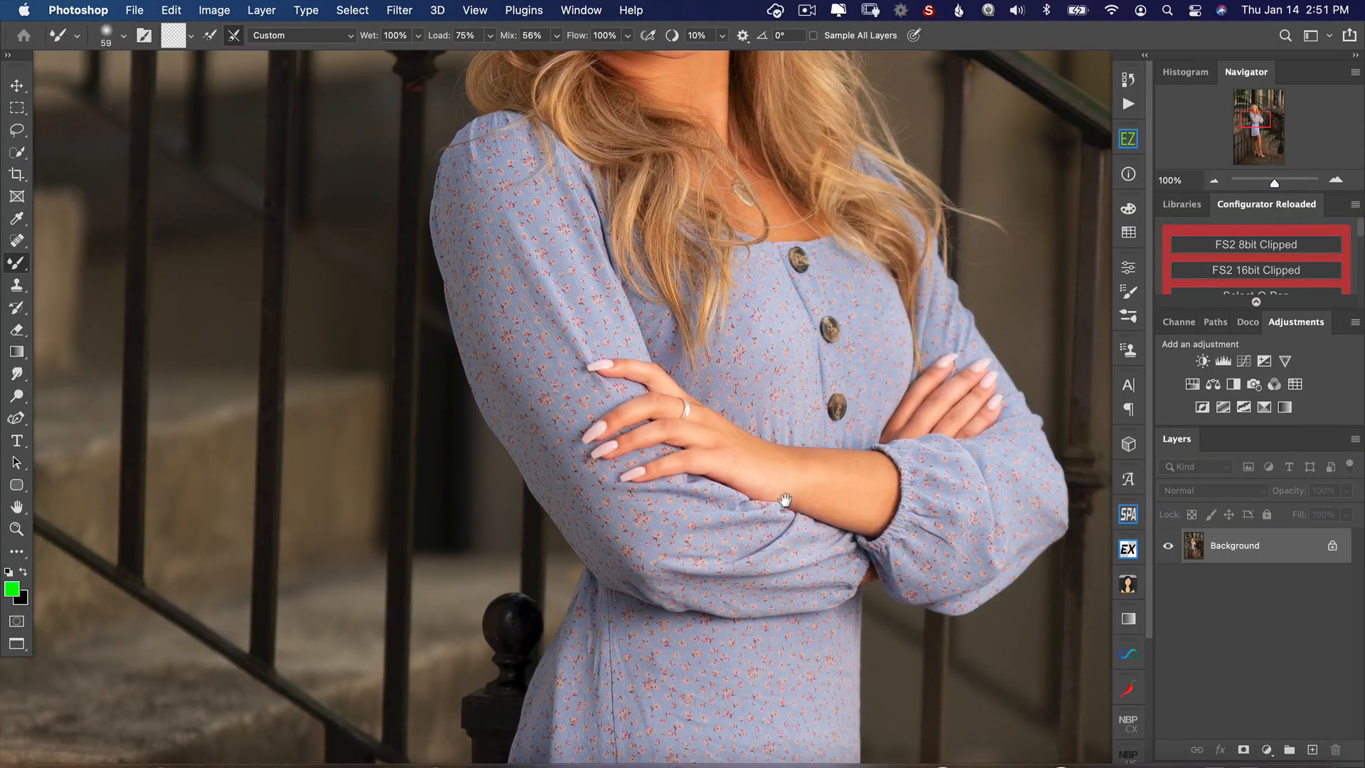
drag(633, 121, 801, 558)
drag(724, 119, 810, 502)
mouse_move(748, 271)
mouse_down()
mouse_move(759, 409)
mouse_move(769, 125)
mouse_up()
drag(725, 434, 739, 252)
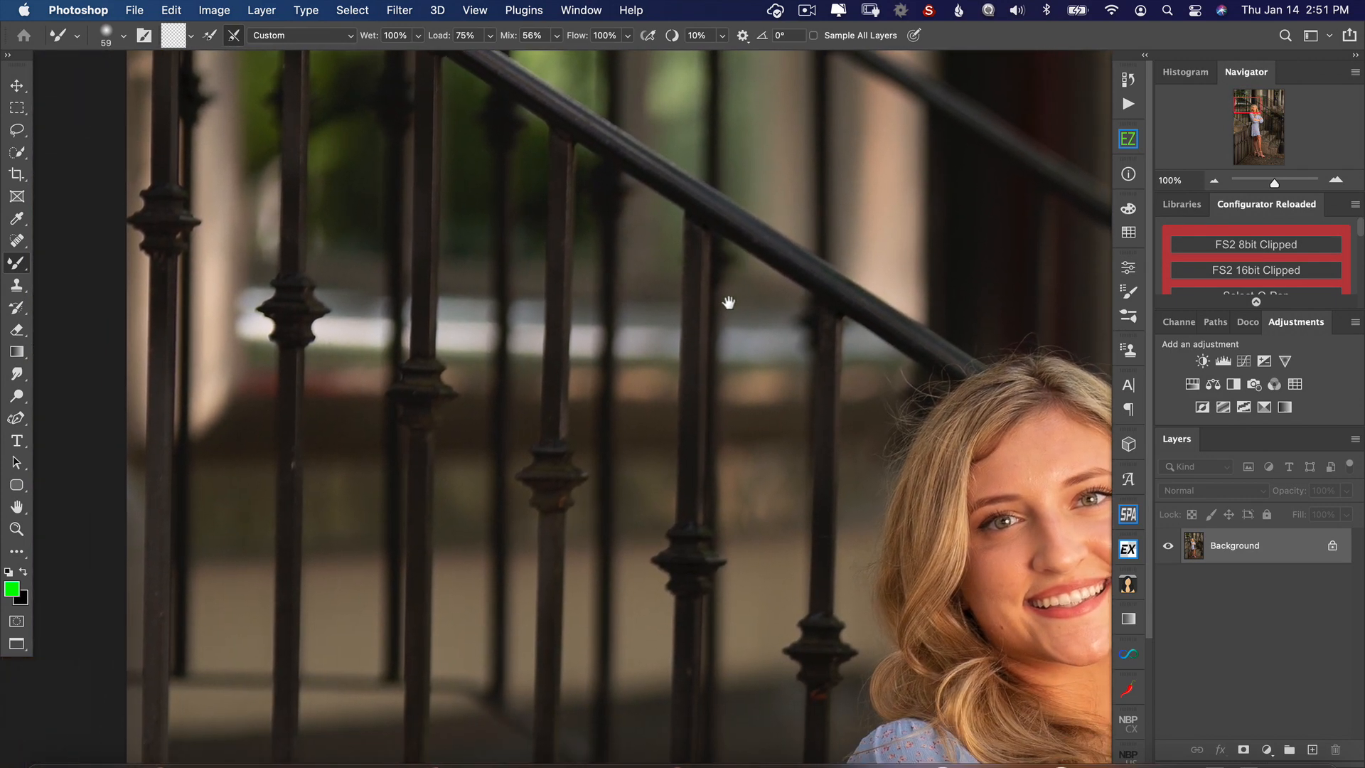
drag(695, 413, 676, 219)
drag(689, 610, 676, 180)
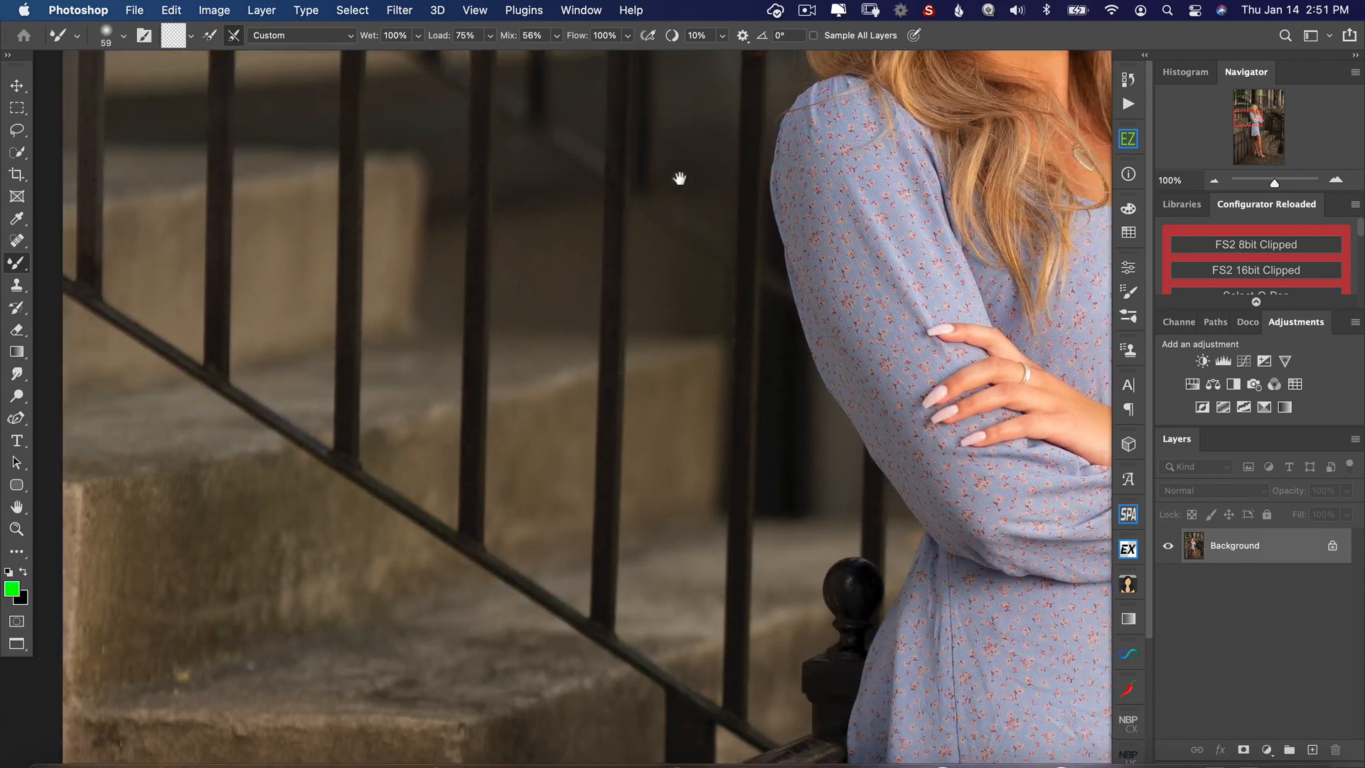
drag(705, 683, 698, 222)
drag(700, 625, 718, 235)
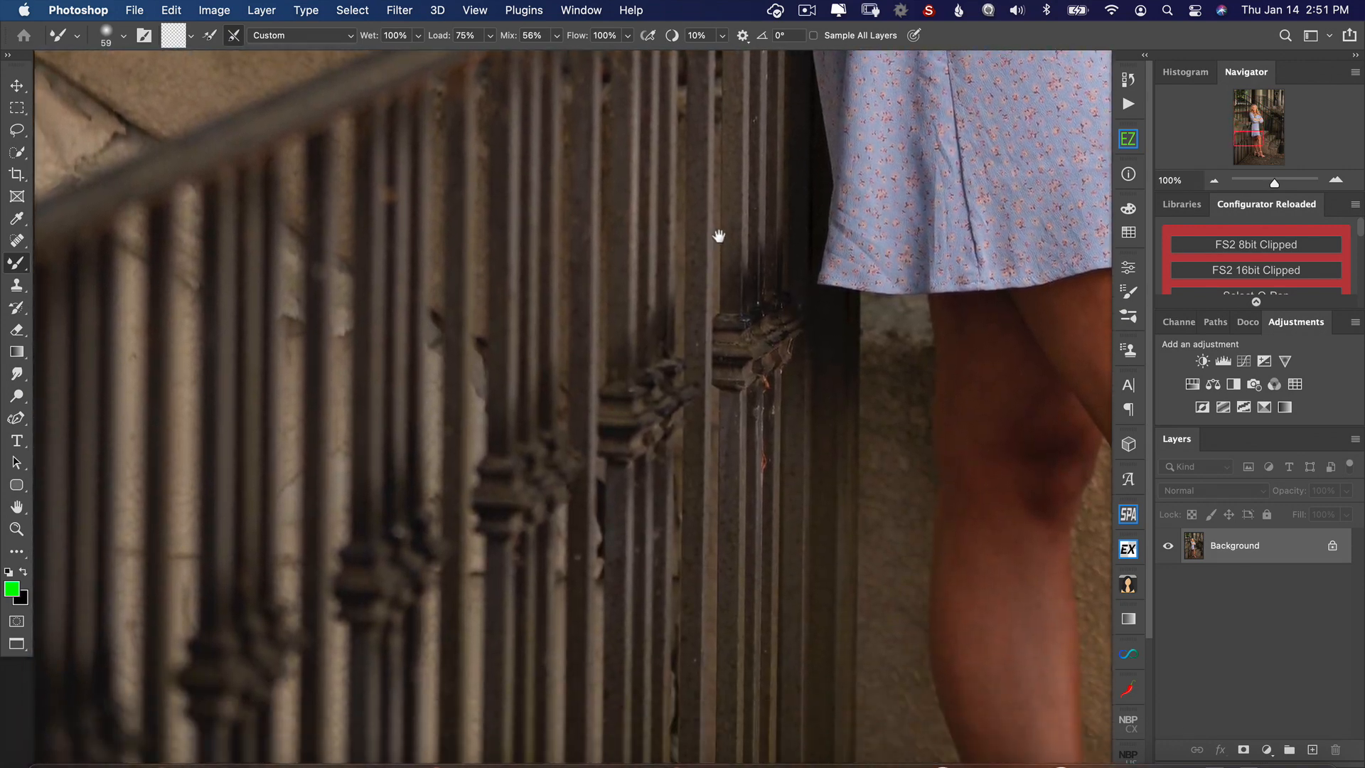
drag(764, 483, 769, 305)
Step: Inspect the legs, the background railings and lamp-like post, and then the dress for wrinkles at full size
mouse_move(916, 425)
mouse_down()
mouse_move(585, 317)
mouse_move(355, 274)
mouse_up()
mouse_move(961, 456)
mouse_down()
mouse_move(794, 411)
mouse_move(514, 399)
mouse_move(320, 410)
mouse_up()
drag(711, 282, 390, 493)
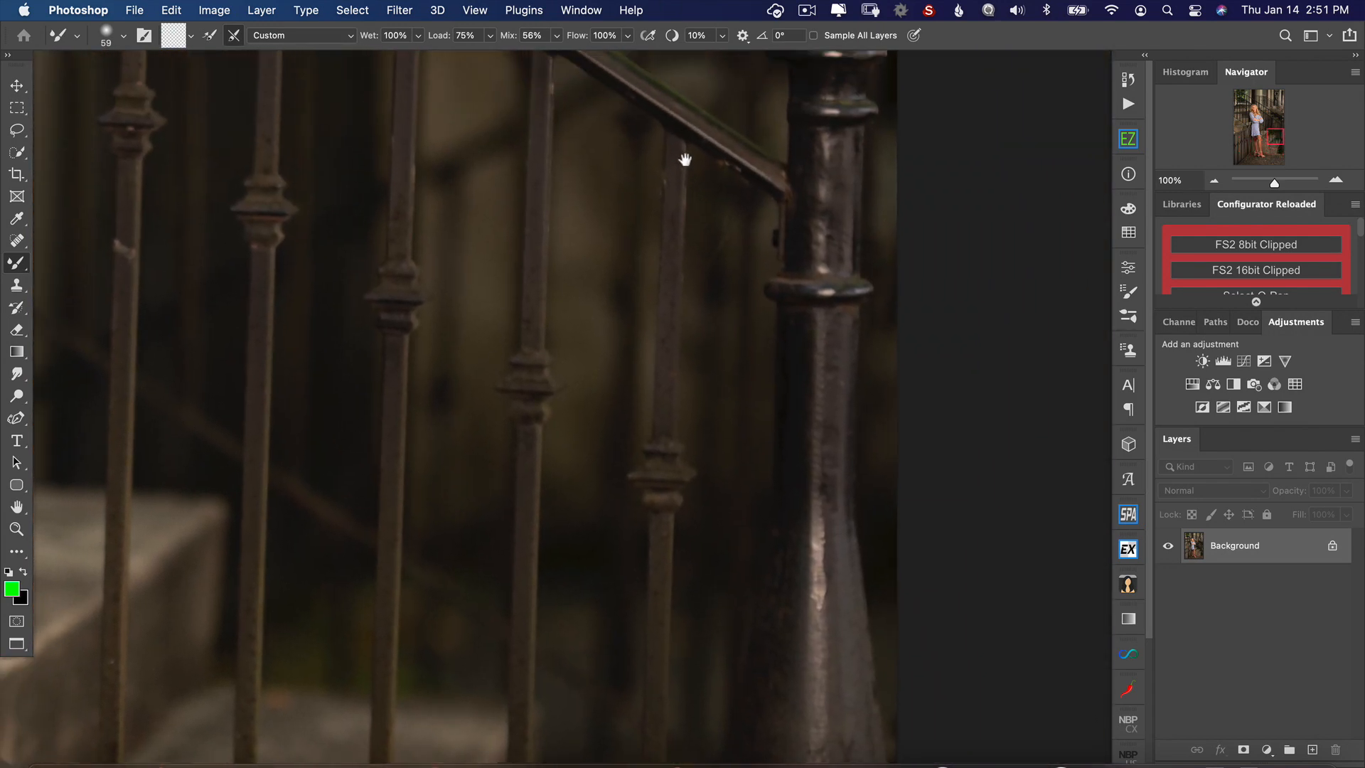
drag(685, 159, 730, 458)
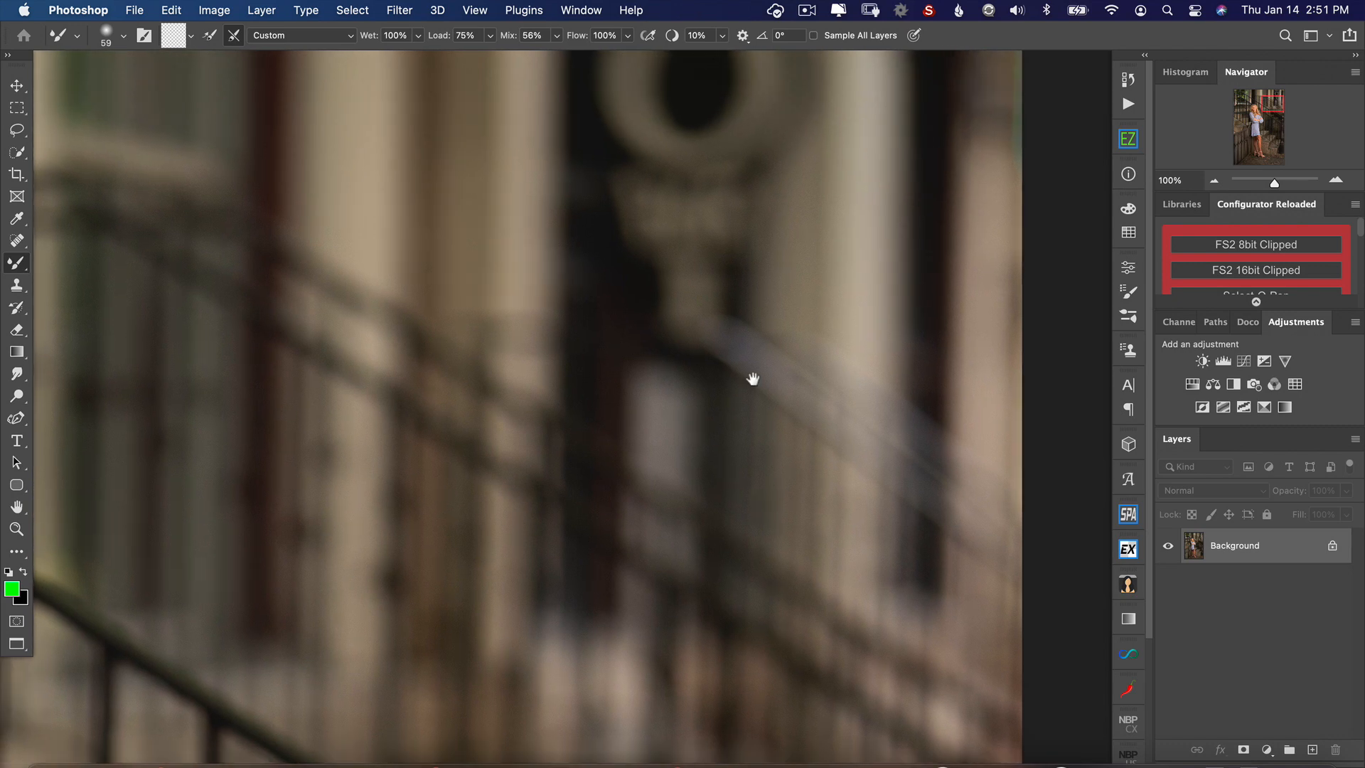
drag(752, 379, 683, 206)
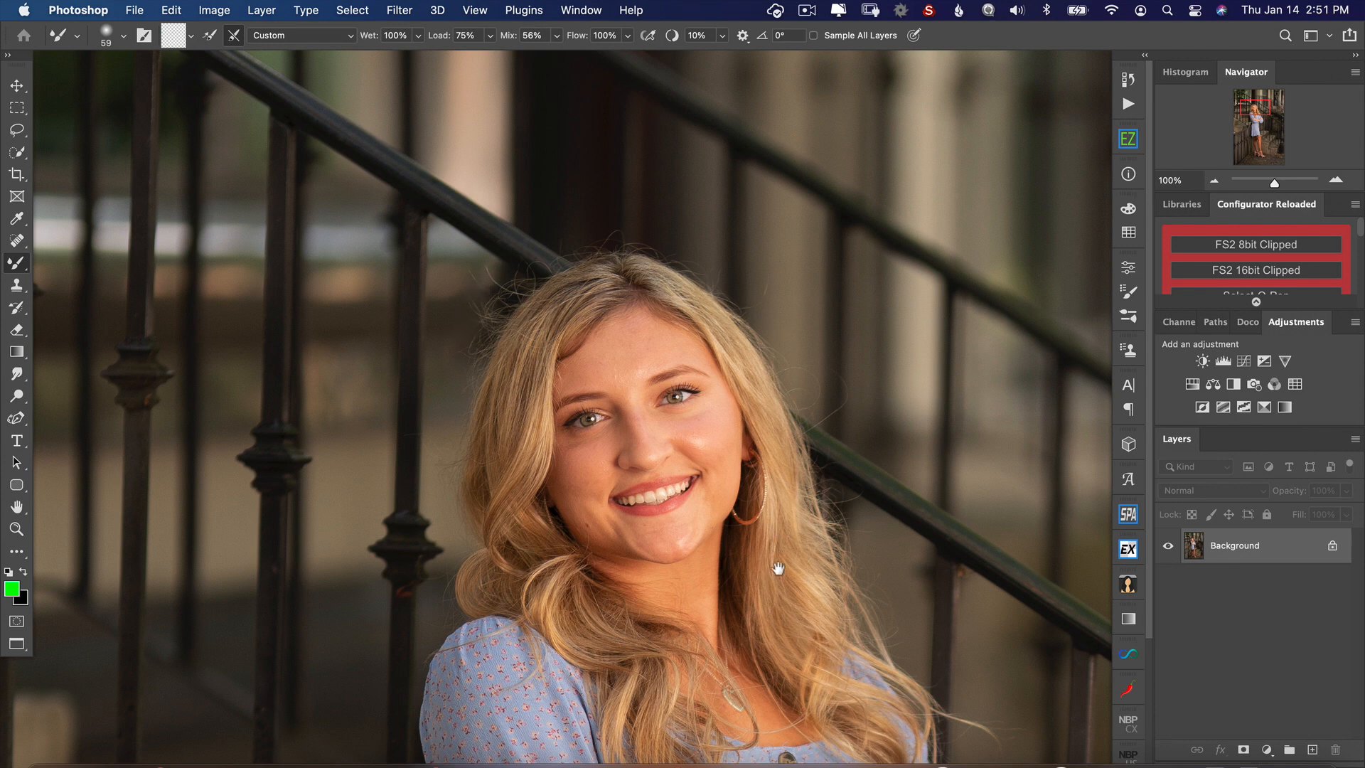
drag(779, 568, 733, 322)
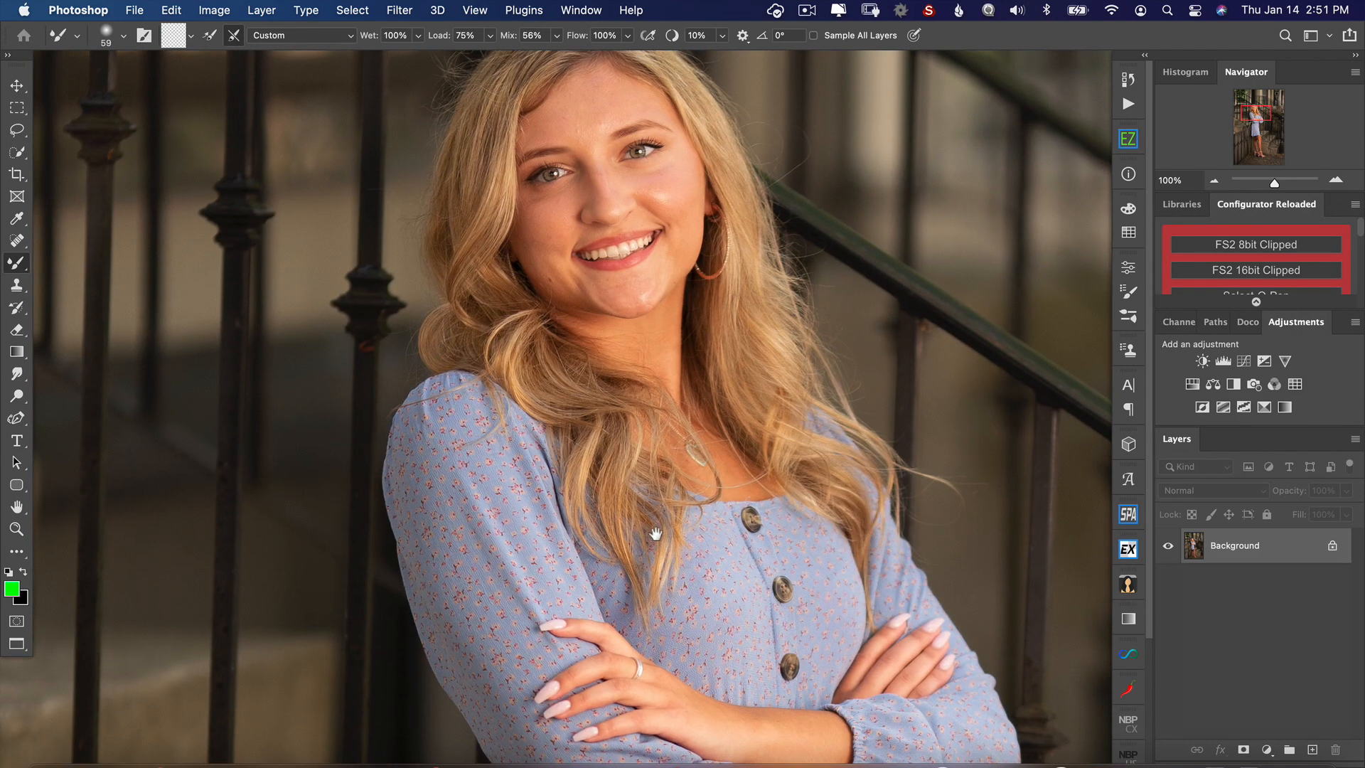
drag(655, 533, 609, 112)
drag(569, 586, 569, 247)
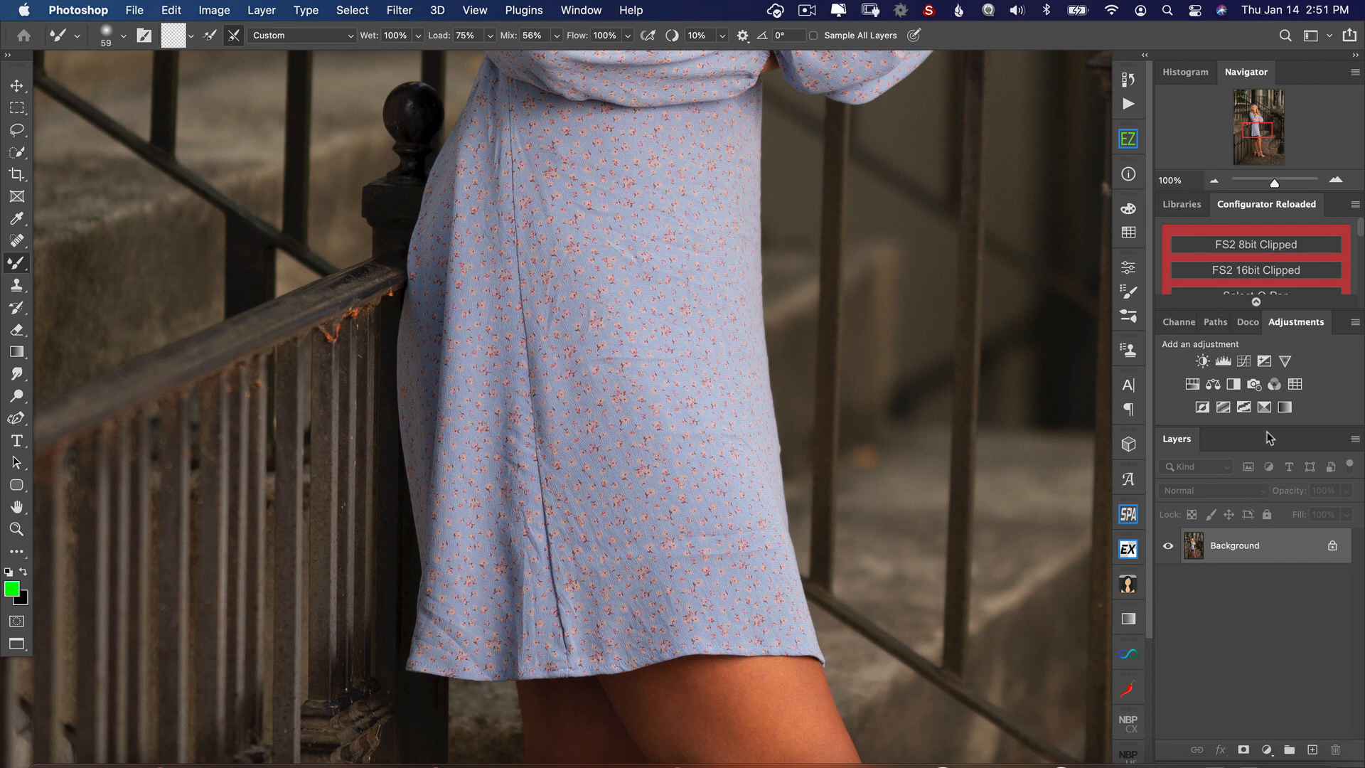
Step: Enlarge the layer list and duplicate the Background layer twice
drag(1269, 427, 1271, 384)
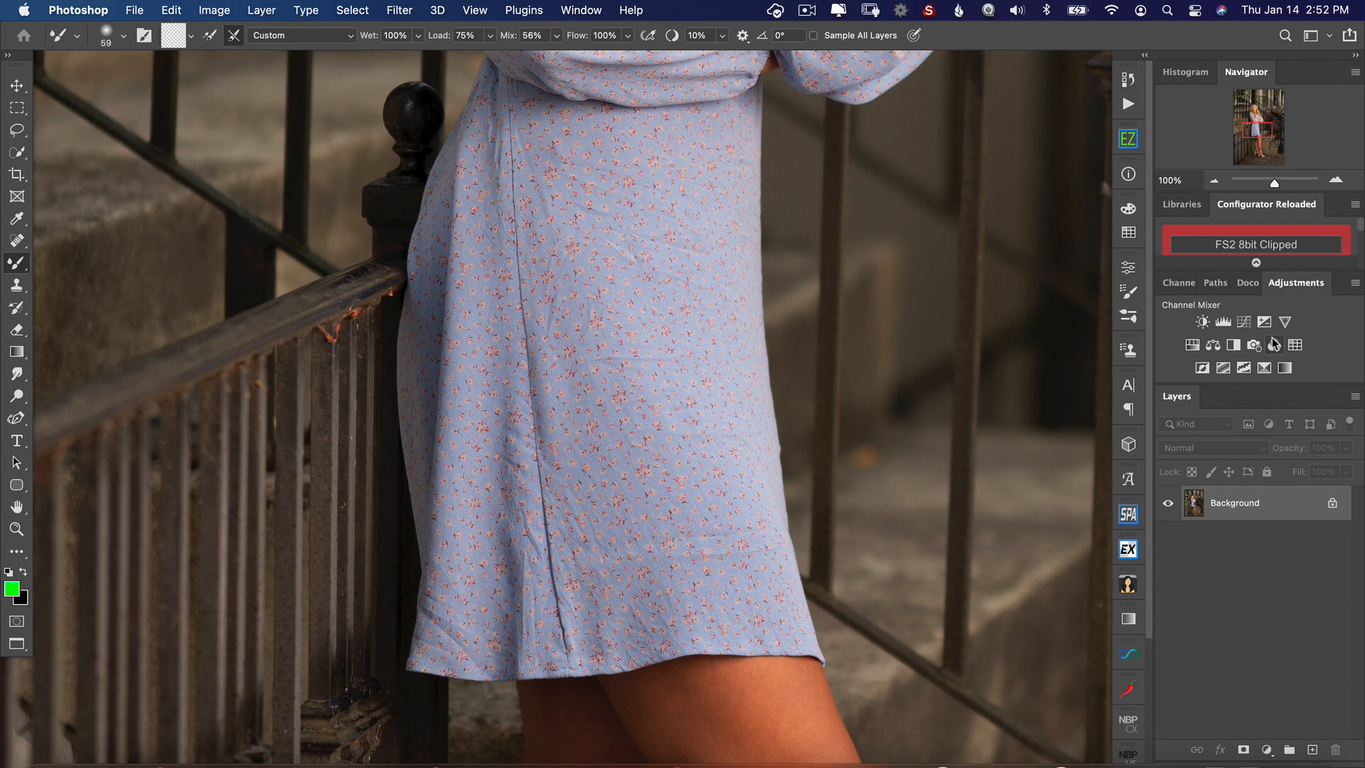
key(super+j)
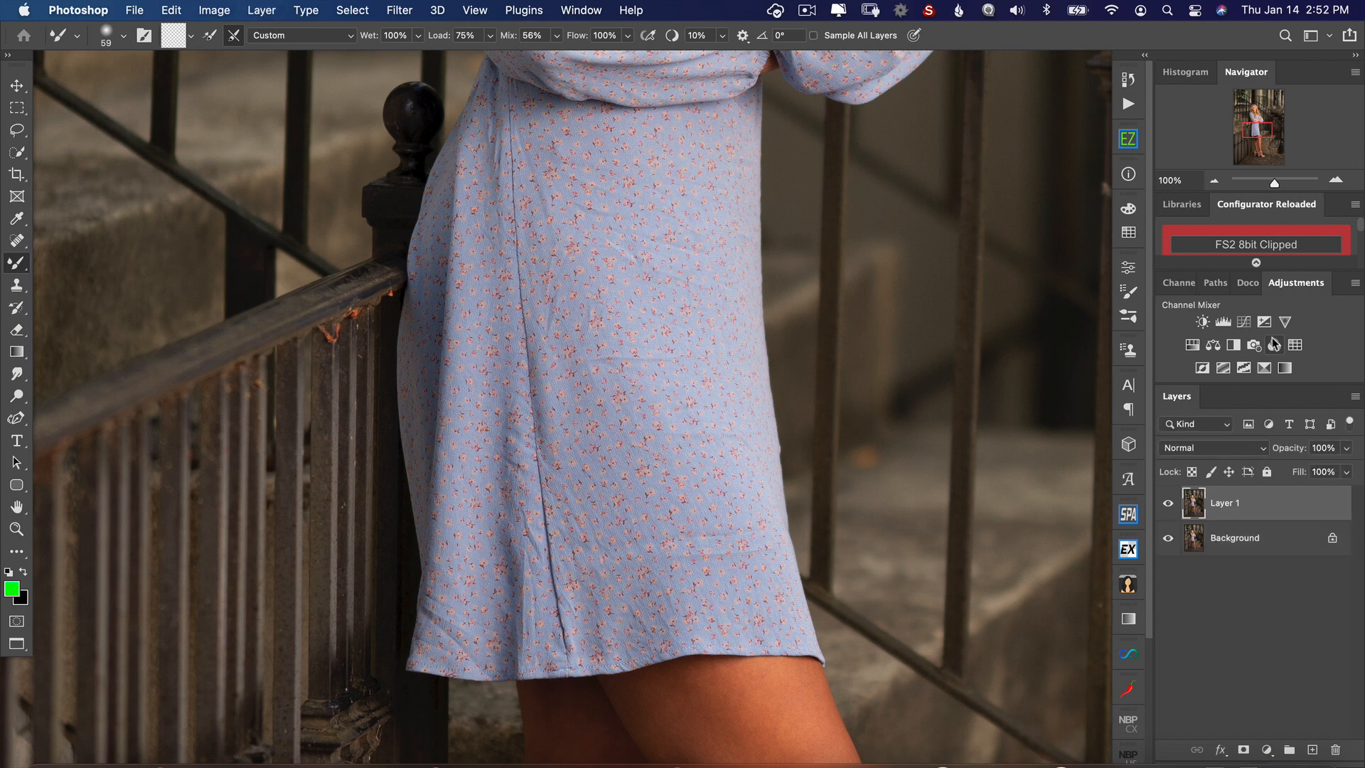
key(super+j)
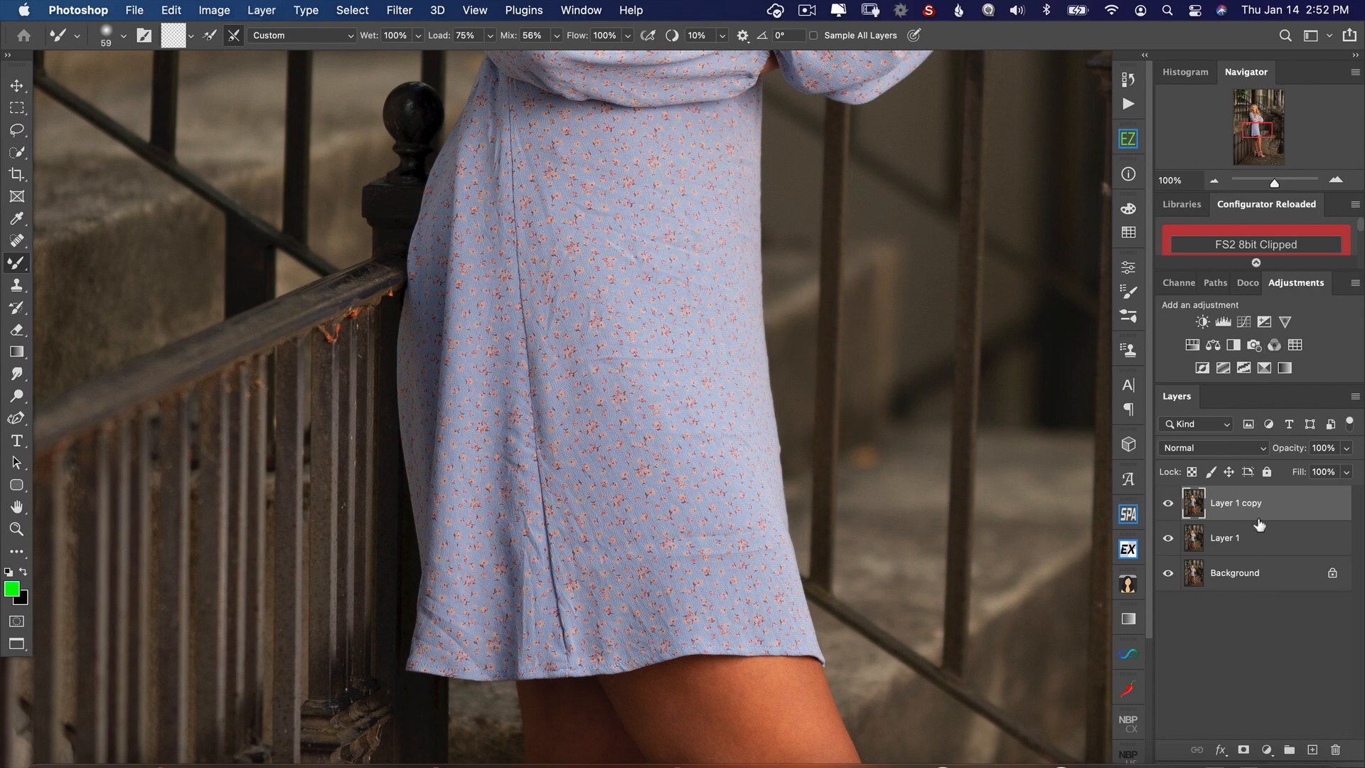
Step: Rename the lower duplicate layer Color and the upper duplicate layer Detail
double_click(1221, 538)
key(BackSpace)
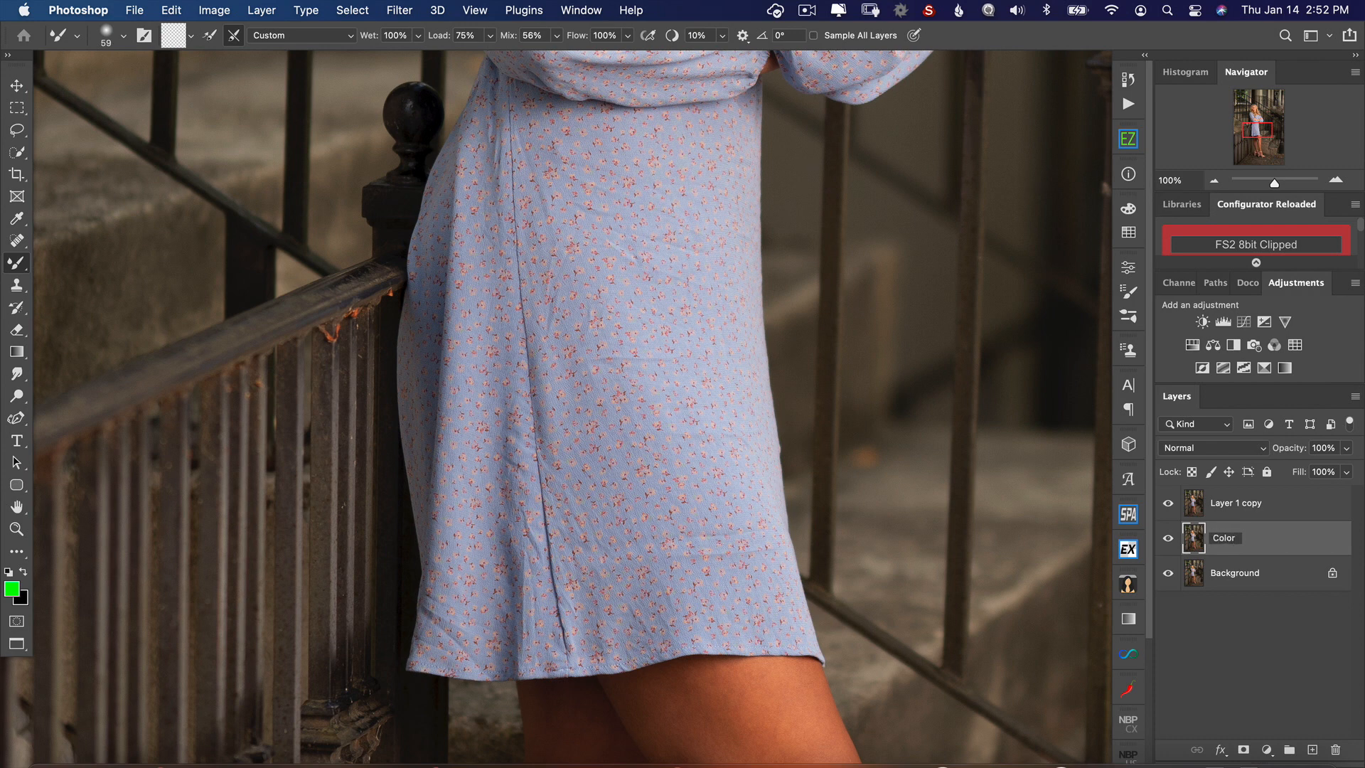
text(Color)
key(Return)
double_click(1240, 503)
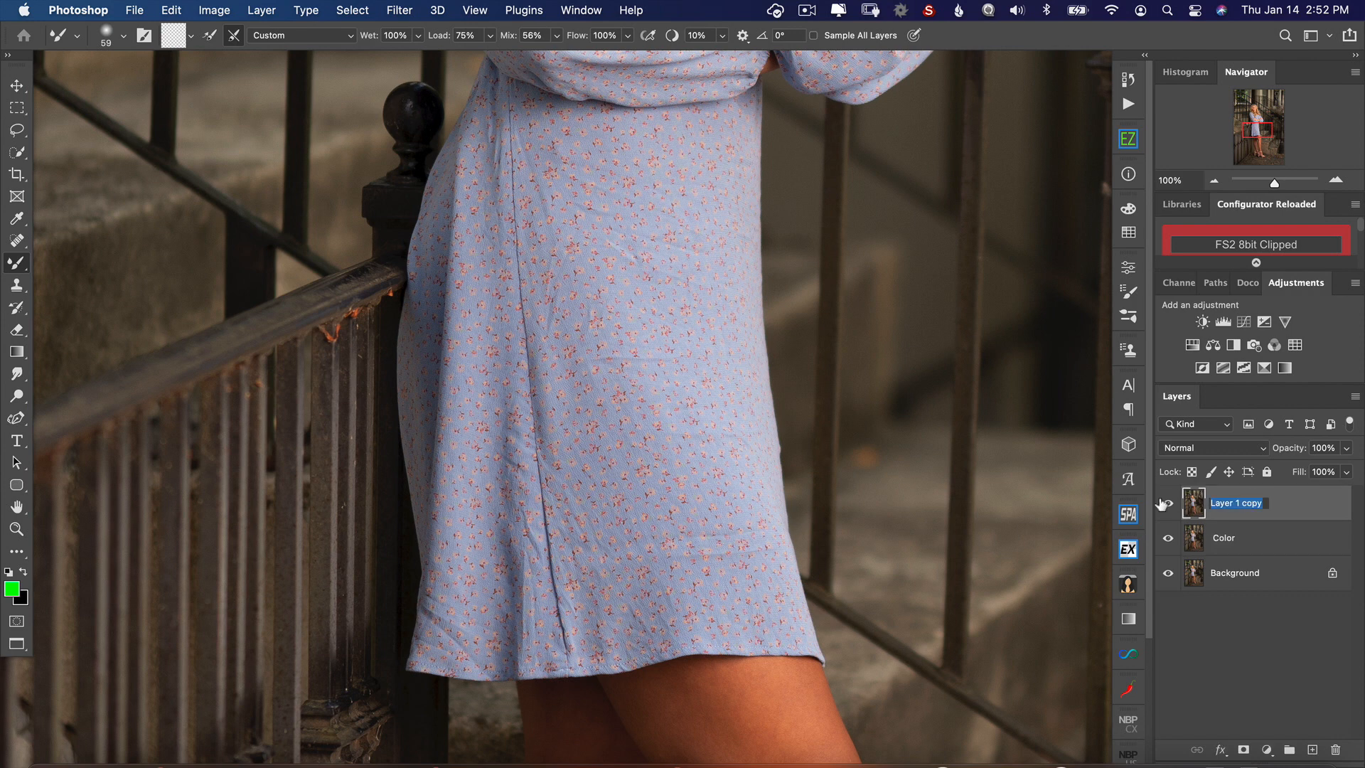
text(Detail)
click(1277, 528)
Step: Hide the Detail layer and apply the Median noise filter to the Color layer, strong enough to smooth out the fabric detail
click(1168, 503)
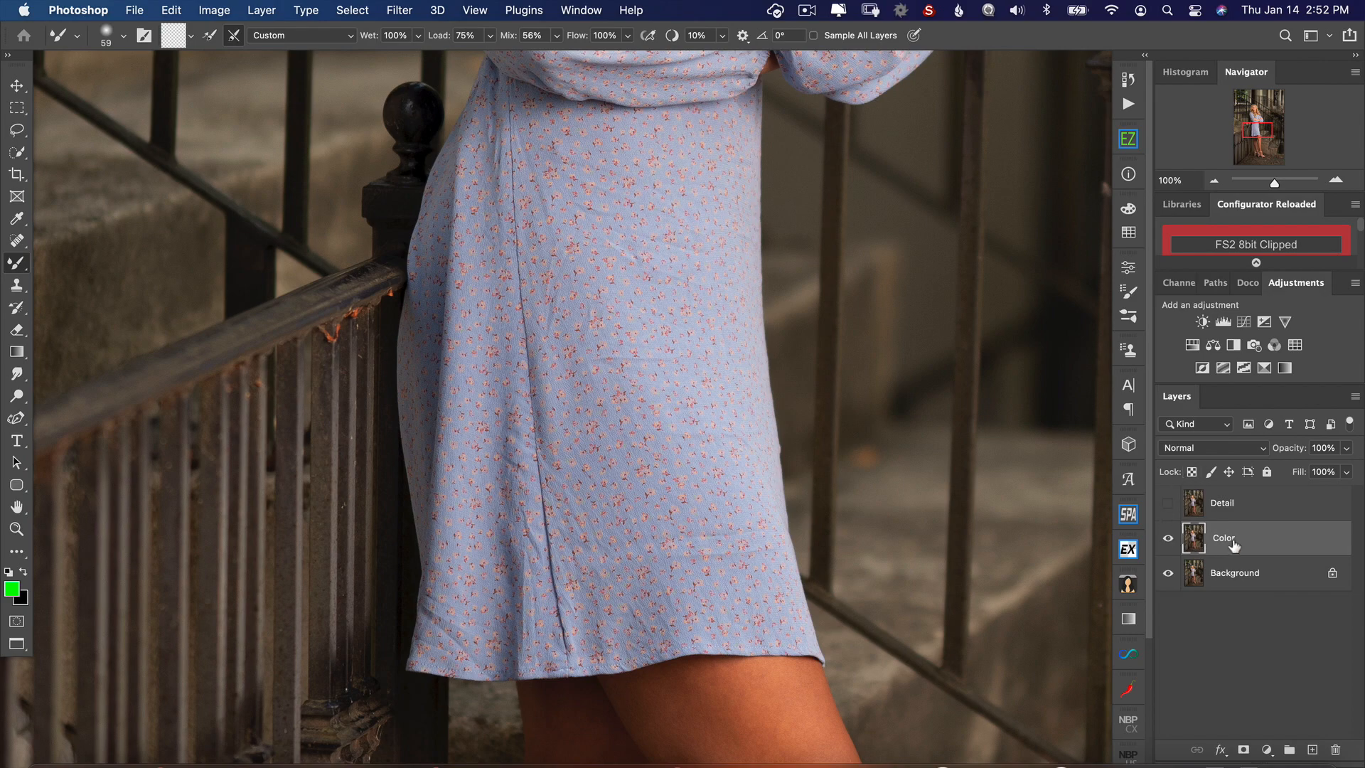
drag(681, 225, 679, 455)
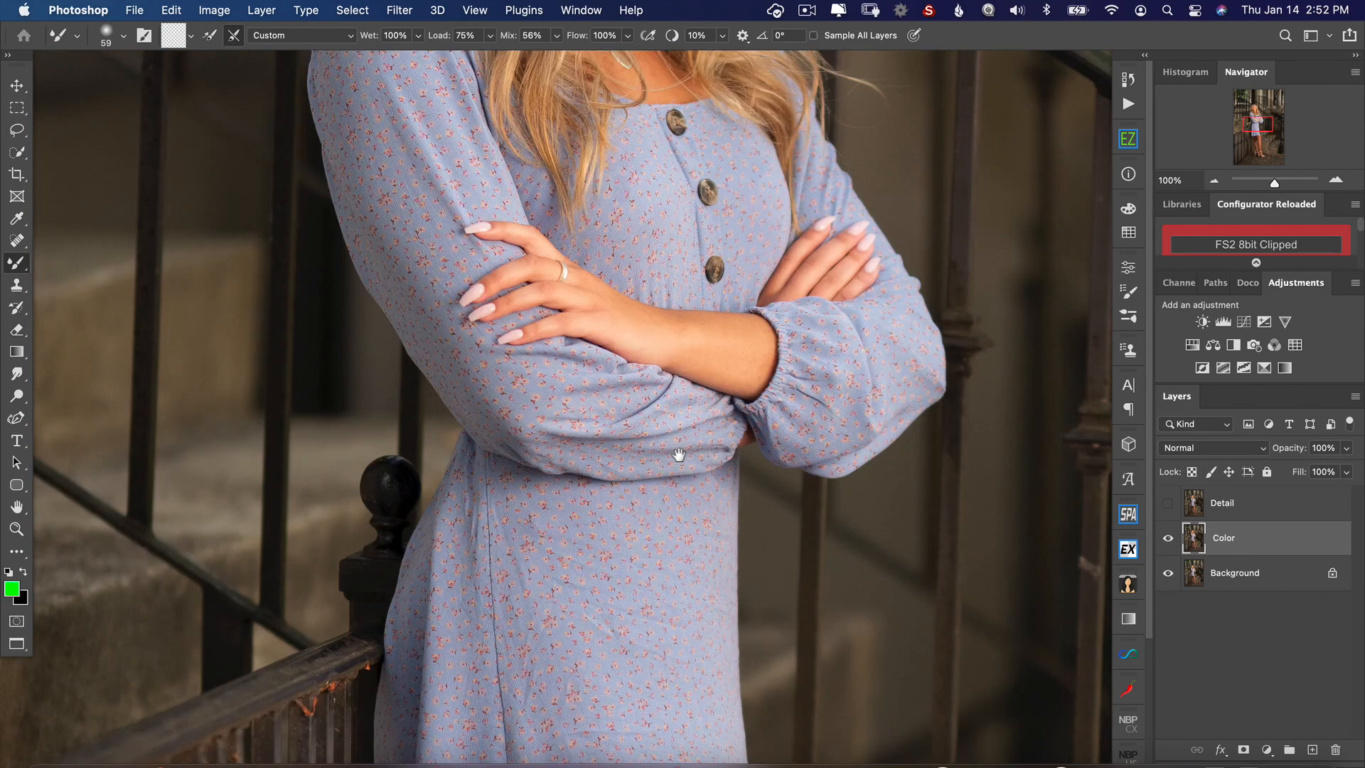
drag(768, 214, 887, 447)
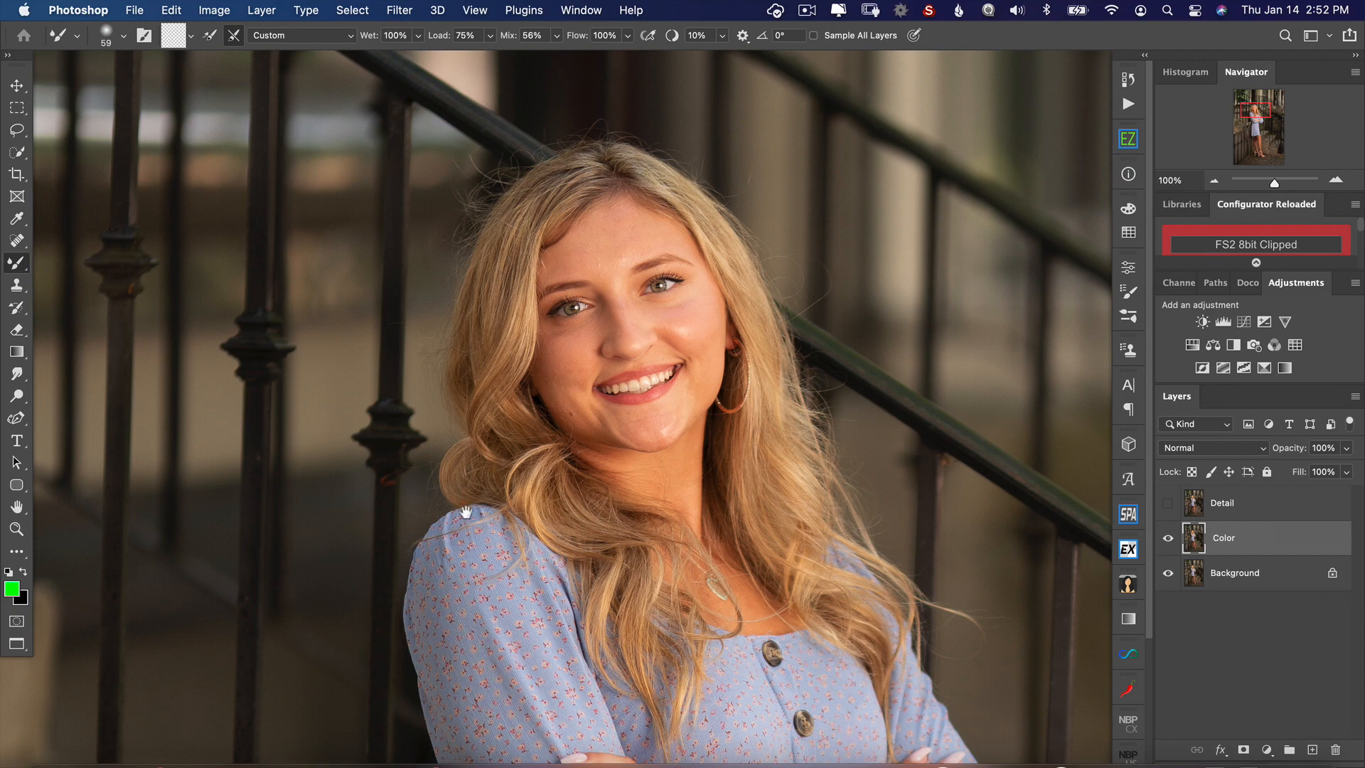
scroll(466, 512, down, 15)
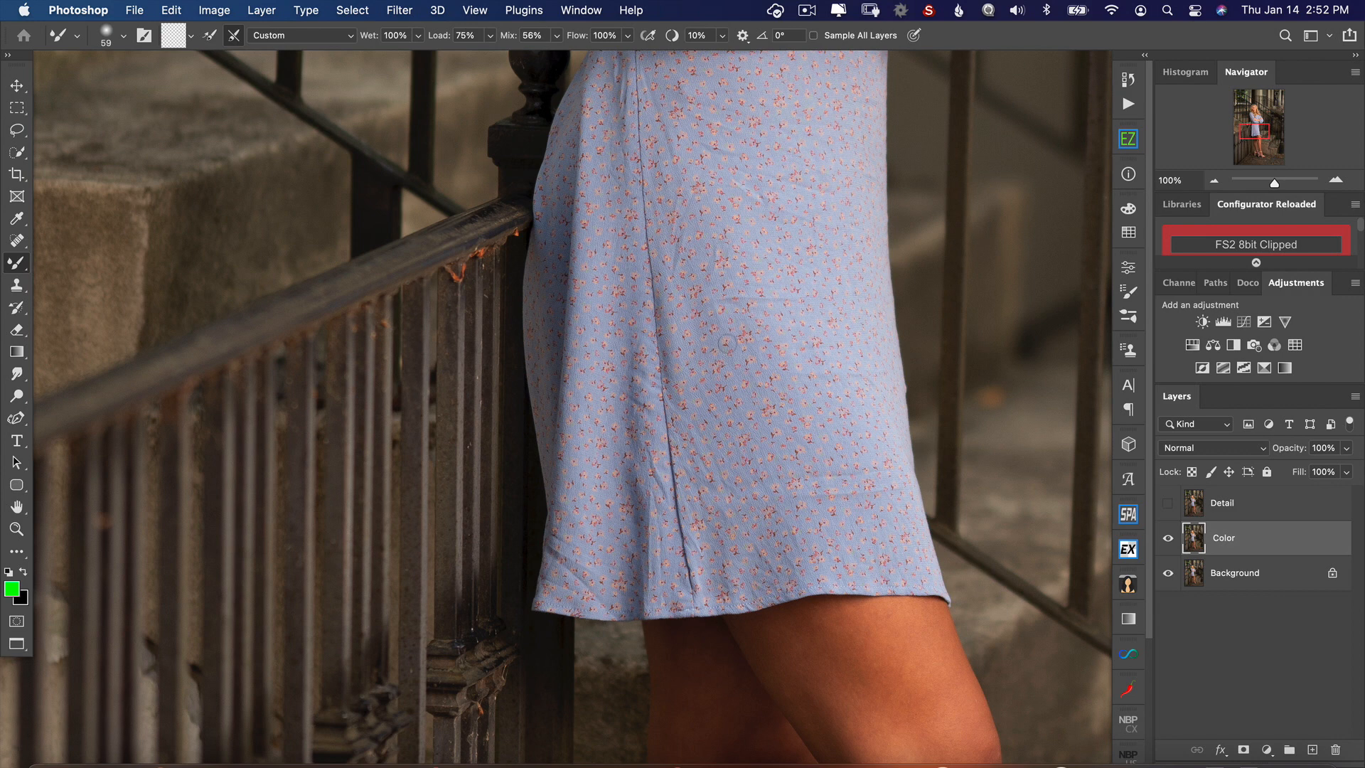
click(399, 10)
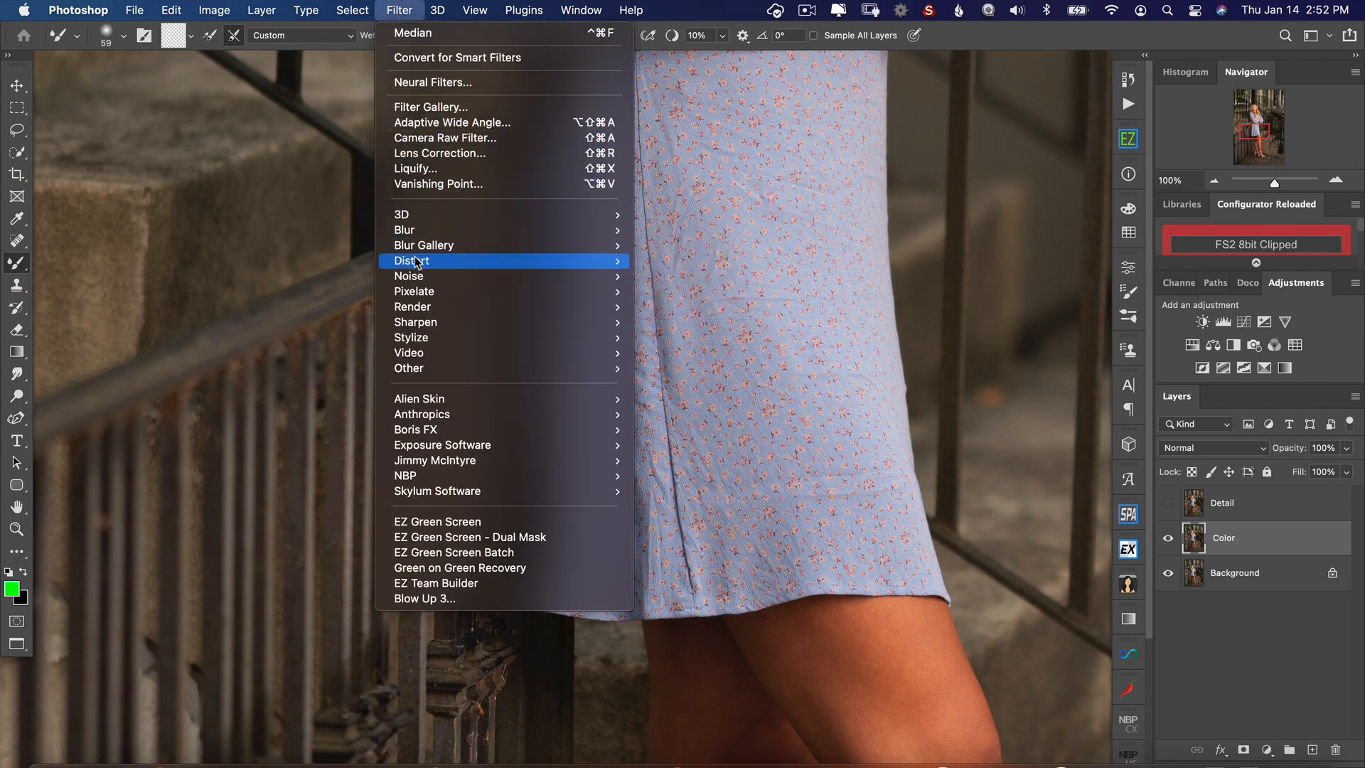
mouse_move(423, 277)
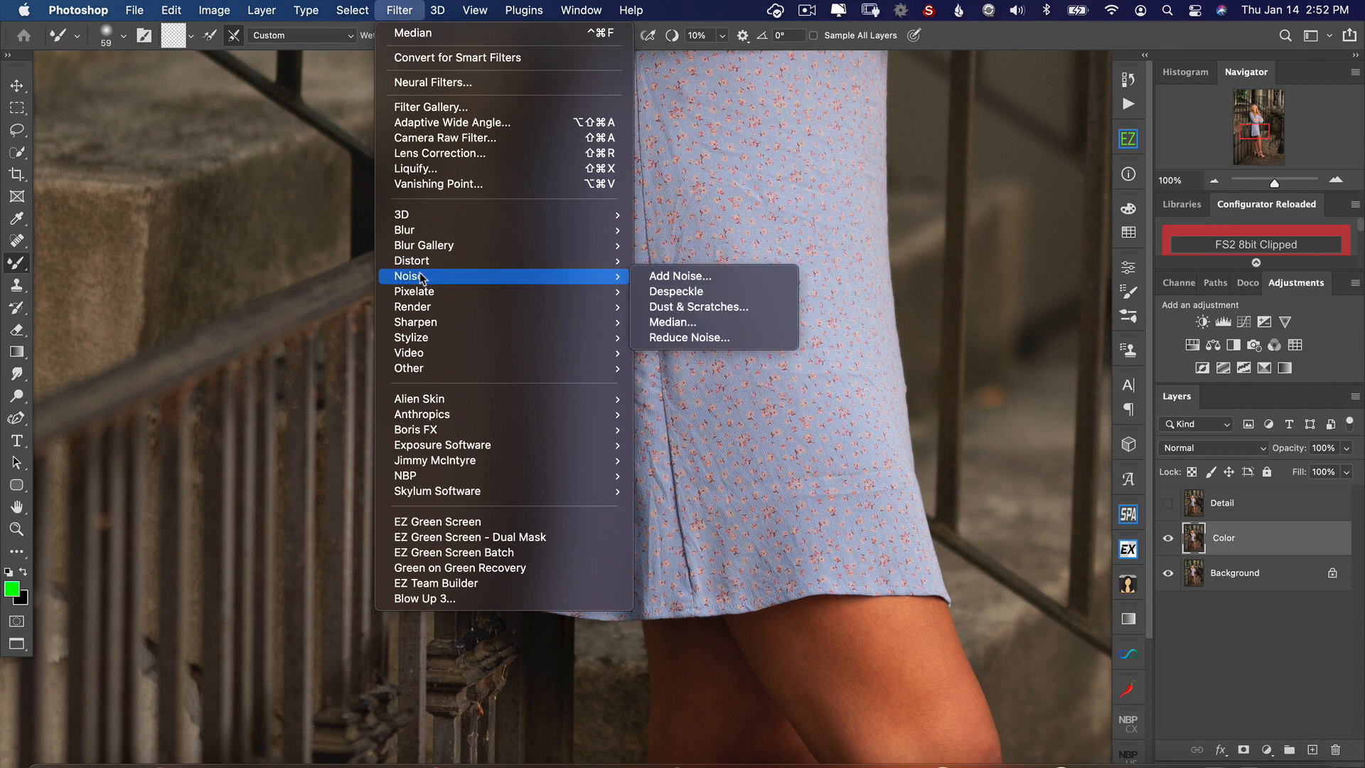
click(699, 324)
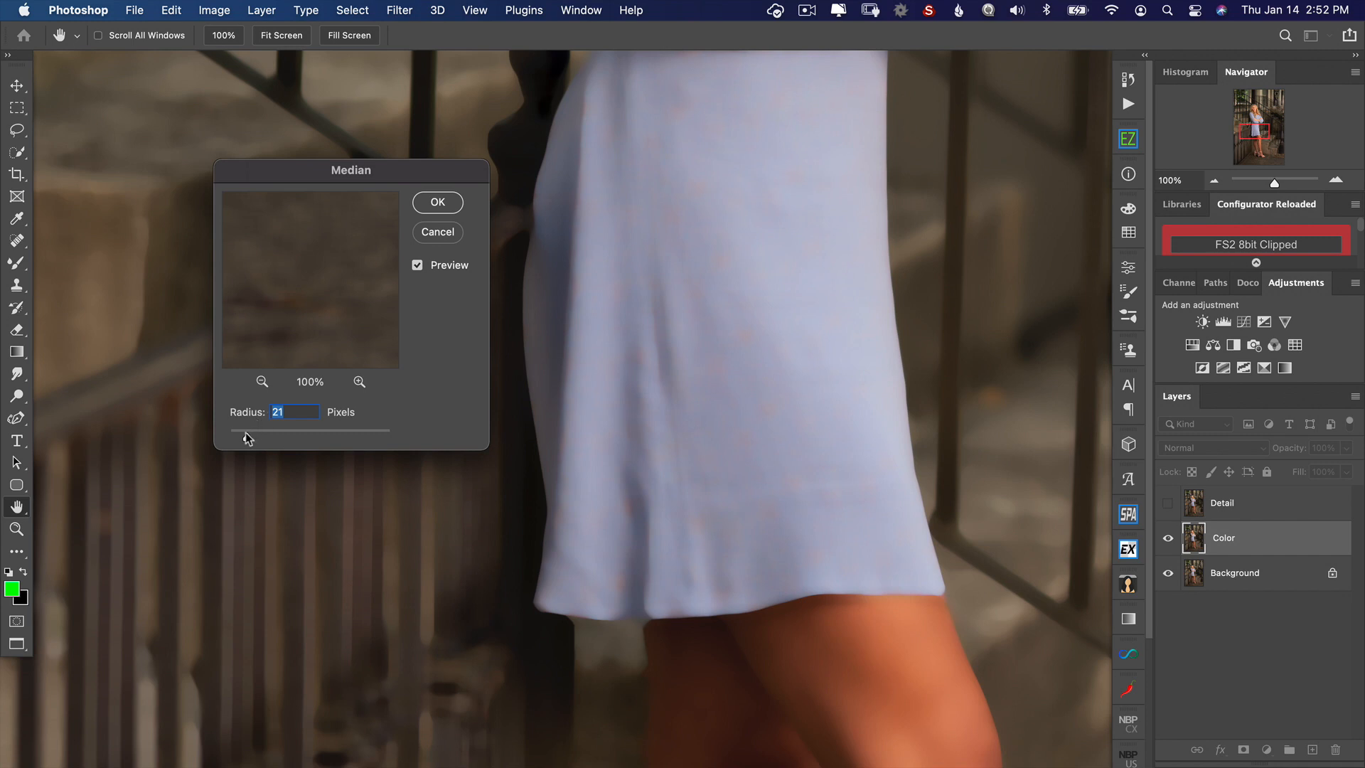
drag(246, 435, 248, 439)
drag(247, 439, 245, 438)
click(438, 202)
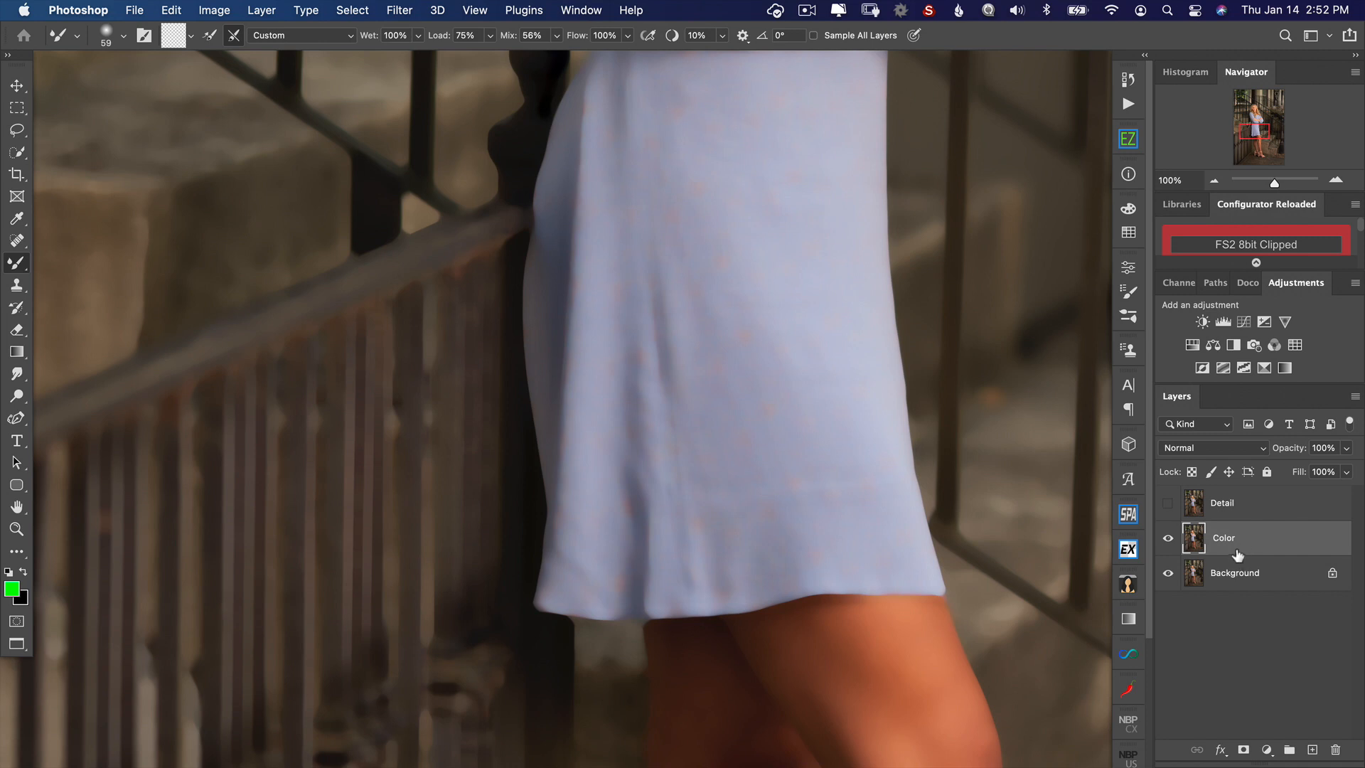
Step: Show the Detail layer and run Apply Image on it with the Color layer as source, Subtract blending, scale 2 and offset 128
click(1168, 503)
click(1243, 511)
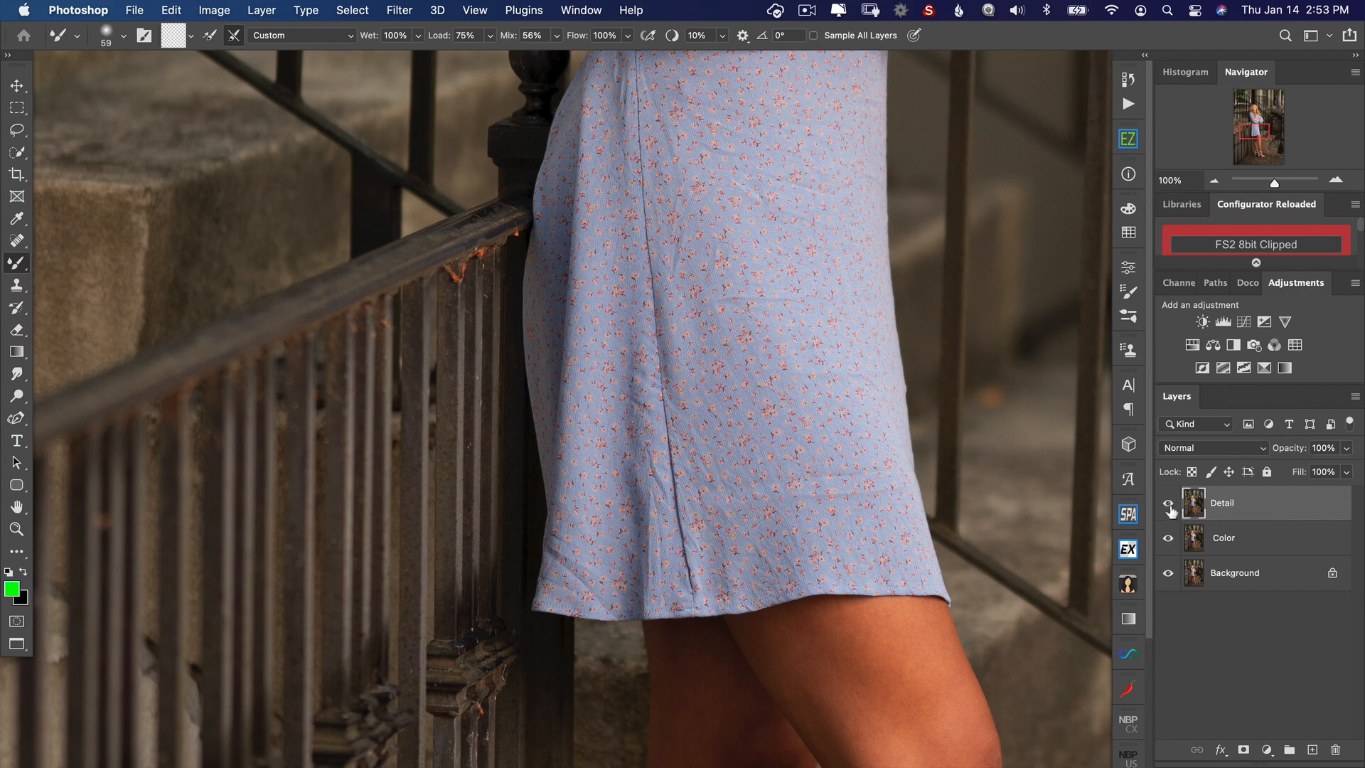
click(214, 9)
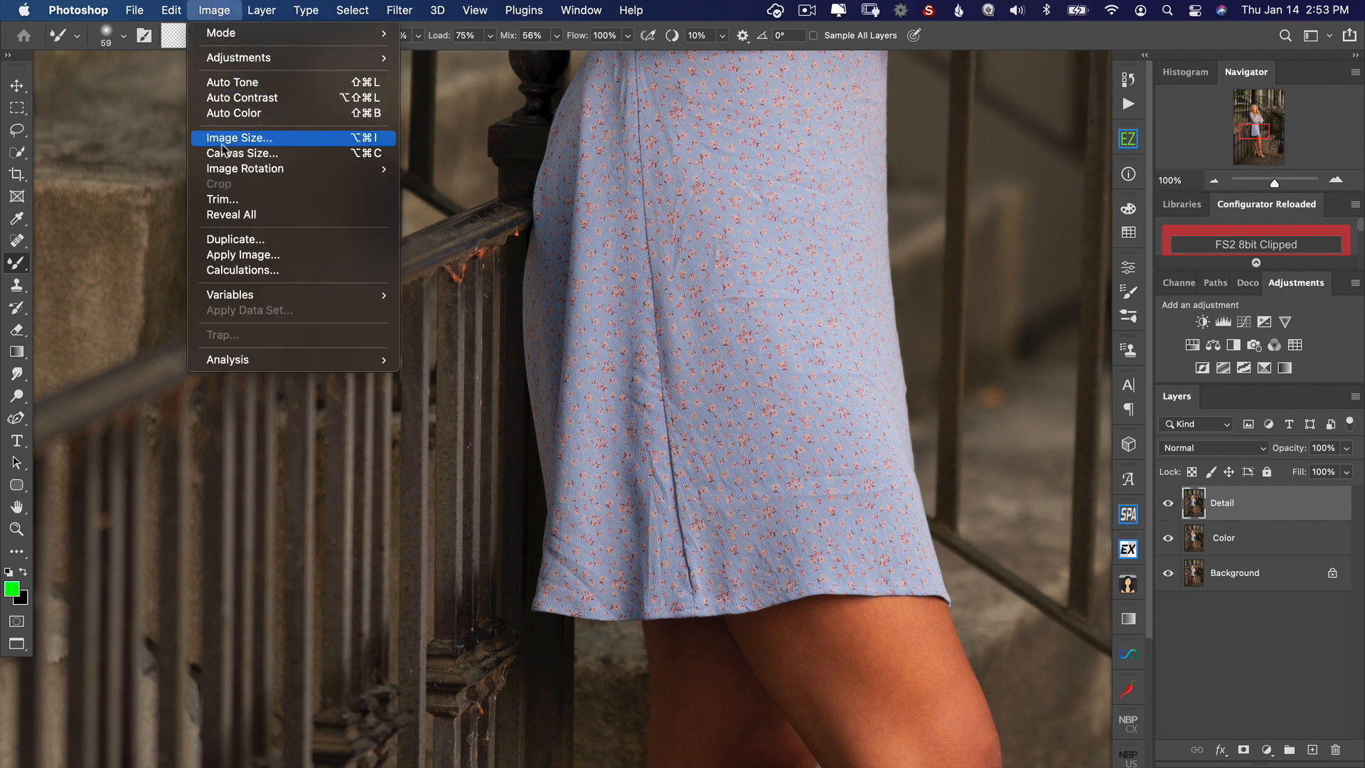
click(243, 258)
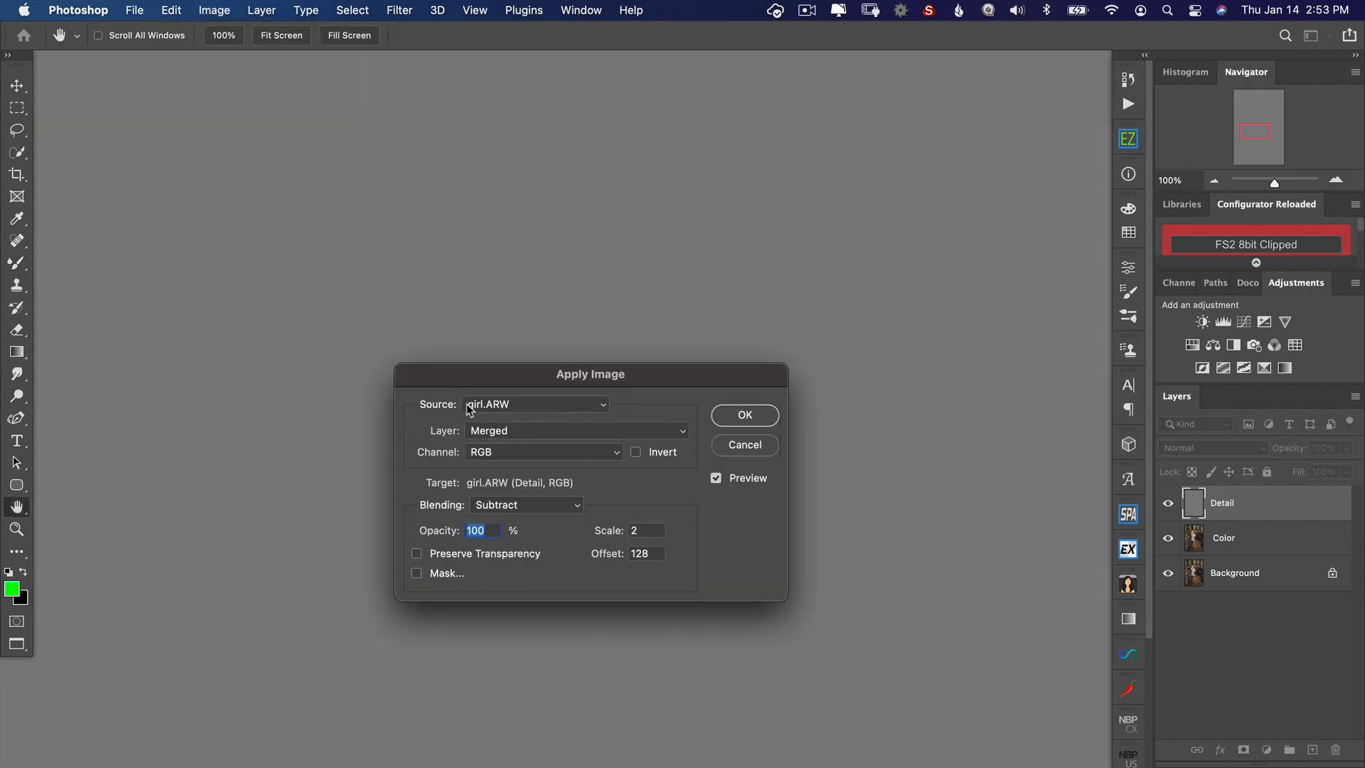
click(532, 407)
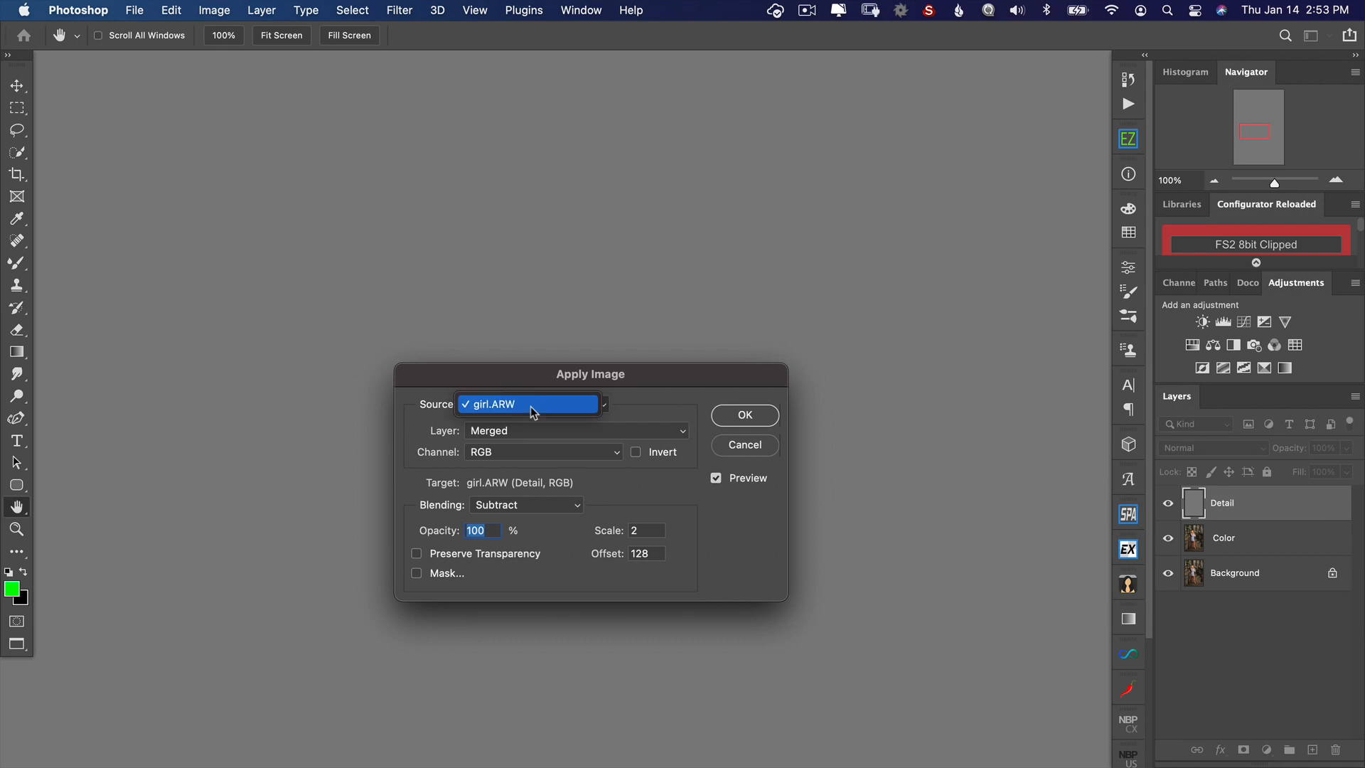
click(531, 411)
click(534, 433)
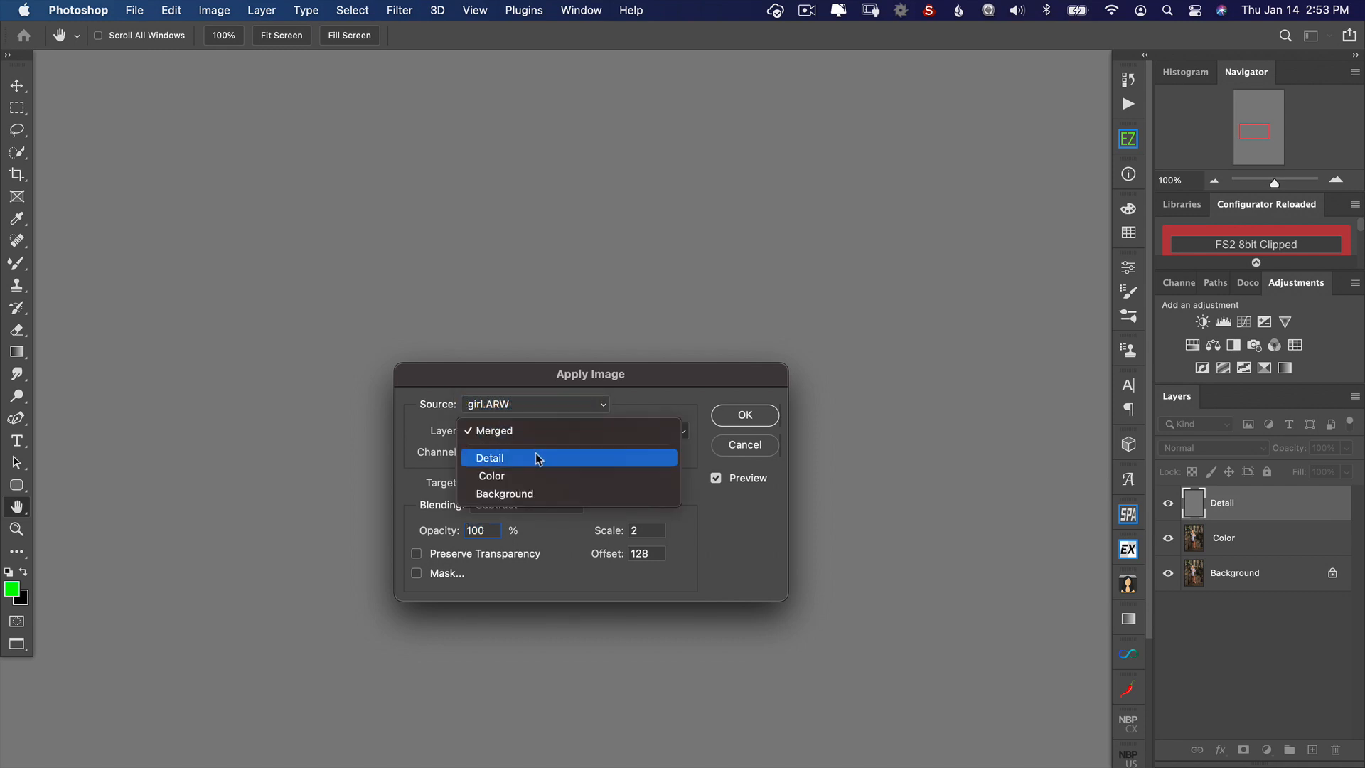
click(539, 478)
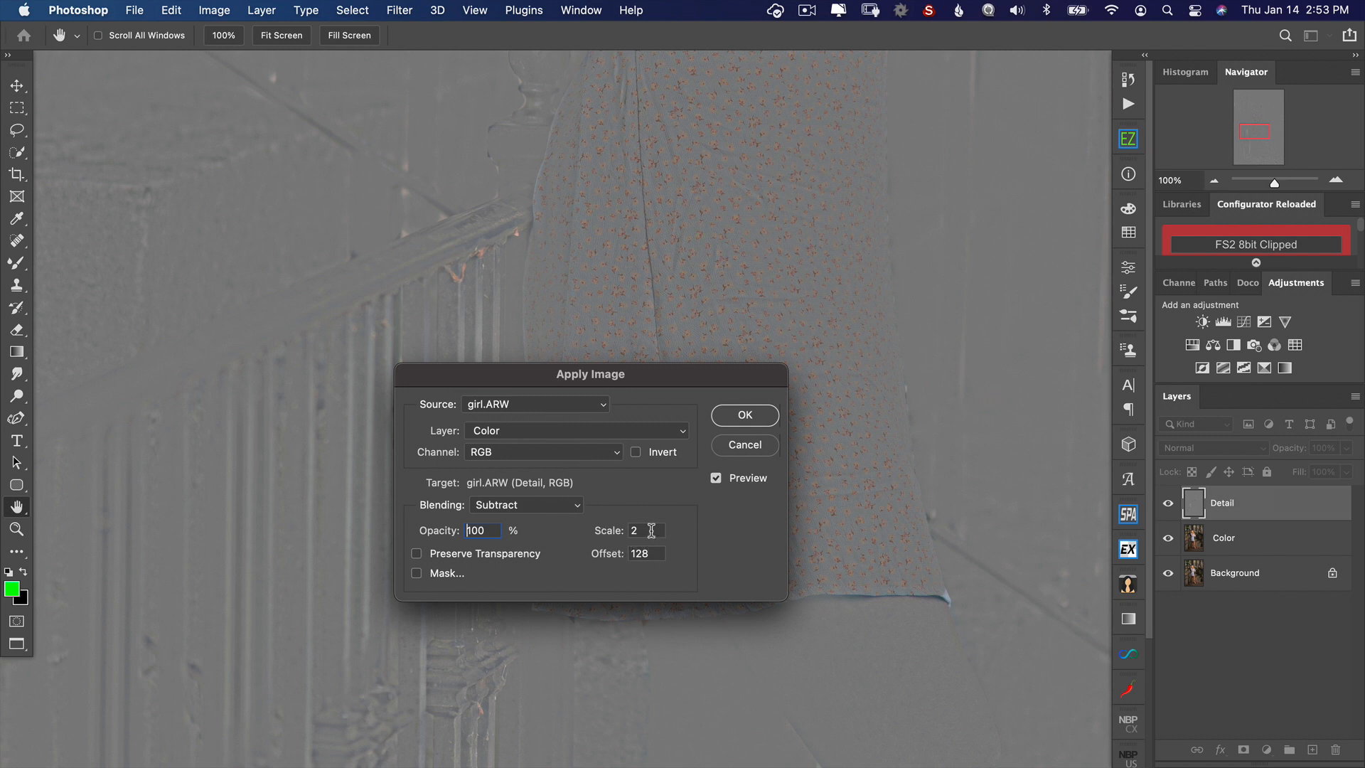
click(742, 422)
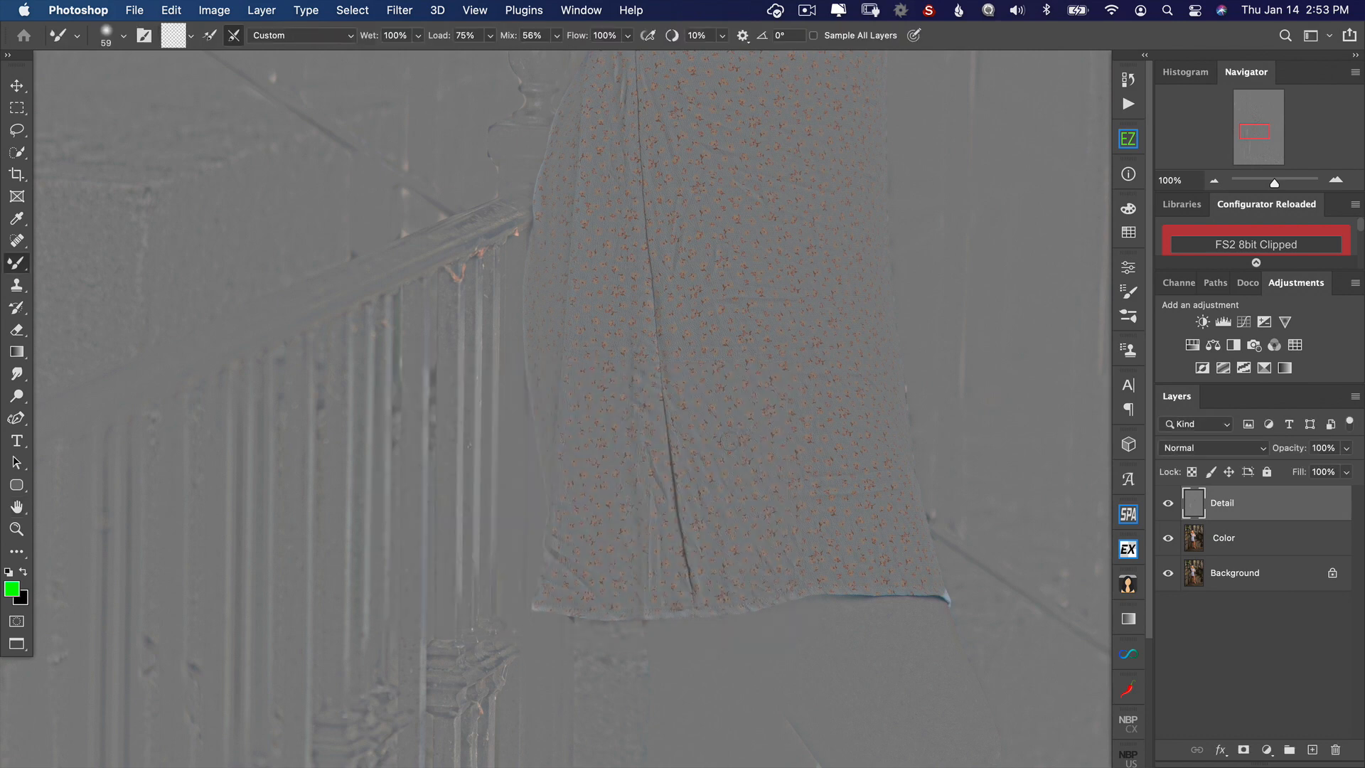
Step: Examine the gray Detail layer at 100% across the face, hair, arms and dress
key(super+0)
key(super+1)
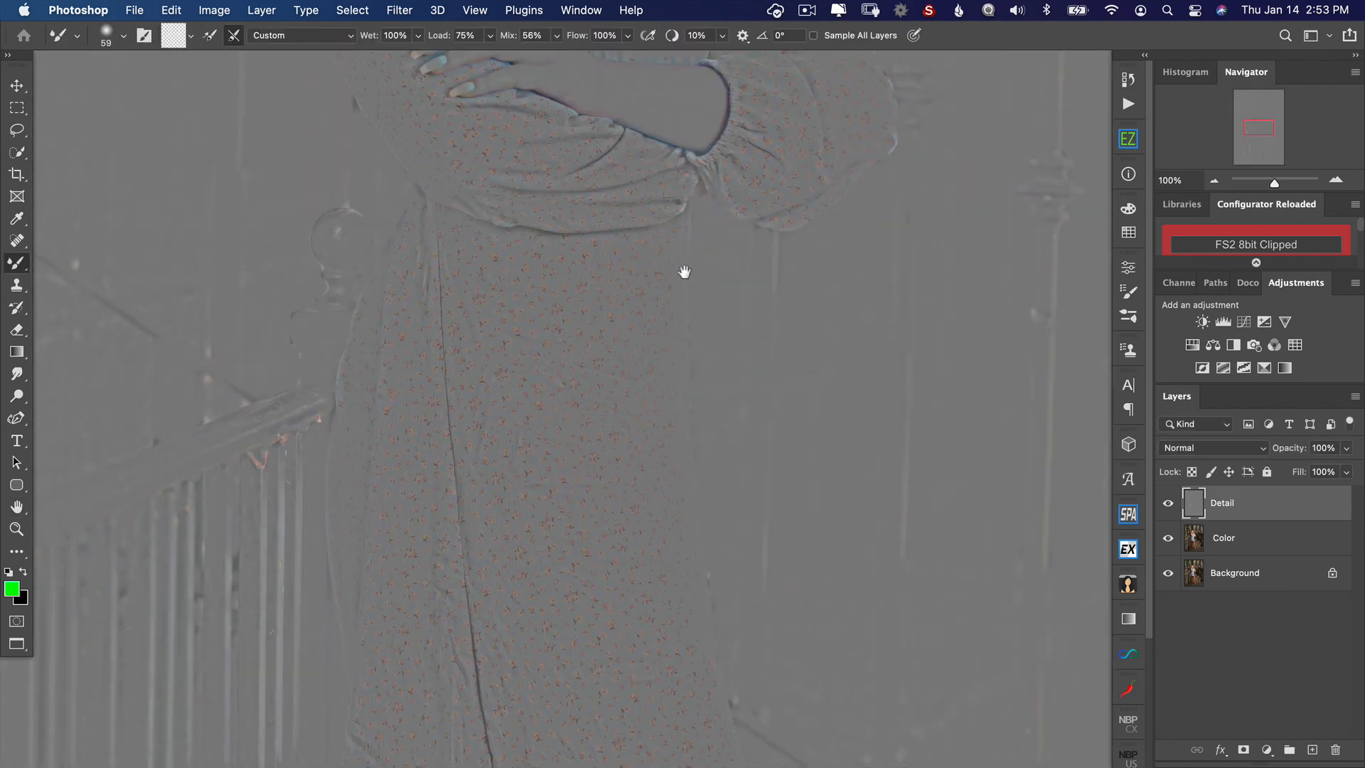
drag(685, 271, 764, 501)
scroll(764, 501, up, 10)
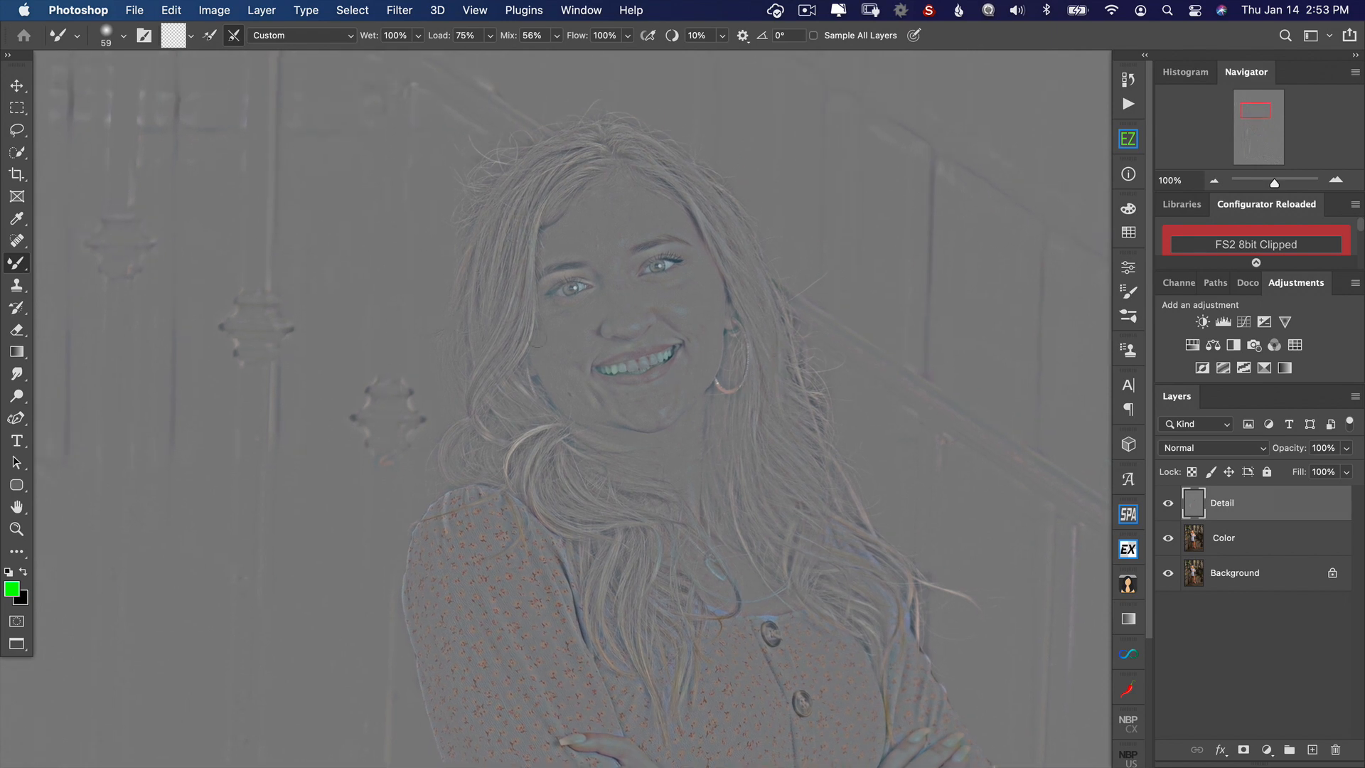
drag(600, 405, 624, 158)
drag(597, 377, 567, 247)
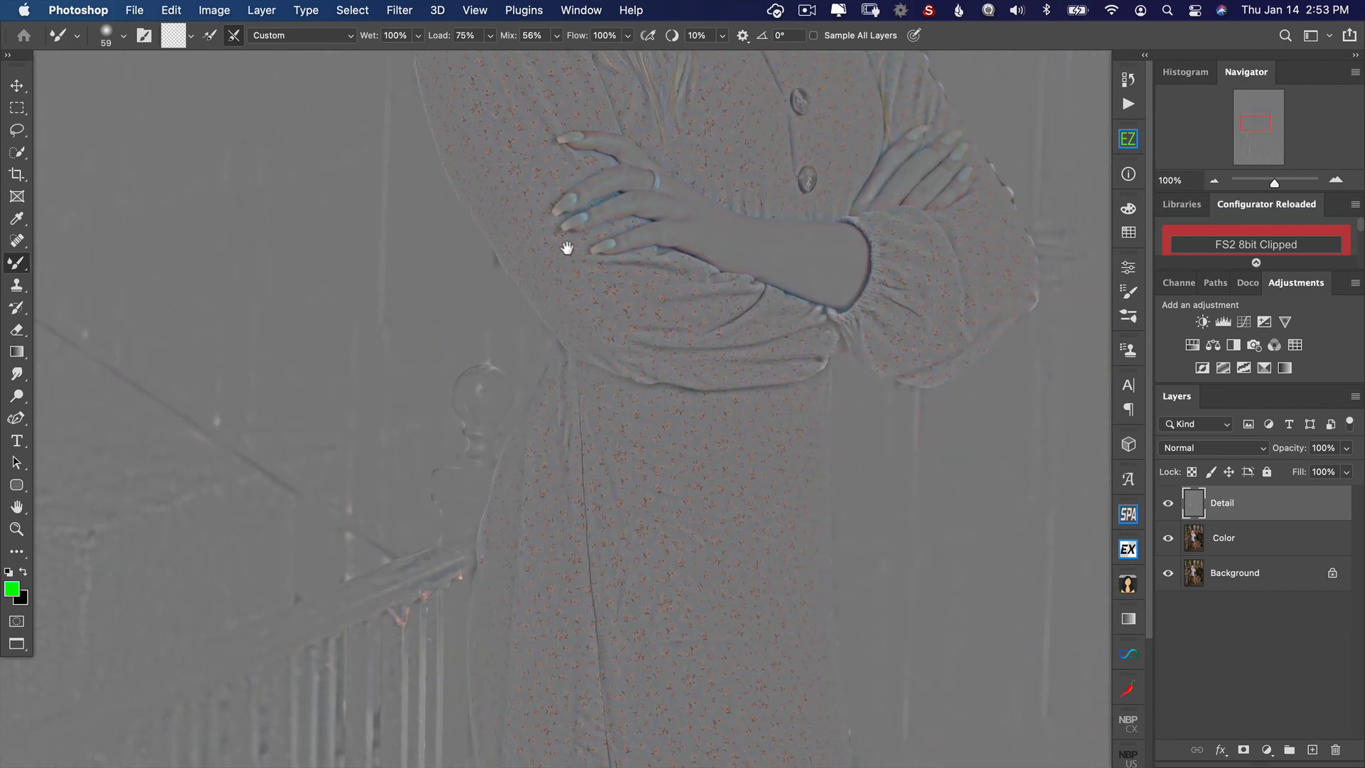
Step: Hide the Detail layer to examine the smoothed Color layer over the dress, arms and face, and show Detail again
click(1167, 502)
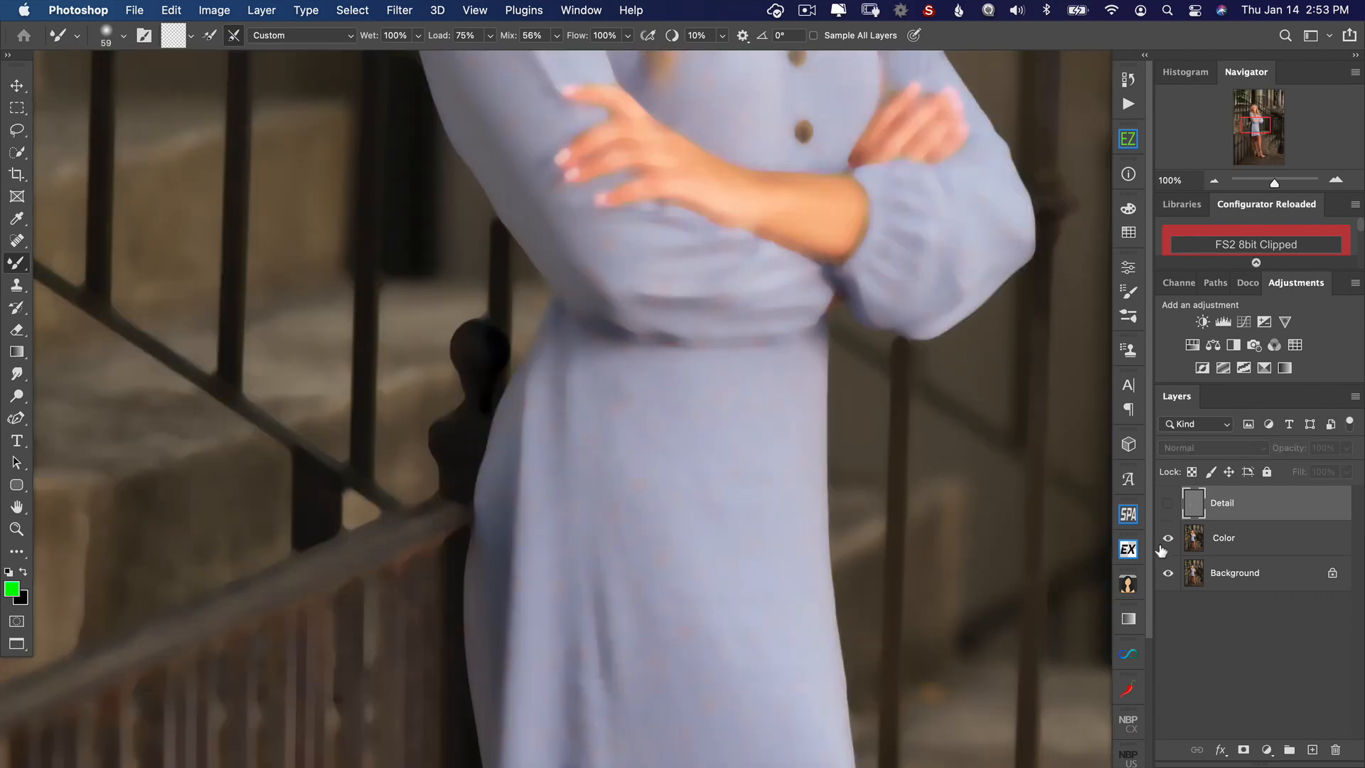
drag(782, 349, 790, 576)
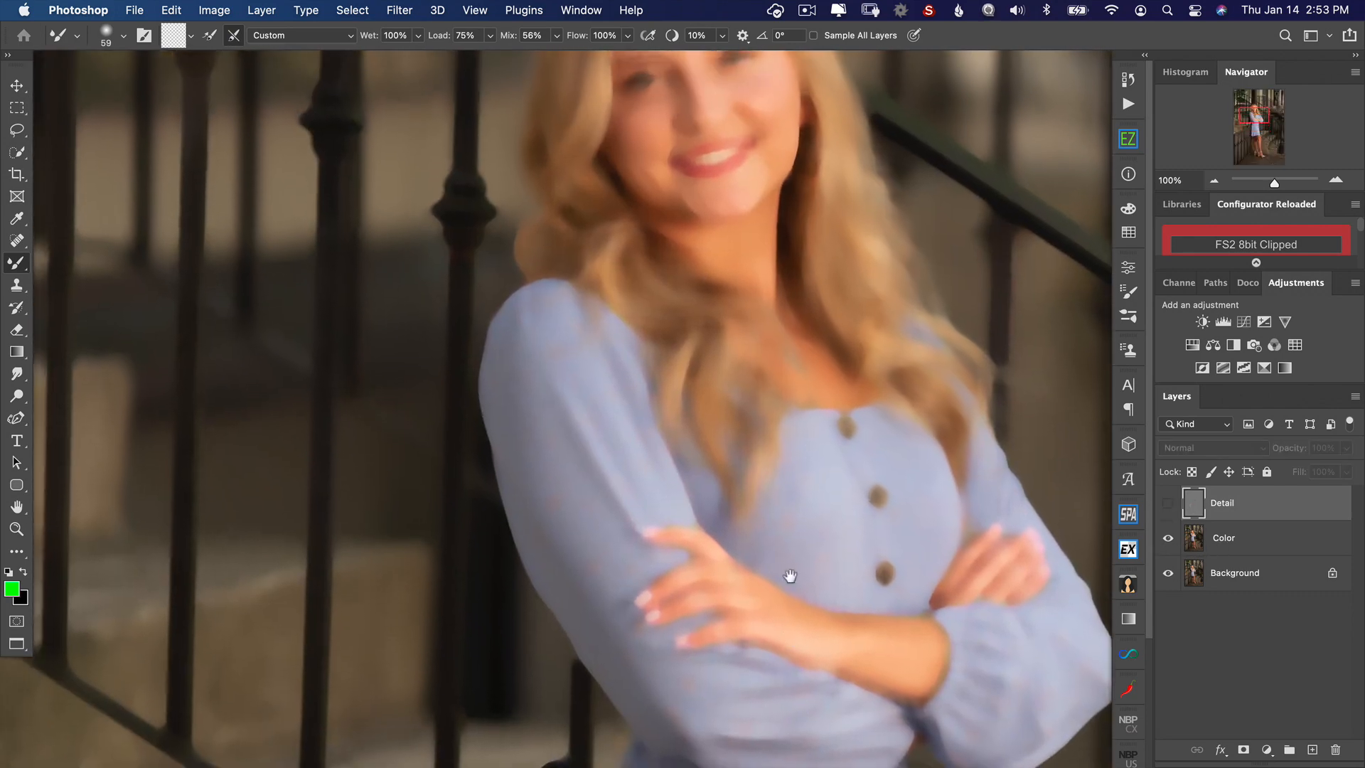
drag(795, 292, 776, 442)
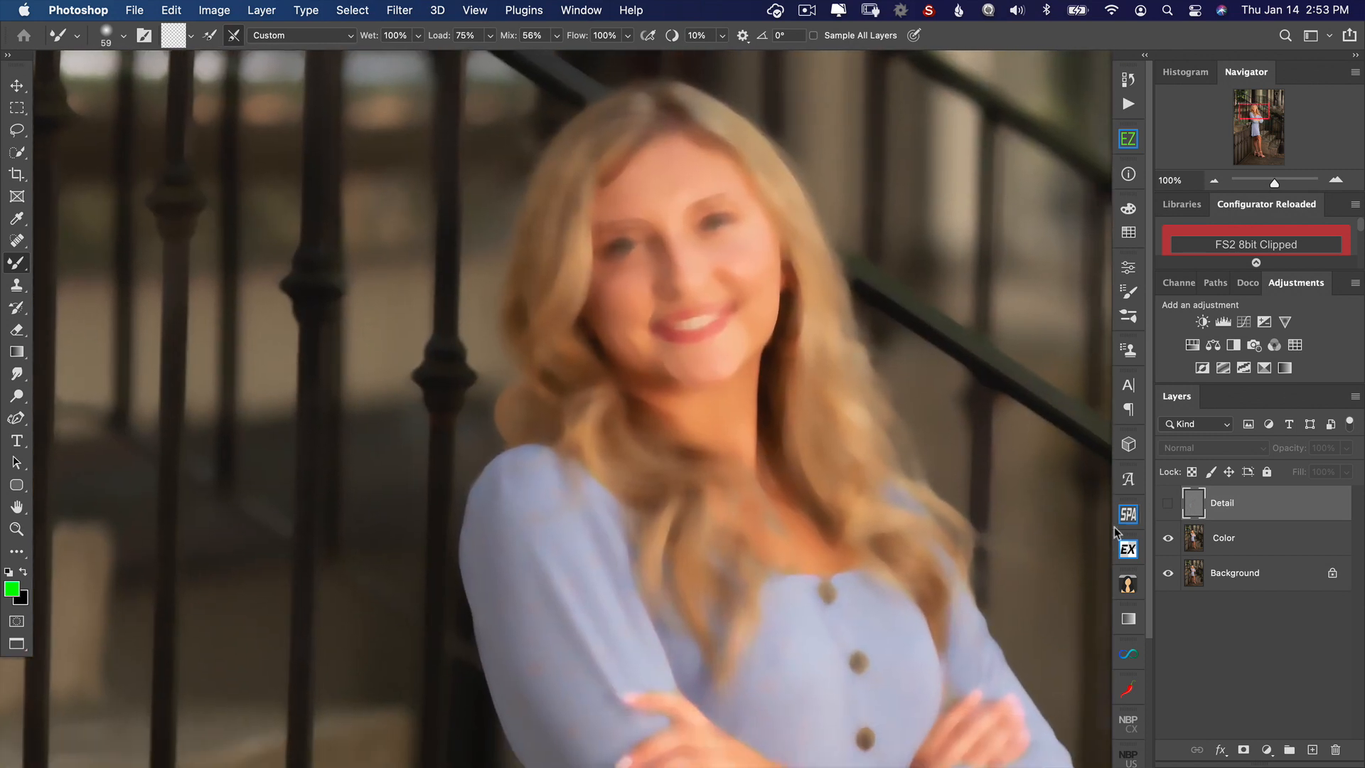
click(1167, 502)
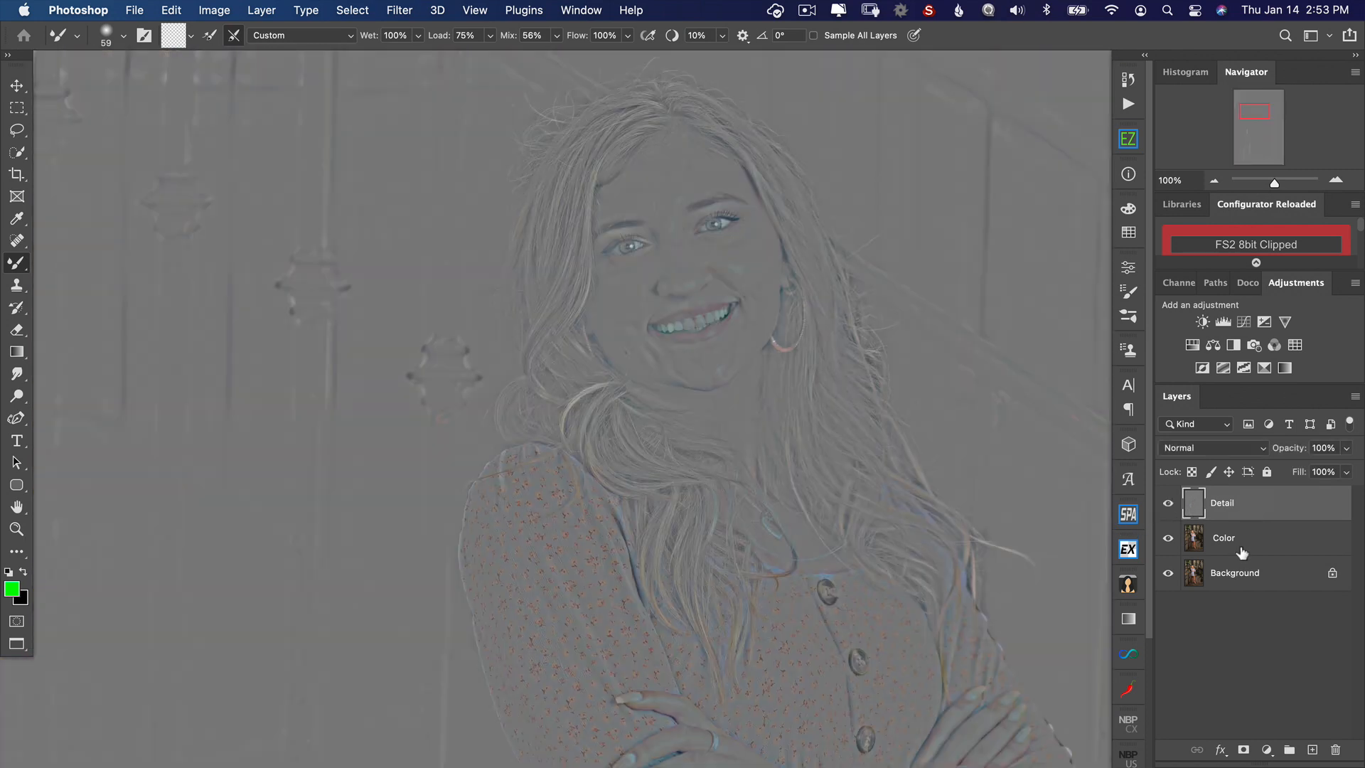
Step: Set the Detail layer's blend mode to Linear Light and group it with the Color layer
click(1231, 455)
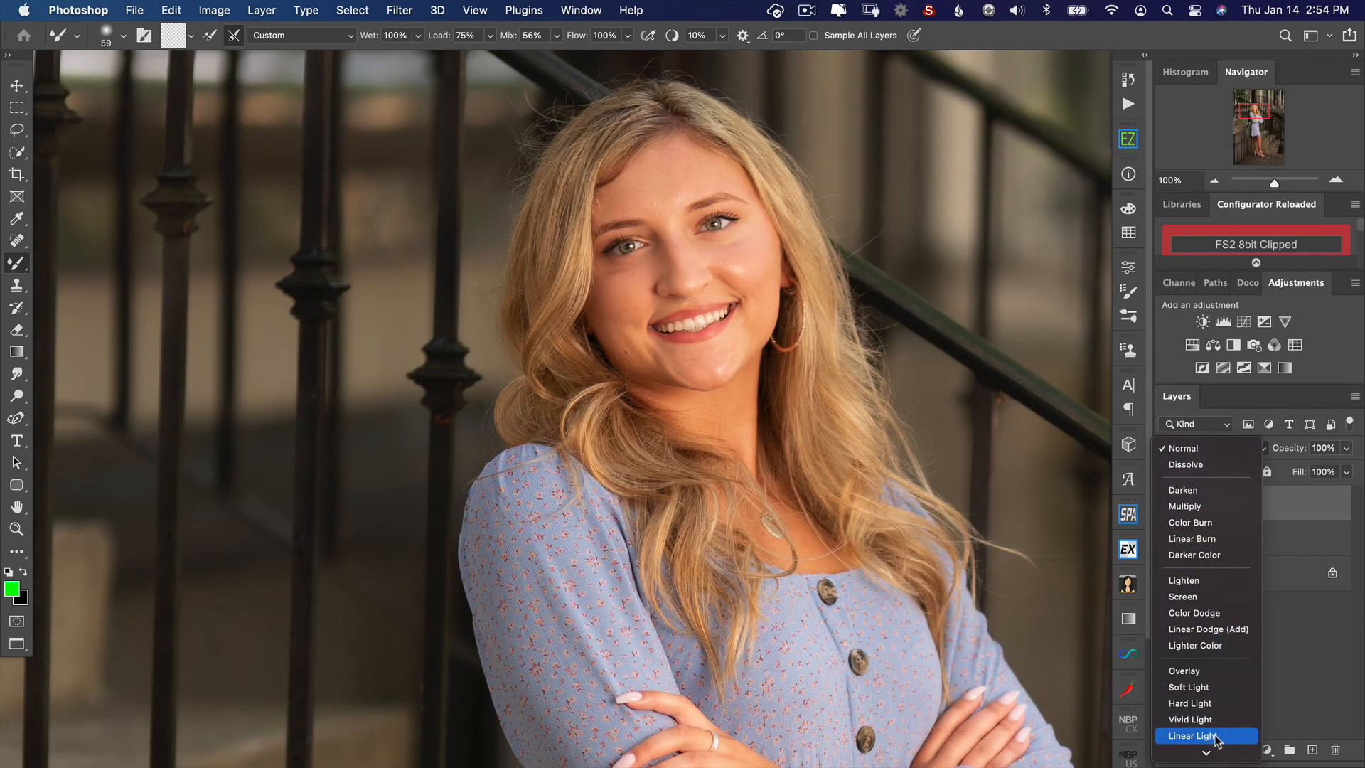
click(1216, 736)
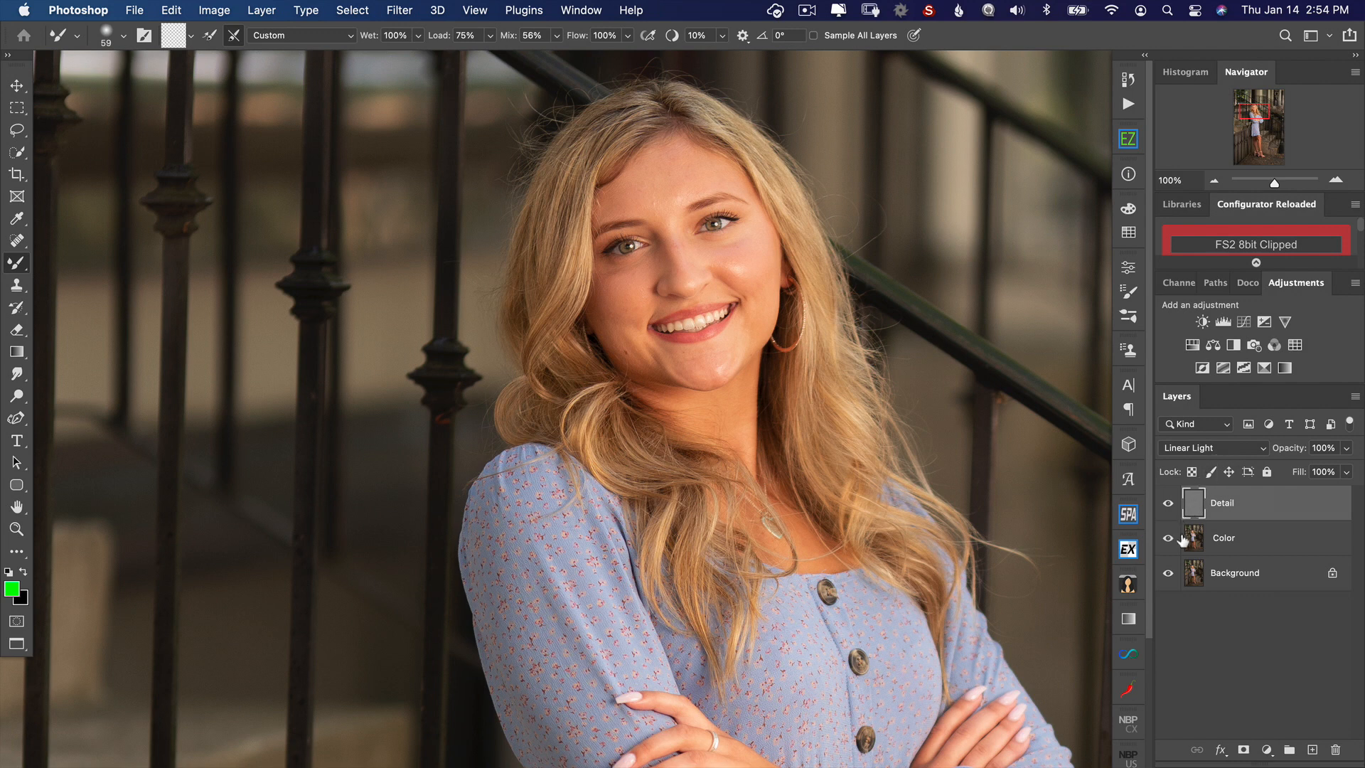
shift+click(1269, 545)
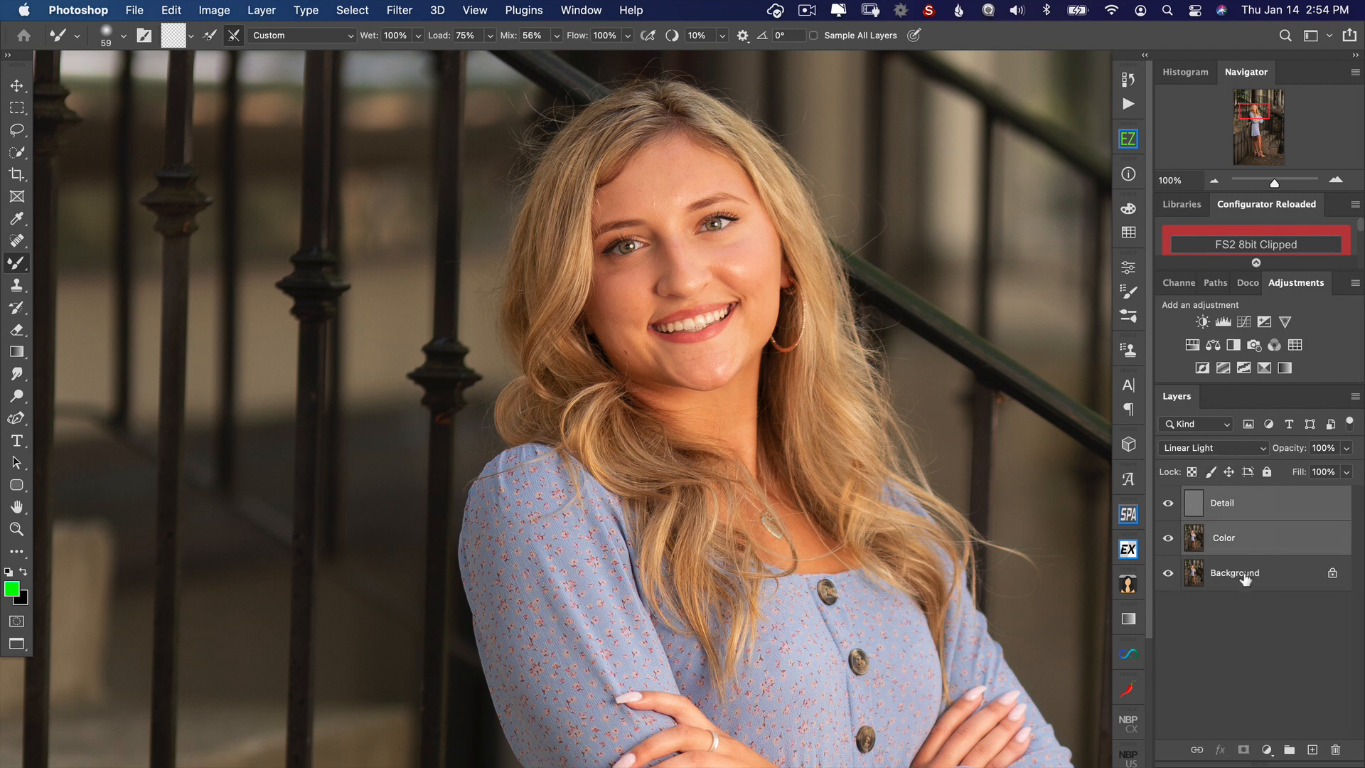
key(super+g)
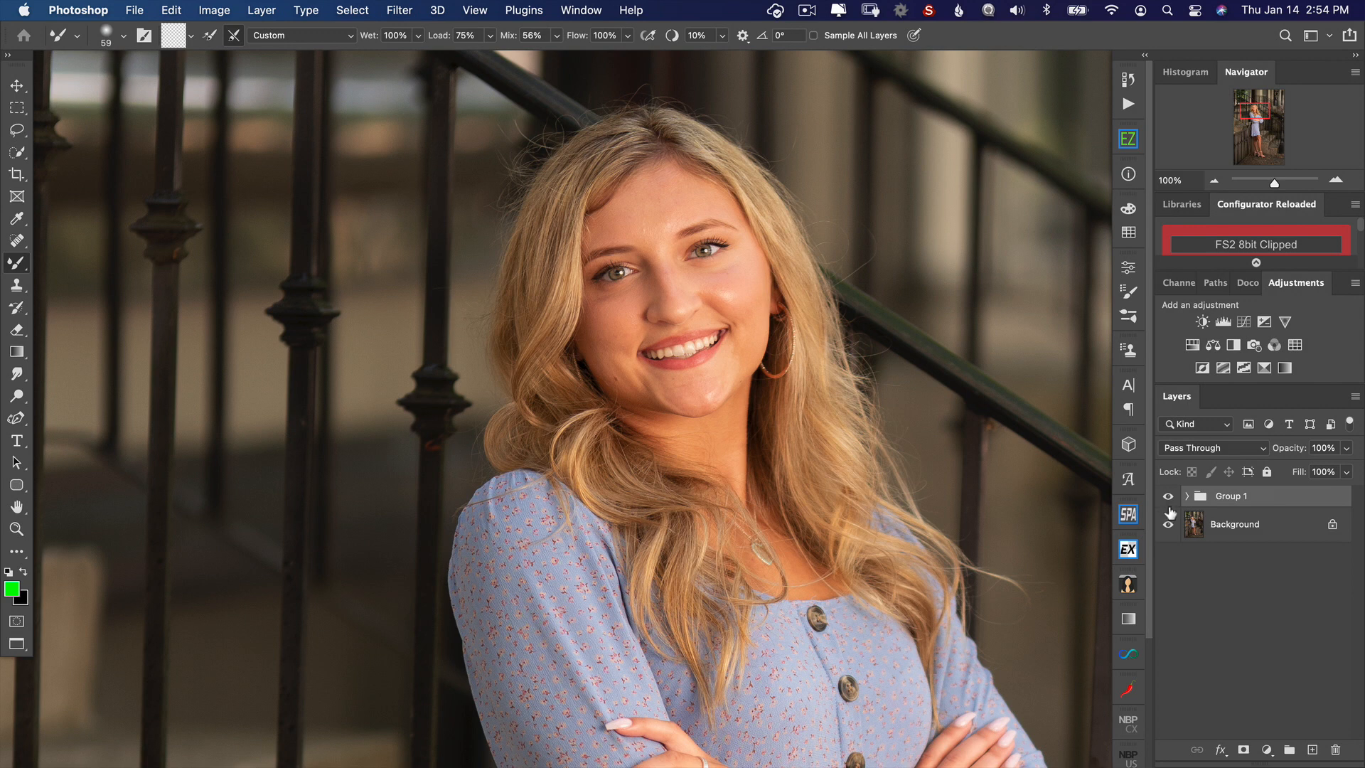
Step: Toggle the visibility of the layer group to compare the frequency separation result with the original portrait
click(1168, 503)
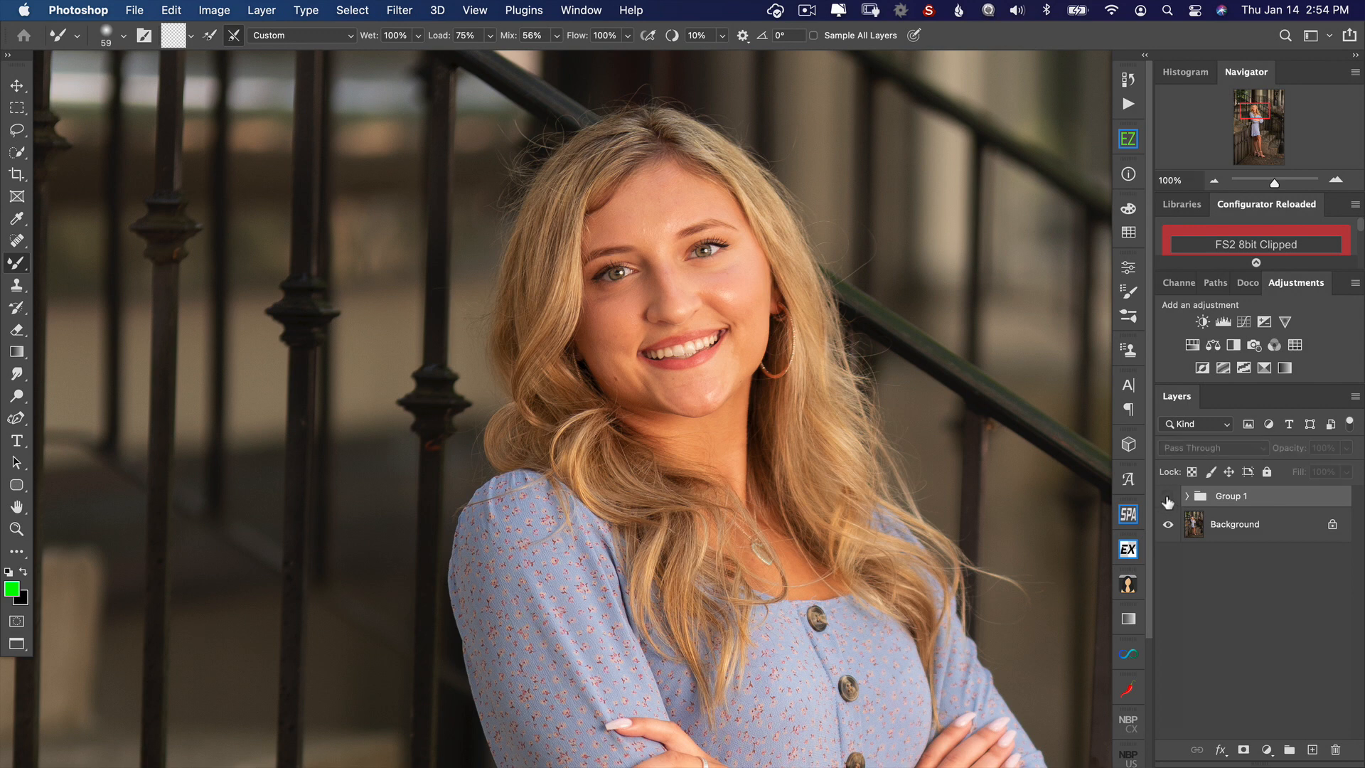
click(1168, 498)
click(1169, 498)
click(1168, 503)
click(1168, 501)
Step: Expand the group and smooth the skirt's wrinkle shadows on the Color layer with the Mixer Brush, varying the brush size to suit each area
click(1186, 495)
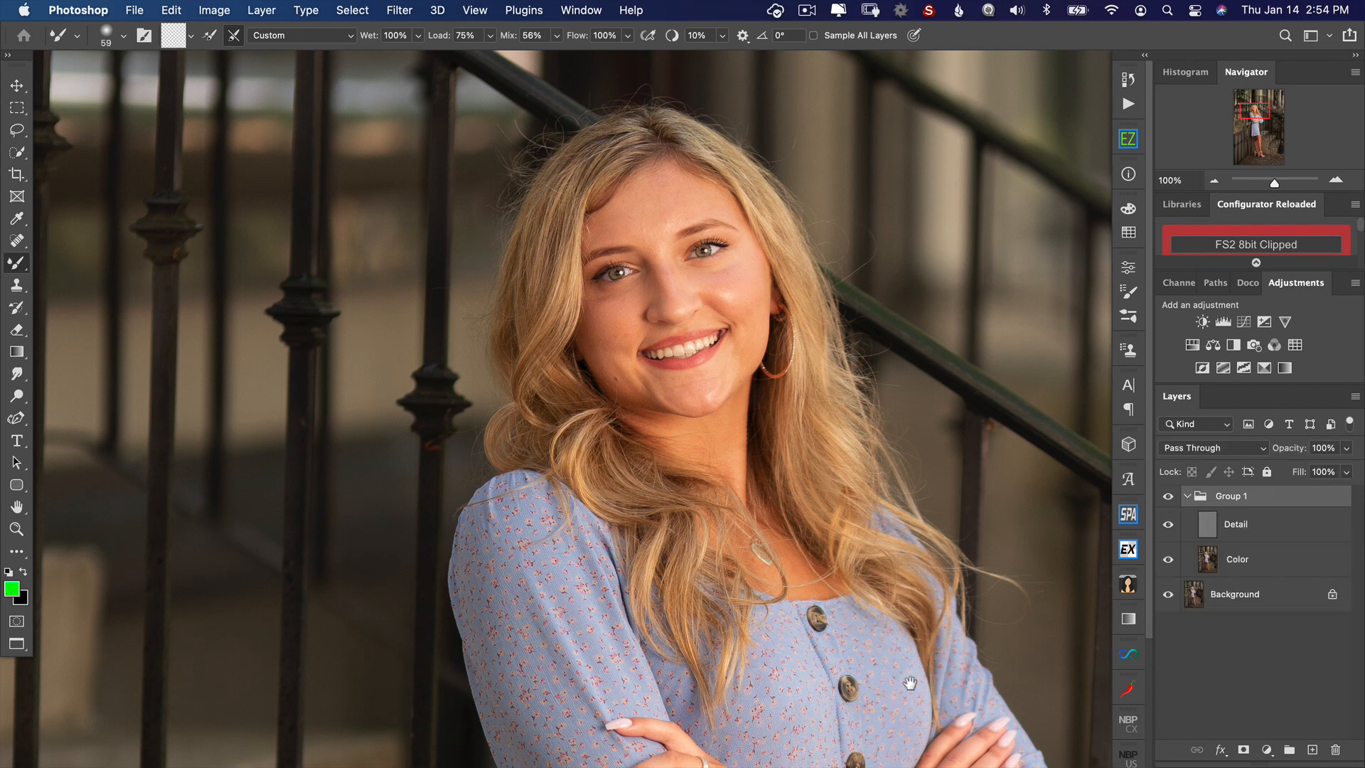
drag(914, 573, 965, 265)
drag(945, 514, 926, 228)
drag(932, 533, 911, 339)
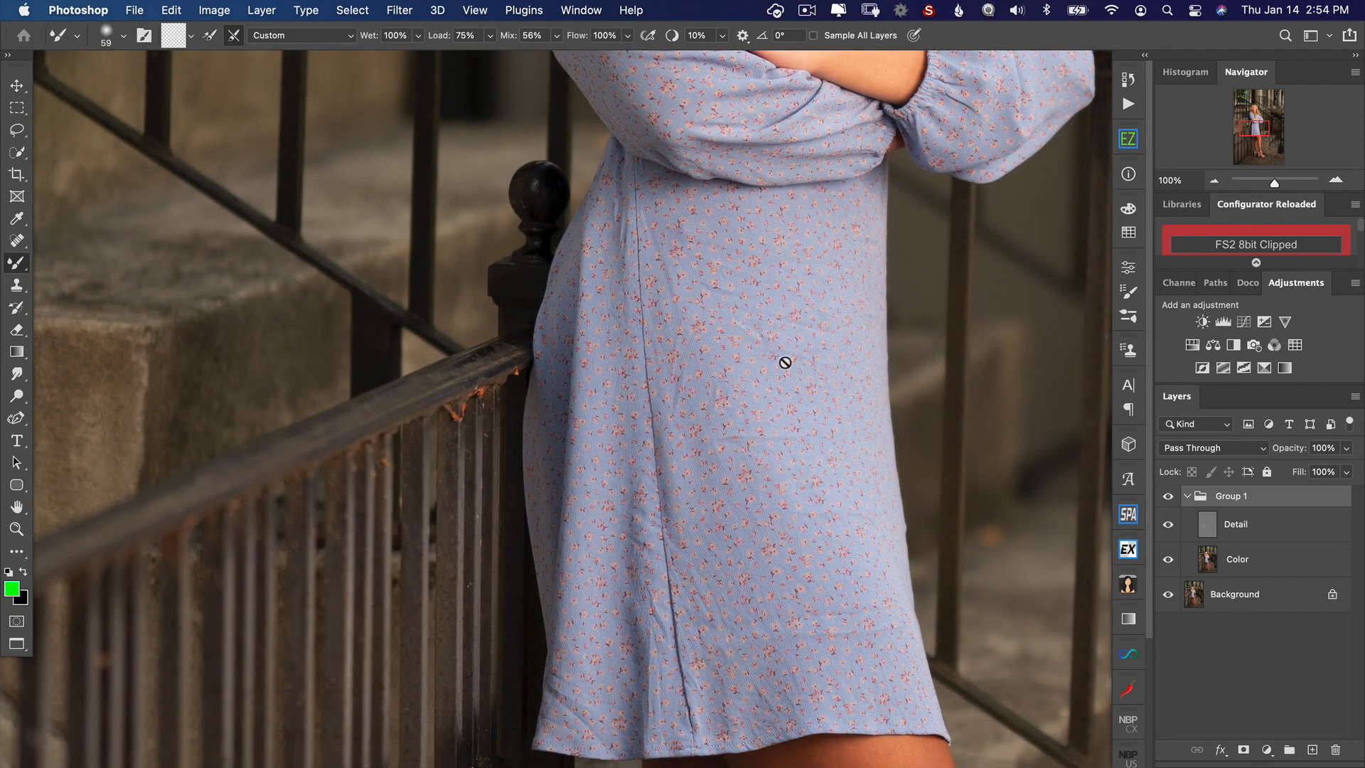
click(1209, 561)
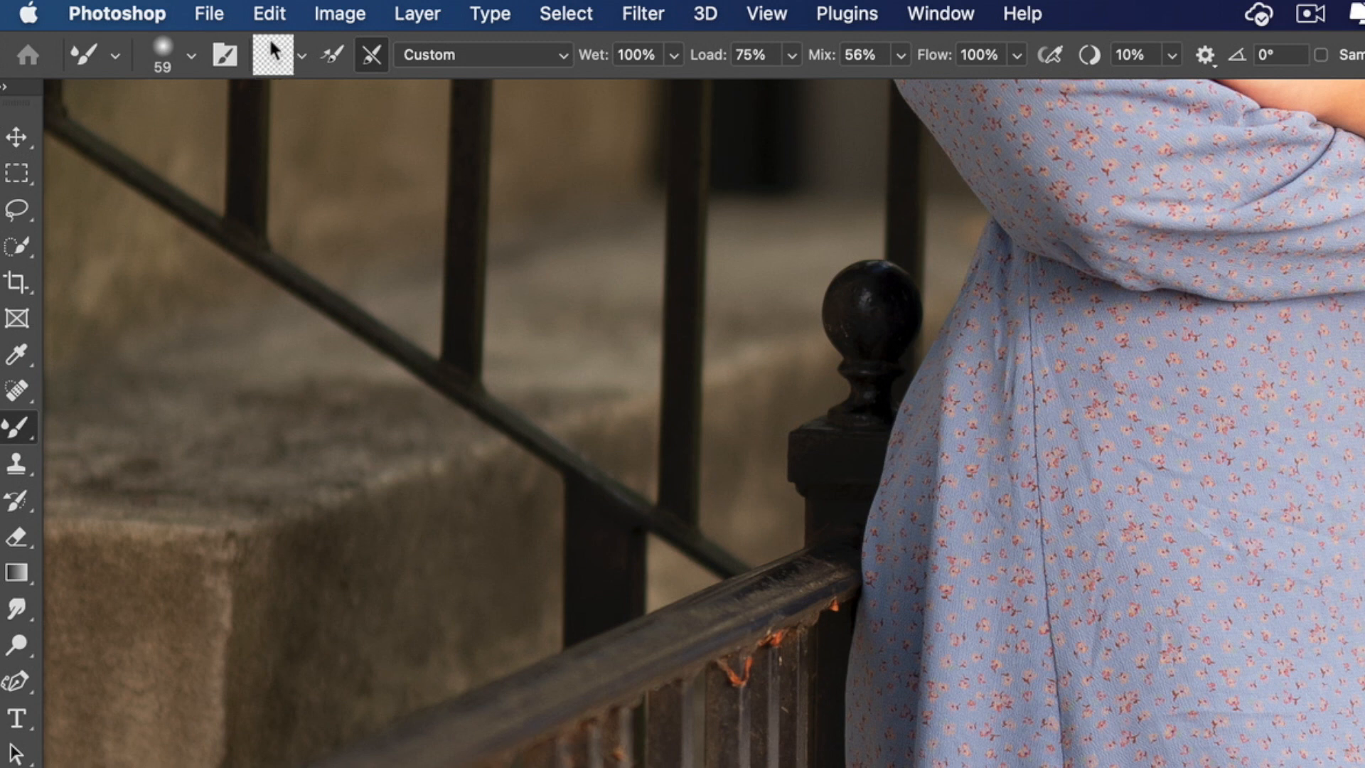
click(332, 57)
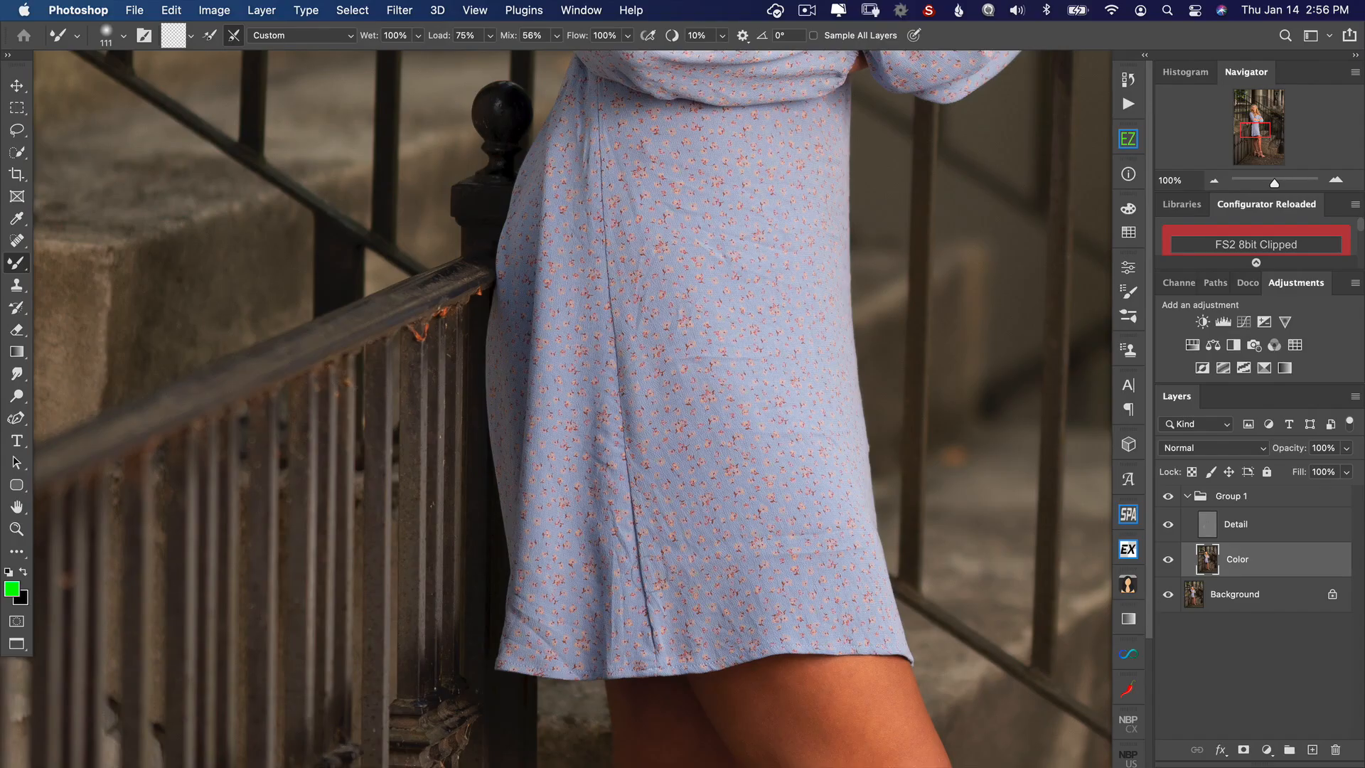
drag(624, 545, 648, 545)
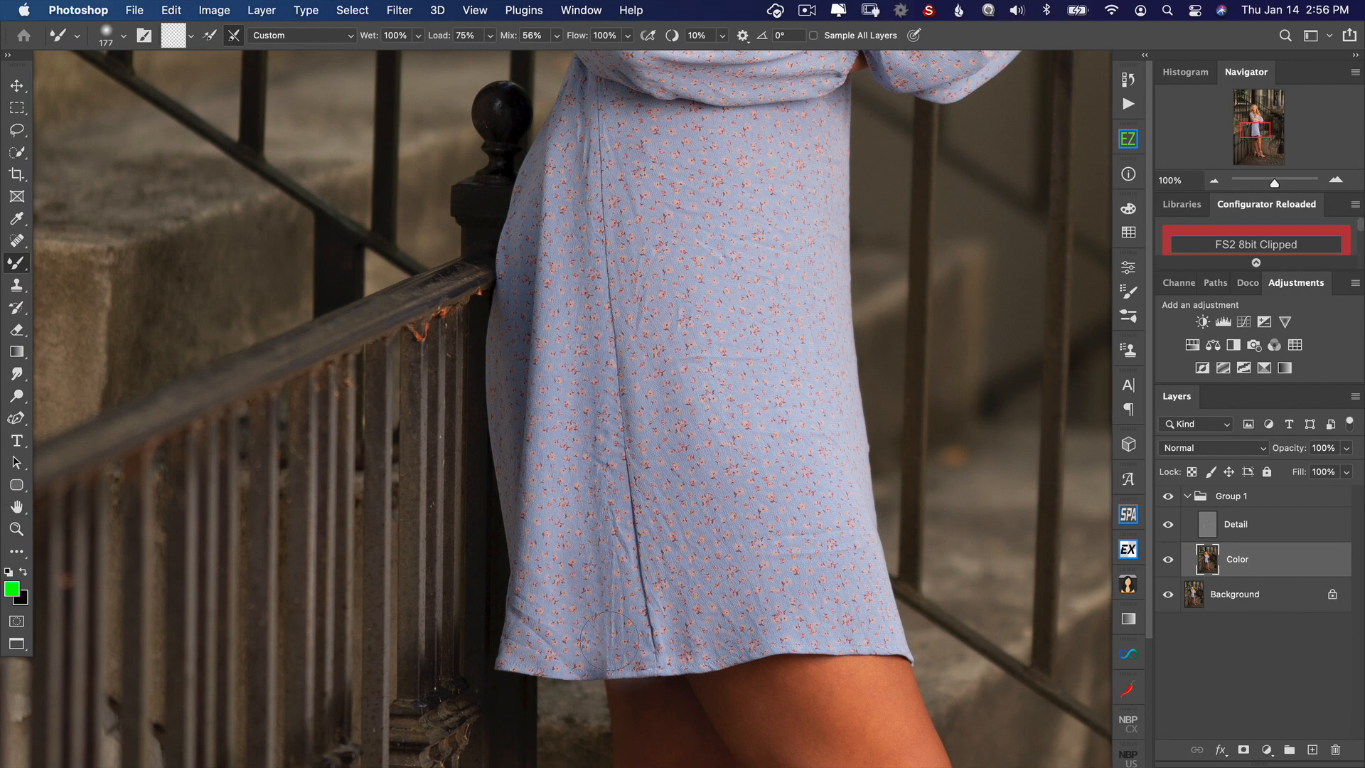
drag(549, 620, 500, 623)
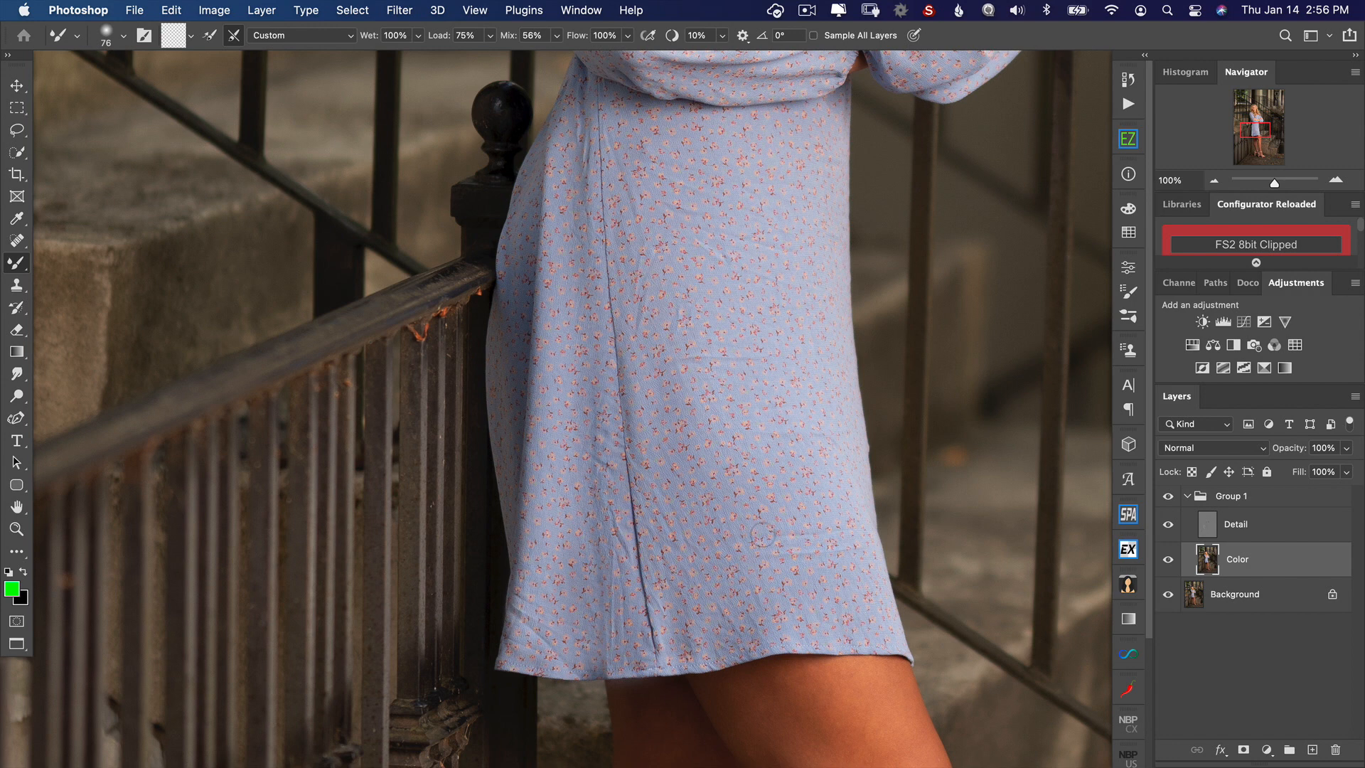
Step: Clone clean fabric over the creases across the middle, upper and lower-right skirt on the Detail layer with the Clone Stamp
click(1206, 538)
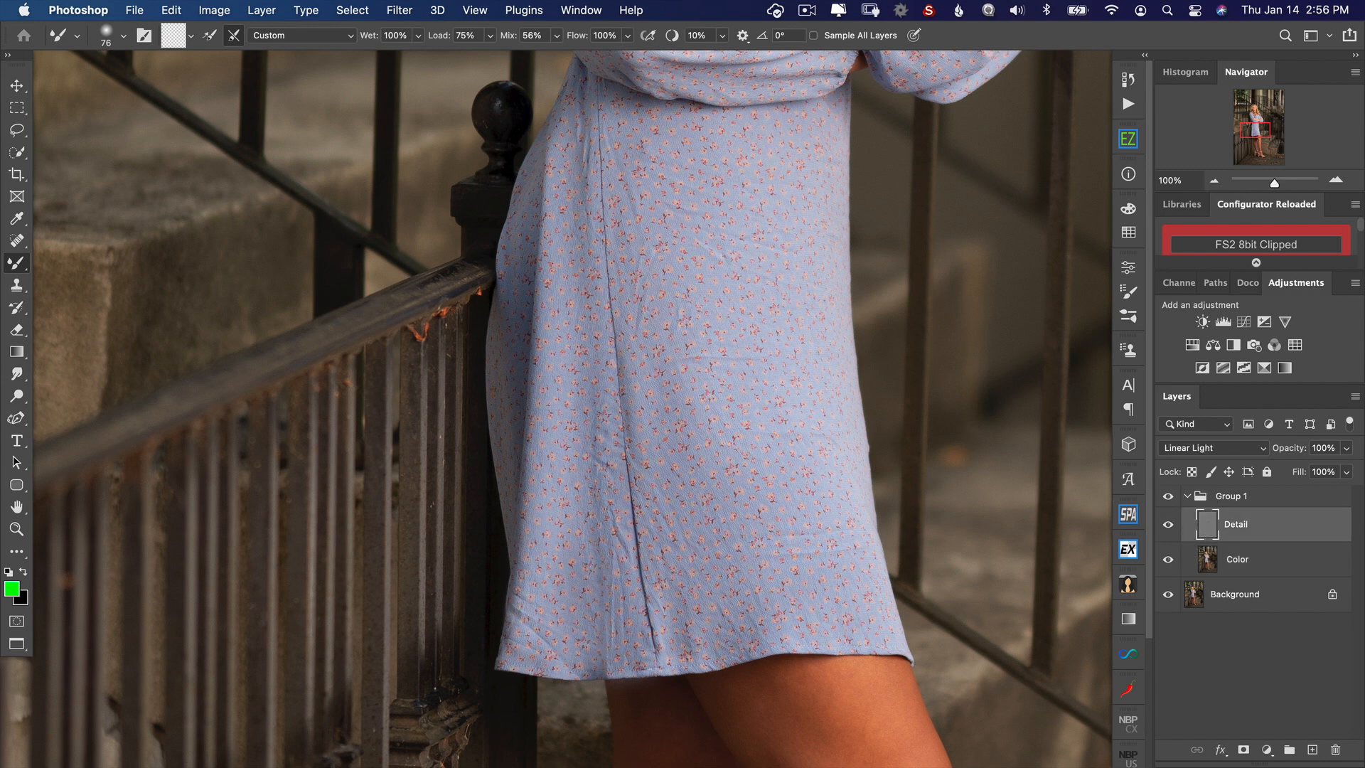
click(22, 287)
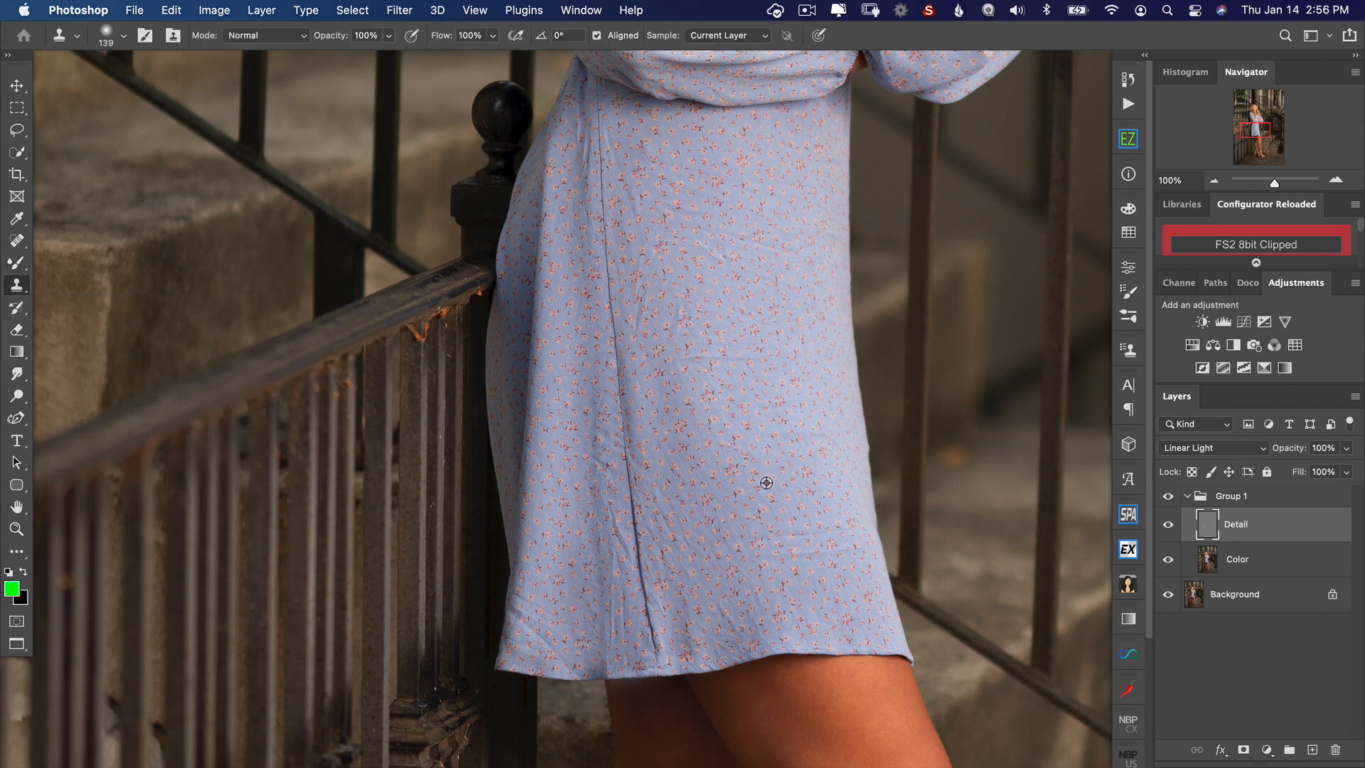
alt+click(766, 482)
drag(784, 549, 826, 536)
alt+click(731, 402)
mouse_move(742, 359)
mouse_down()
mouse_move(711, 386)
mouse_move(688, 359)
mouse_up()
alt+click(743, 313)
drag(770, 282, 695, 242)
click(704, 259)
alt+click(733, 317)
mouse_move(694, 310)
mouse_down()
mouse_move(684, 303)
mouse_move(703, 296)
mouse_move(639, 283)
mouse_move(636, 266)
mouse_move(642, 330)
mouse_up()
alt+click(738, 318)
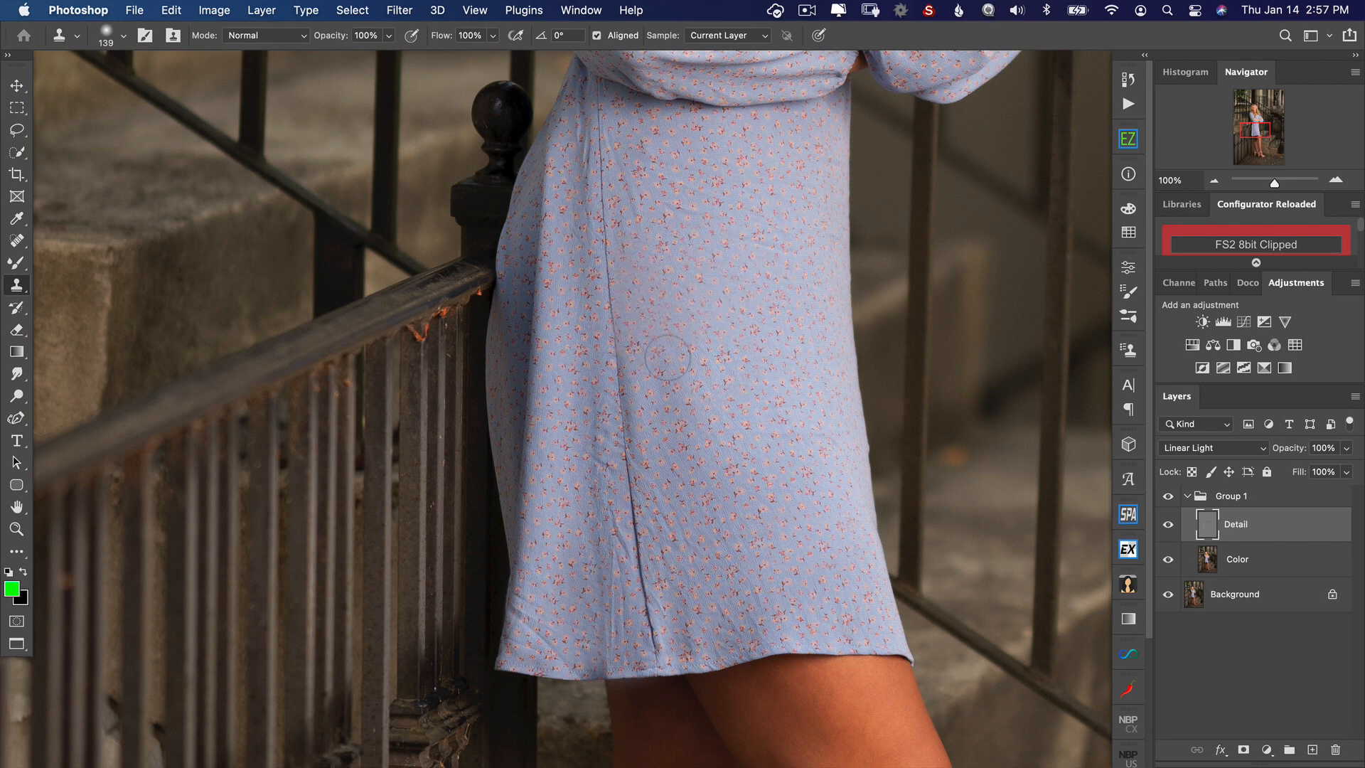
Step: Clone out the remaining creases on both sides of the skirt's seam and near the left hem on the Detail layer
alt+click(718, 463)
mouse_move(666, 488)
mouse_down()
mouse_move(683, 543)
mouse_move(750, 595)
mouse_move(728, 622)
mouse_move(754, 619)
mouse_move(719, 615)
mouse_move(700, 572)
mouse_up()
alt+click(749, 525)
alt+click(762, 492)
alt+click(753, 408)
mouse_move(676, 516)
mouse_down()
mouse_move(658, 451)
mouse_move(680, 626)
mouse_up()
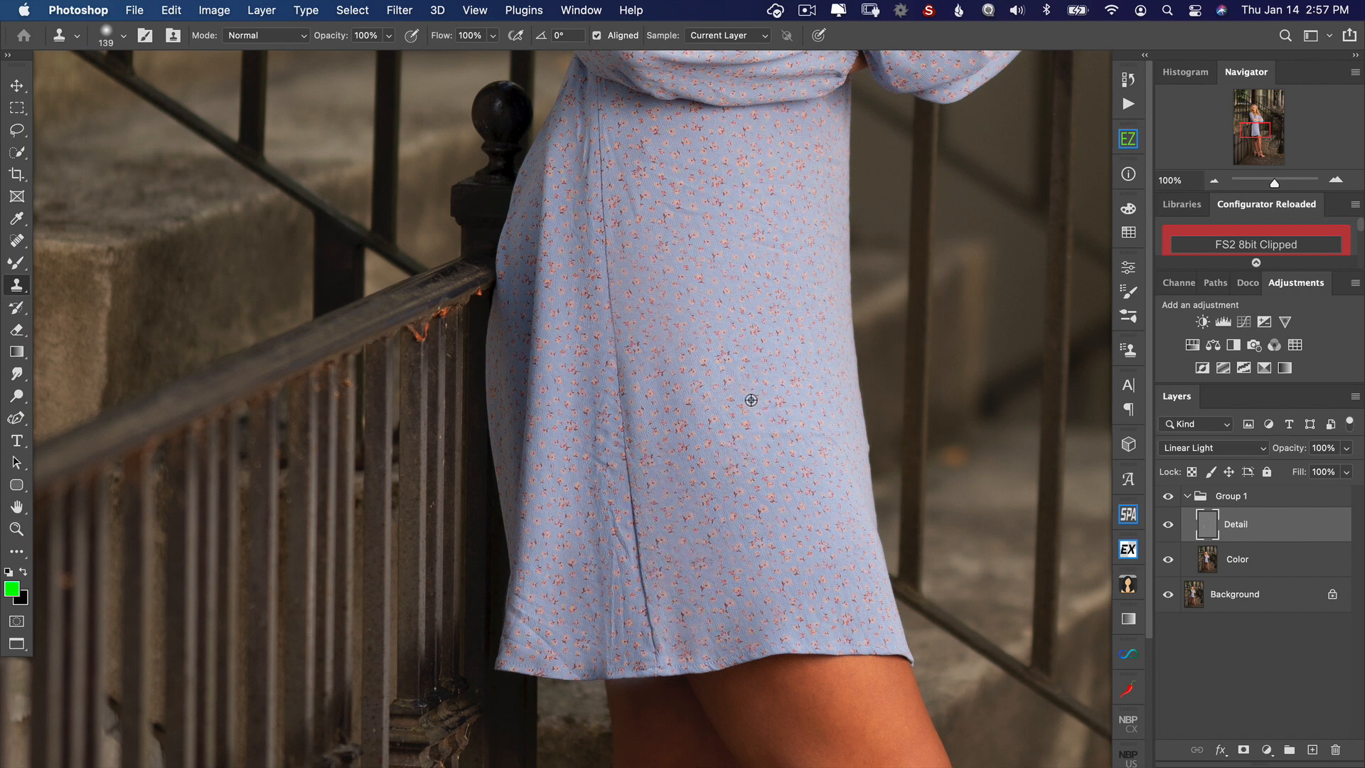
alt+click(676, 418)
mouse_move(595, 447)
mouse_down()
mouse_move(587, 482)
mouse_move(592, 400)
mouse_move(604, 555)
mouse_move(610, 541)
mouse_up()
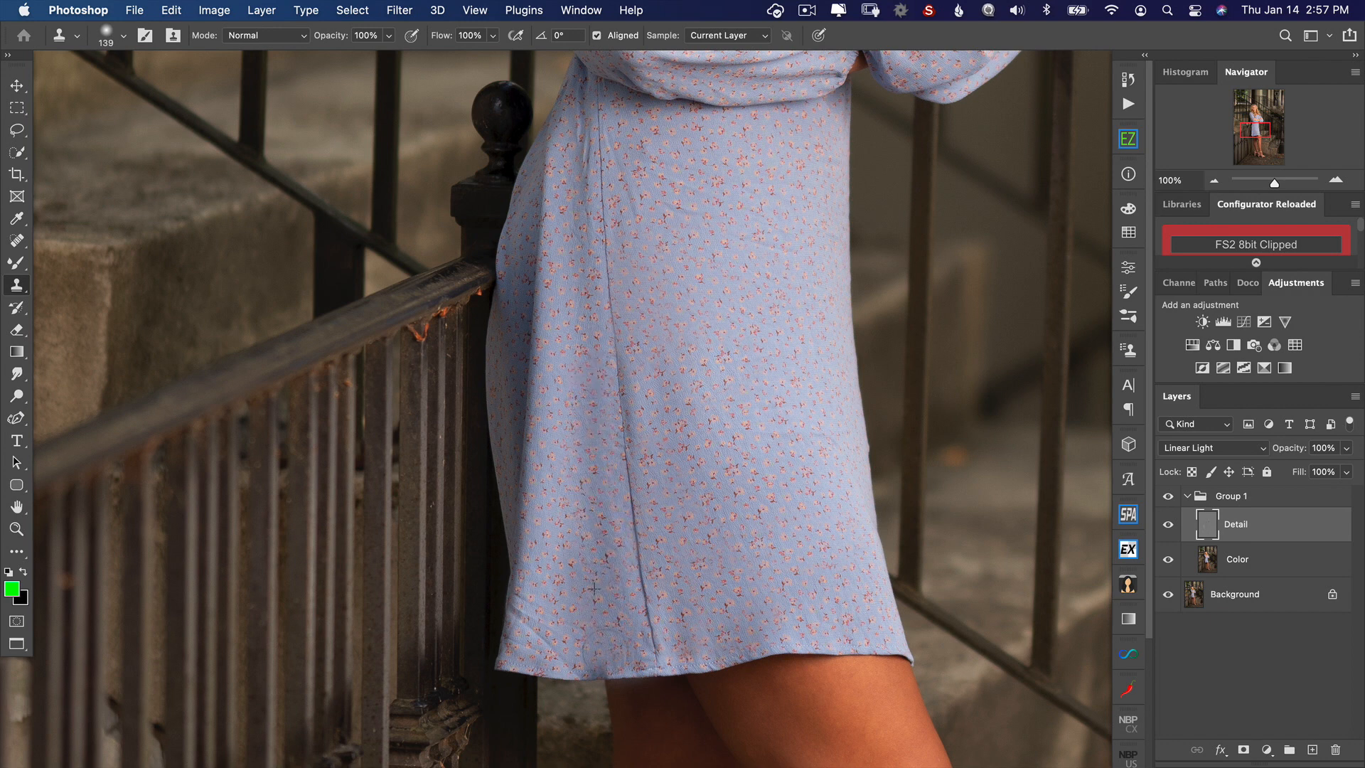
mouse_move(572, 605)
mouse_down()
mouse_move(568, 590)
mouse_move(540, 626)
mouse_move(569, 643)
mouse_move(551, 590)
mouse_move(540, 619)
mouse_move(541, 572)
mouse_move(539, 592)
mouse_up()
Step: Compare the retouched skirt with the original by toggling the layer group's visibility
scroll(690, 320, up, 3)
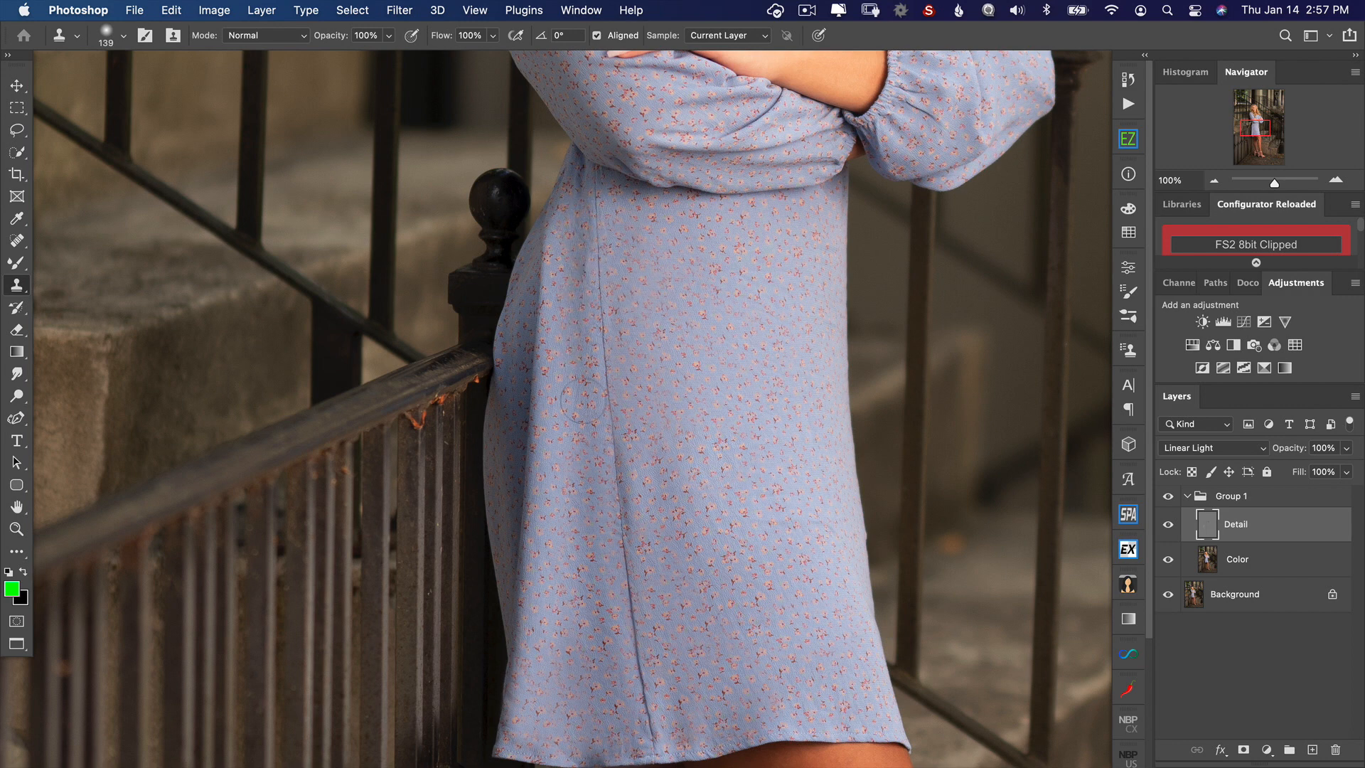
drag(683, 430, 672, 340)
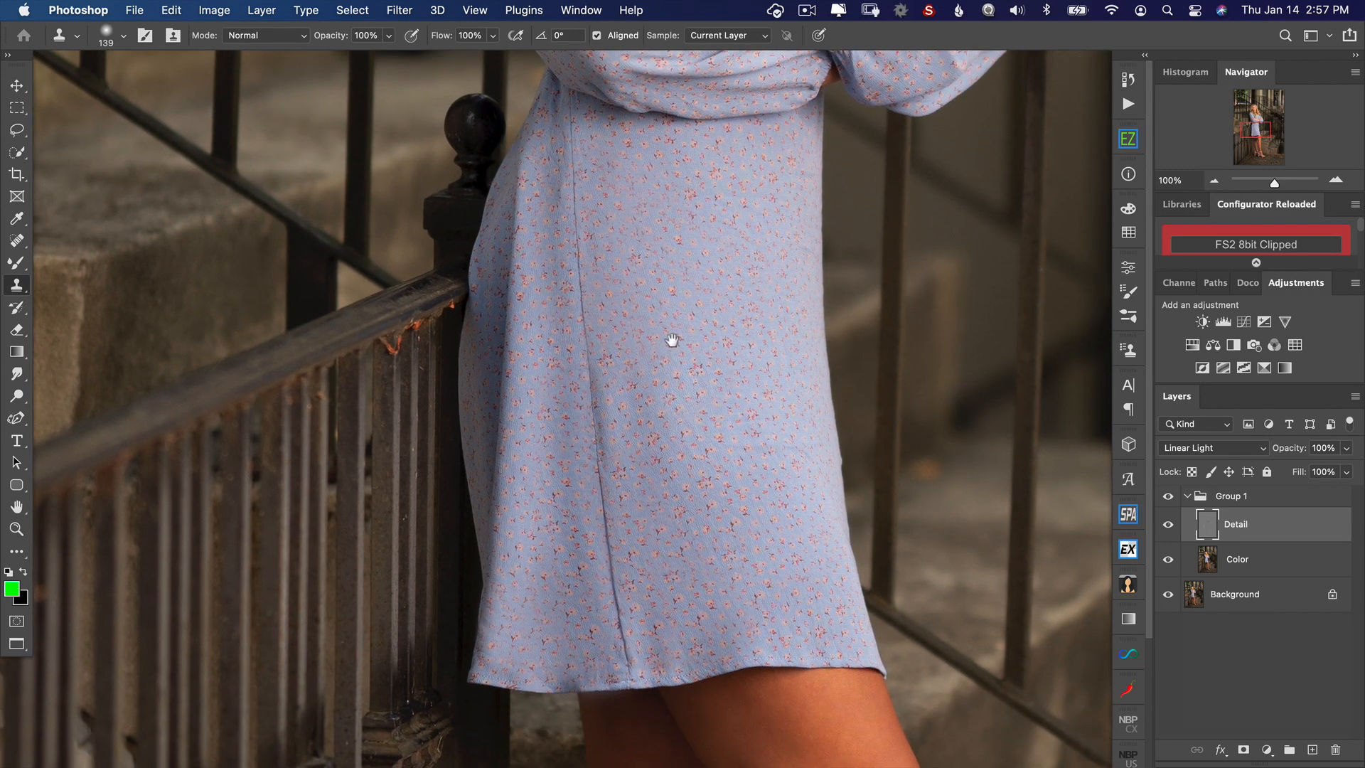
click(1169, 498)
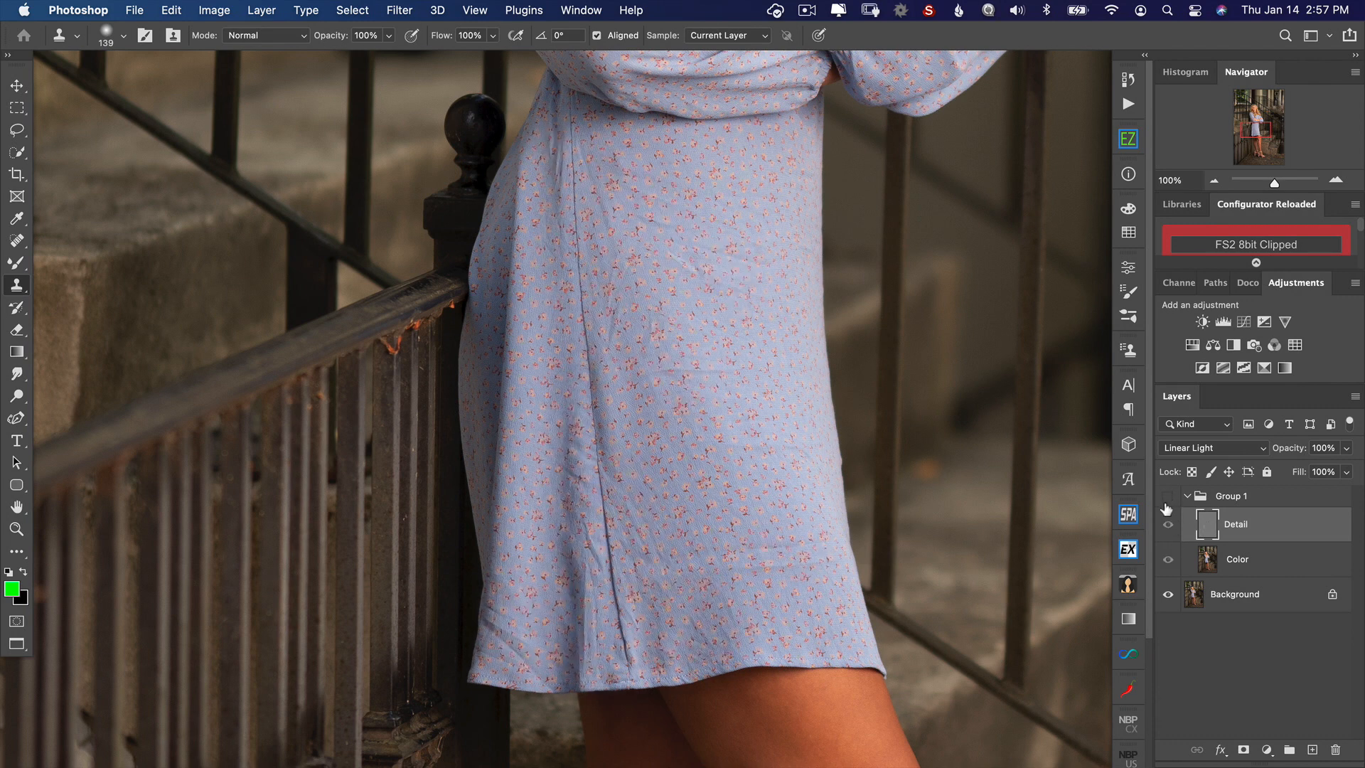
click(1169, 499)
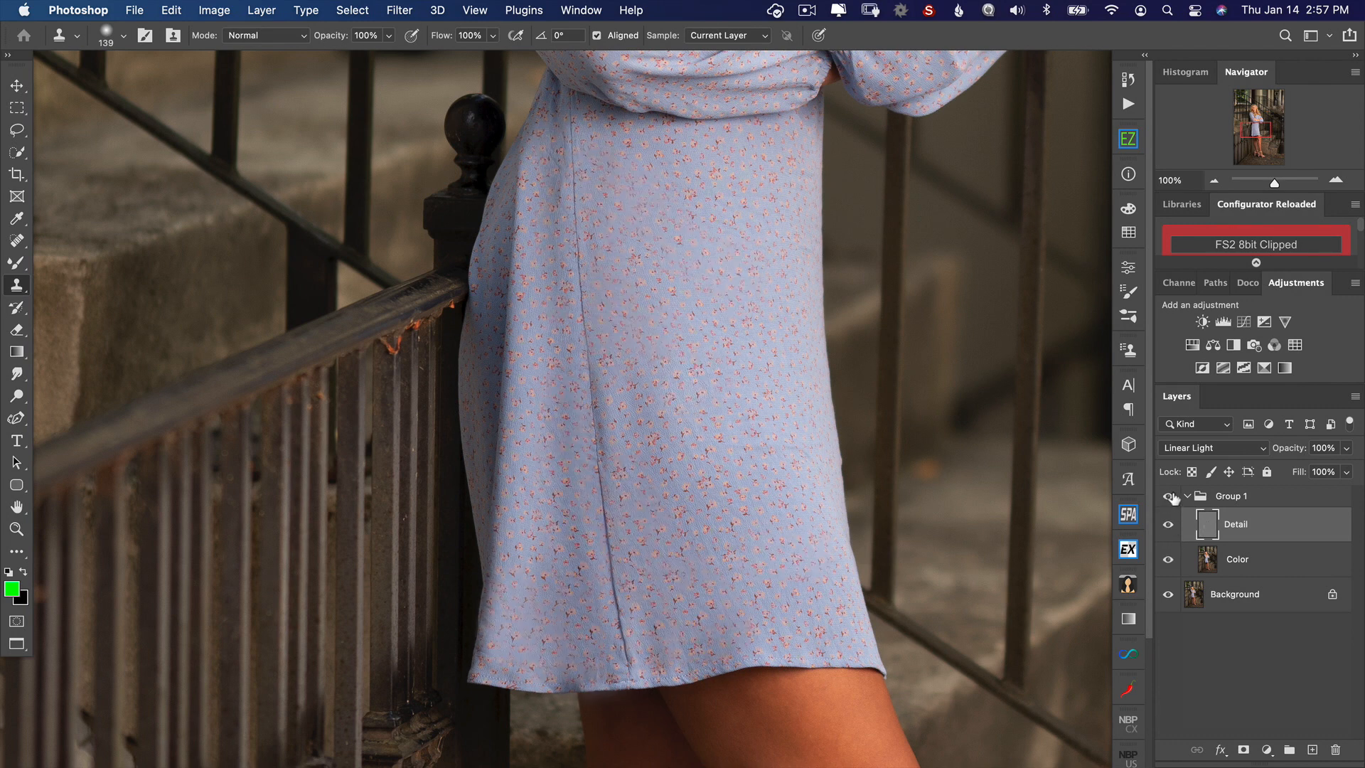
click(1169, 497)
click(1169, 499)
click(1169, 499)
Step: Smooth the fold shadows on the dress sleeves on the Color layer with the Mixer Brush
scroll(676, 344, up, 10)
scroll(673, 346, up, 5)
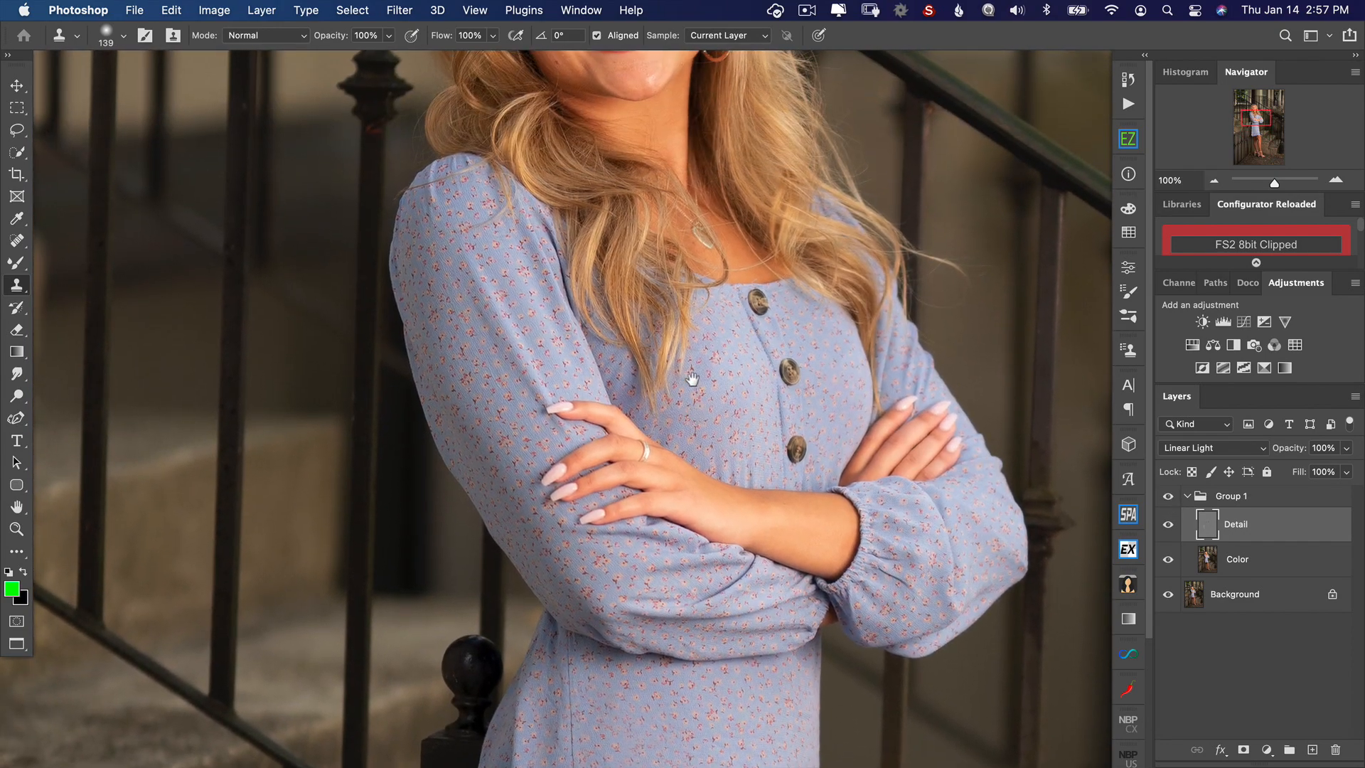
click(1210, 563)
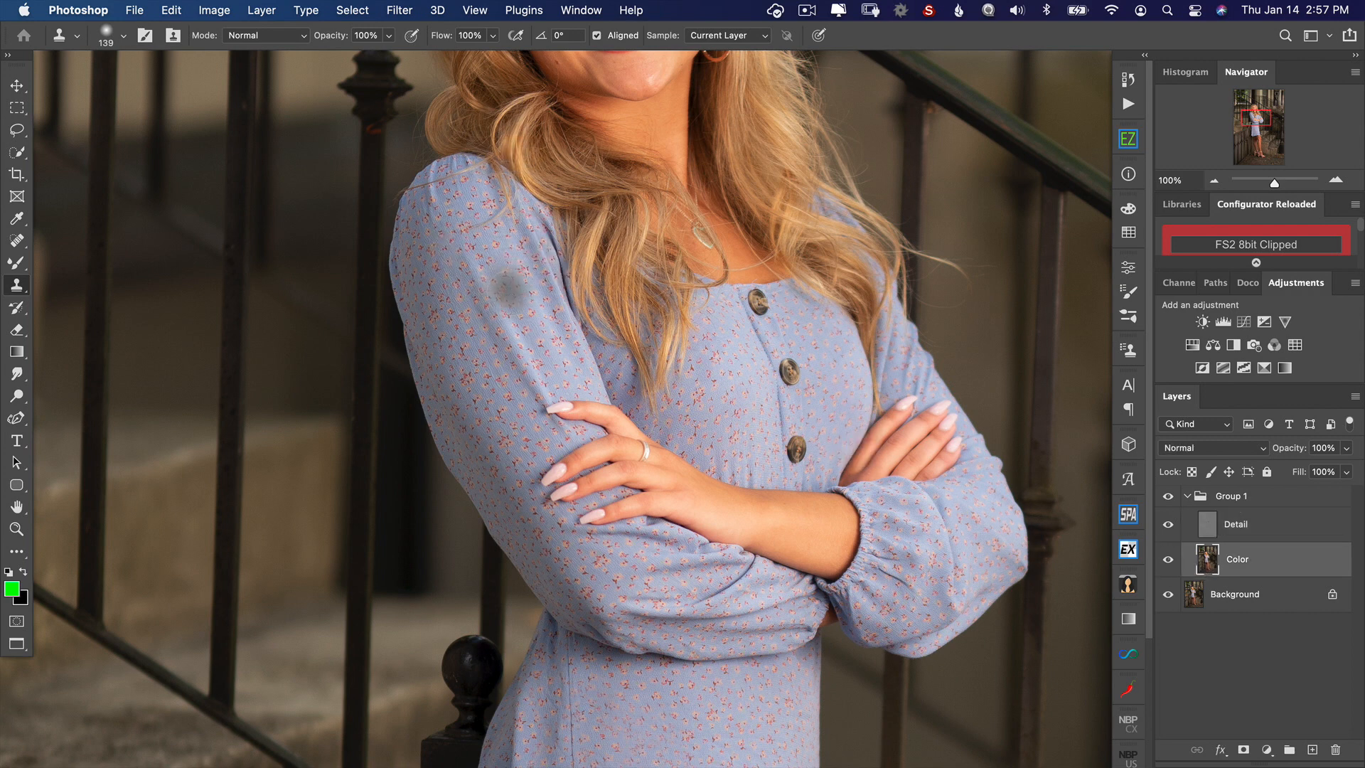
key(b)
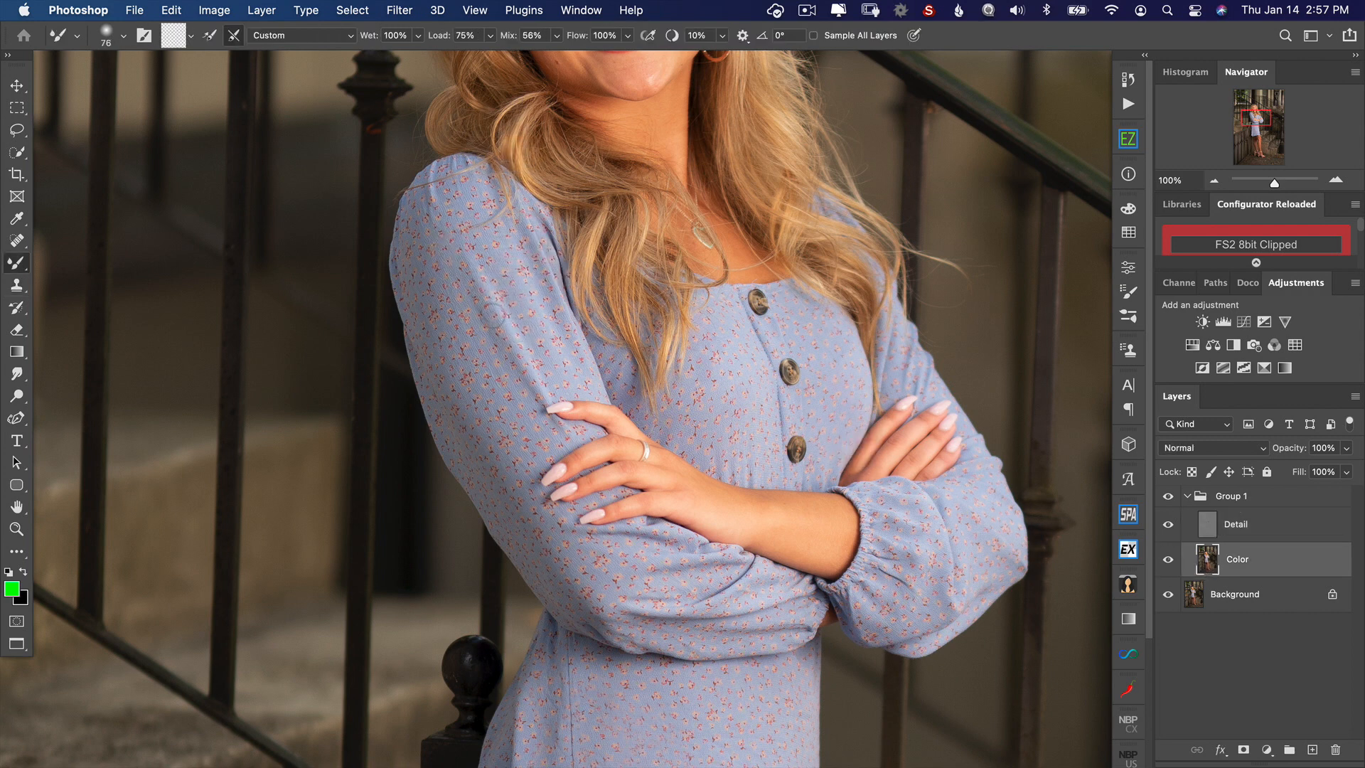
mouse_move(488, 315)
mouse_down()
mouse_move(519, 315)
mouse_move(492, 314)
mouse_up()
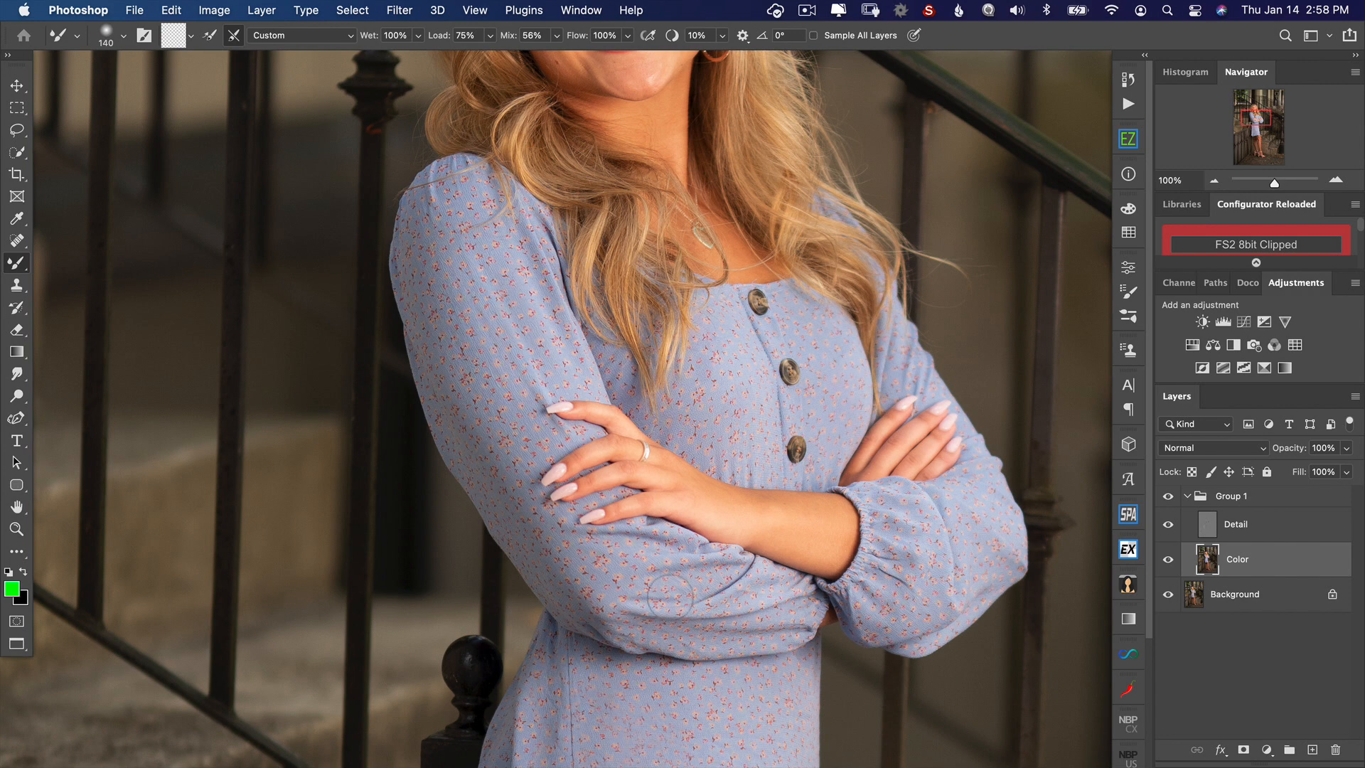
Step: Fit the whole portrait in view and toggle the layer group to compare the dress before and after retouching
key(super+minus)
key(super+0)
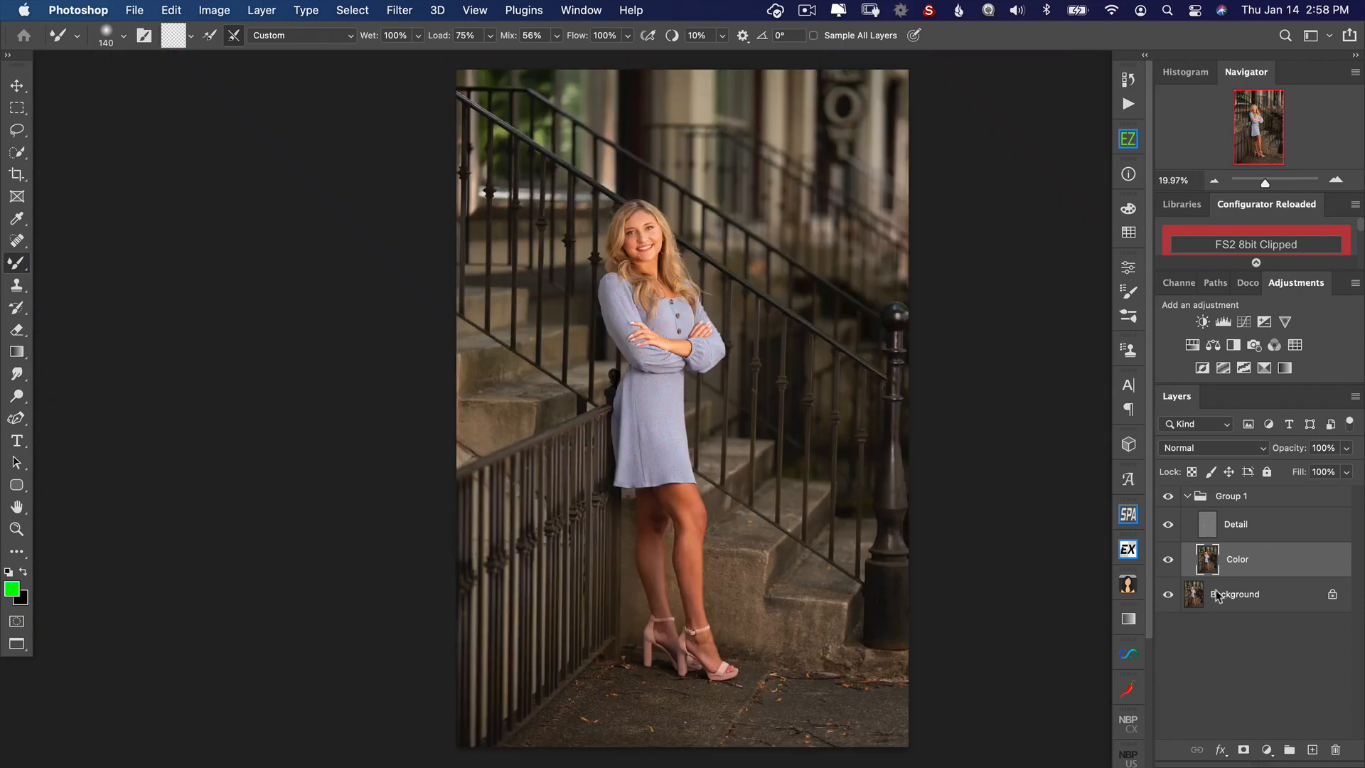
click(1167, 501)
click(1167, 500)
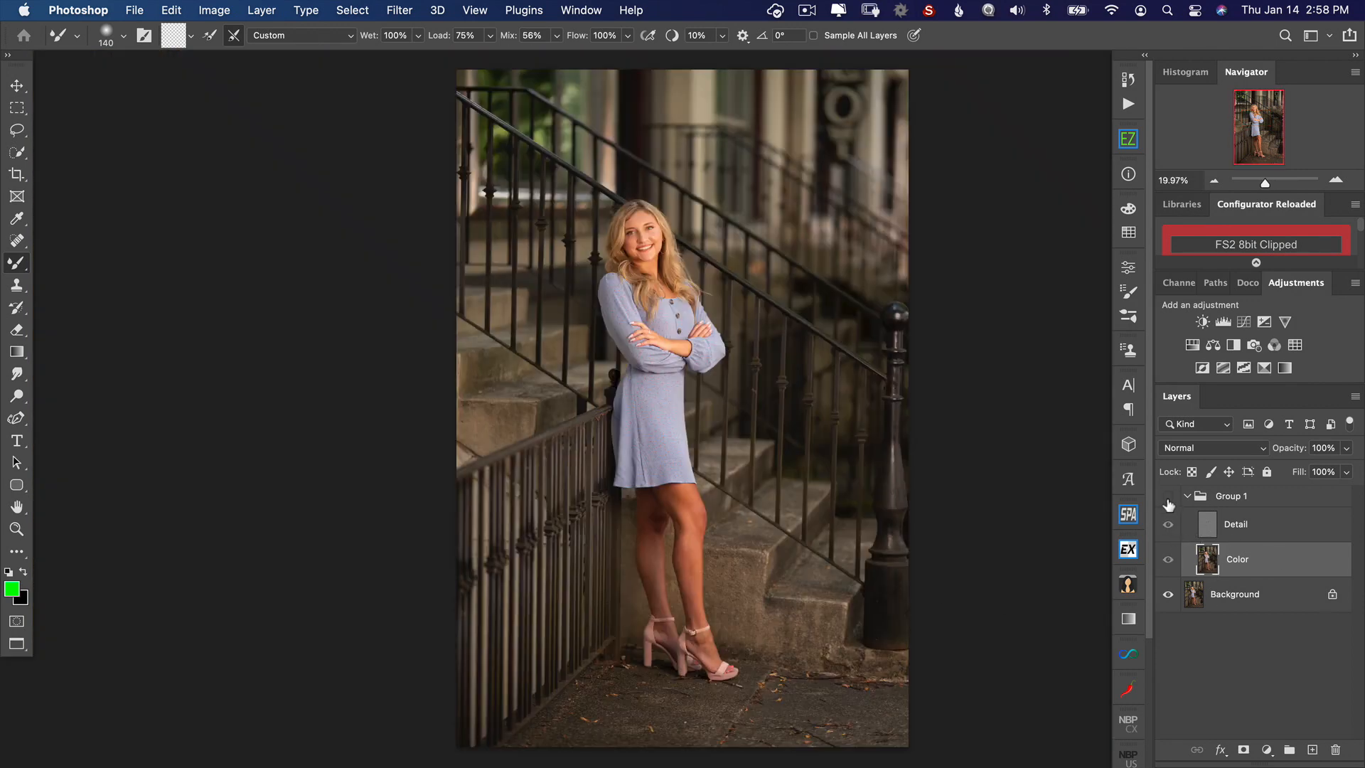
click(1170, 501)
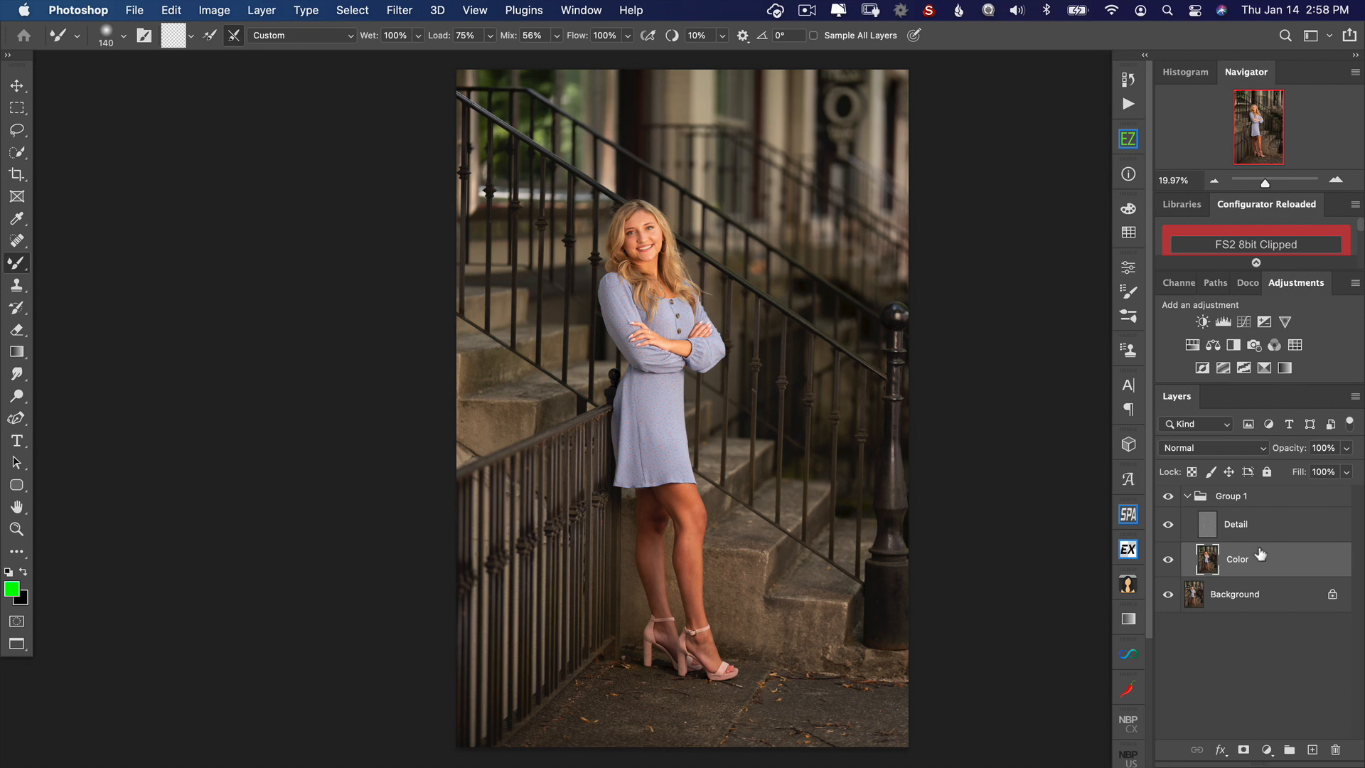
click(1167, 525)
Step: Merge all visible layers into the Background layer
key(super+1)
scroll(618, 277, up, 10)
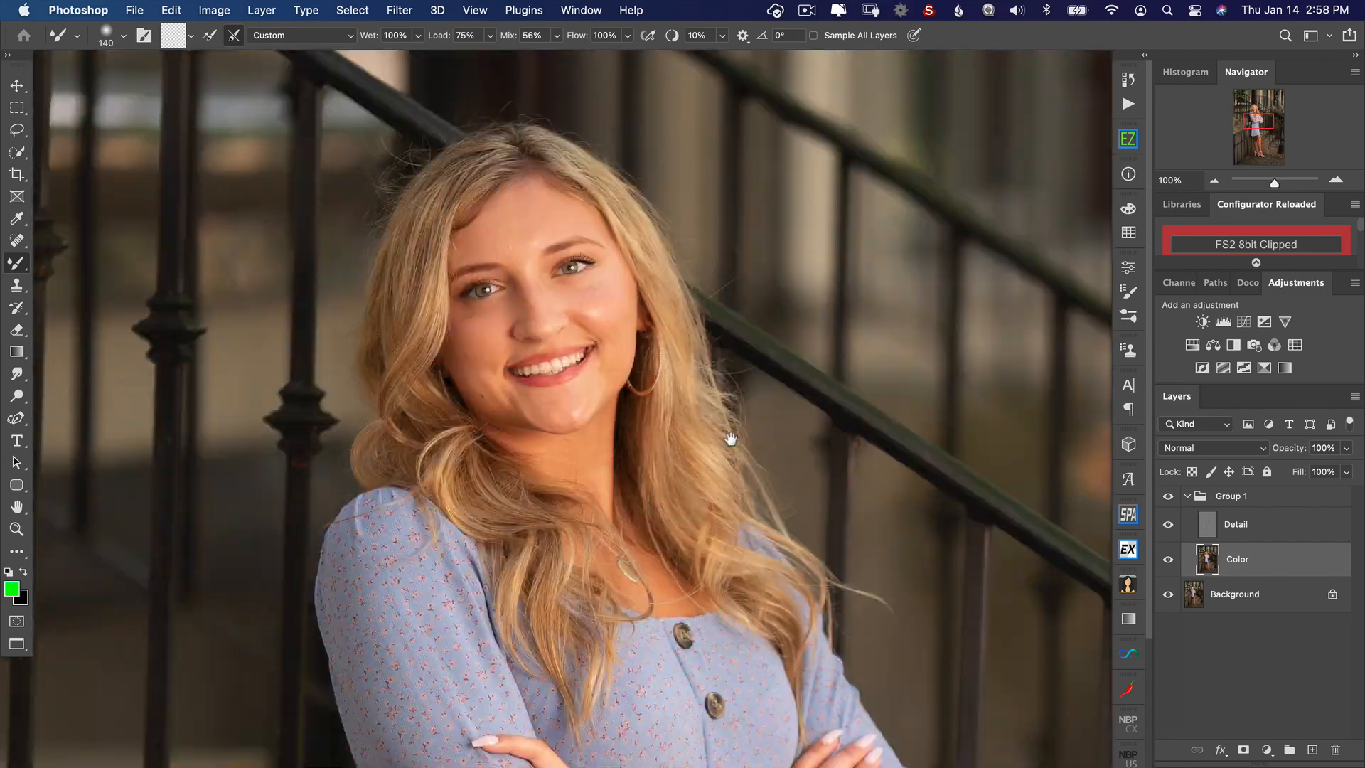
key(super+shift+e)
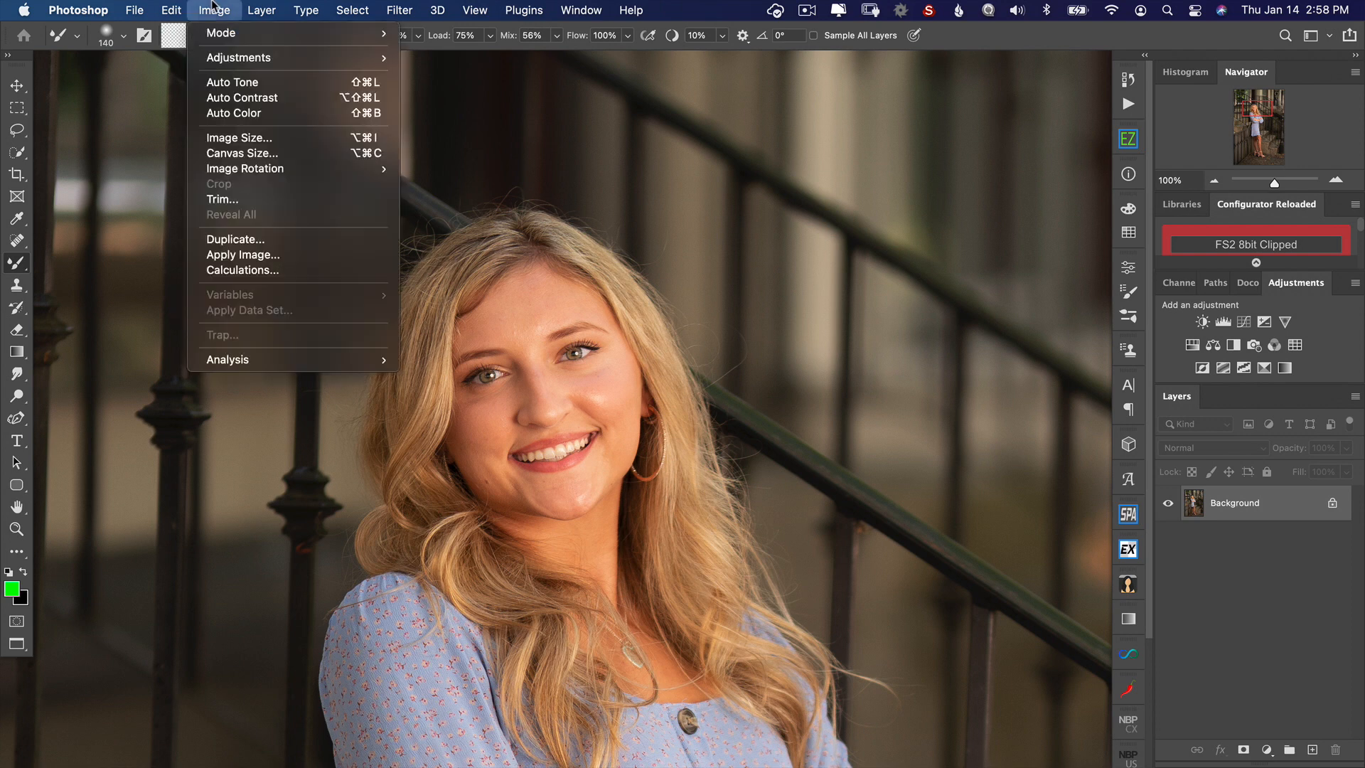
click(219, 9)
mouse_move(249, 9)
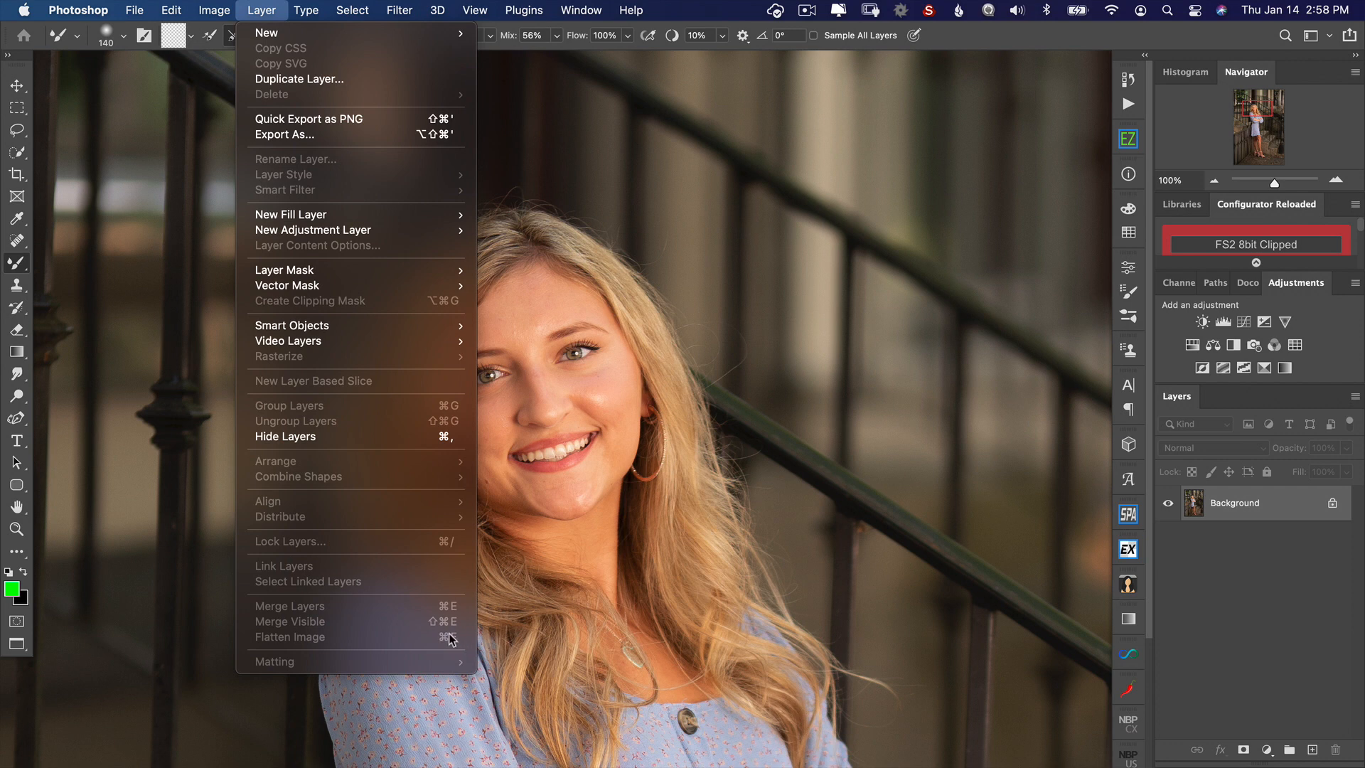
key(Escape)
Step: Duplicate the merged Background layer twice
drag(431, 296, 475, 278)
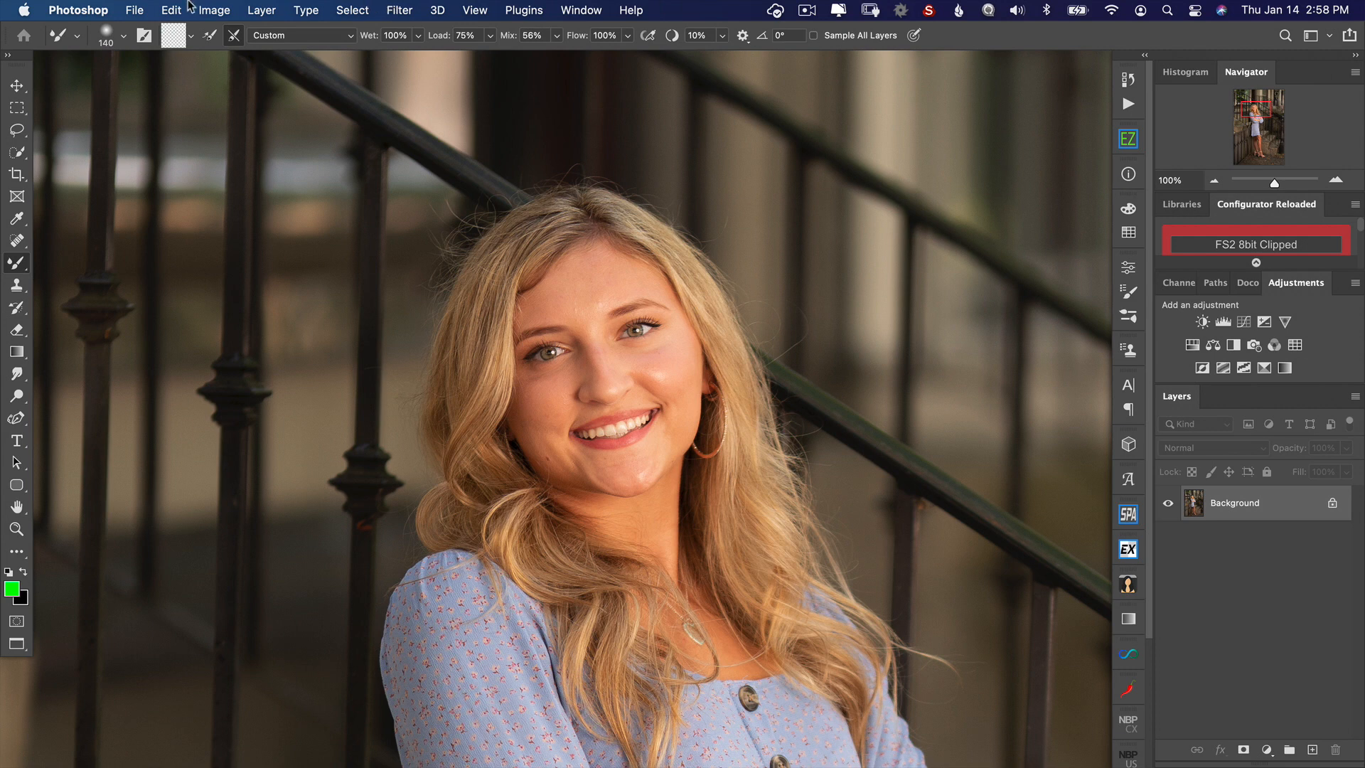
key(super+j)
key(super+j)
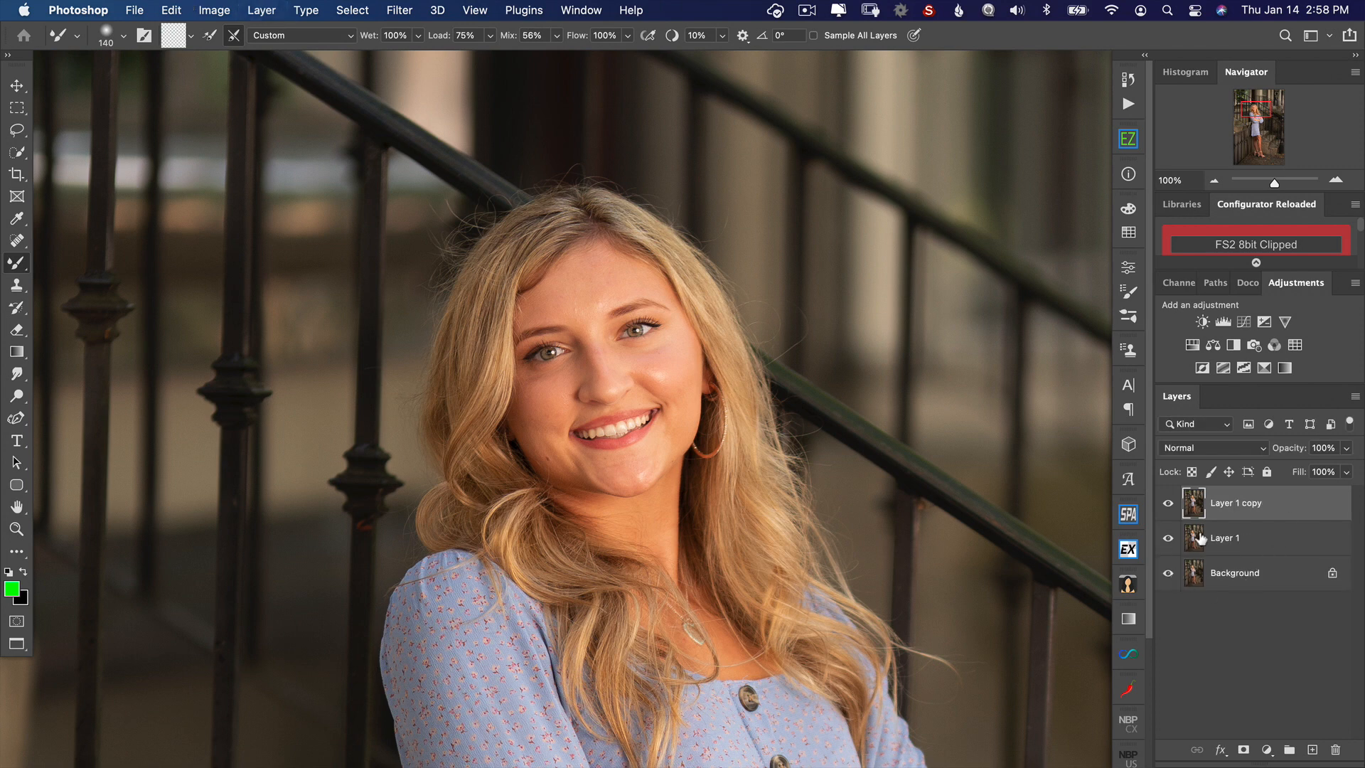
Step: Rename the lower duplicate layer as color and the upper duplicate as detail
double_click(1227, 537)
text(color)
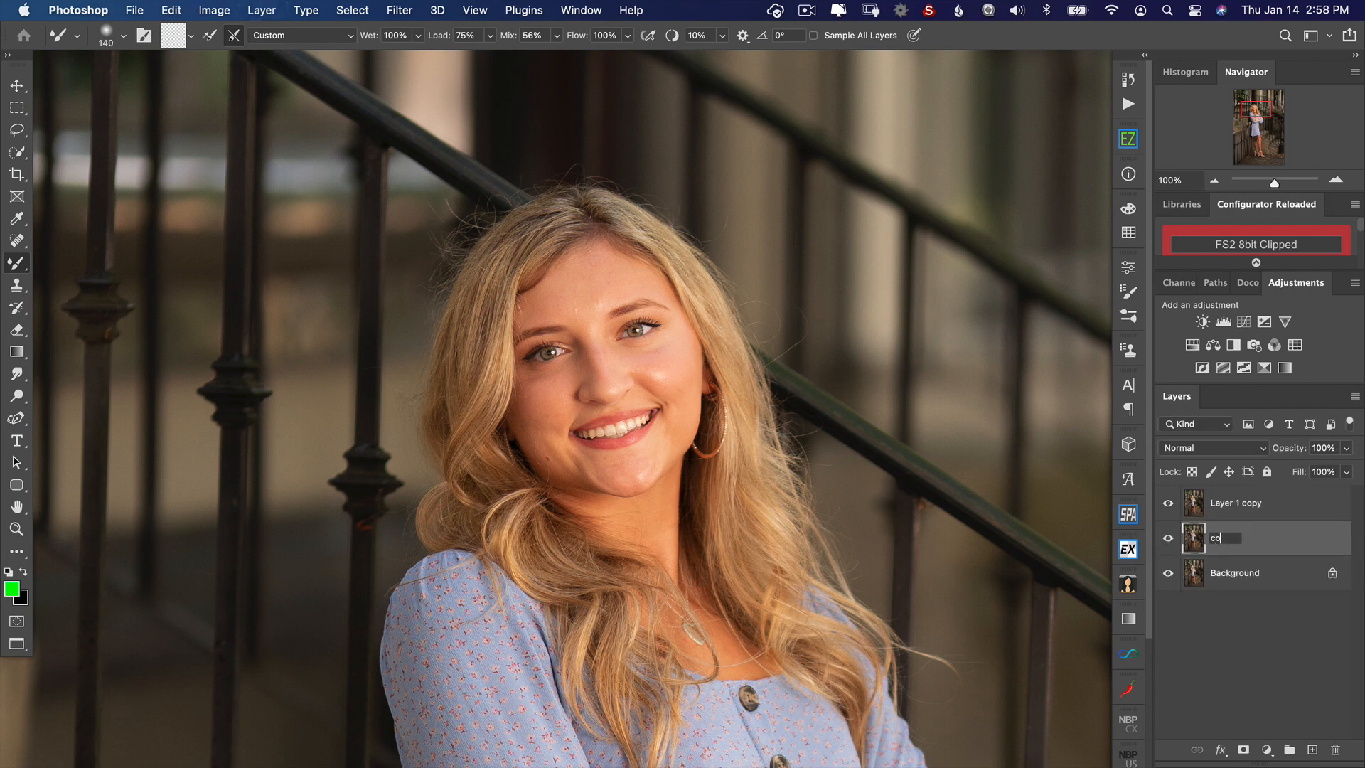
double_click(1219, 503)
text(detail)
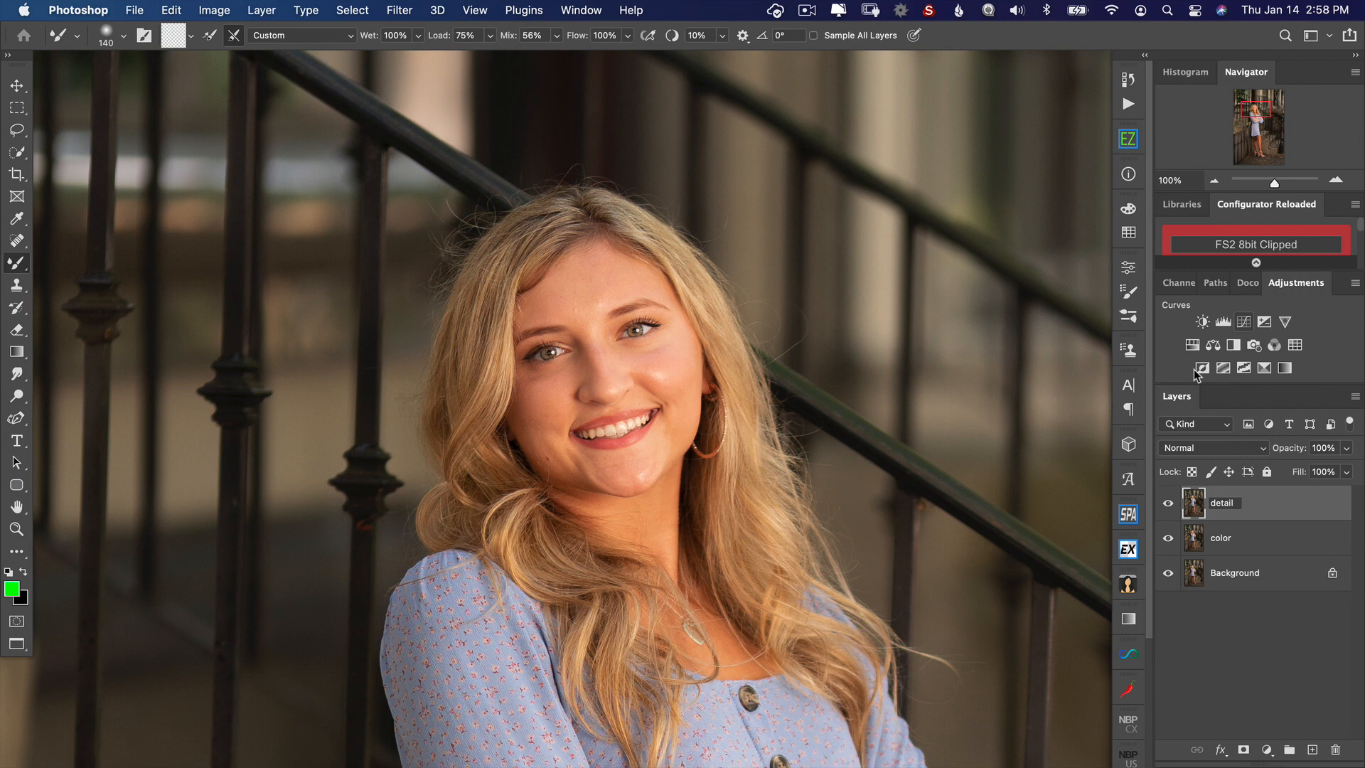
key(Return)
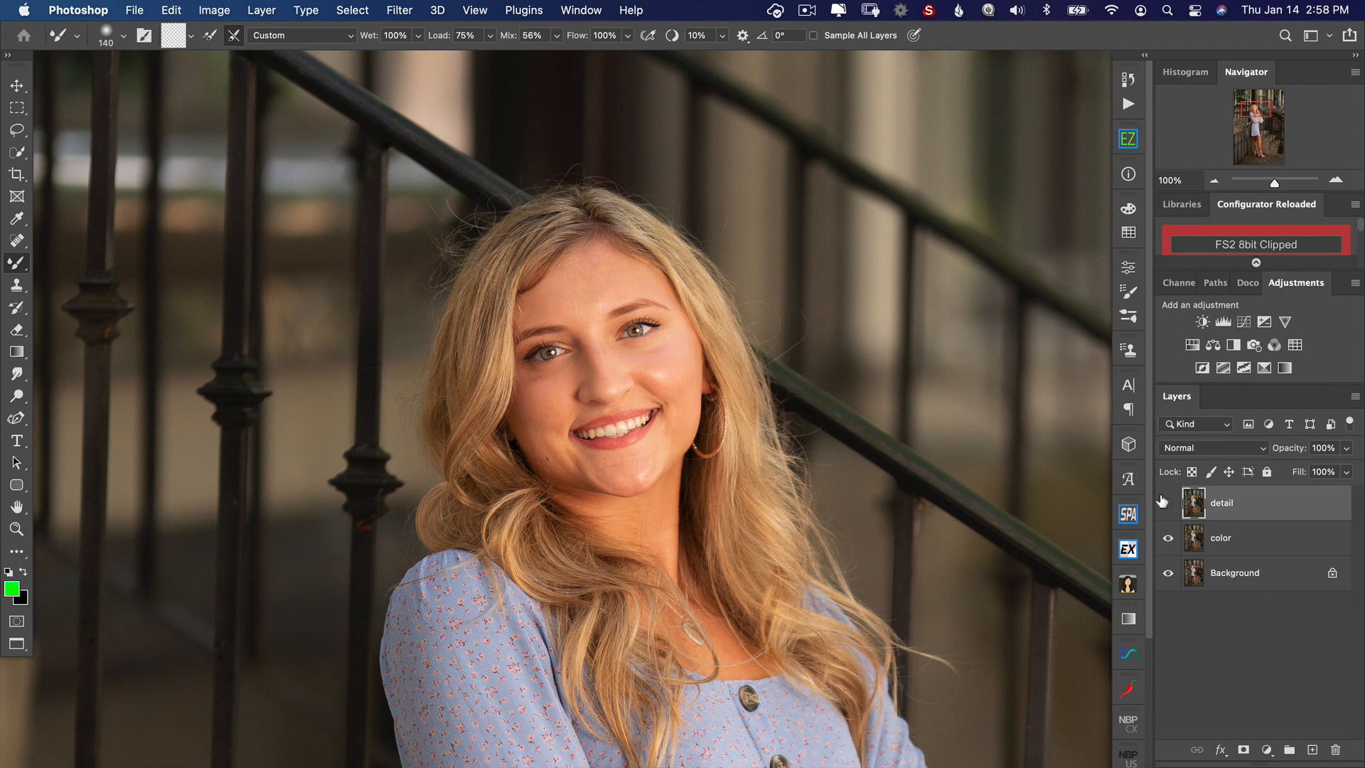
Step: Hide the detail layer and apply a Median filter with a 10-pixel radius to the color layer
click(1167, 502)
click(1246, 550)
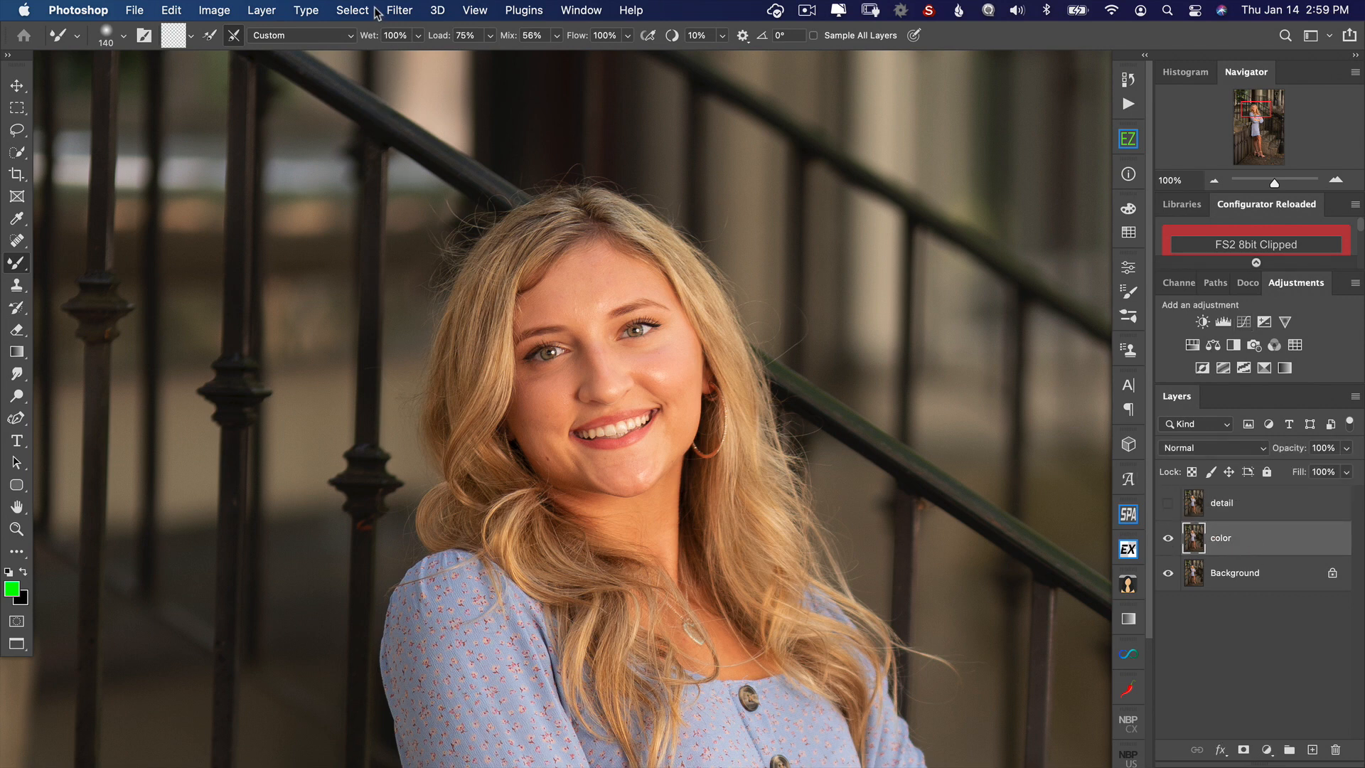
click(398, 10)
mouse_move(449, 278)
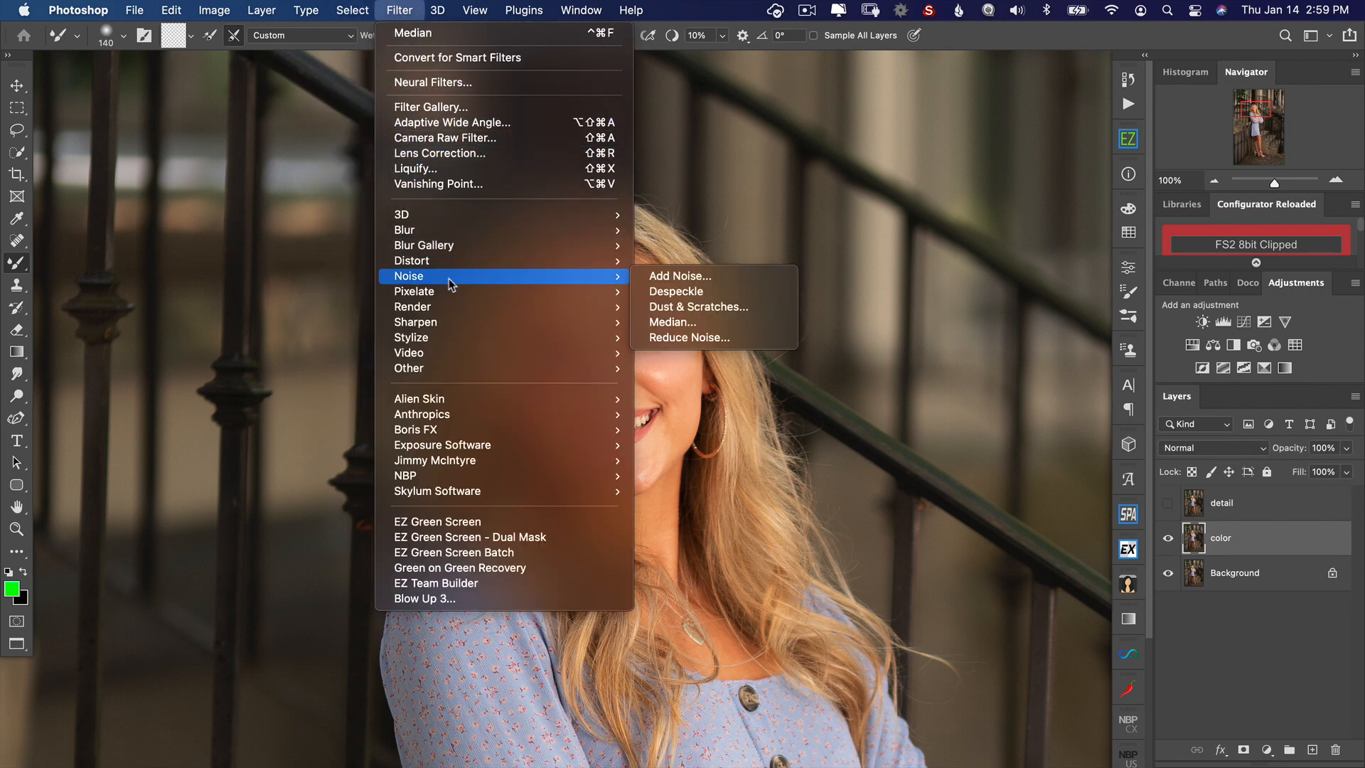
click(724, 324)
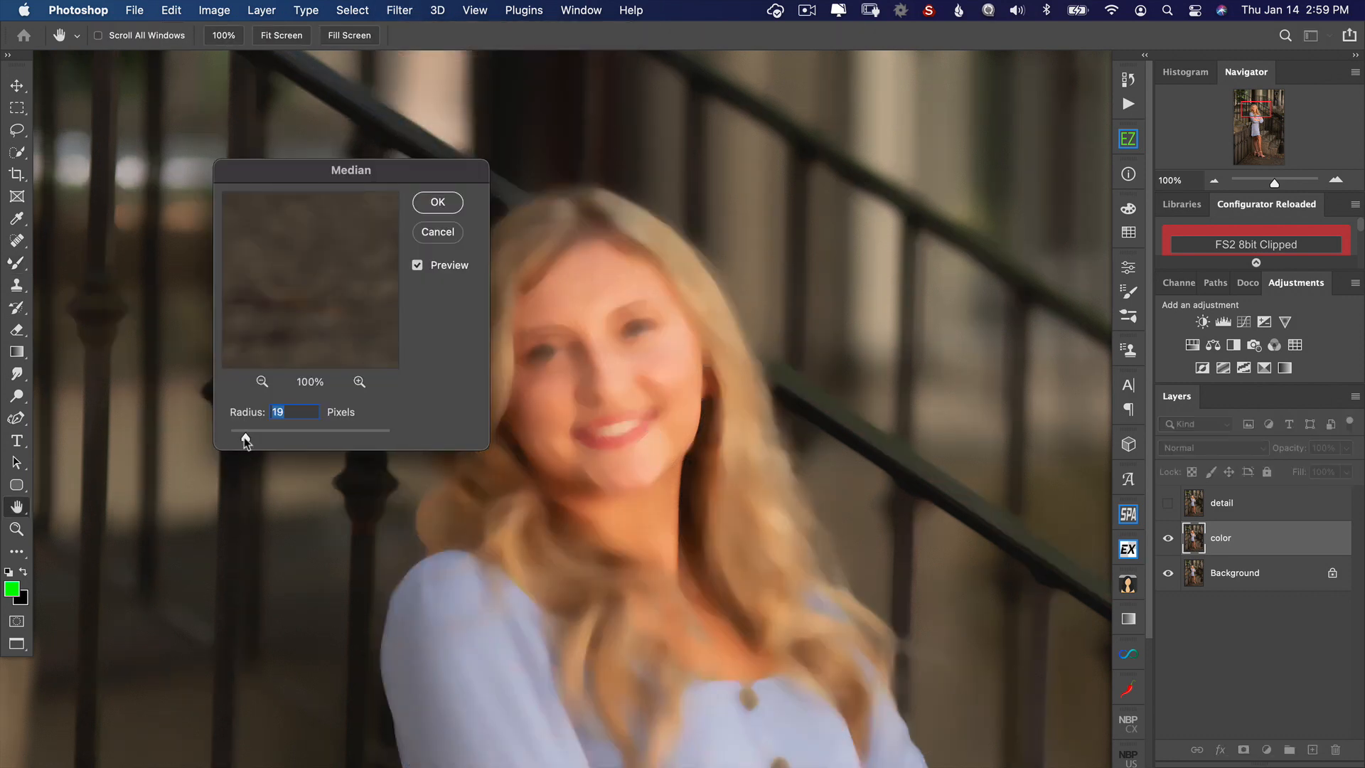
drag(246, 441, 238, 440)
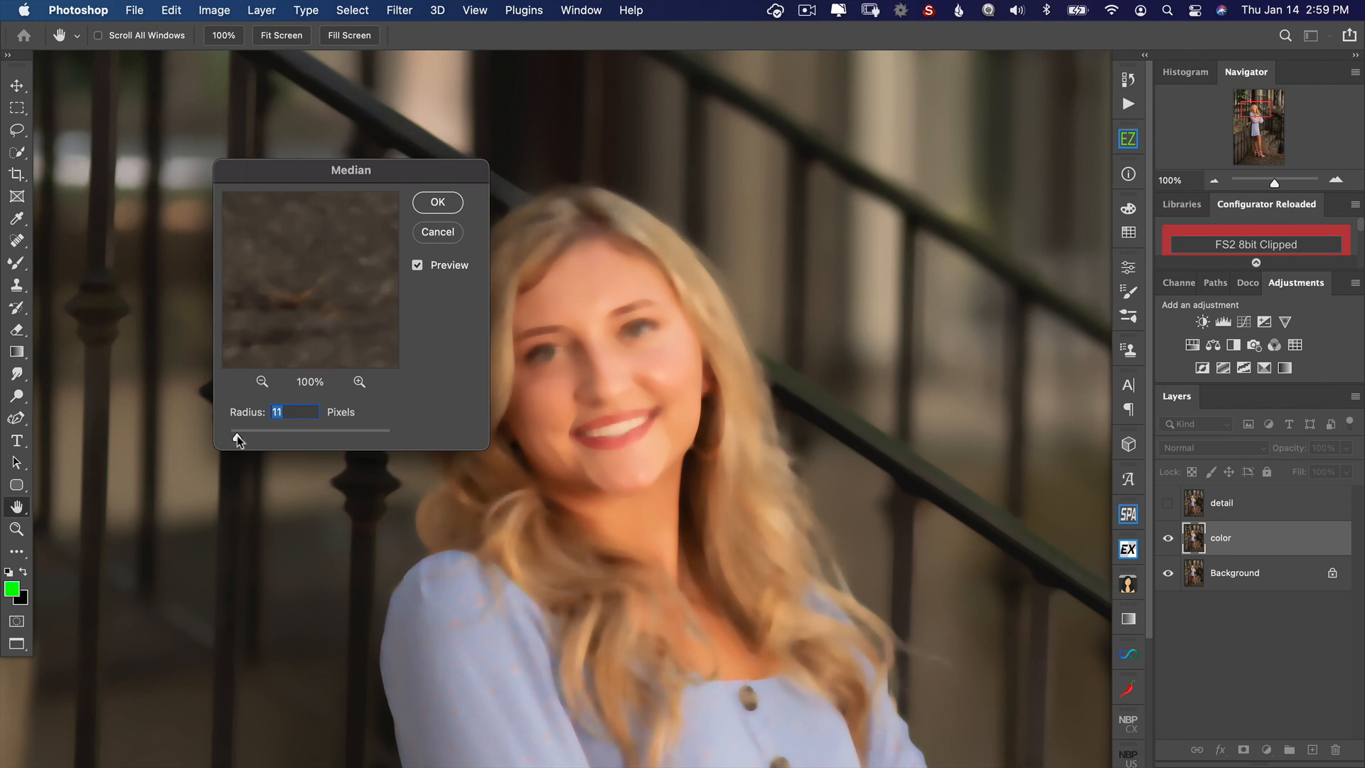
drag(233, 439, 233, 438)
text(10)
click(442, 202)
key(b)
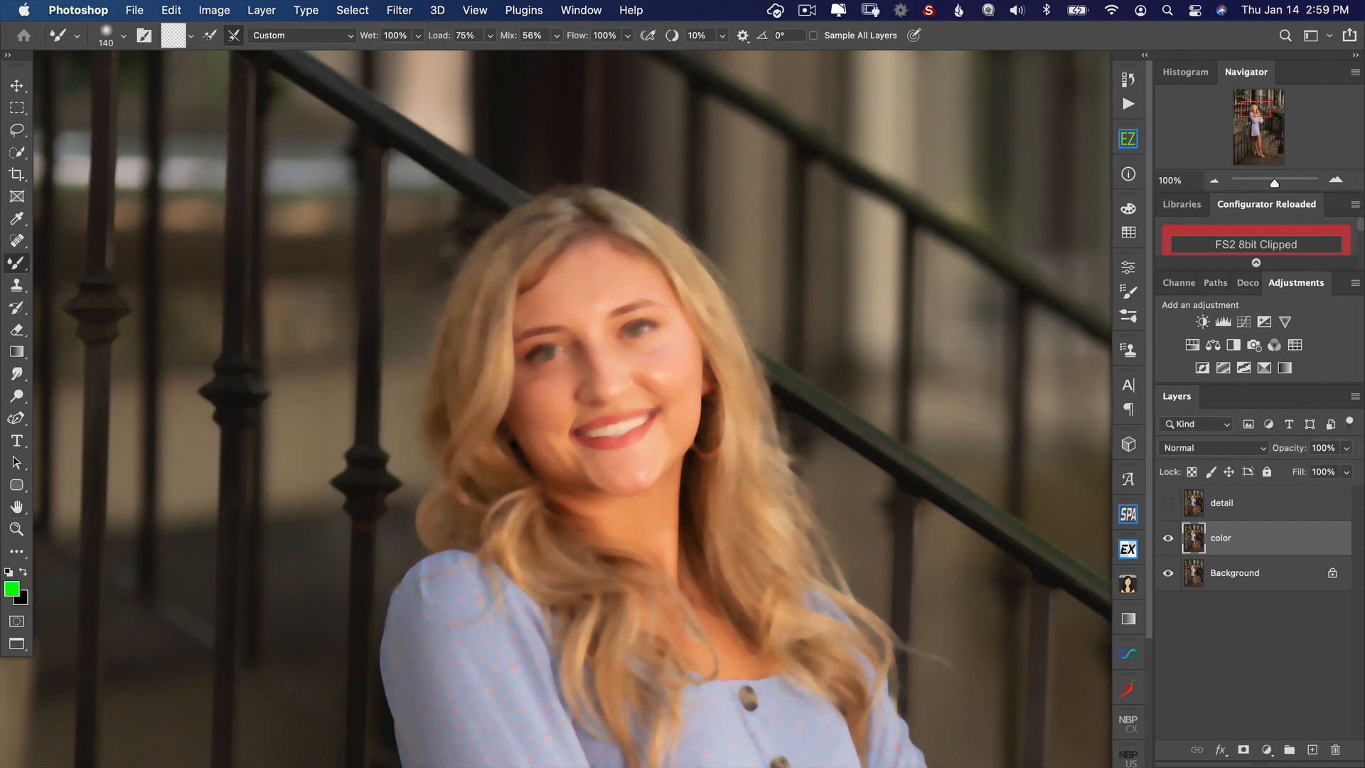
Step: Show the detail layer and run Apply Image on it with the color layer as source, Subtract blending, scale 2 and offset 128
drag(733, 497, 751, 472)
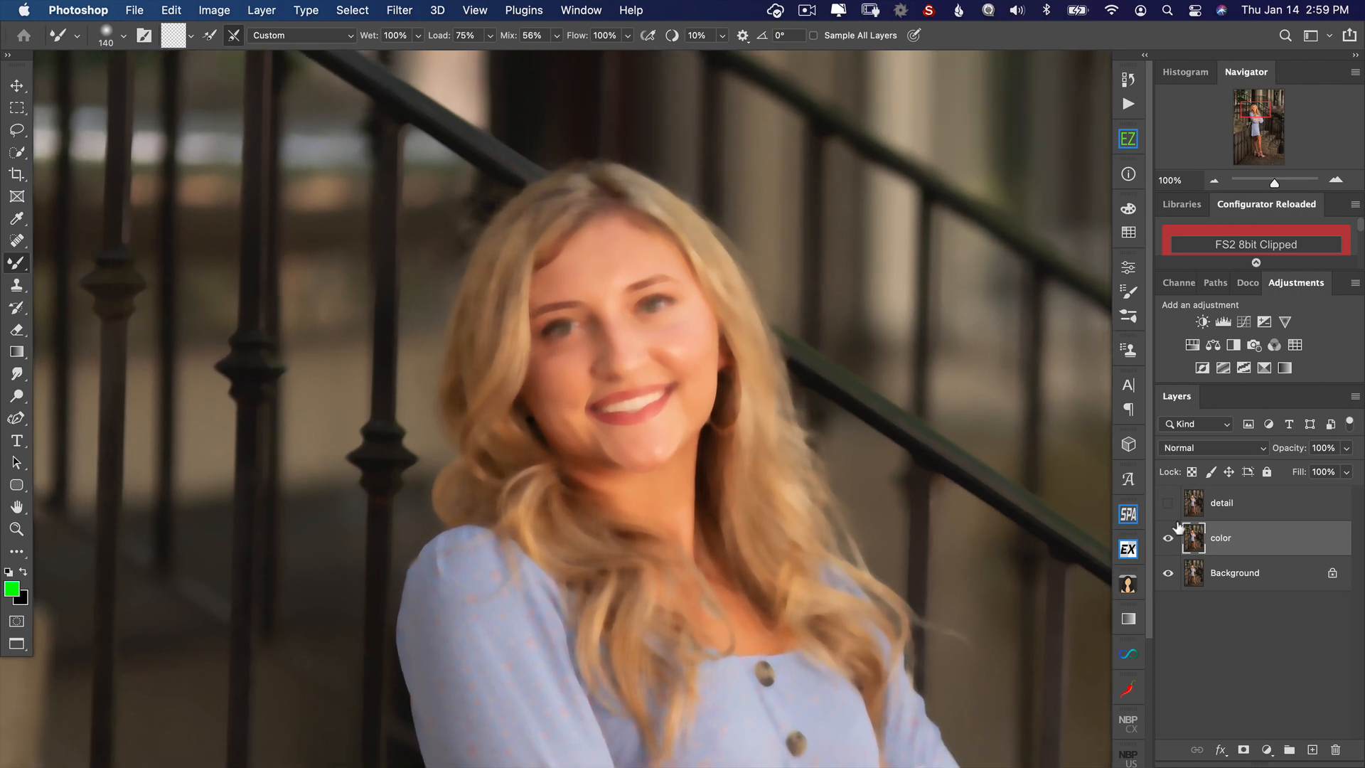
click(1200, 511)
click(1169, 505)
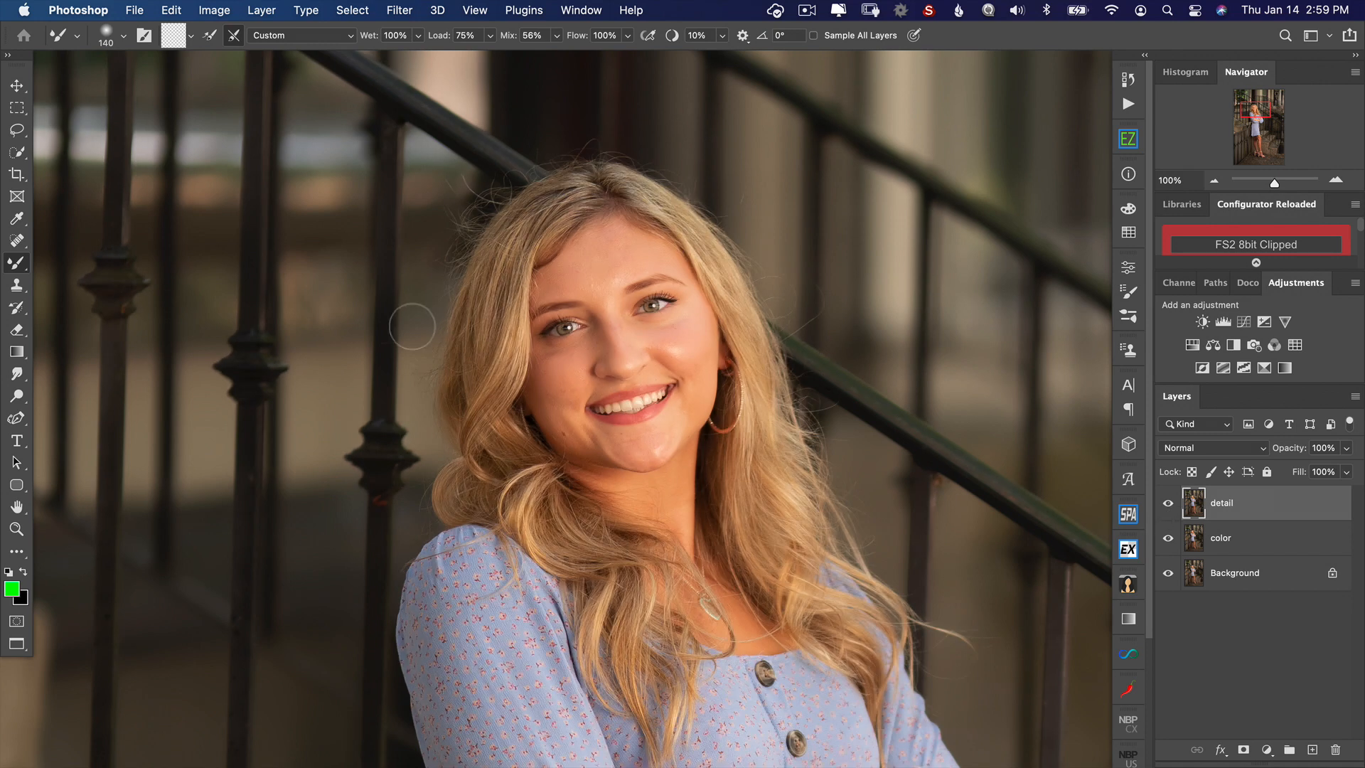
click(221, 14)
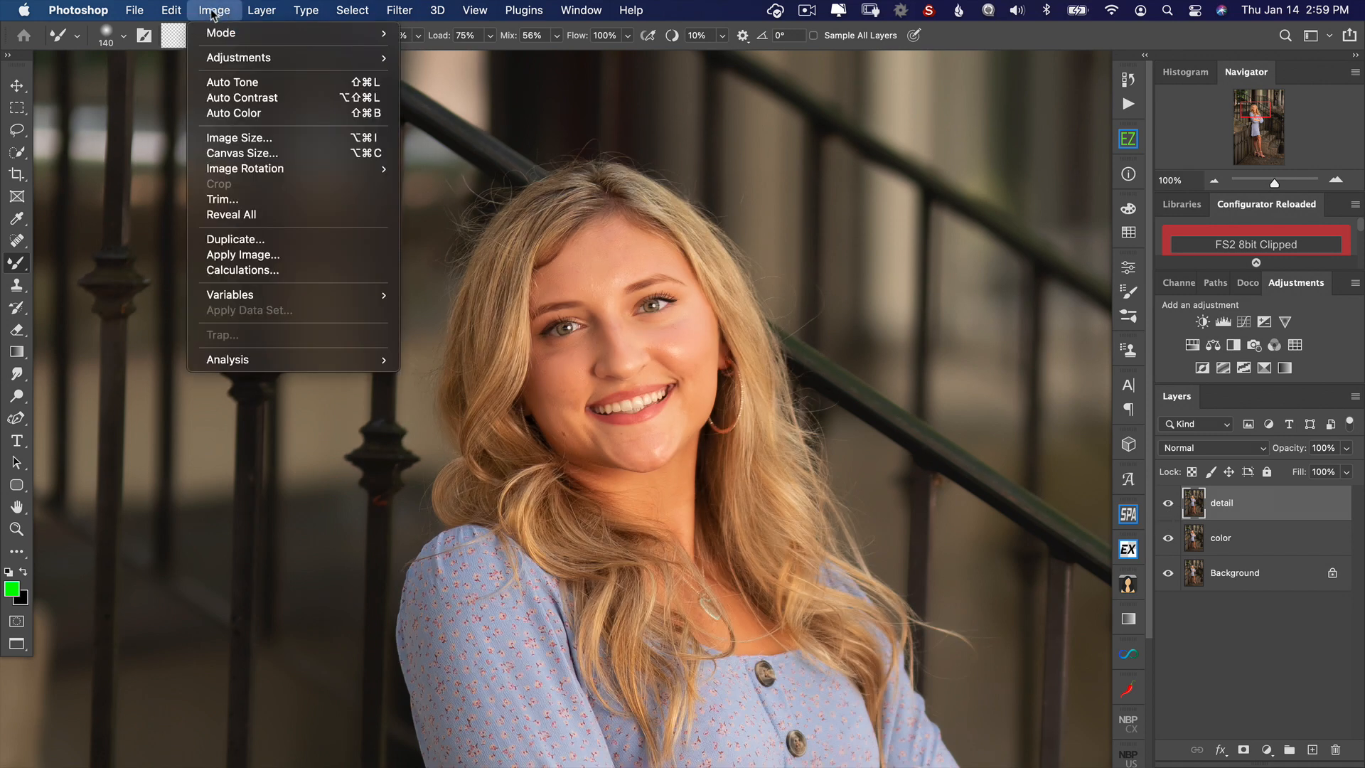
click(236, 256)
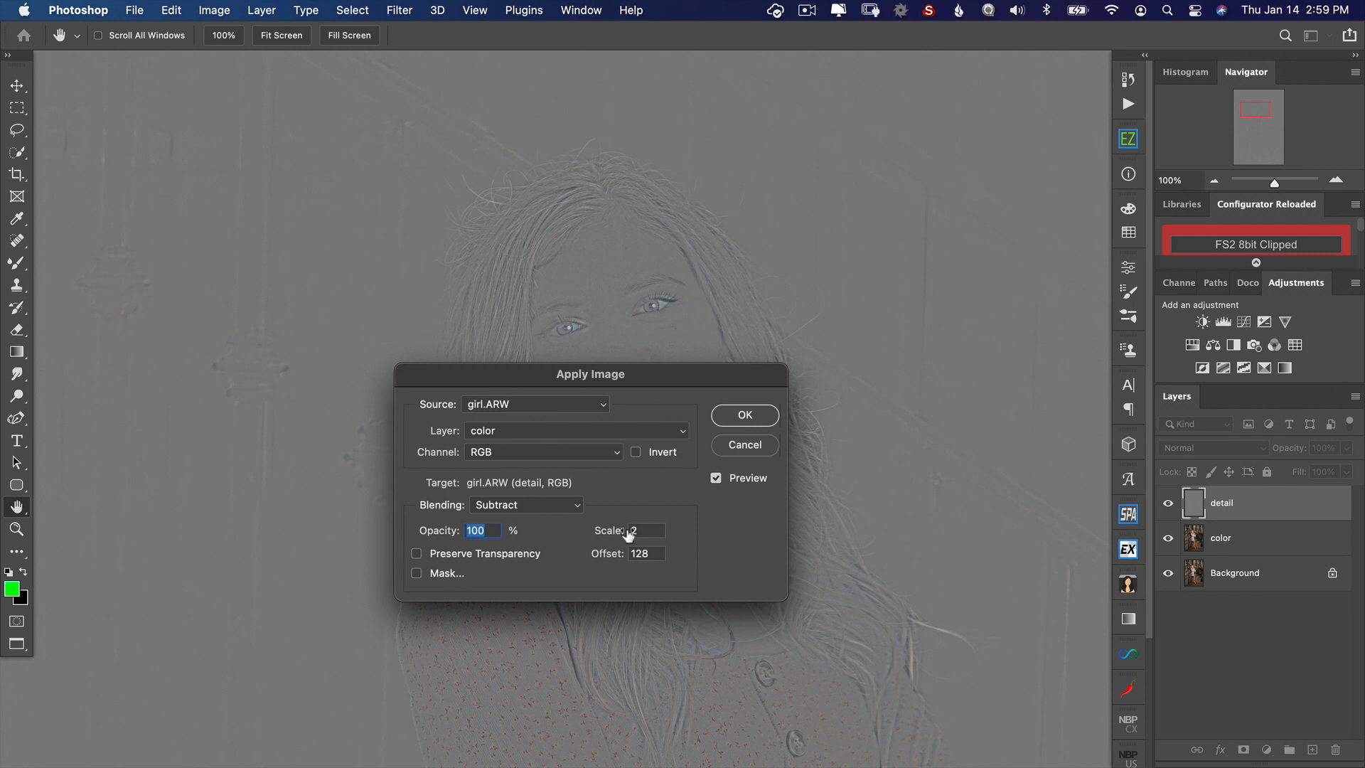
click(745, 415)
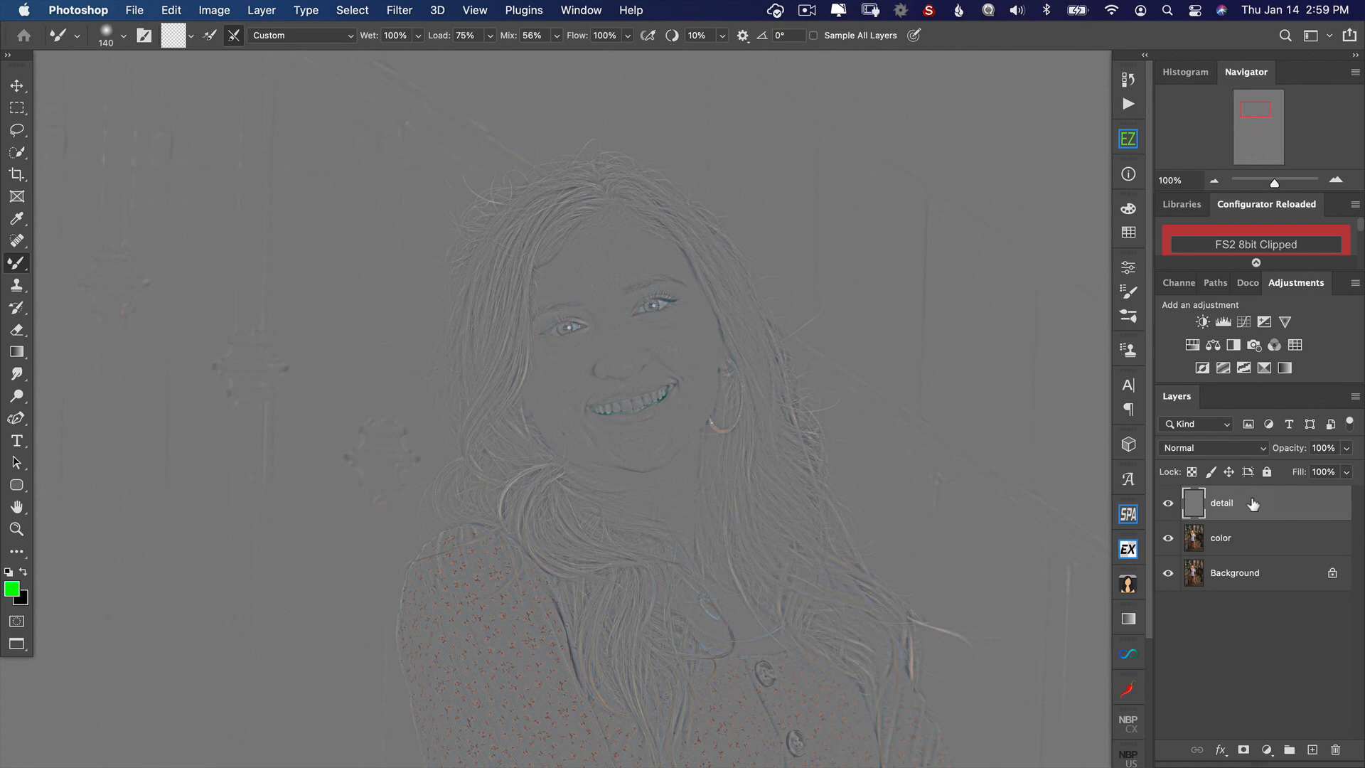
Step: Set the detail layer's blend mode to Linear Light and group it with the color layer
click(1229, 449)
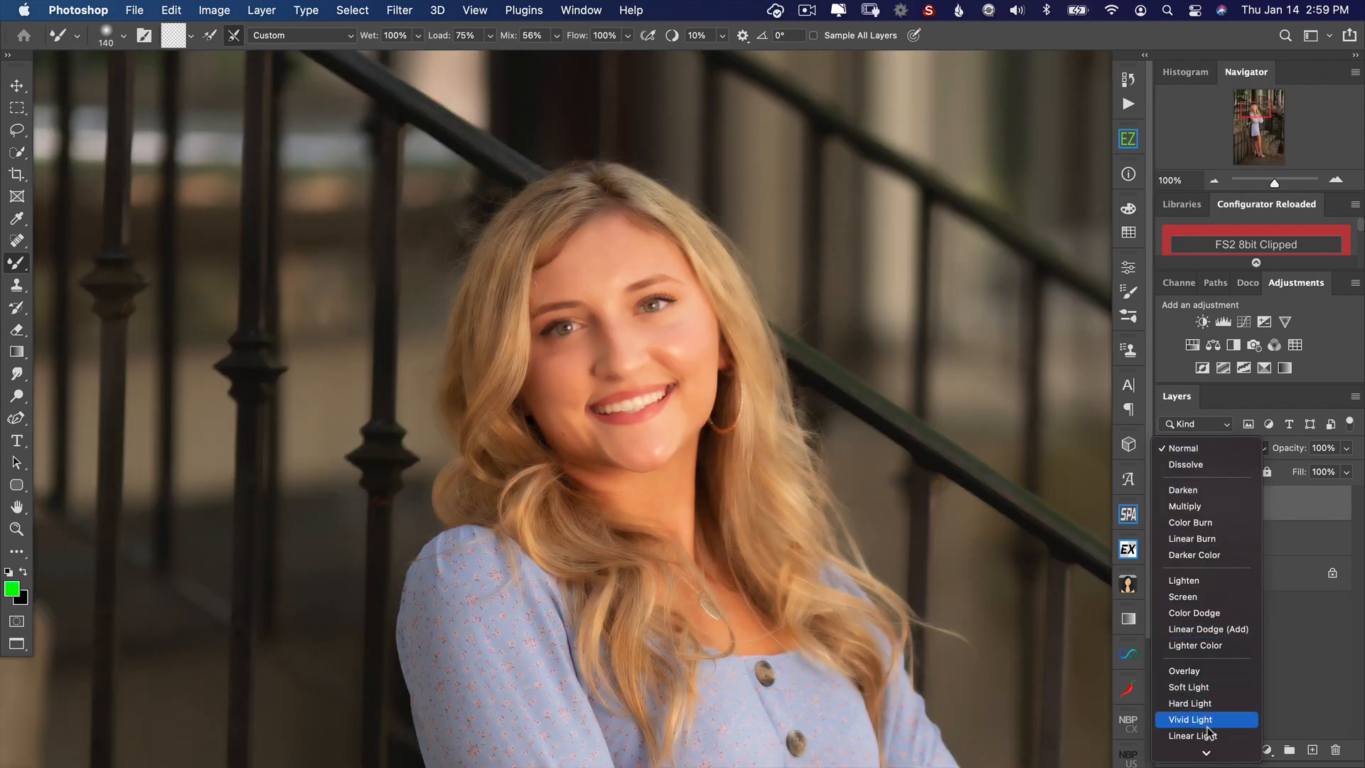
click(1208, 736)
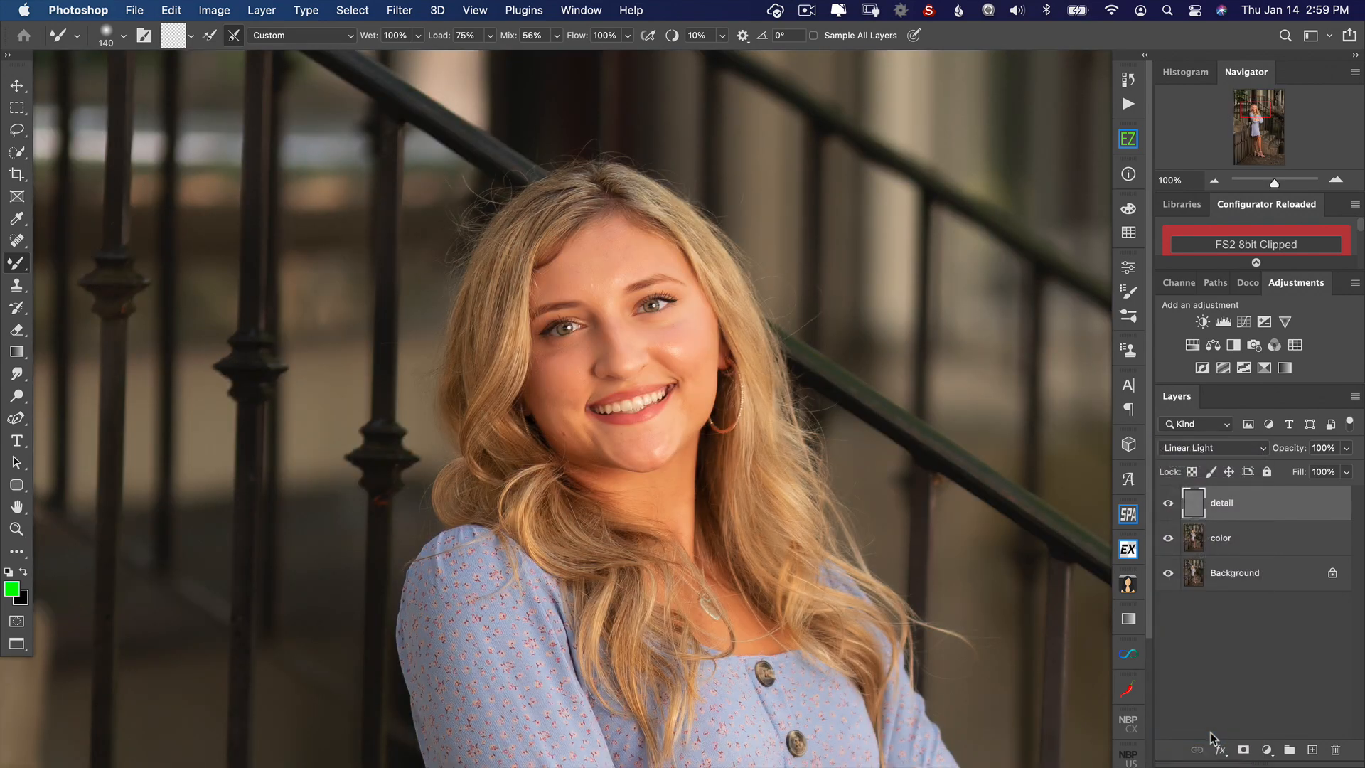
shift+click(1246, 541)
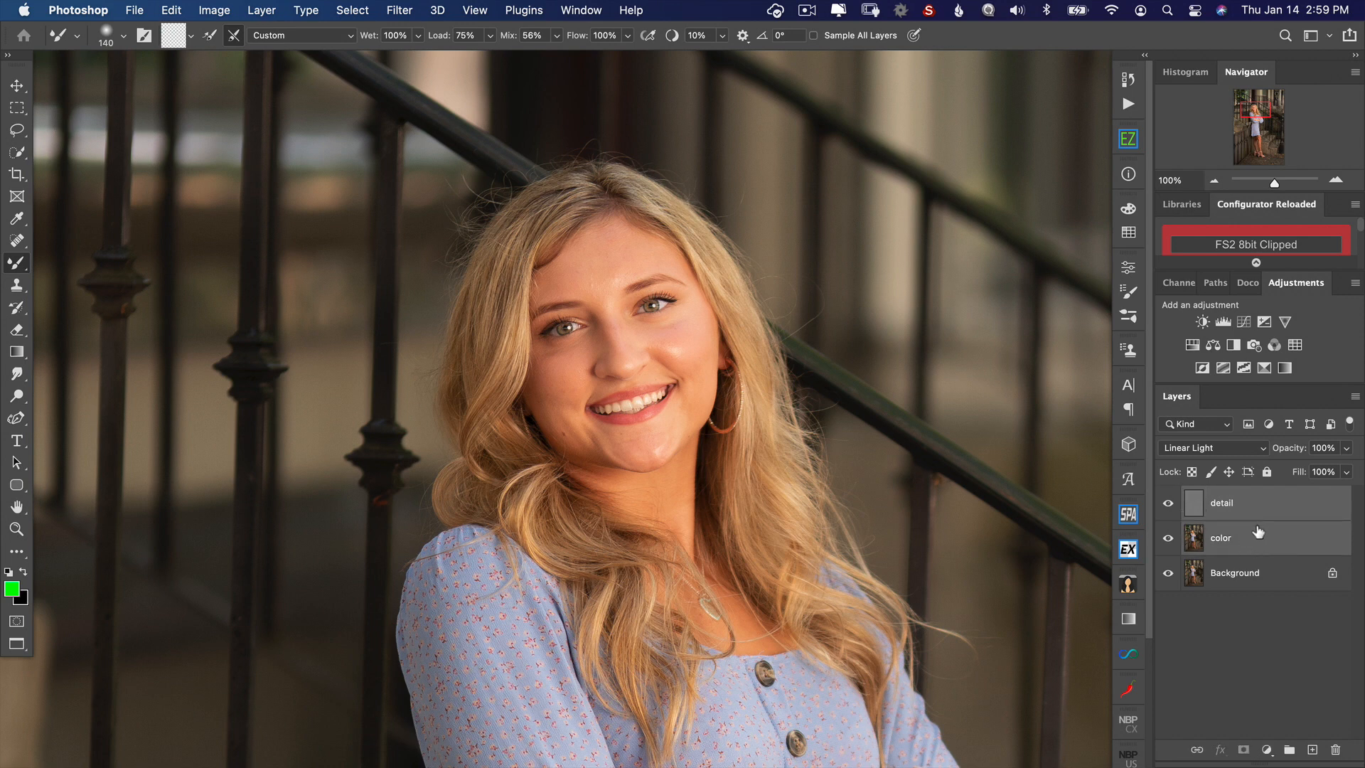
key(super+g)
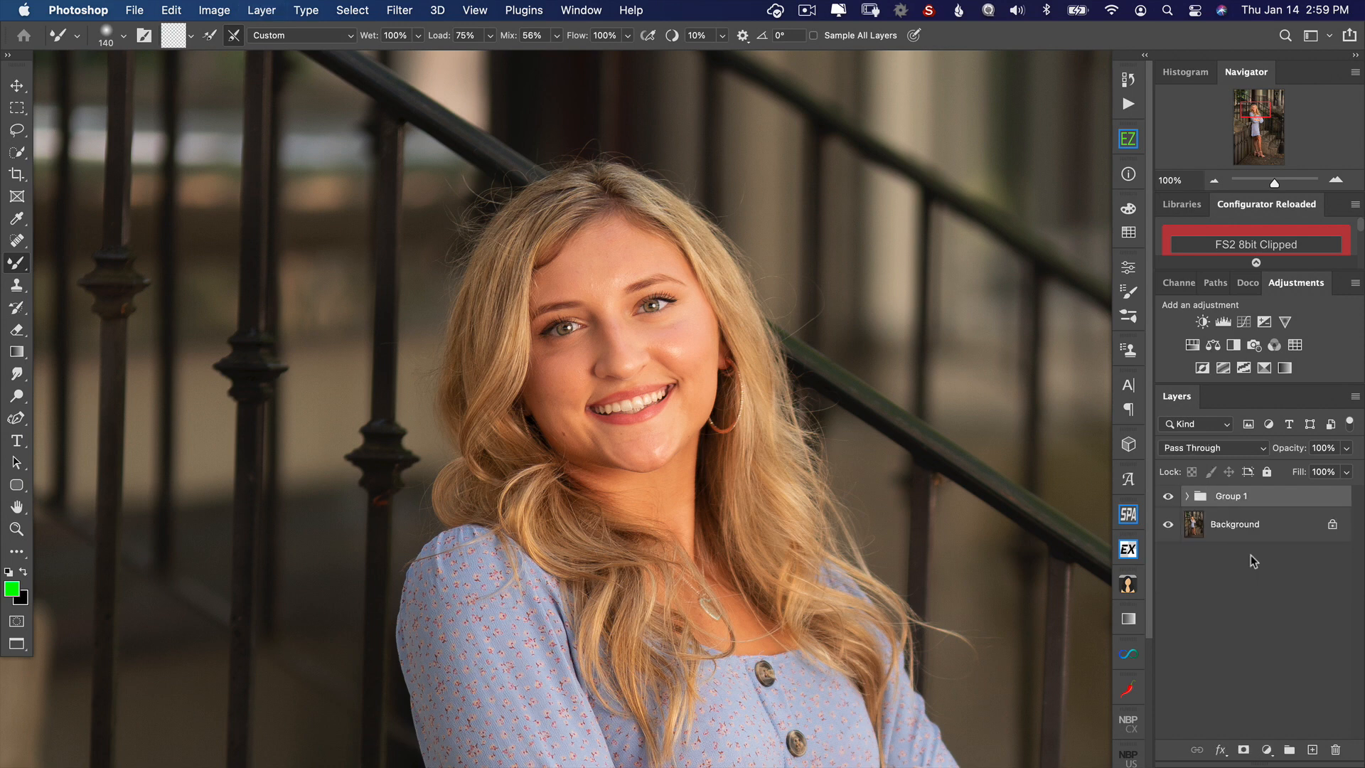
Step: Expand the new layer group and toggle its visibility to compare the separated layers with the Background
click(1186, 496)
click(1168, 501)
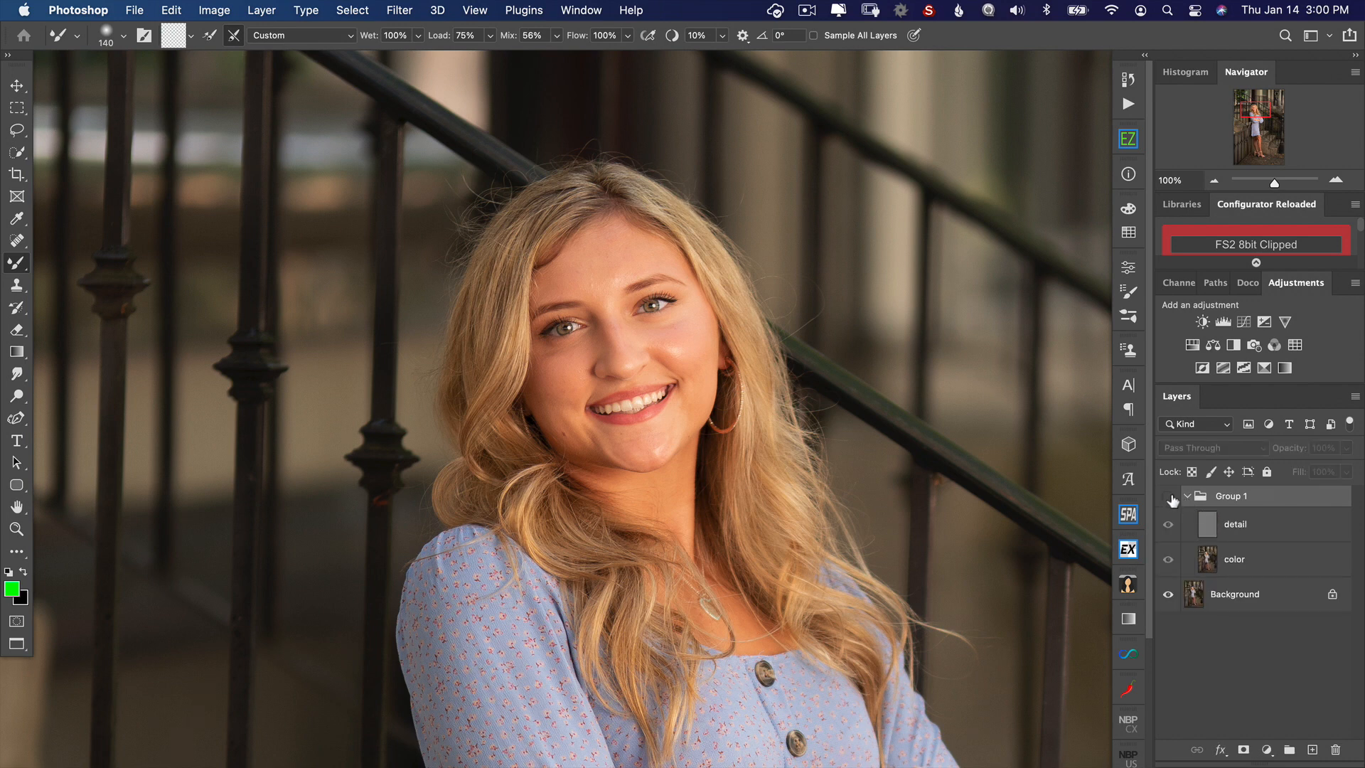
click(1169, 500)
click(1169, 502)
click(1168, 502)
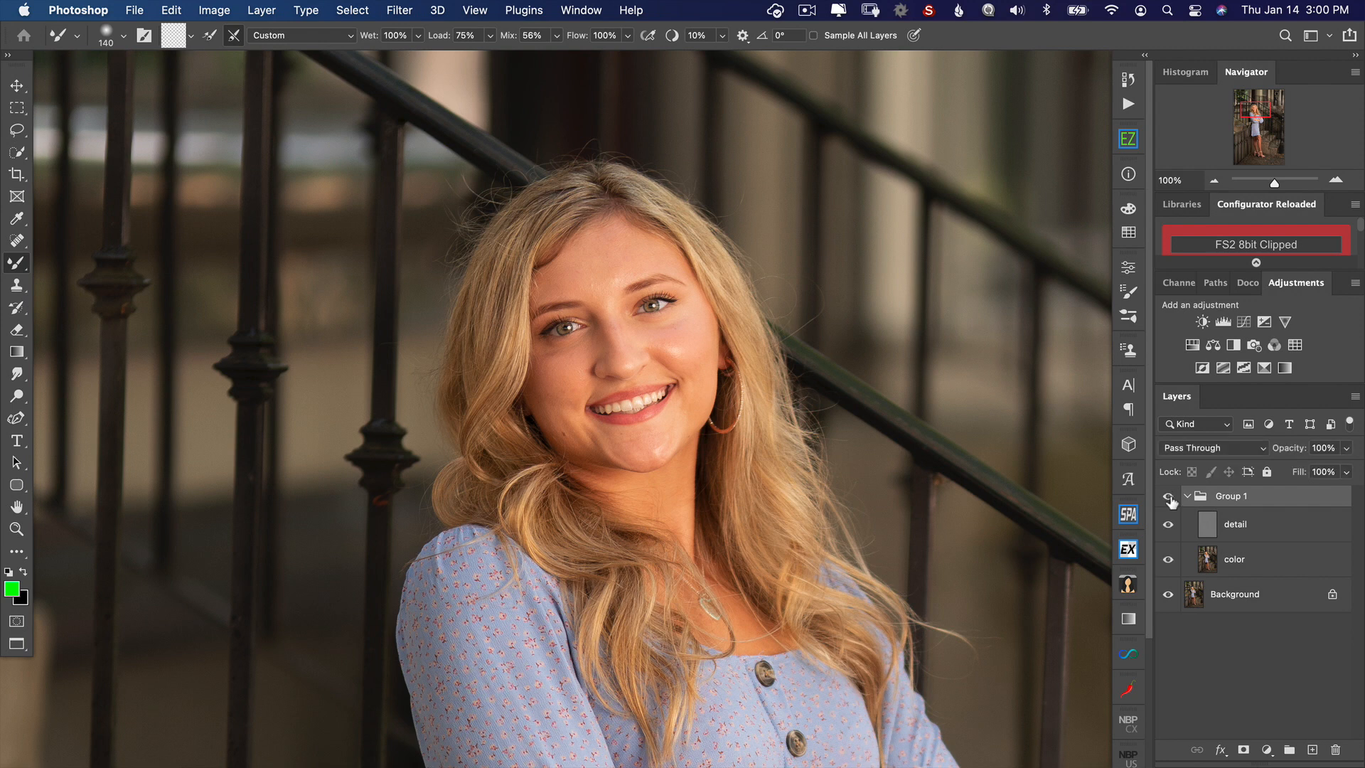
click(1168, 501)
click(1169, 498)
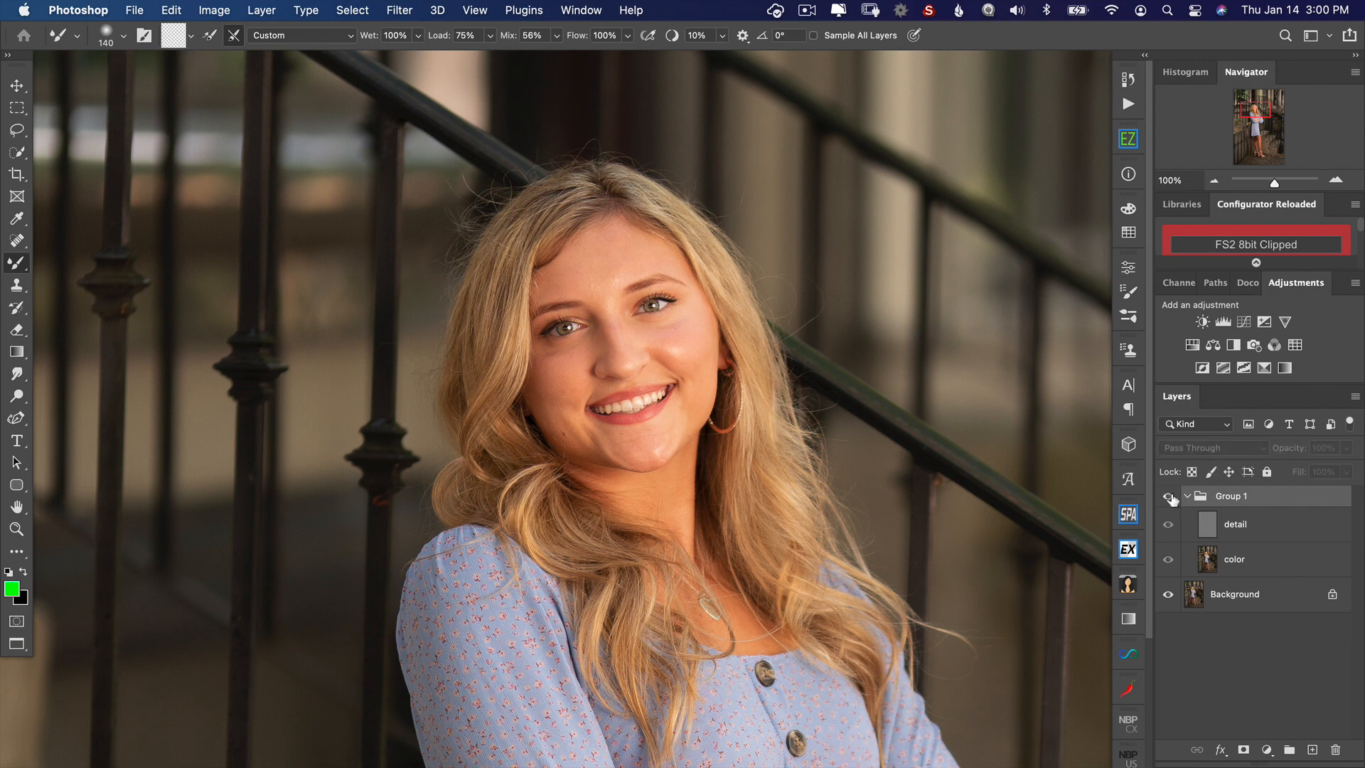
Step: Smooth the skin tones on the forehead, cheeks and chin on the color layer with the Mixer Brush
click(1208, 560)
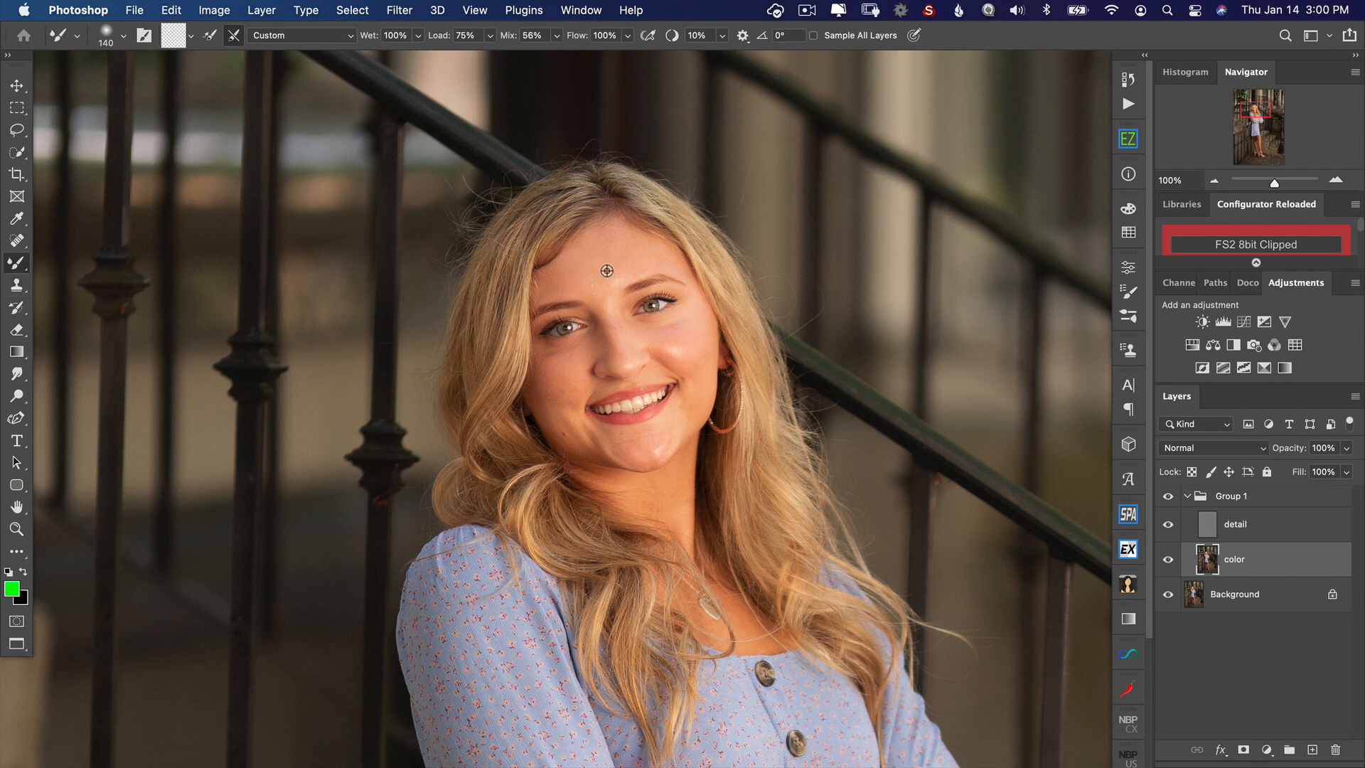
mouse_move(610, 268)
mouse_down()
mouse_move(623, 266)
mouse_move(591, 281)
mouse_move(626, 258)
mouse_up()
mouse_move(636, 330)
mouse_down()
mouse_move(666, 331)
mouse_move(606, 313)
mouse_move(566, 355)
mouse_up()
mouse_move(652, 432)
mouse_down()
mouse_move(654, 447)
mouse_move(676, 428)
mouse_up()
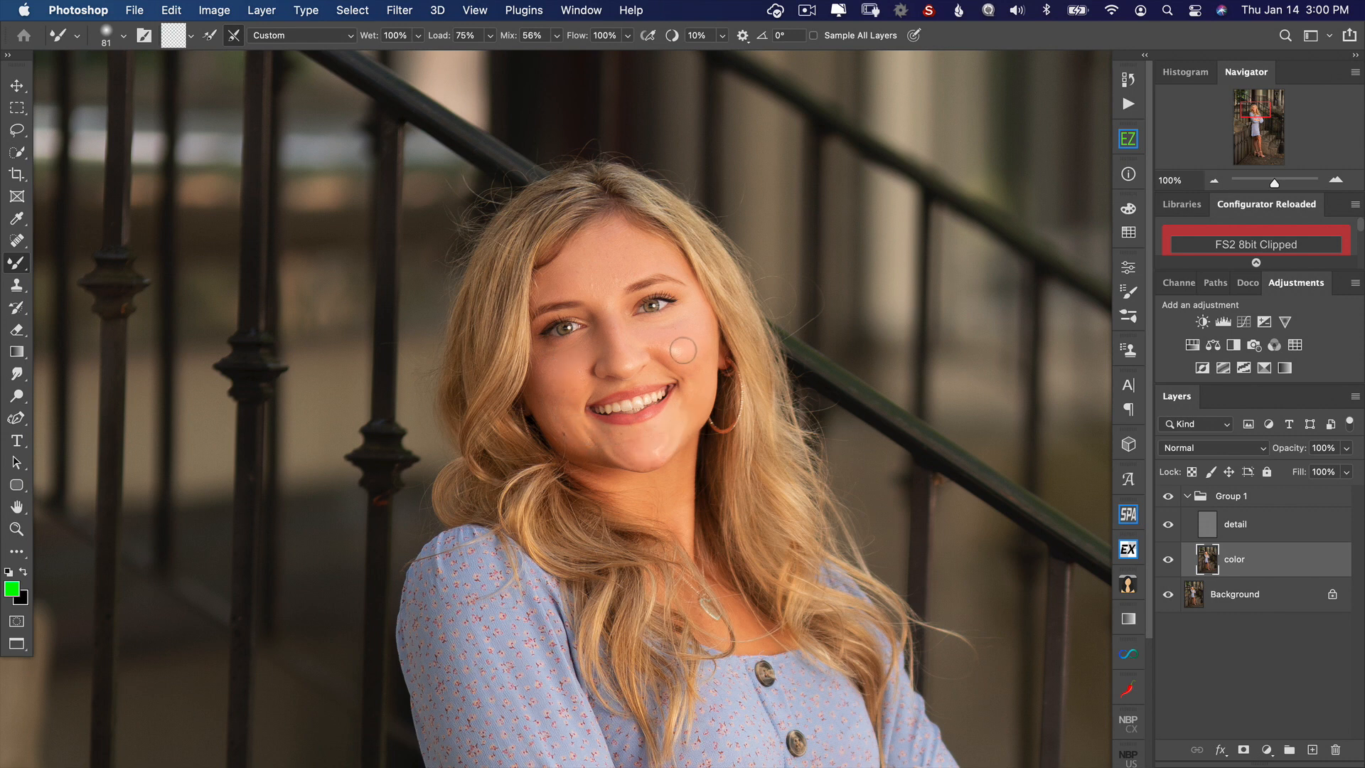
mouse_move(682, 351)
mouse_down()
mouse_move(676, 332)
mouse_move(654, 329)
mouse_move(654, 352)
mouse_move(664, 331)
mouse_up()
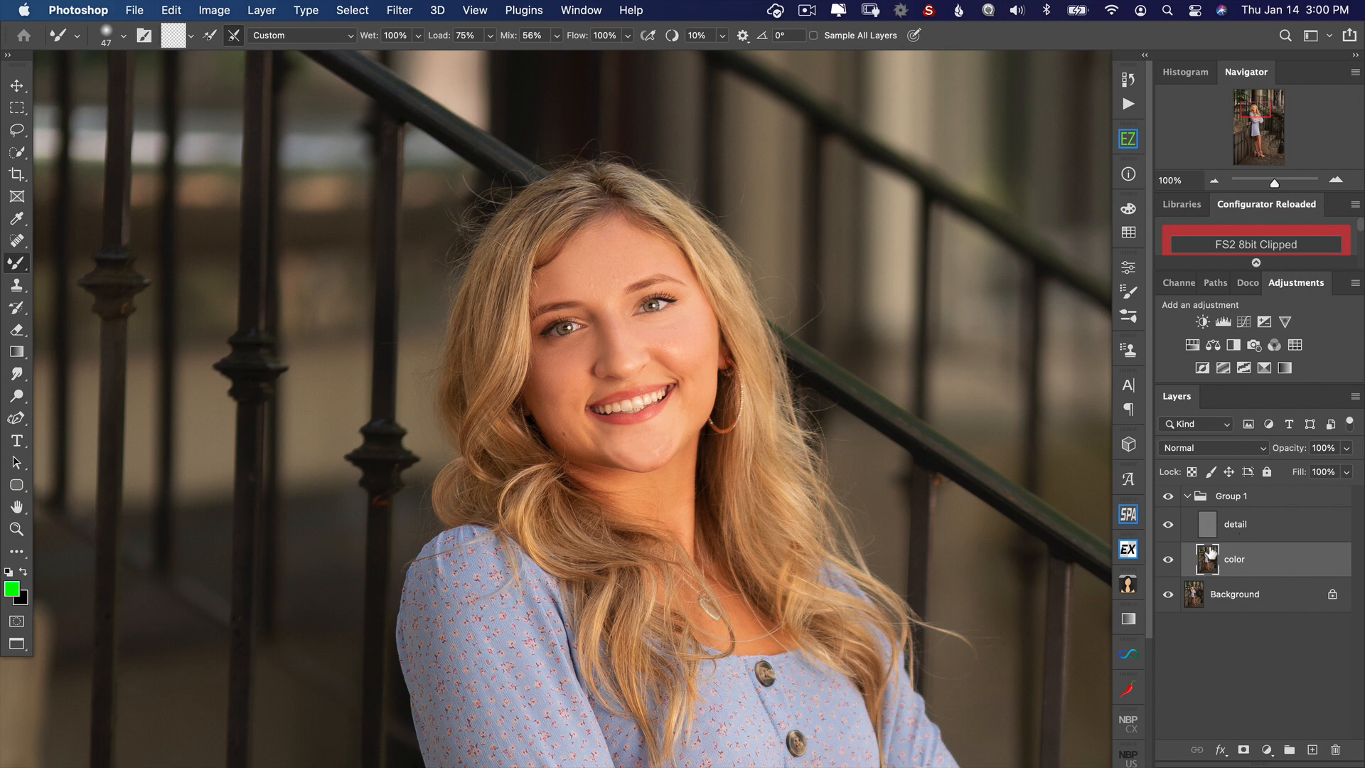
Step: Toggle the group's visibility to compare the face before and after smoothing, and fit the whole portrait in view
click(1169, 496)
click(1169, 496)
click(1168, 496)
click(1167, 496)
key(super+0)
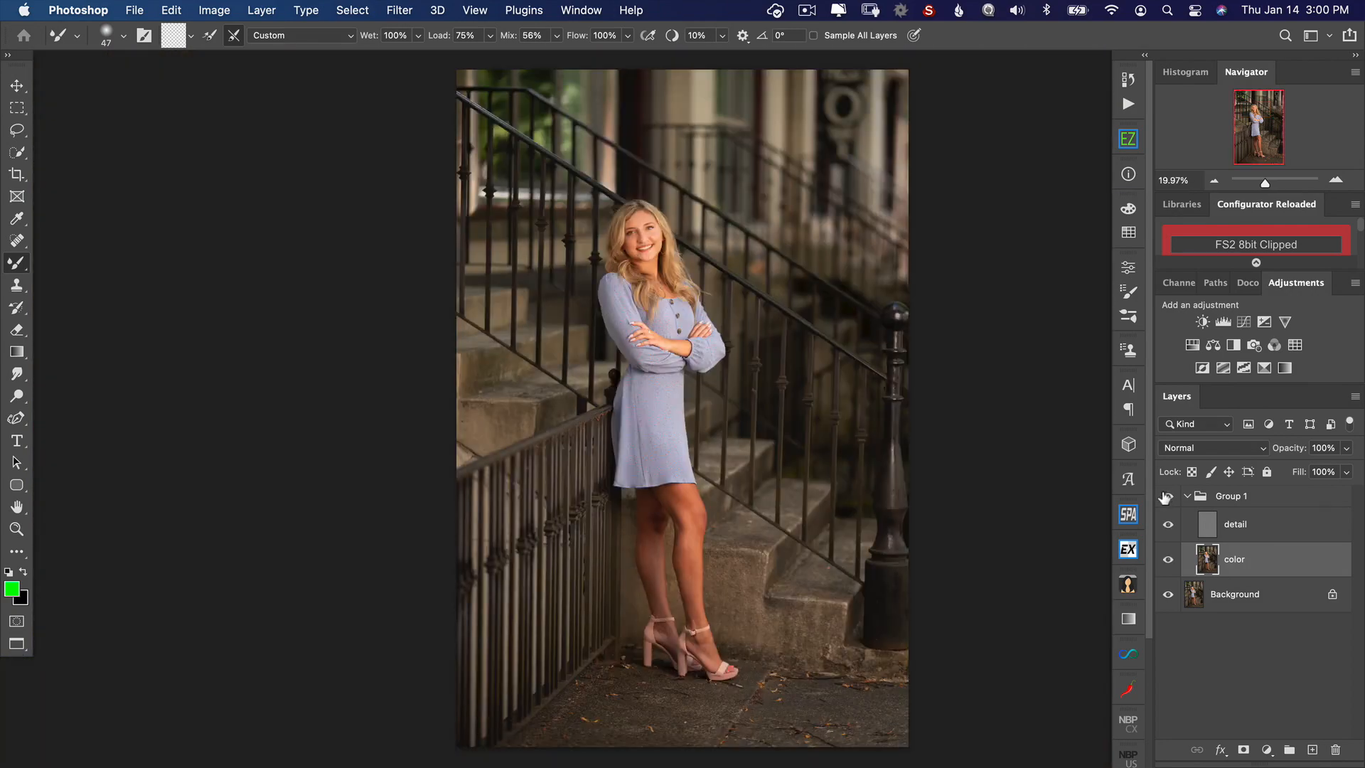
Step: Remove small skin blemishes on the face on the detail layer with the Content-Aware Spot Healing Brush
key(super+1)
drag(754, 313, 843, 457)
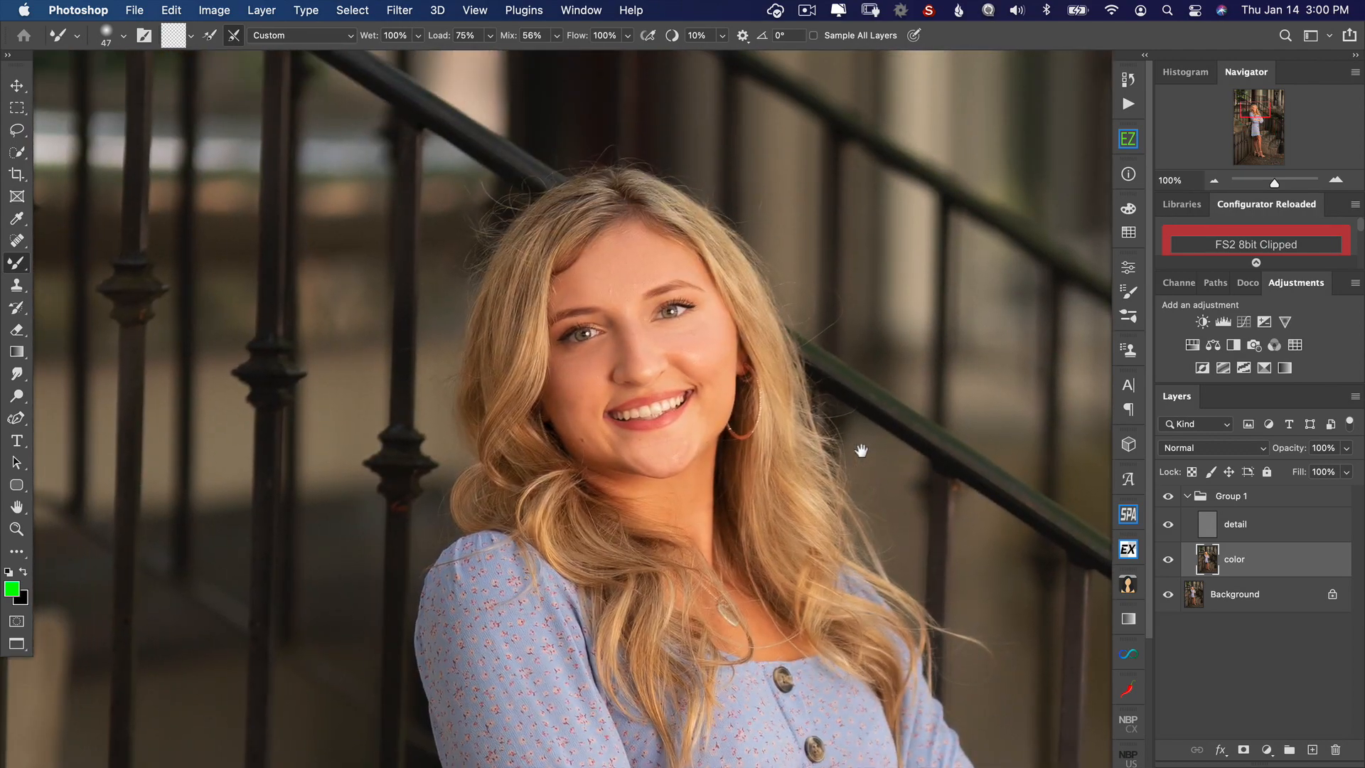
click(1213, 532)
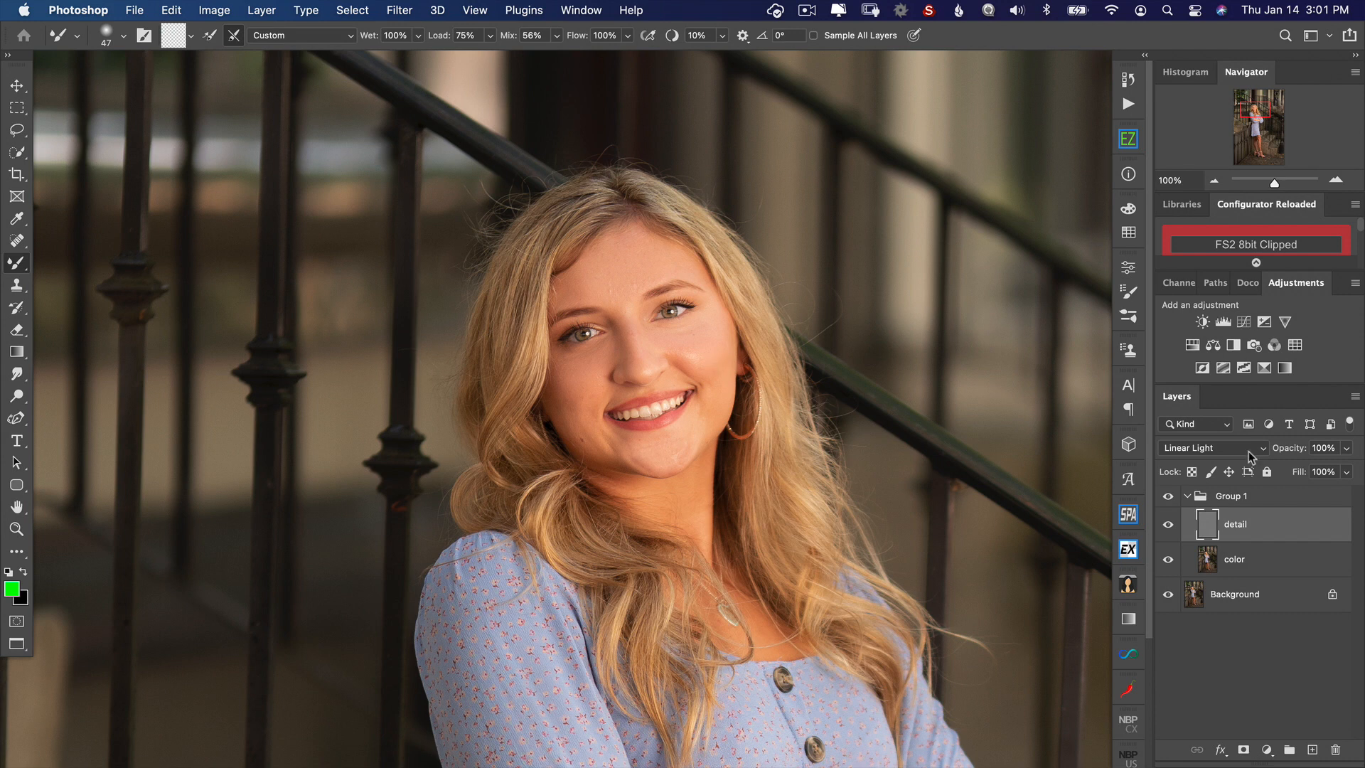
click(1261, 497)
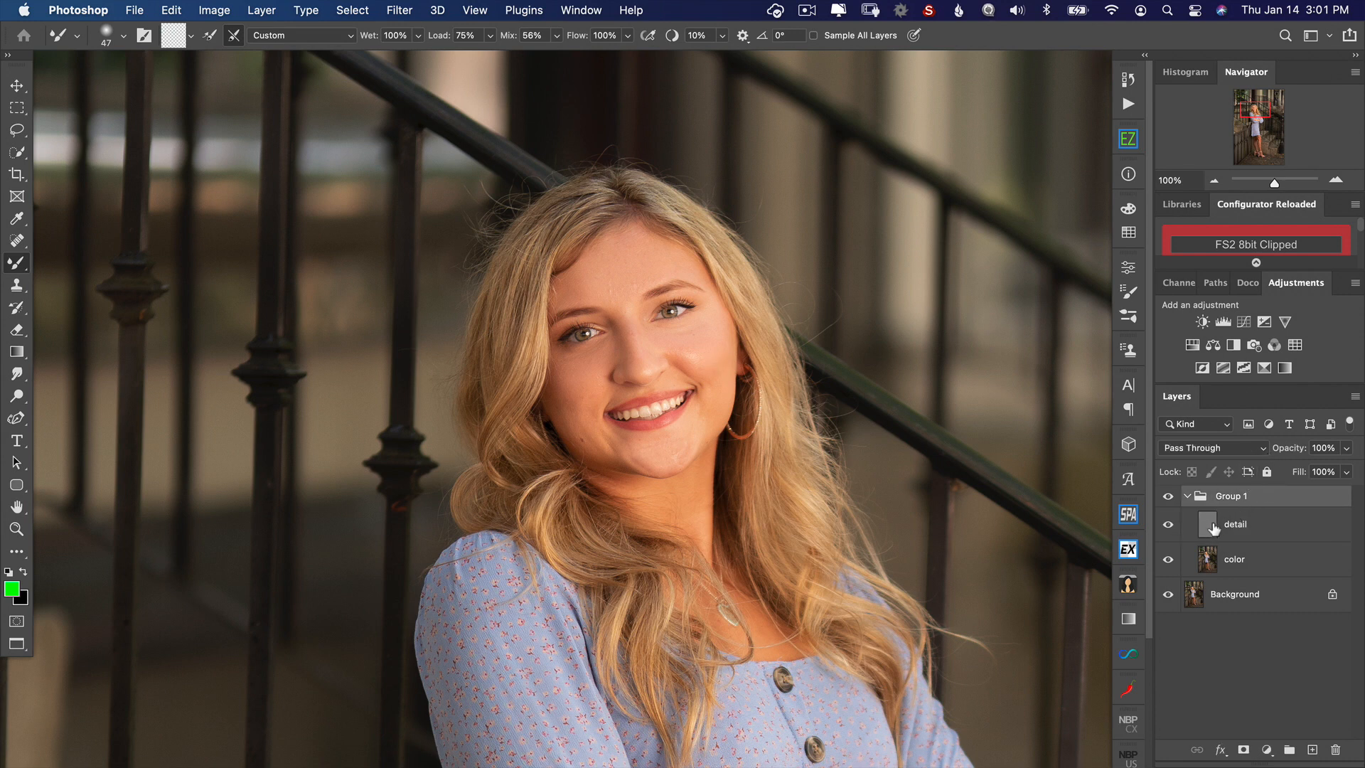
click(1212, 527)
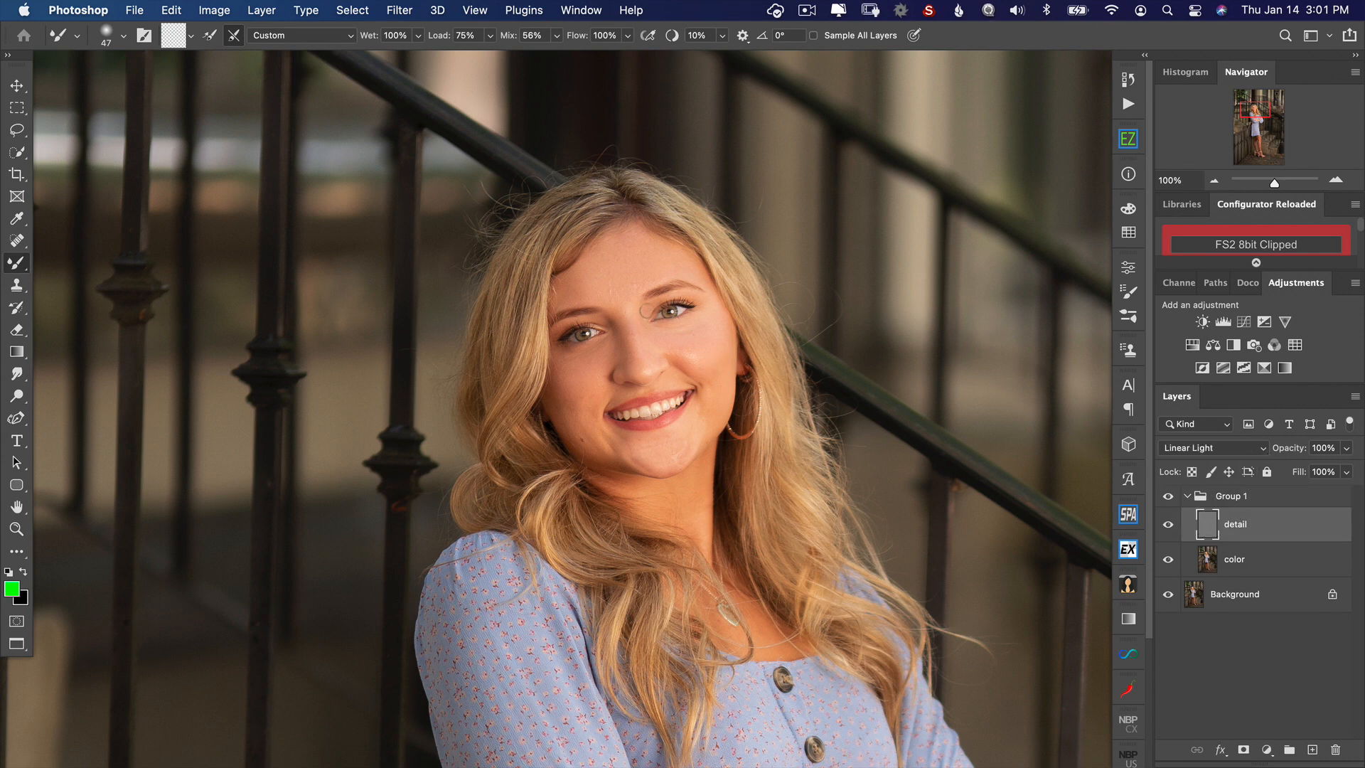
key(j)
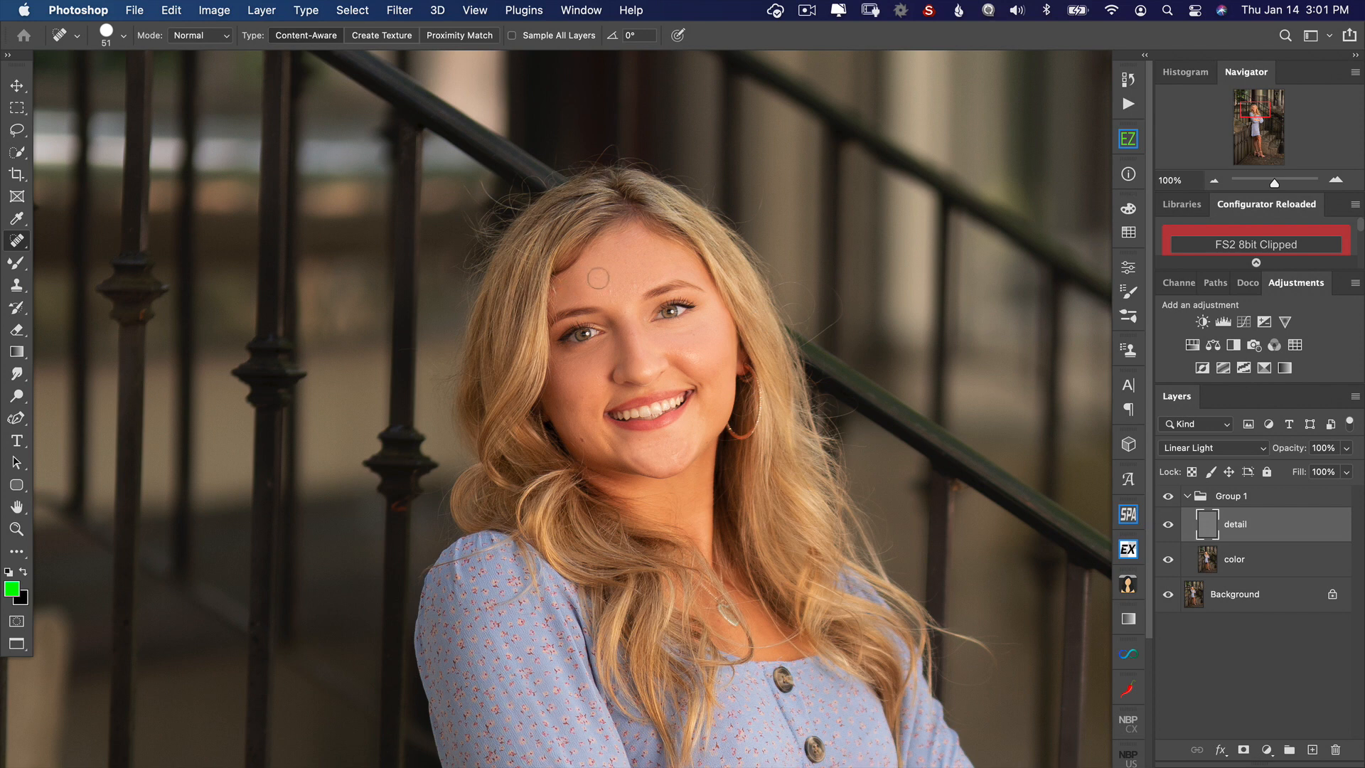
drag(609, 284, 594, 283)
drag(664, 359, 651, 330)
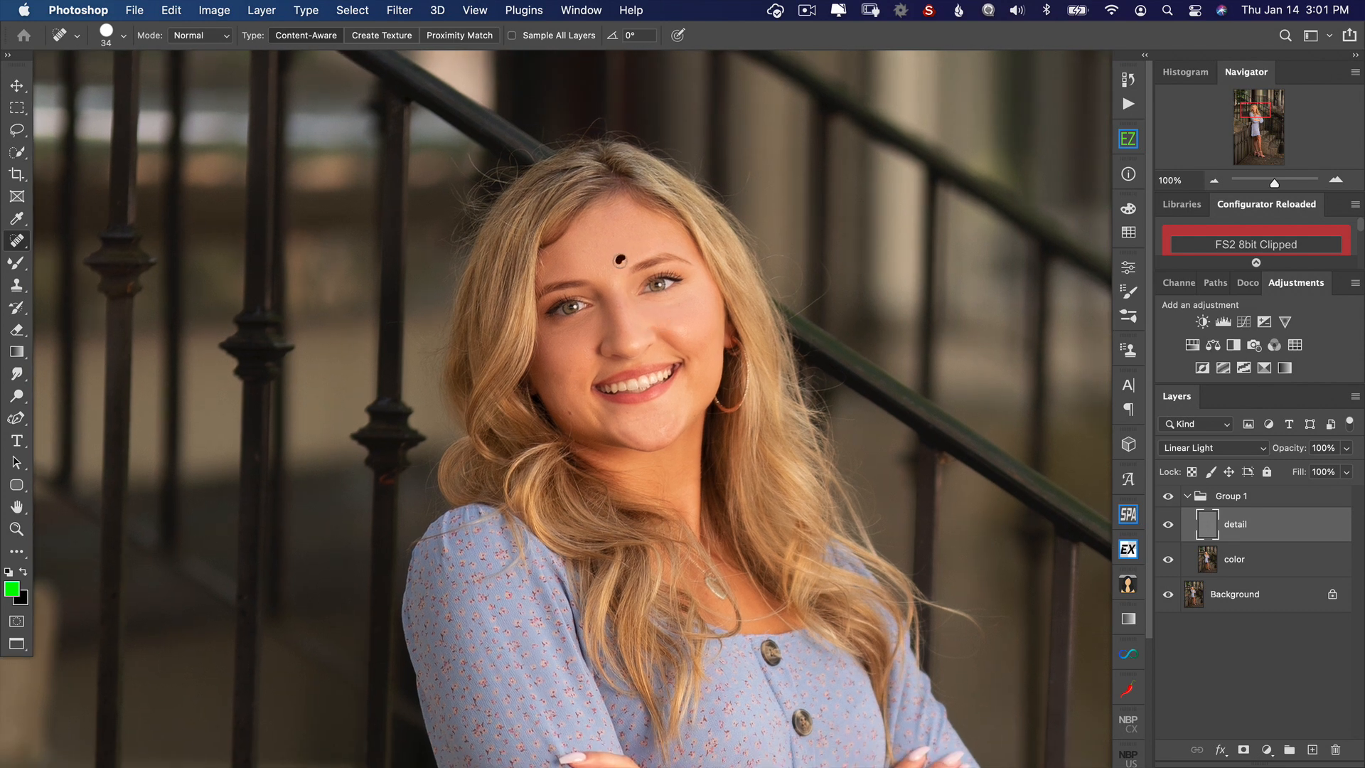
click(602, 273)
drag(670, 413, 660, 431)
drag(674, 300, 640, 300)
Step: Smooth the uneven skin tones on the legs and feet on the color layer with the Mixer Brush
scroll(647, 618, down, 10)
scroll(580, 444, down, 10)
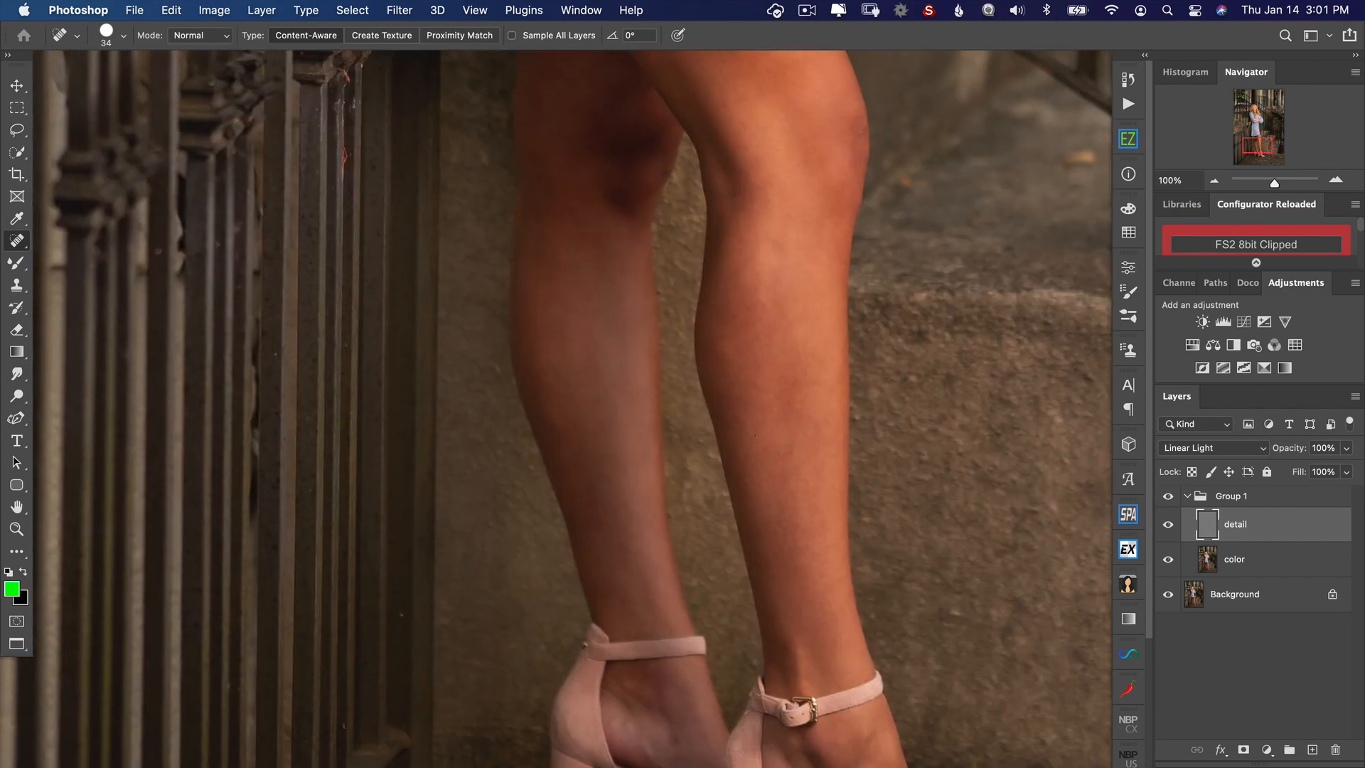
click(1228, 562)
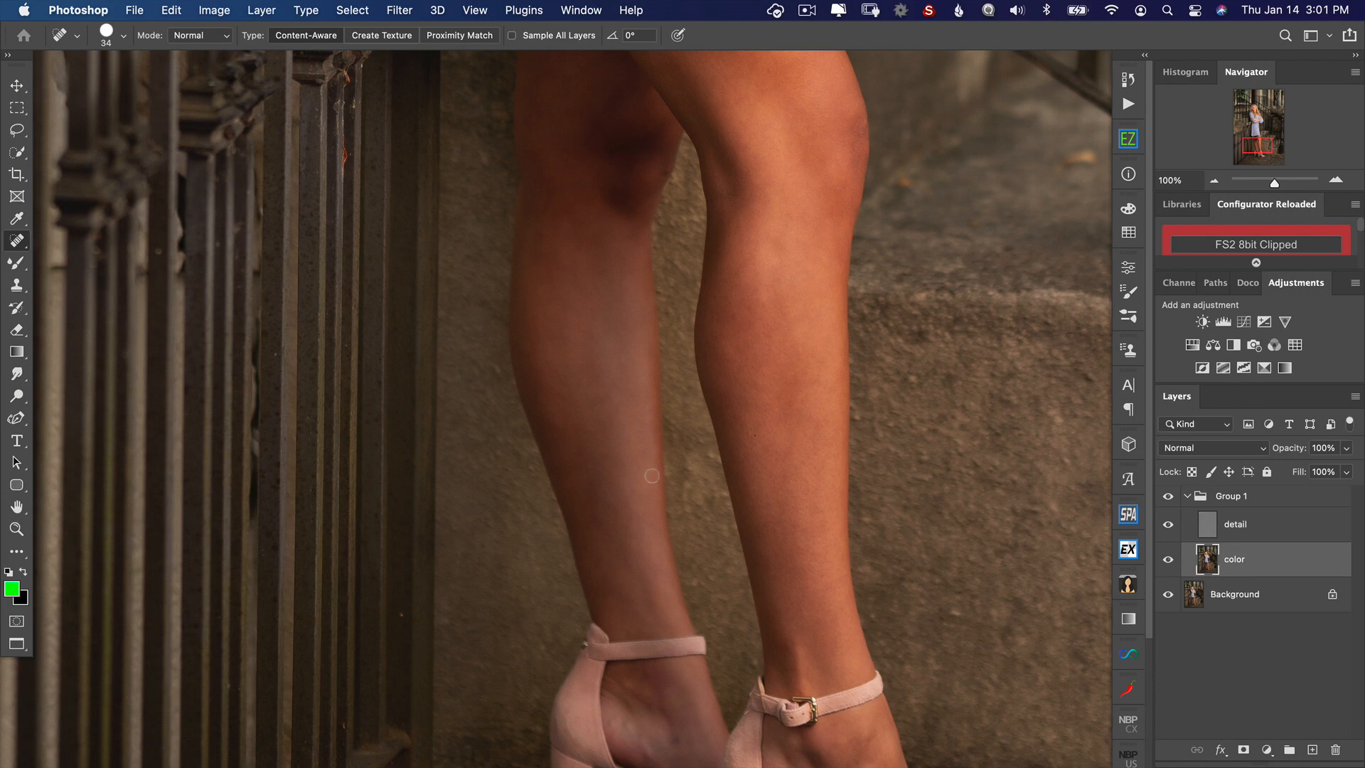
key(b)
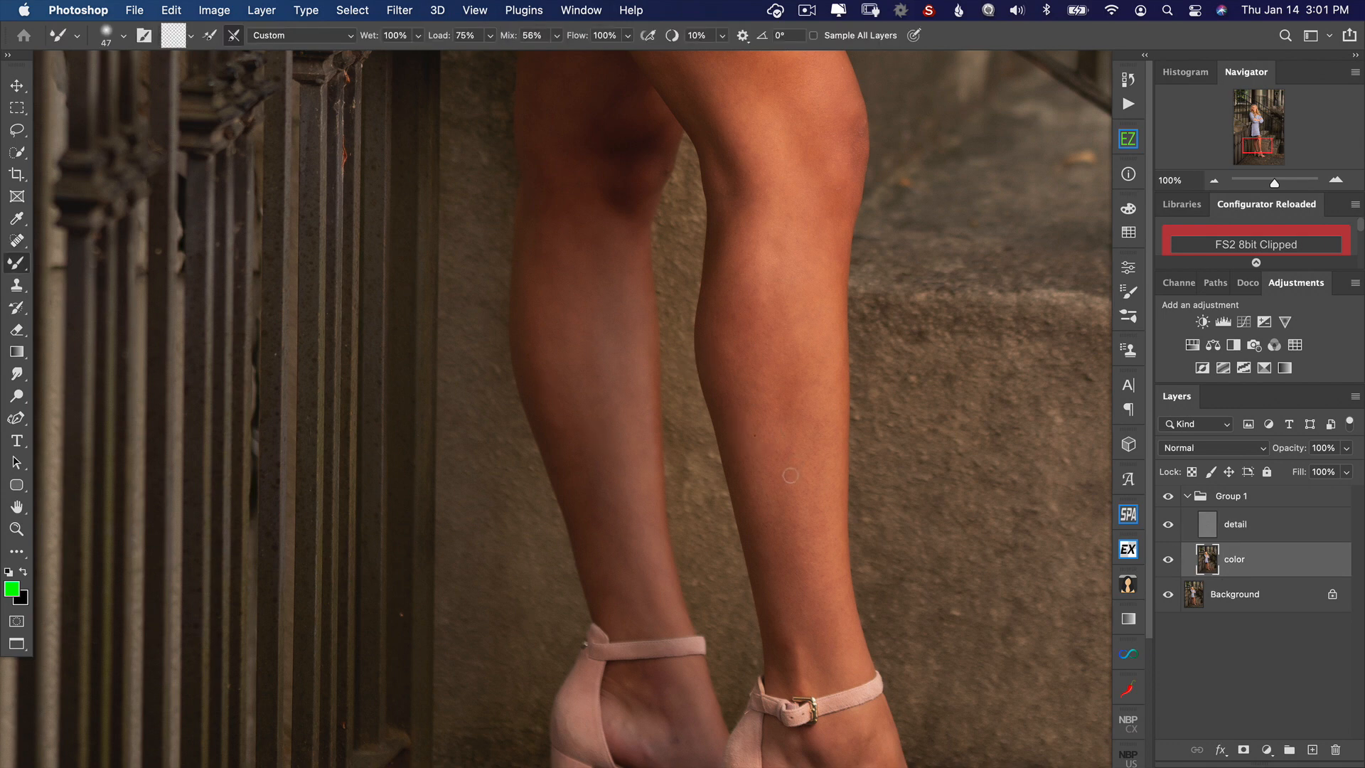
drag(782, 466, 807, 464)
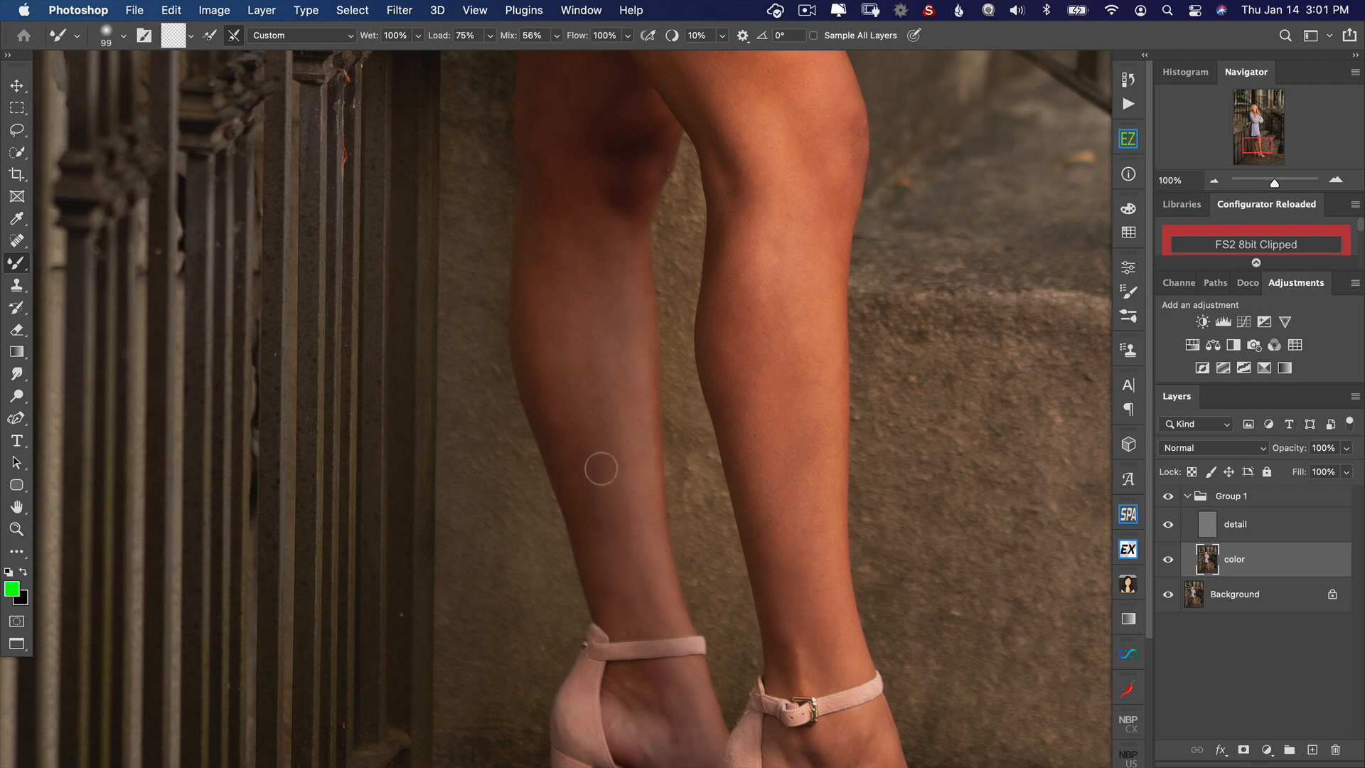
drag(755, 249, 783, 420)
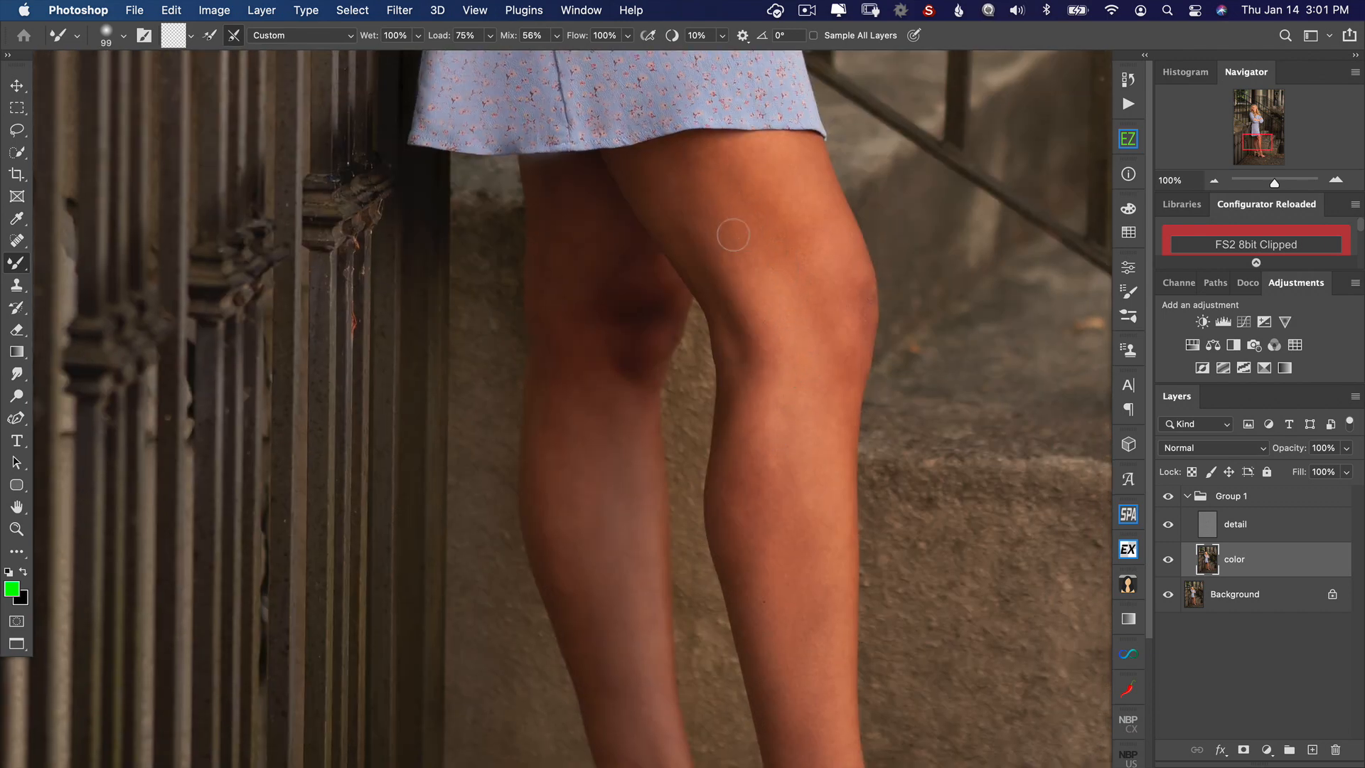
scroll(626, 324, down, 10)
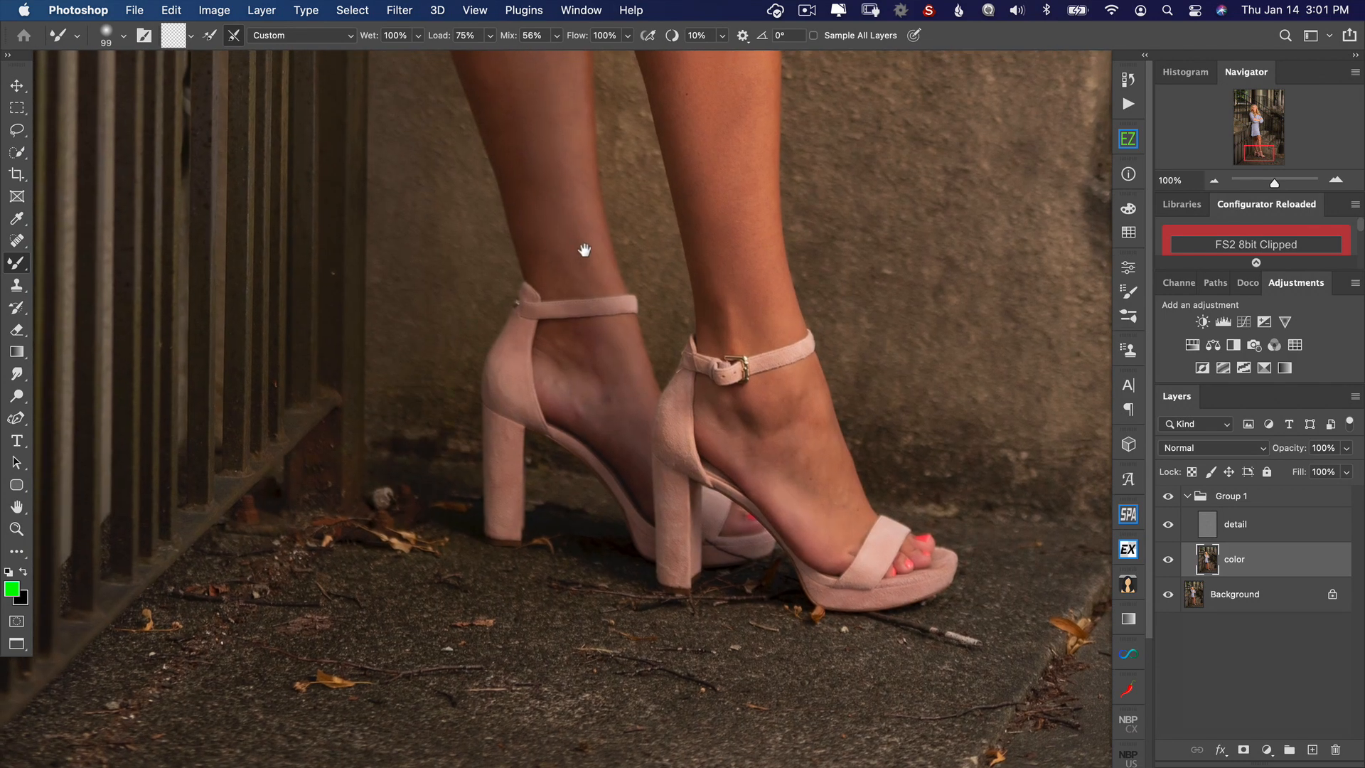
mouse_move(619, 421)
mouse_down()
mouse_move(599, 378)
mouse_move(619, 415)
mouse_up()
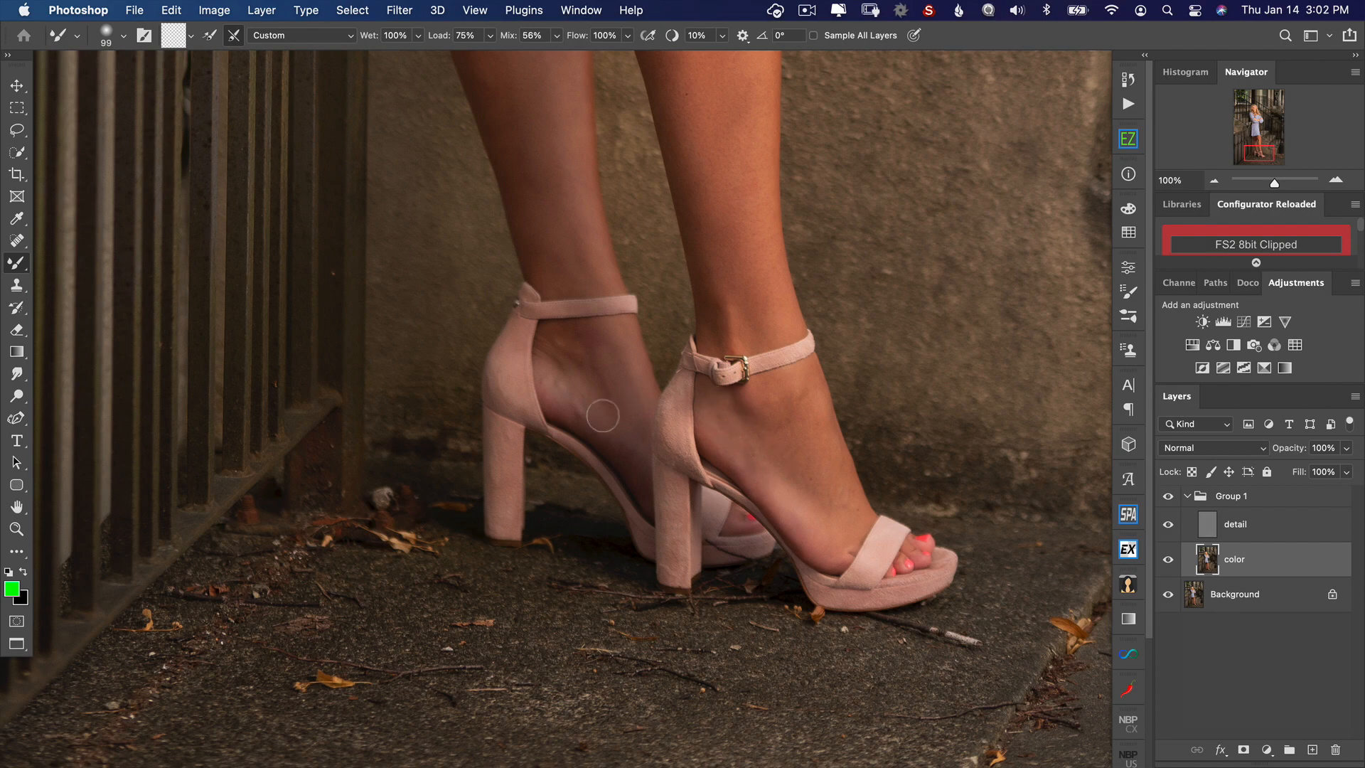
Step: Toggle the frequency separation group's visibility to compare the face before and after the retouching at 100% zoom
key(super+0)
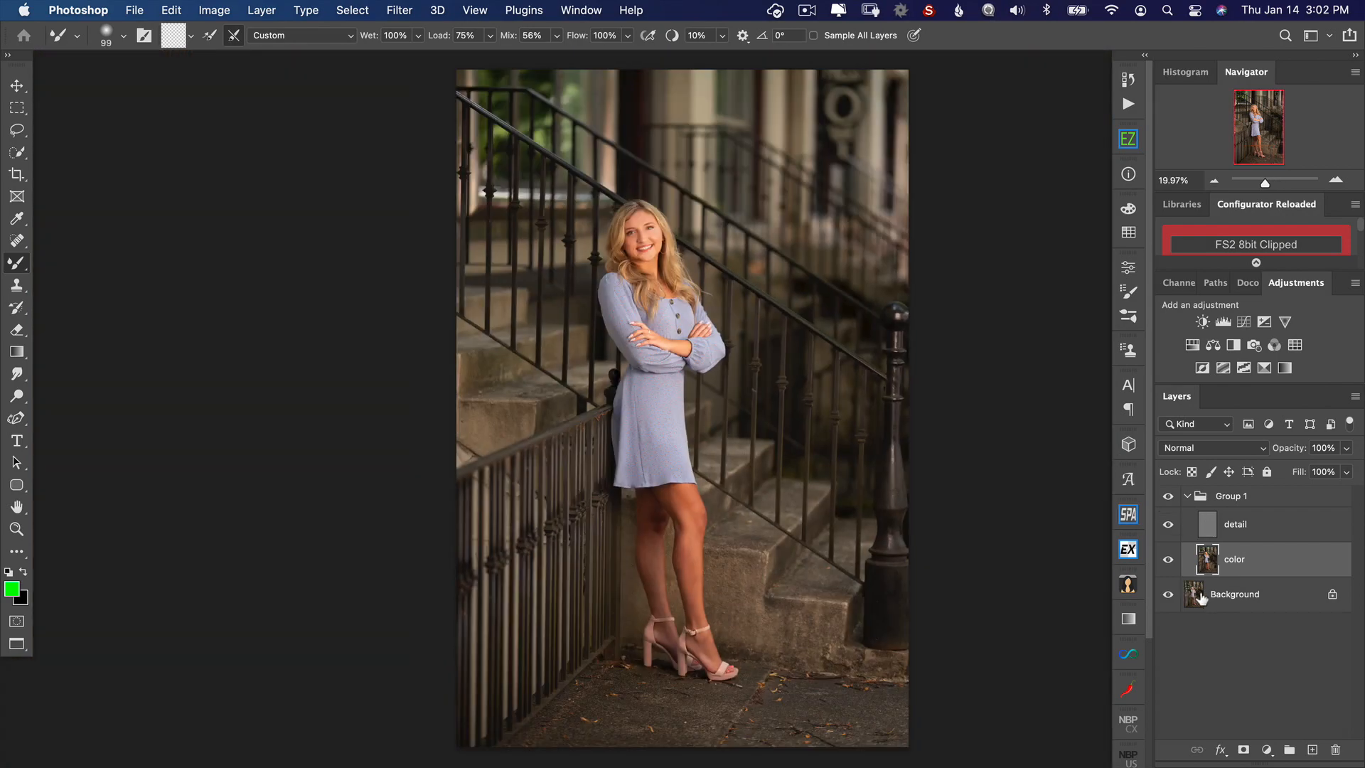
key(super+1)
drag(923, 323, 1000, 301)
click(1168, 497)
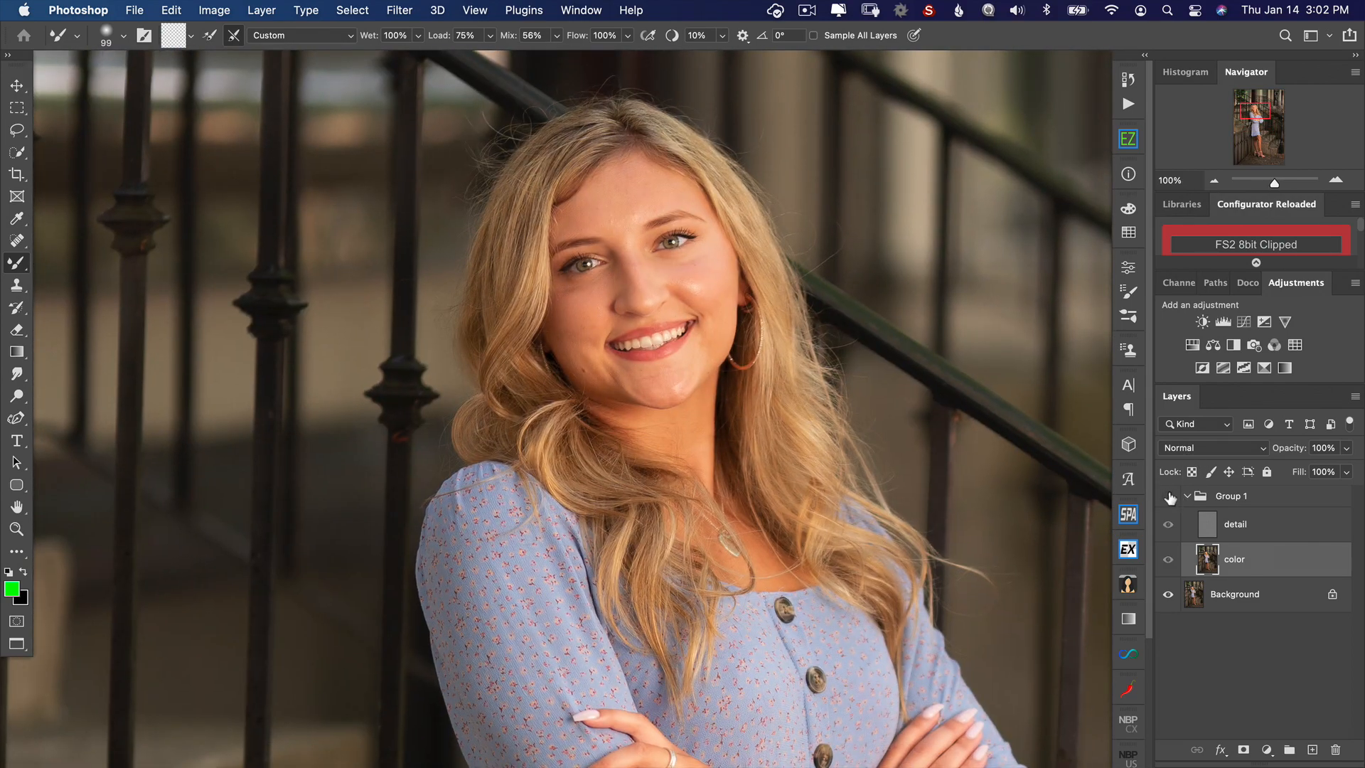
click(1165, 497)
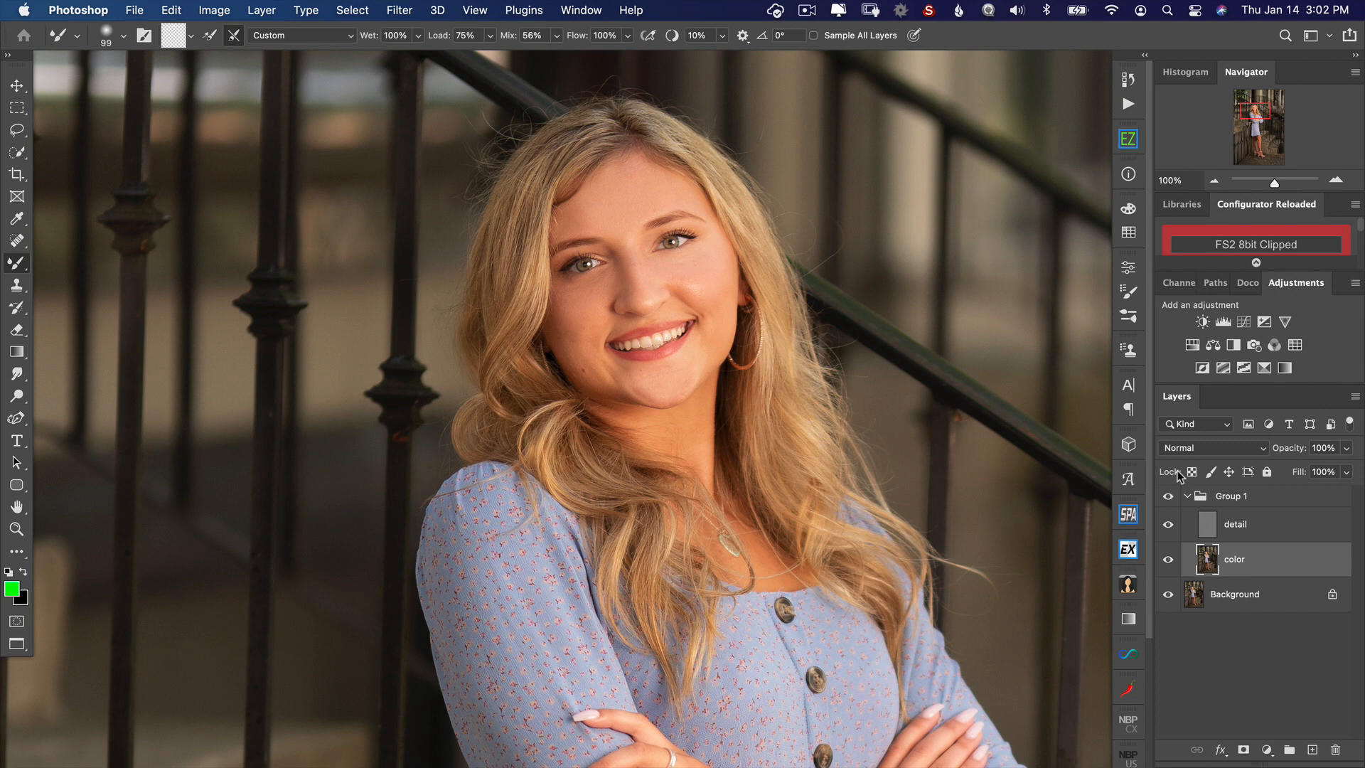
Step: Merge all layers into the Background and clone out the flyaway hairs beside the upper left edge of the hair with the Clone Stamp
key(super+shift+e)
drag(444, 140, 586, 222)
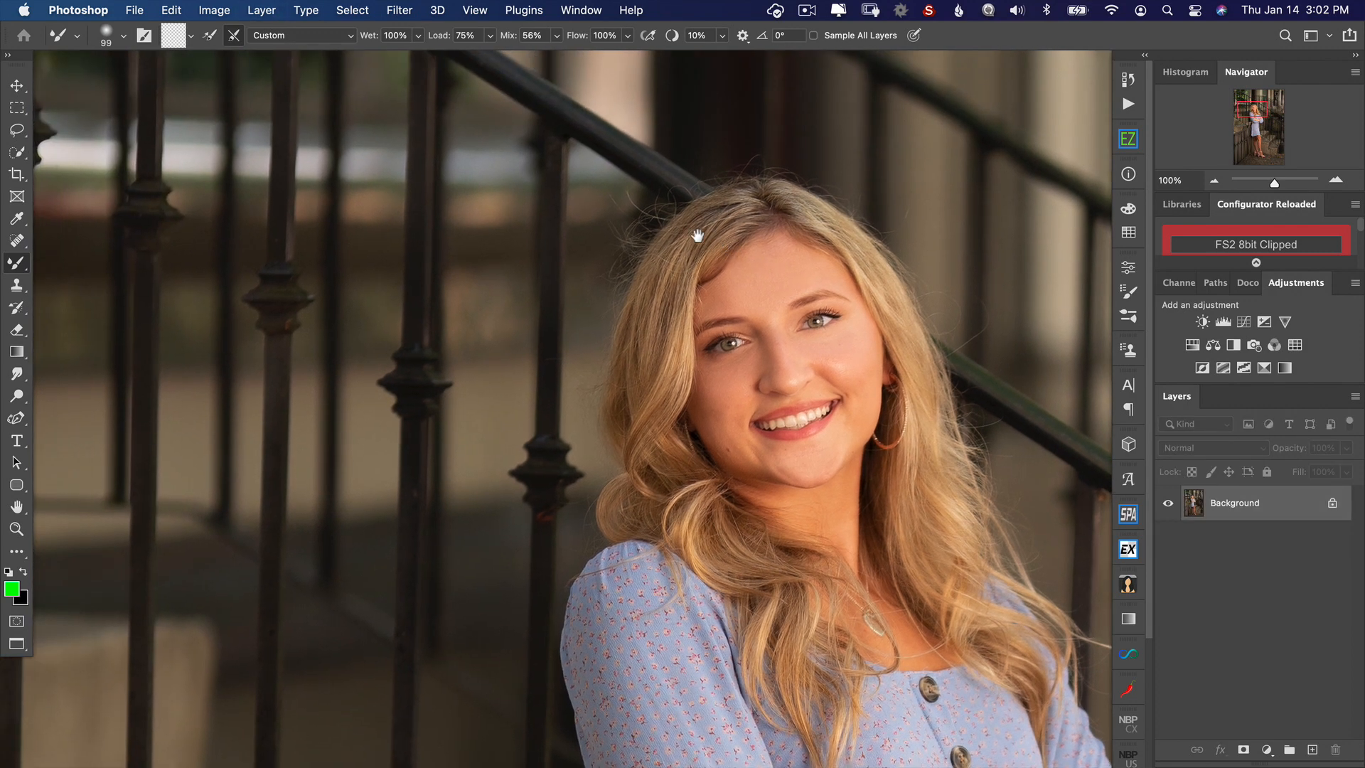
click(21, 288)
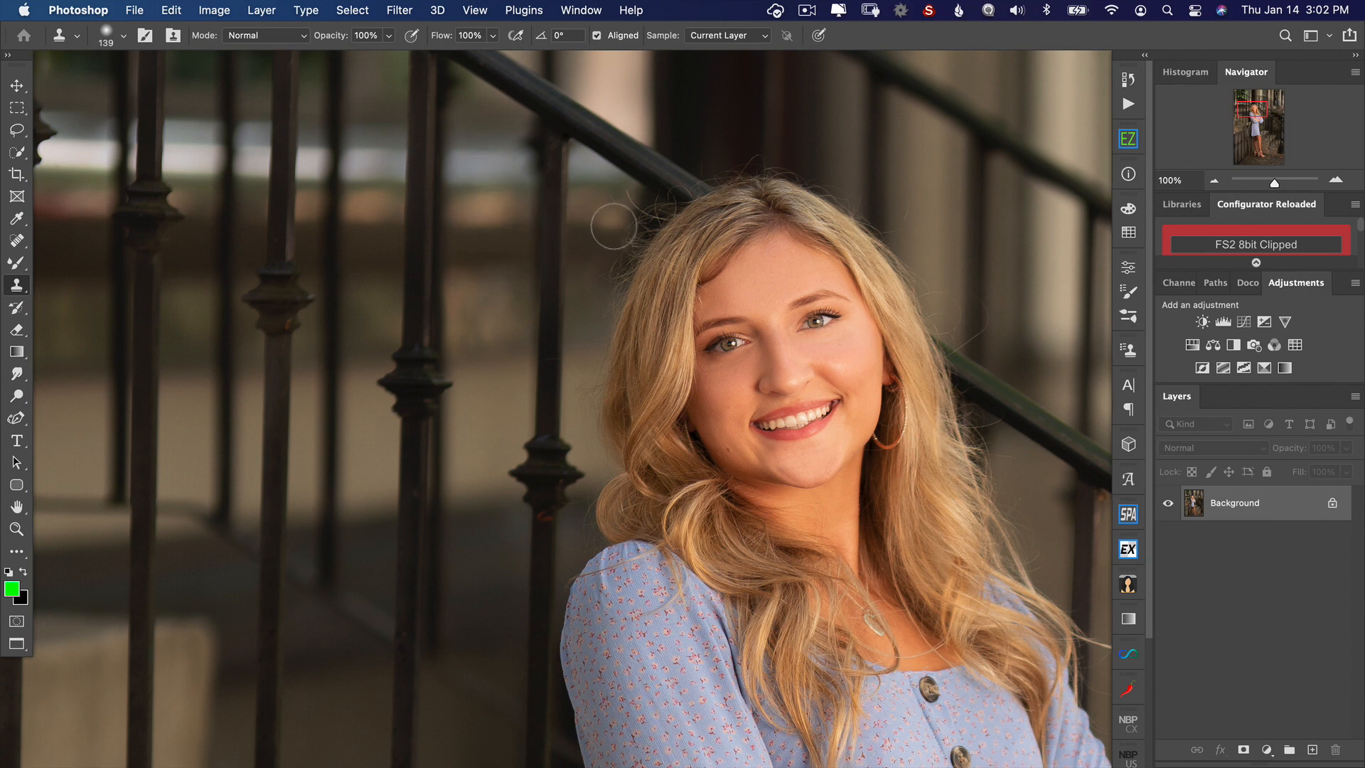
mouse_move(614, 226)
mouse_down()
mouse_move(625, 225)
mouse_move(591, 227)
mouse_move(626, 203)
mouse_move(604, 295)
mouse_move(584, 282)
mouse_move(600, 315)
mouse_move(584, 308)
mouse_up()
alt+click(623, 191)
alt+click(494, 294)
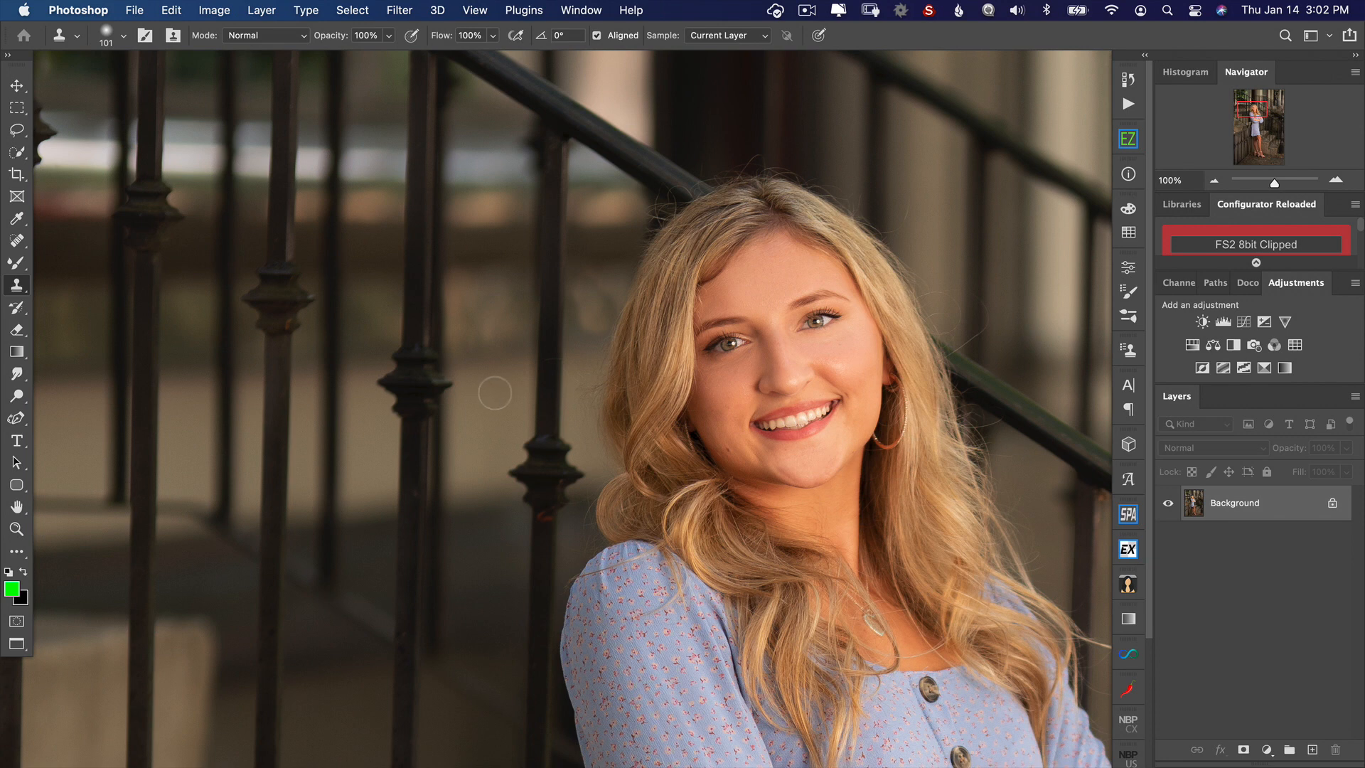
Step: Clone clean background over the remaining stray hairs between the left side of the hair and the nearest baluster
drag(495, 392, 509, 392)
alt+click(487, 305)
drag(597, 314, 591, 316)
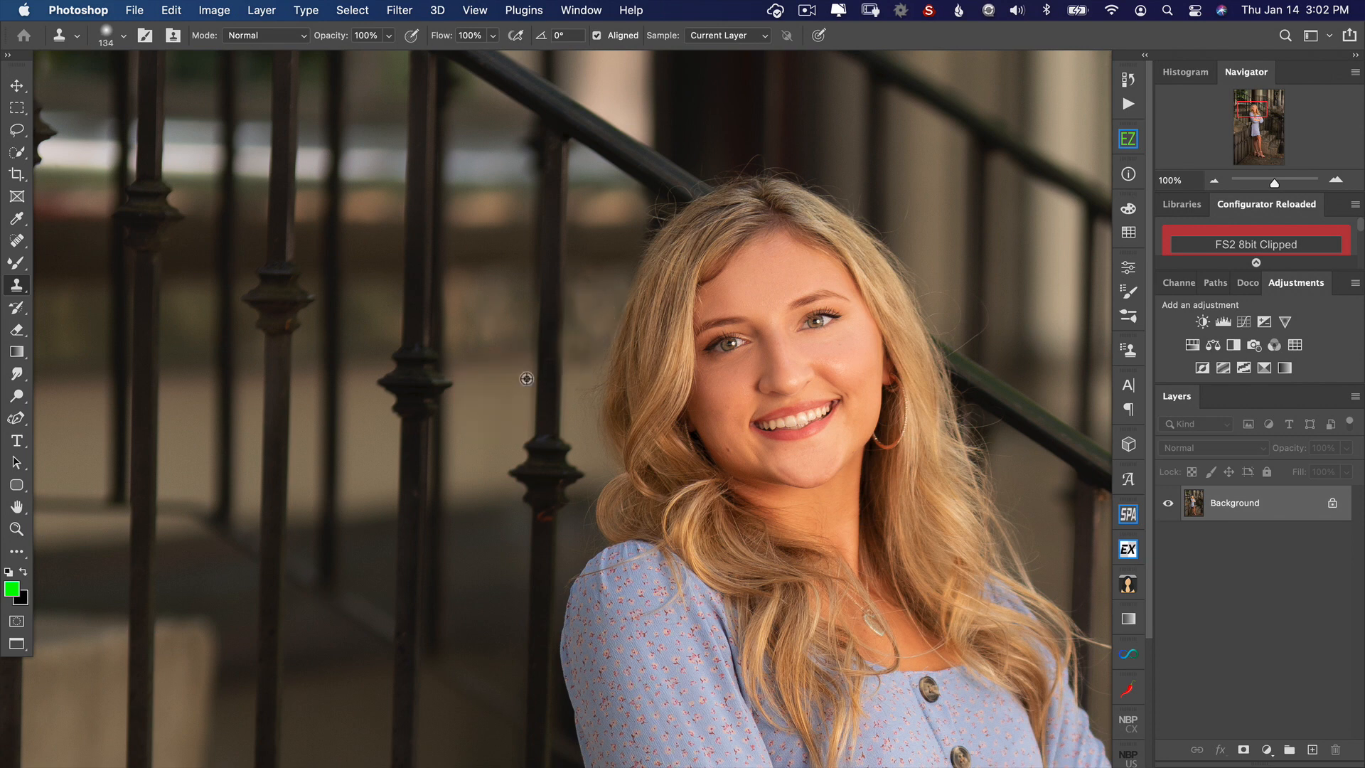
alt+click(490, 383)
mouse_move(586, 375)
mouse_down()
mouse_move(561, 373)
mouse_move(587, 364)
mouse_move(586, 313)
mouse_up()
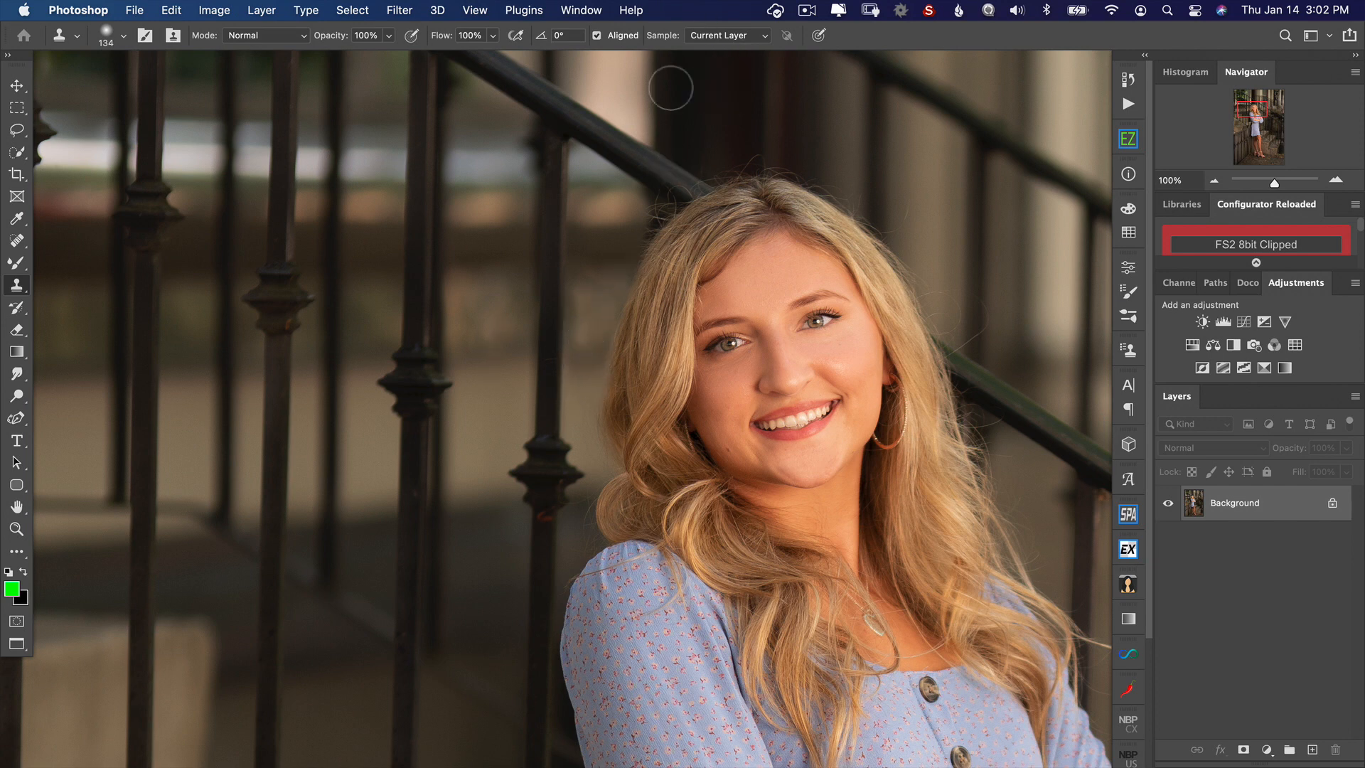
Step: Clone out the stray hairs where the handrail meets the upper left of the head, undoing the unsuitable stroke
ctrl+alt+drag(662, 130, 638, 131)
mouse_move(654, 217)
mouse_down()
mouse_move(673, 195)
mouse_move(683, 204)
mouse_up()
key(super+z)
alt+click(653, 95)
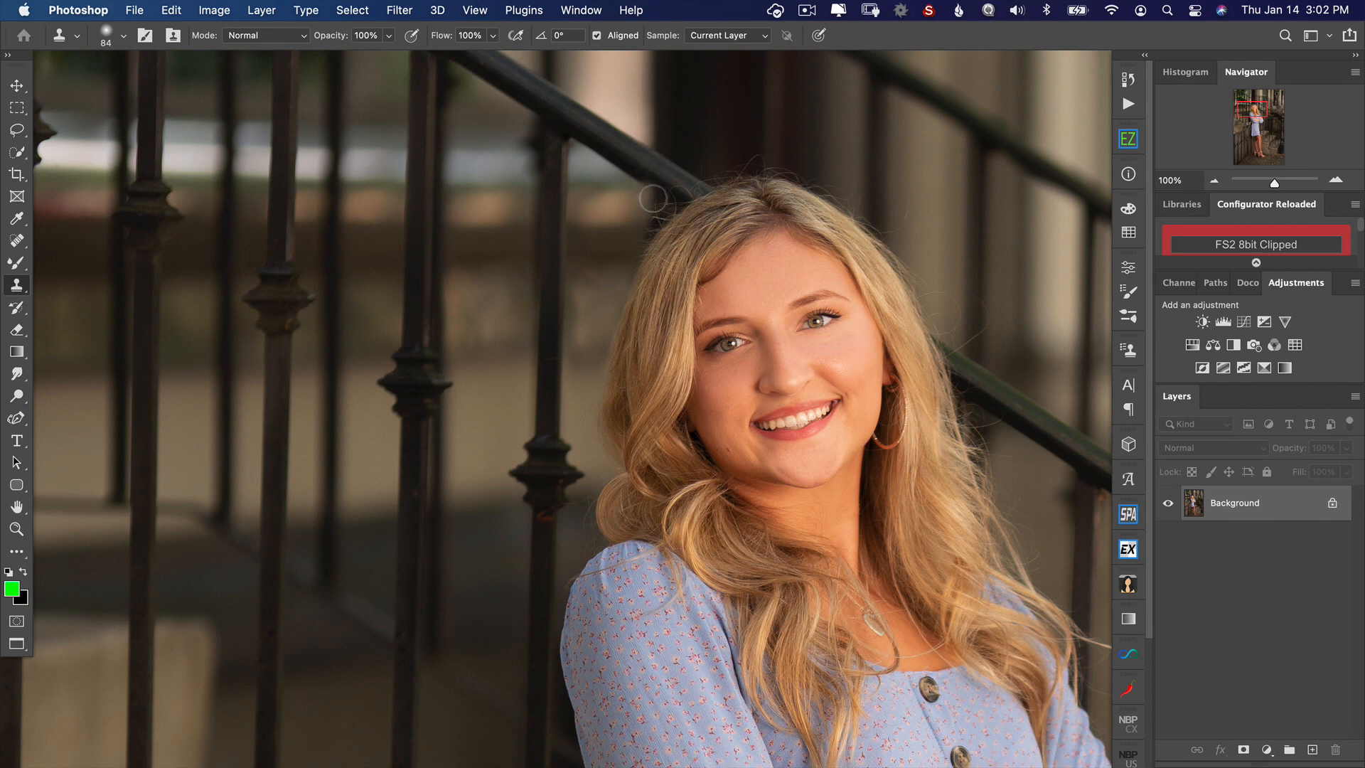
mouse_move(654, 208)
mouse_down()
mouse_move(647, 231)
mouse_move(670, 189)
mouse_move(753, 161)
mouse_up()
alt+click(644, 164)
alt+click(679, 183)
alt+click(621, 220)
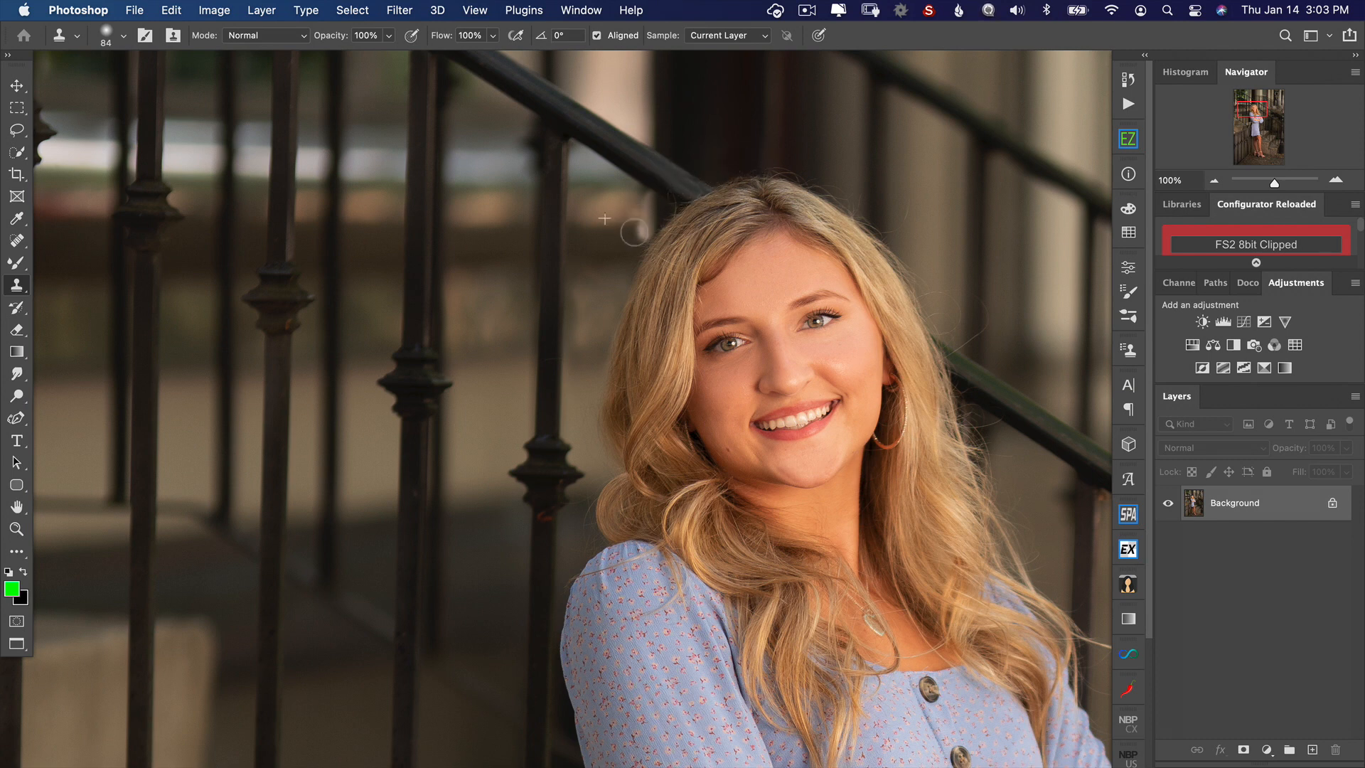
mouse_move(640, 232)
mouse_down()
mouse_move(643, 205)
mouse_move(641, 228)
mouse_move(671, 207)
mouse_up()
alt+click(647, 170)
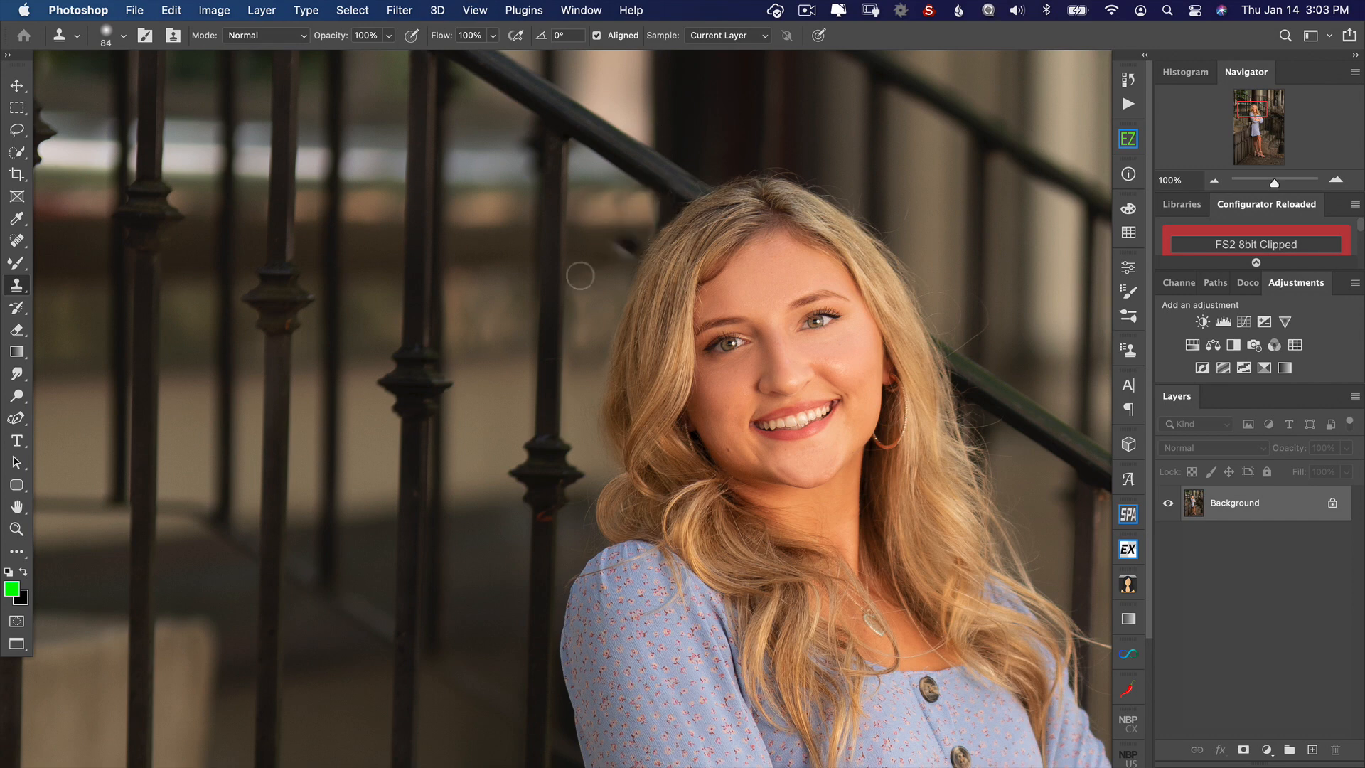
Step: Clone out the flyaway hairs along the crown and upper right edge of the head
alt+click(774, 140)
mouse_move(774, 160)
mouse_down()
mouse_move(906, 207)
mouse_move(865, 213)
mouse_move(910, 243)
mouse_up()
alt+click(881, 174)
click(929, 151)
alt+click(959, 197)
click(930, 151)
click(901, 241)
alt+click(917, 265)
alt+click(908, 168)
Step: Enlarge the Clone Stamp brush to 124 px and remove the stray hairs beside the right side of the hair above the handrail
key(bracketright)
key(bracketright)
key(bracketright)
alt+click(951, 254)
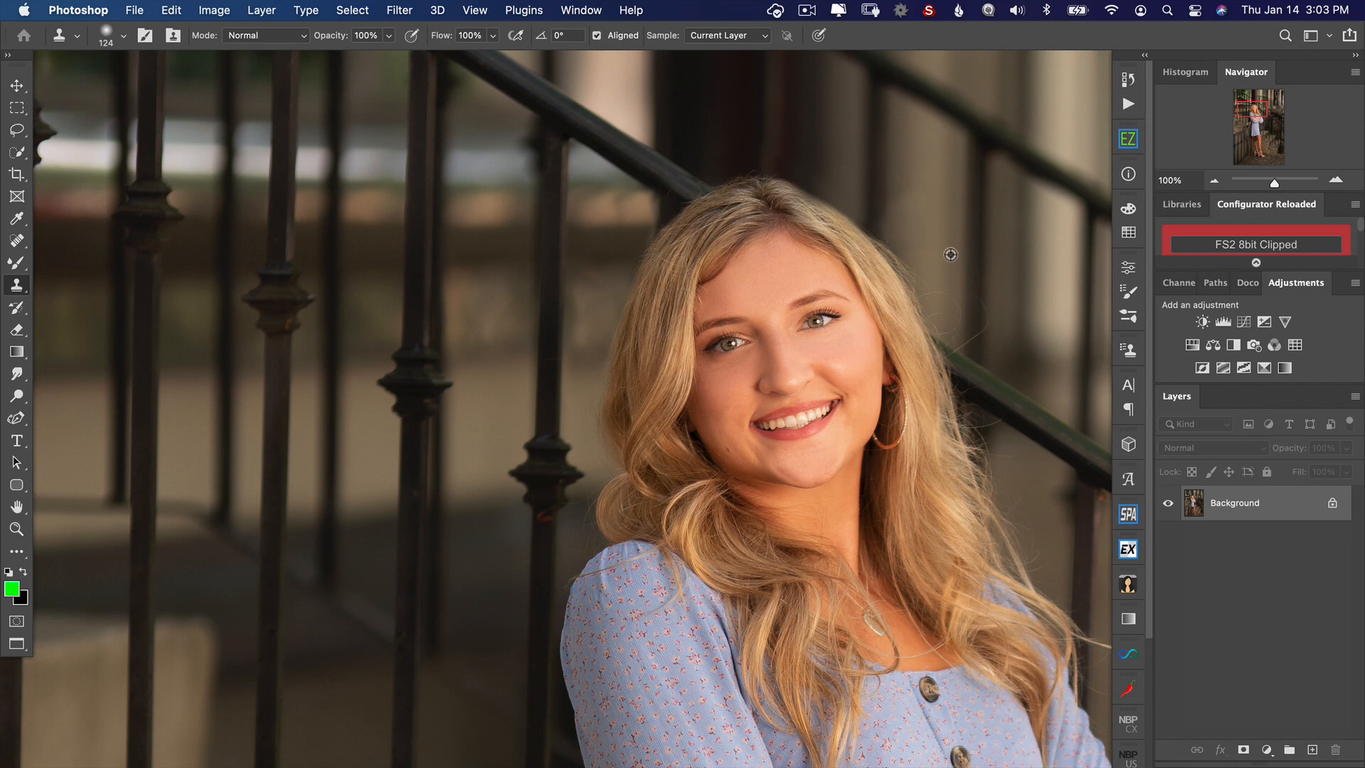
drag(949, 314, 907, 233)
alt+click(975, 245)
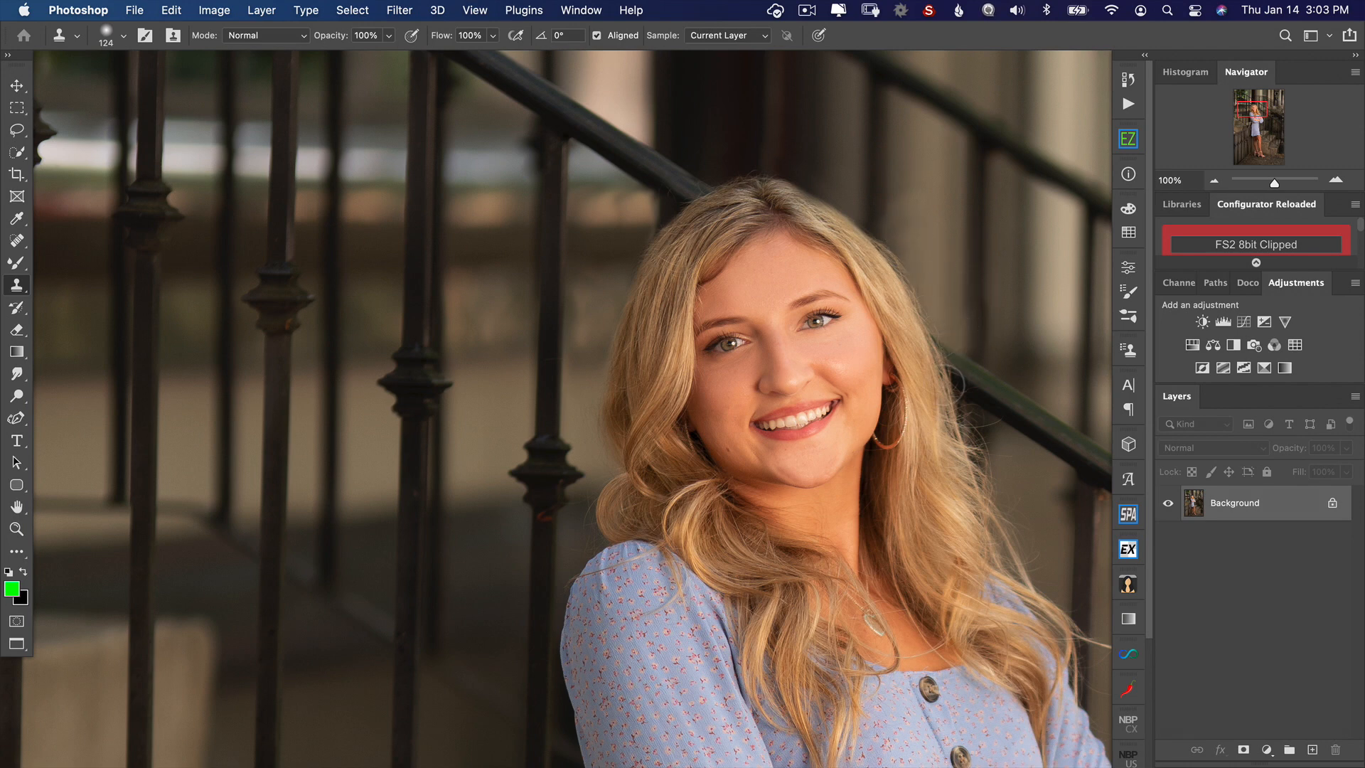
Step: Clone out the stray hairs below the handrail on the right and touch up the upper right outline of the head
drag(847, 344, 780, 275)
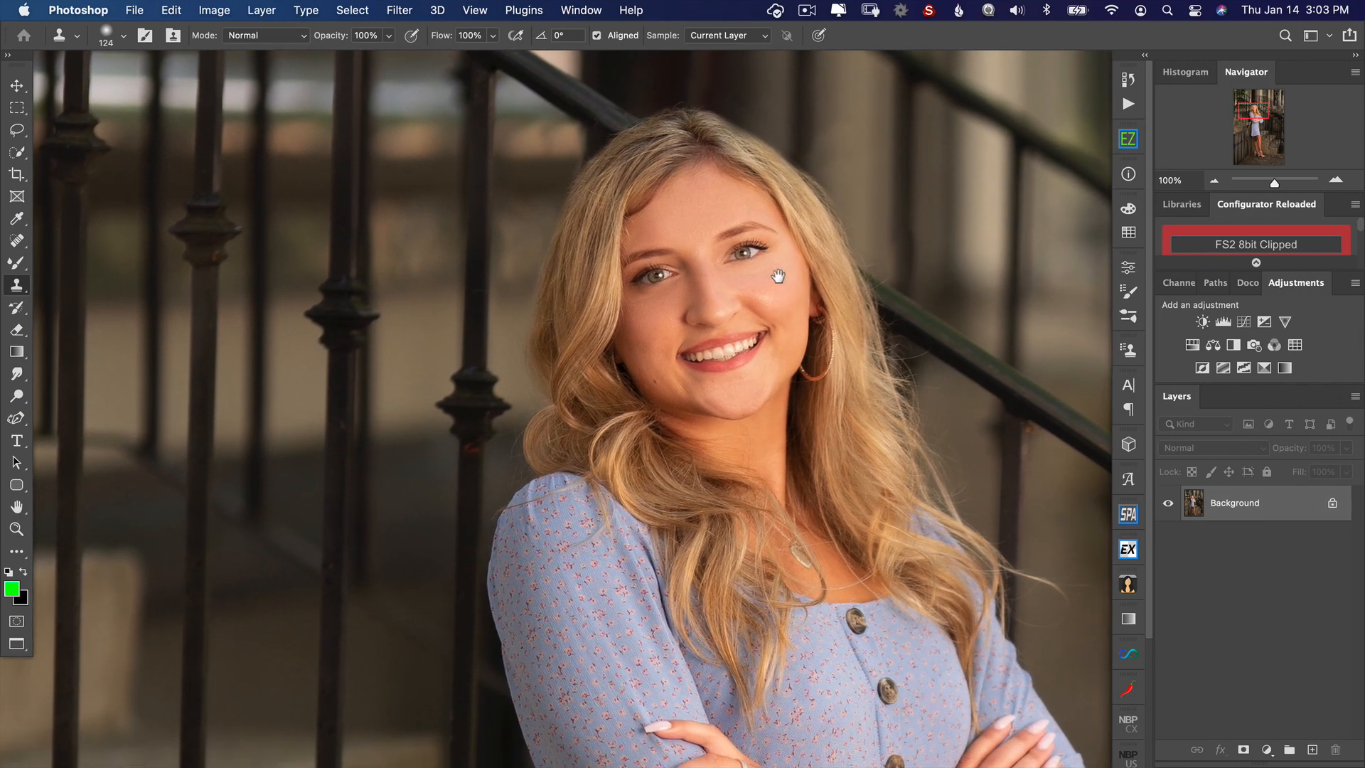
alt+click(937, 391)
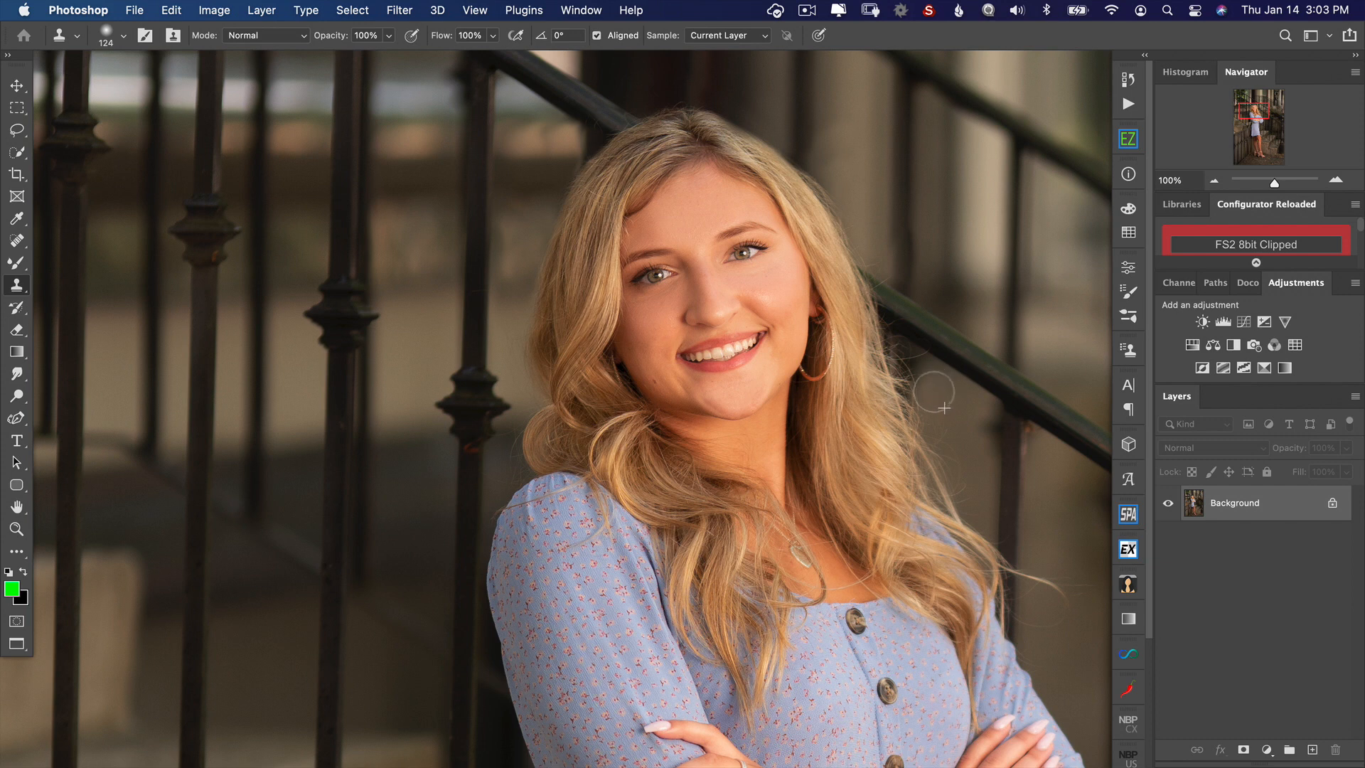
alt+click(946, 404)
drag(922, 344, 928, 366)
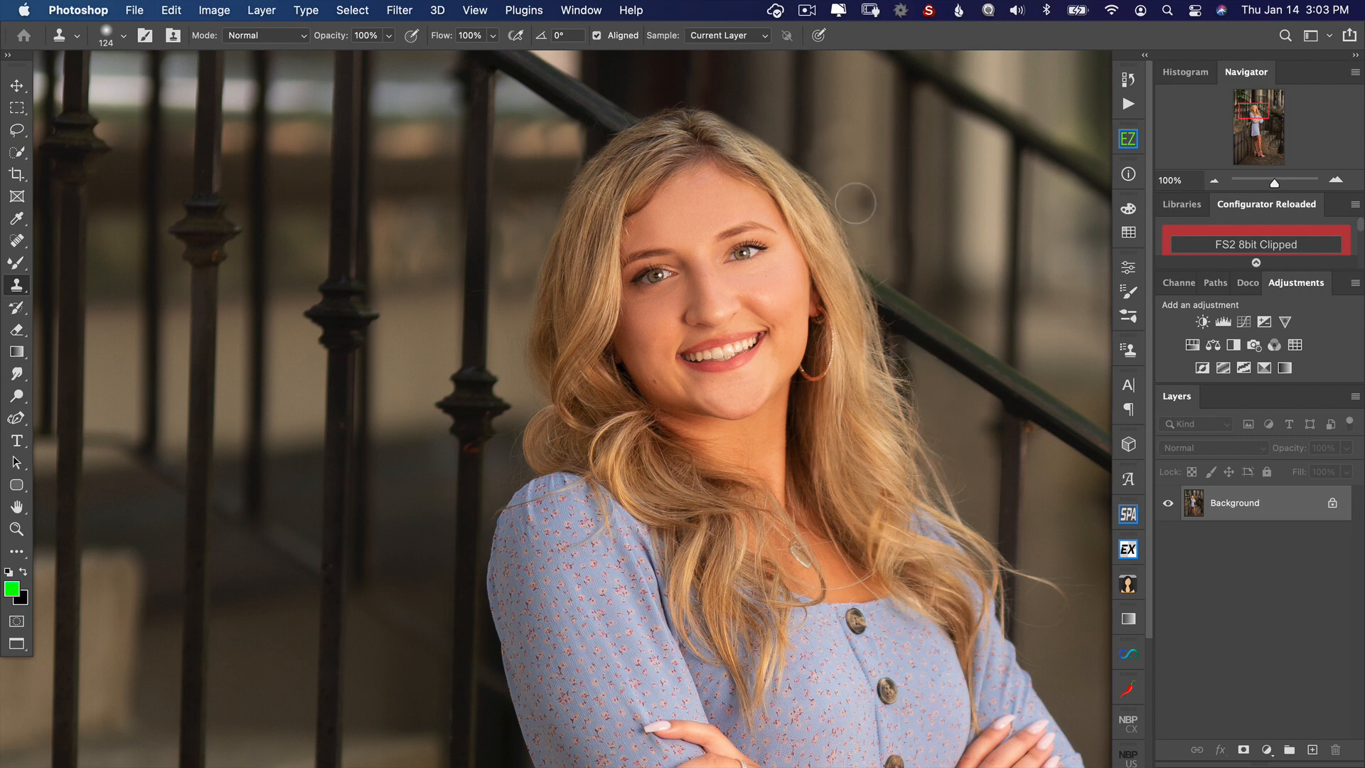
mouse_move(855, 203)
mouse_down()
mouse_move(847, 185)
mouse_move(839, 201)
mouse_move(873, 256)
mouse_move(813, 169)
mouse_up()
alt+click(833, 163)
alt+click(852, 202)
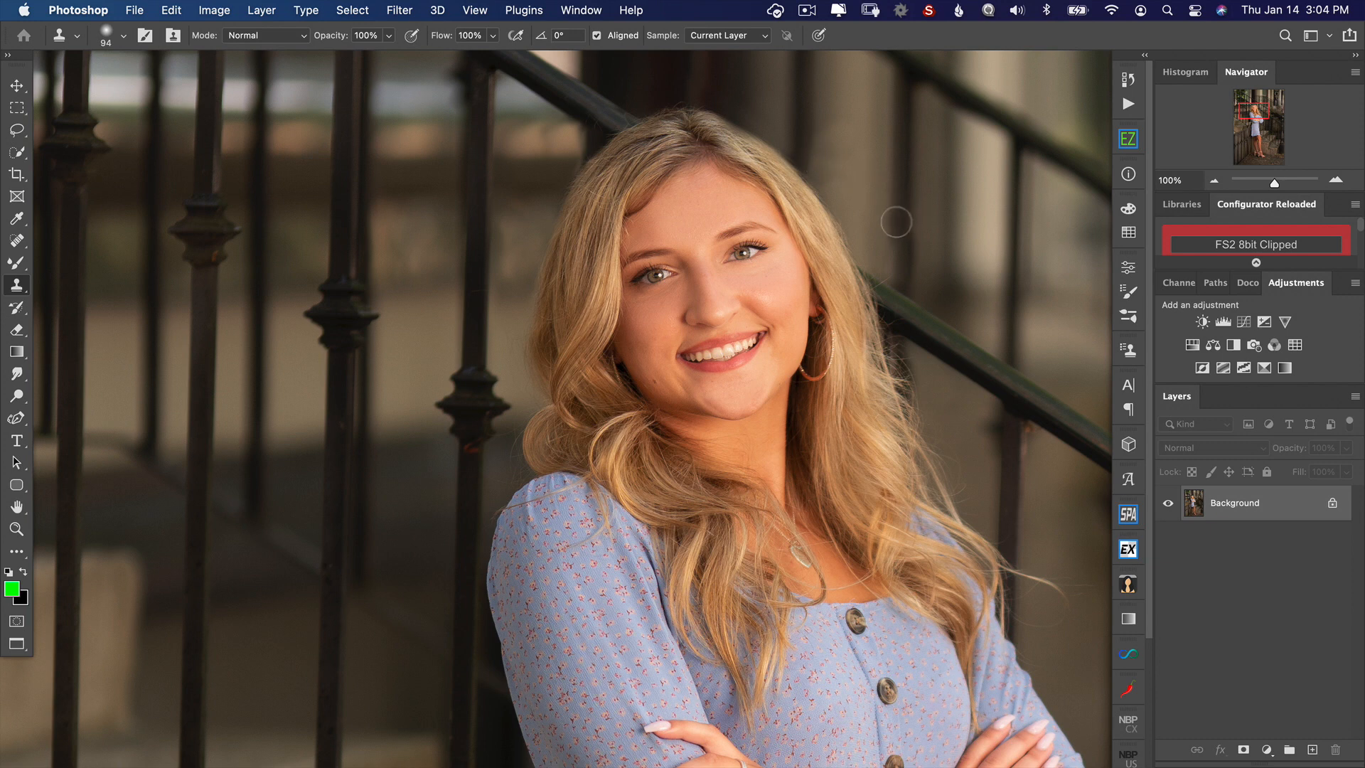
Step: Inspect the whole portrait and clean up the blurred background to the right of the head with the Clone Stamp
key(super+0)
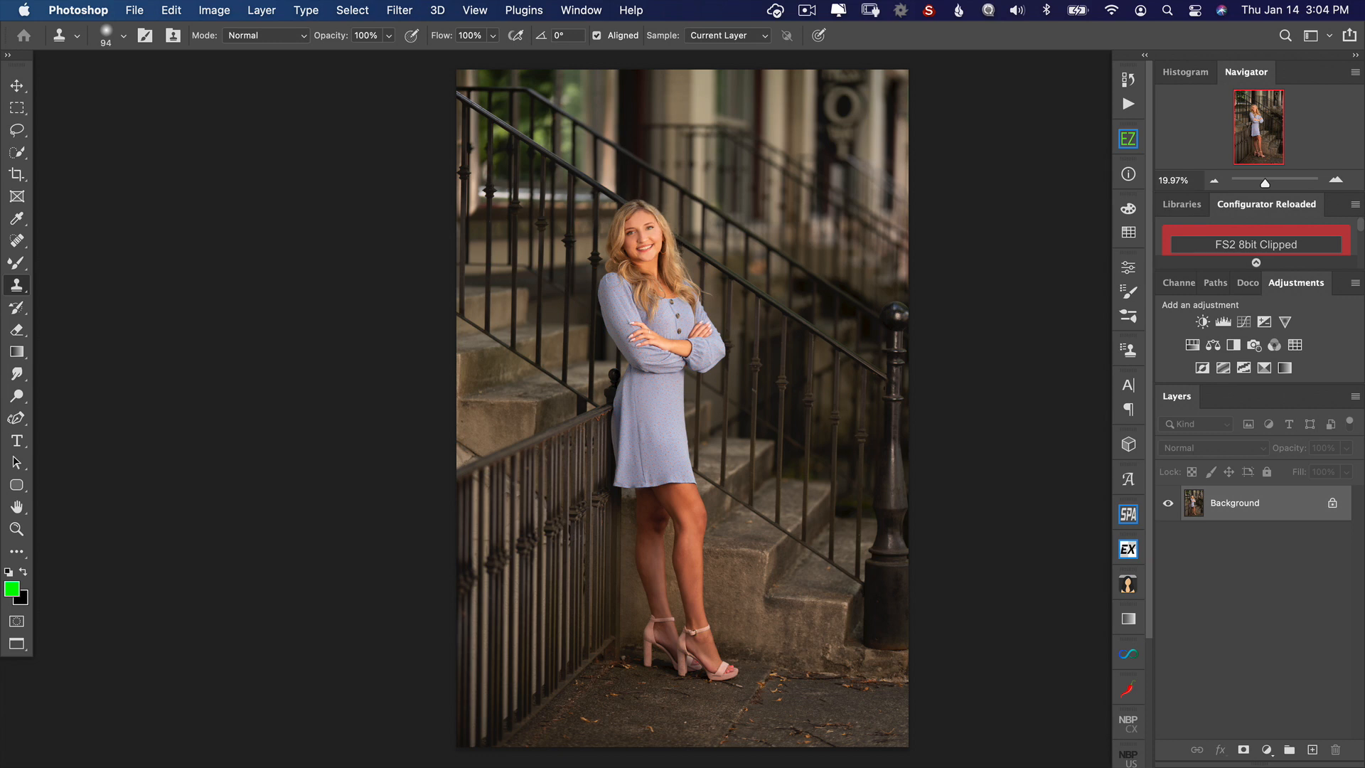
key(super+1)
drag(674, 206, 713, 445)
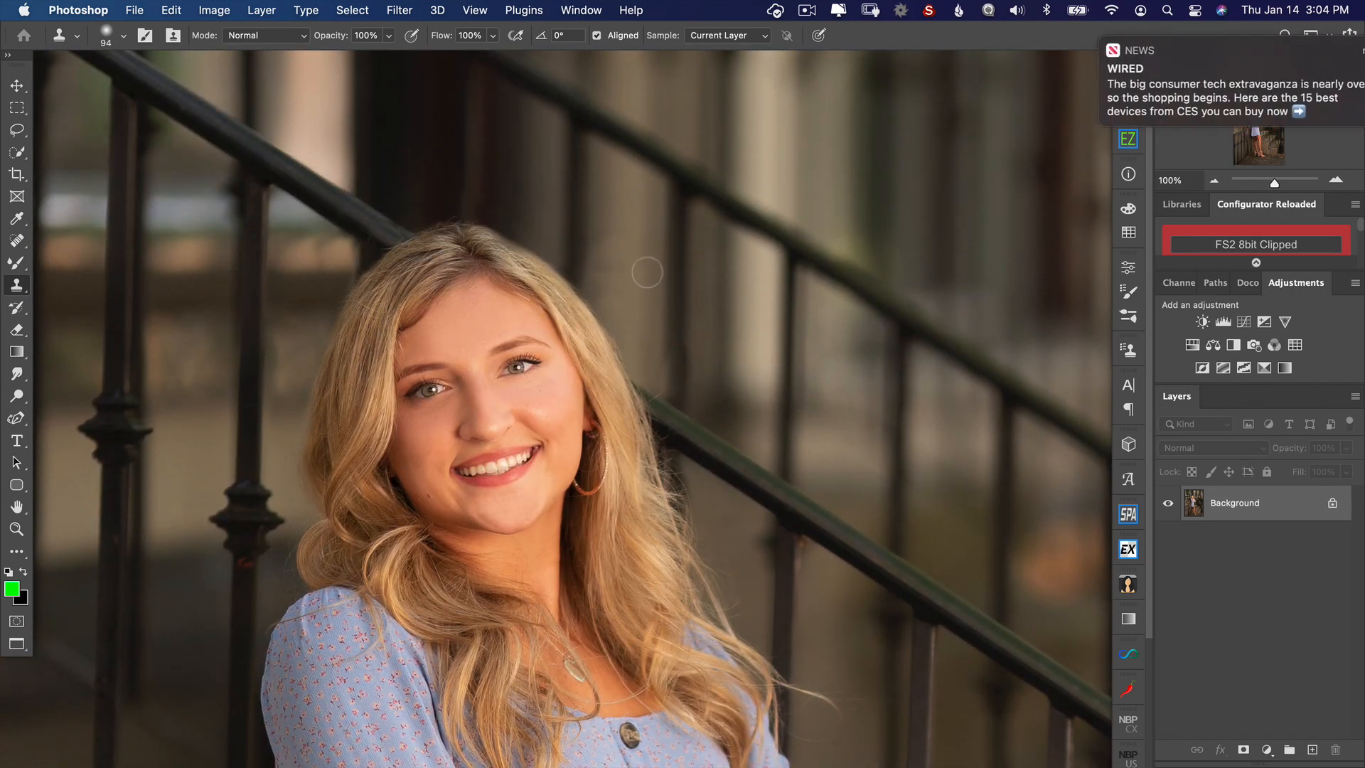
mouse_move(641, 269)
mouse_down()
mouse_move(659, 270)
mouse_move(636, 277)
mouse_up()
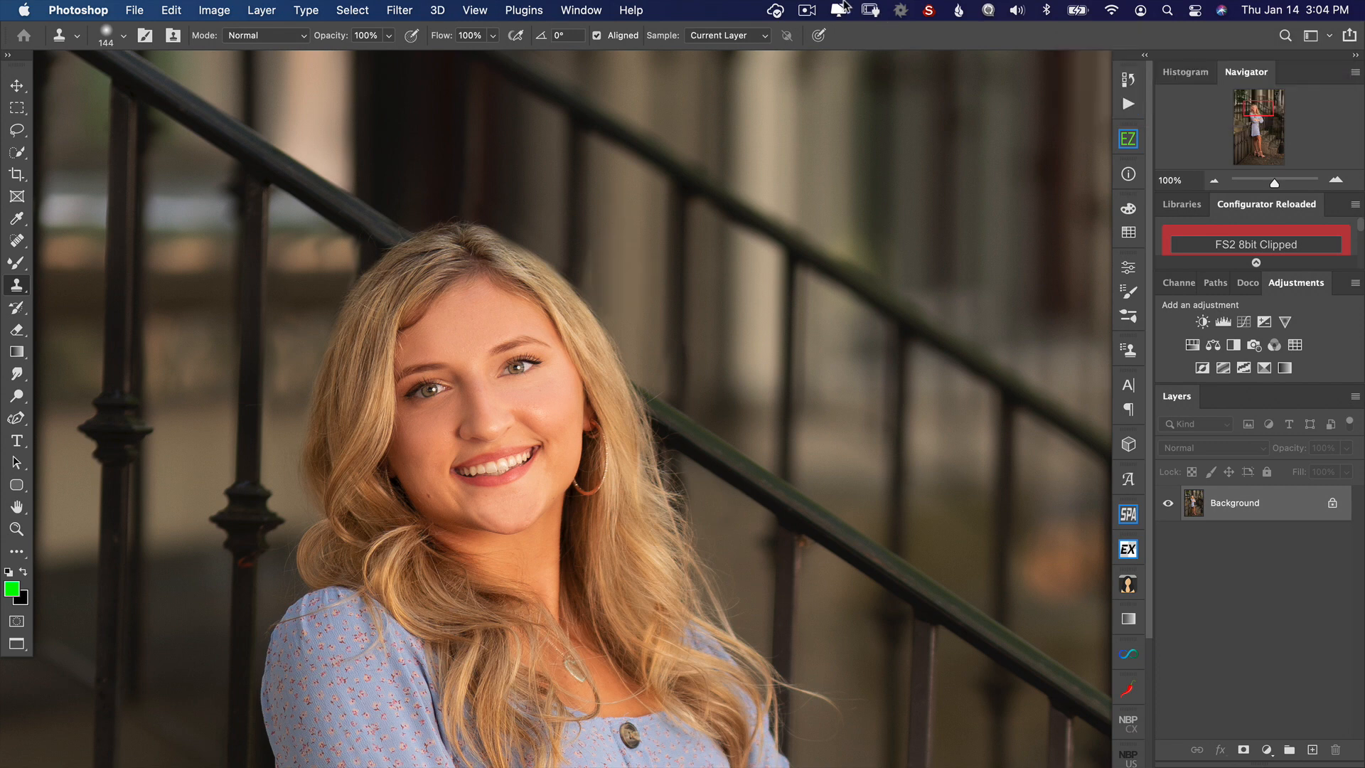
key(super+0)
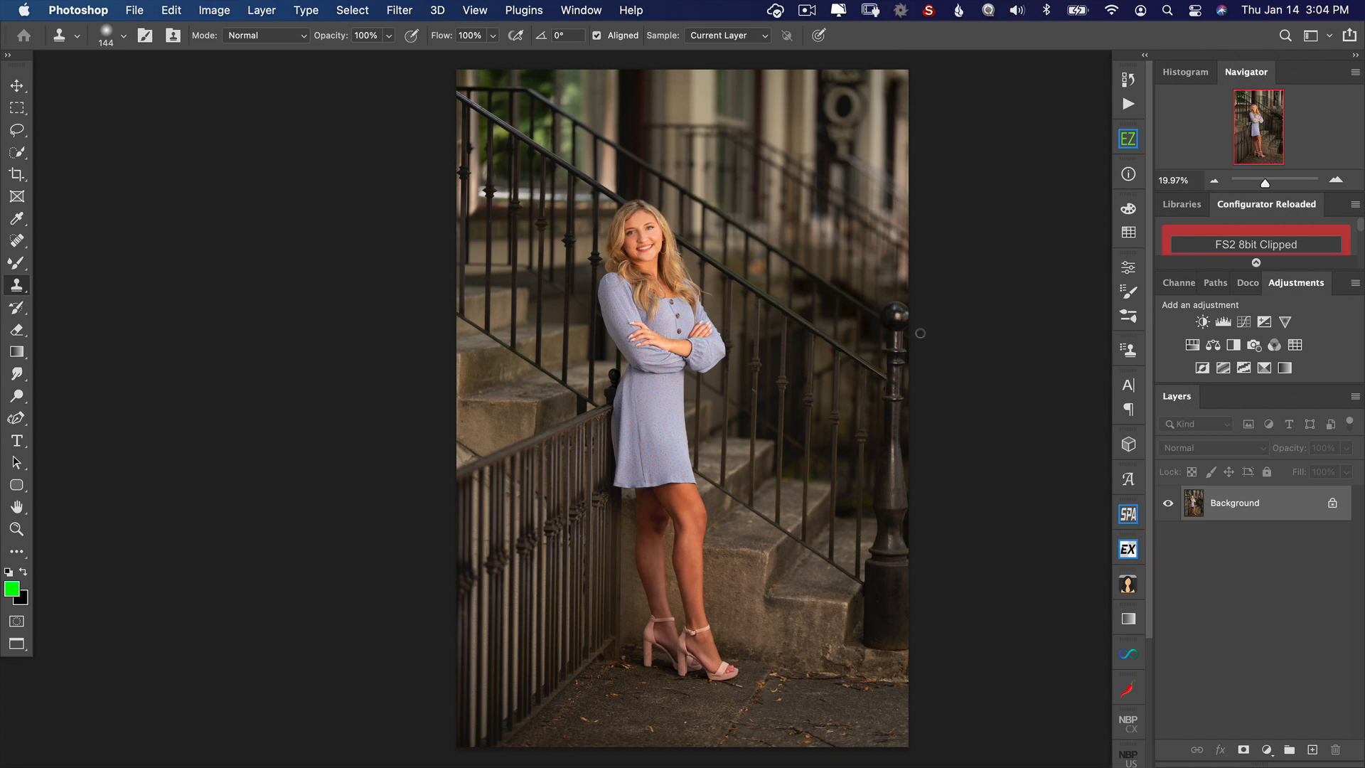
Step: Add a Color Lookup adjustment layer using the Moonlight.3DL 3D LUT
key(v)
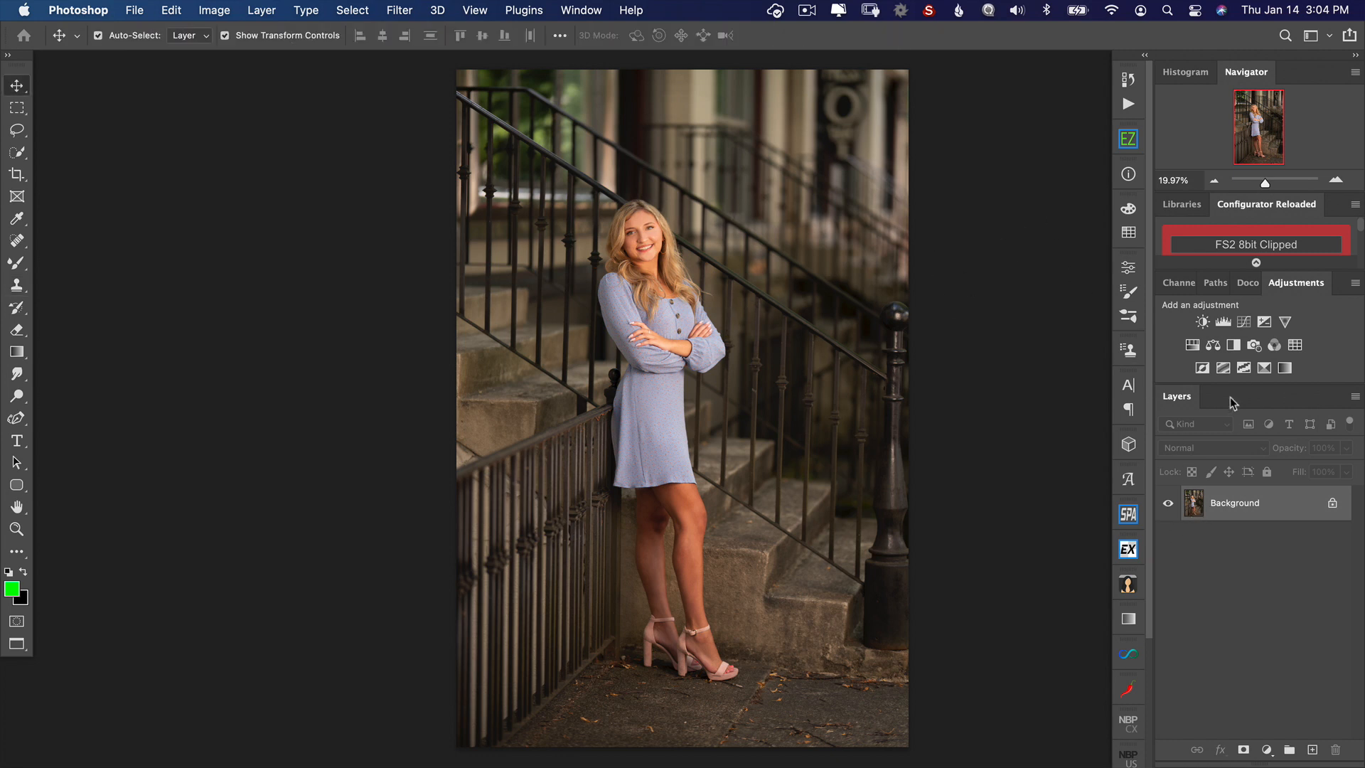
click(1294, 345)
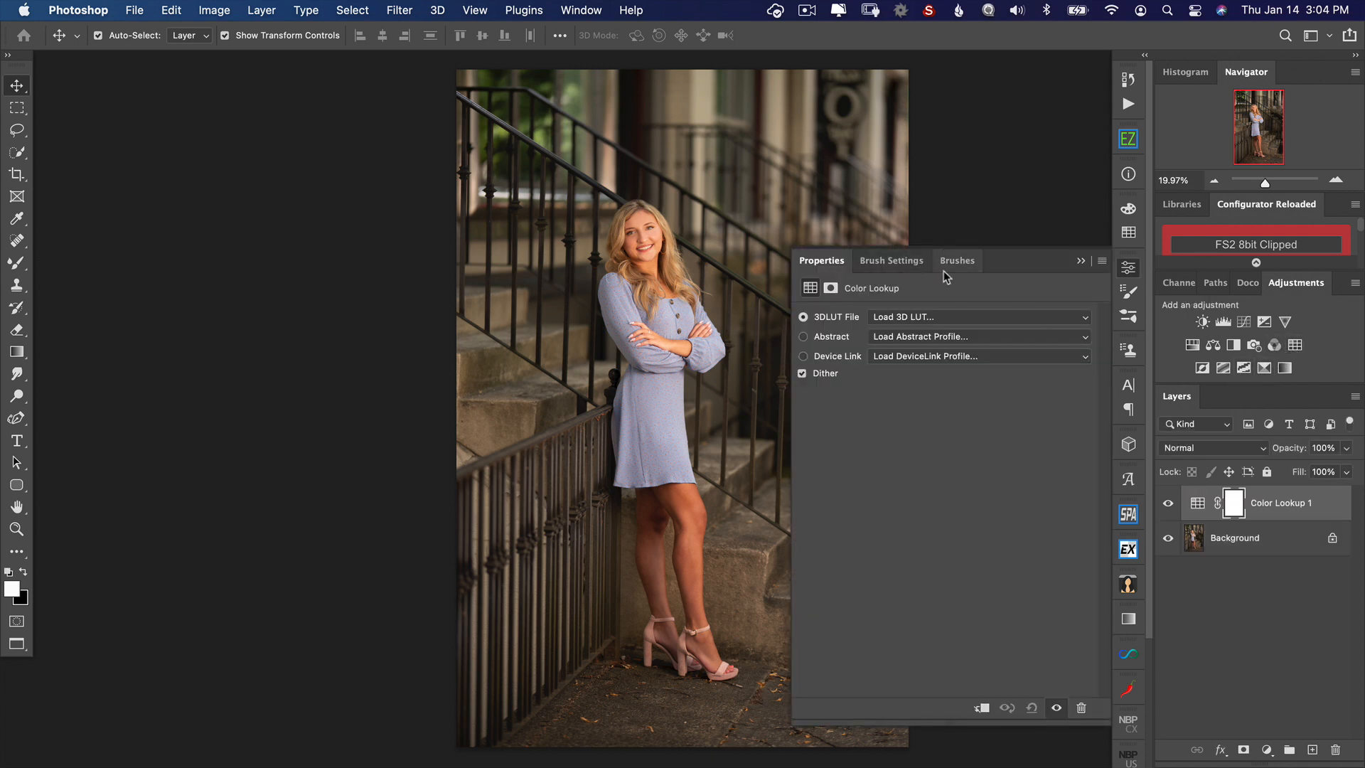
click(977, 324)
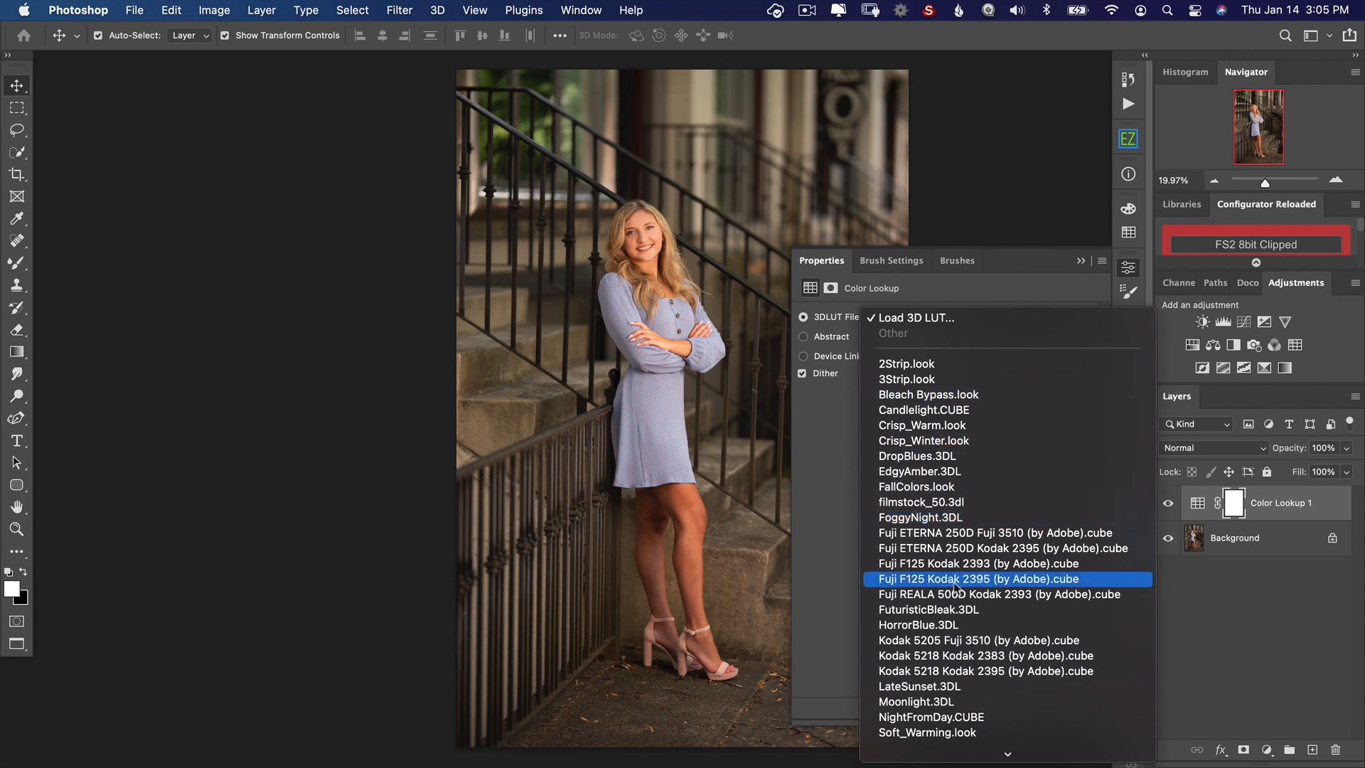
click(957, 702)
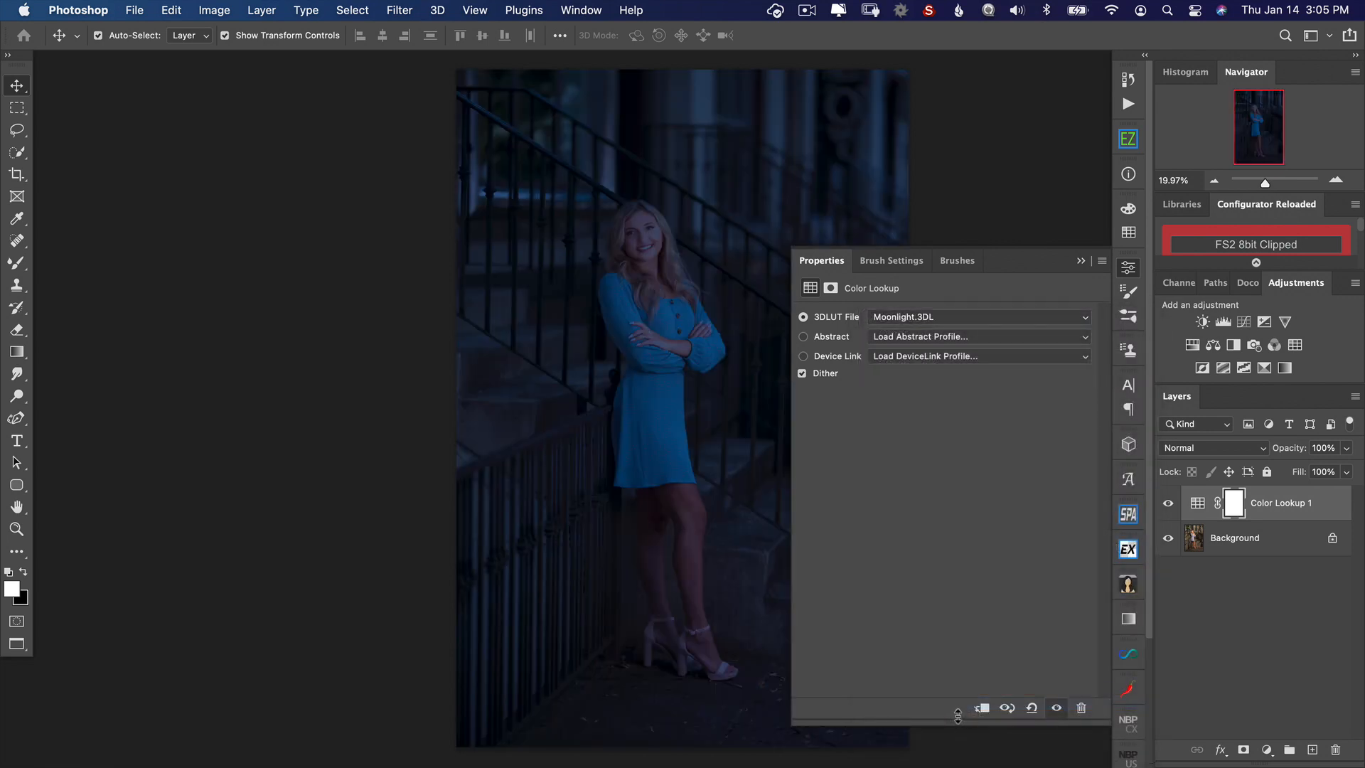
click(1128, 270)
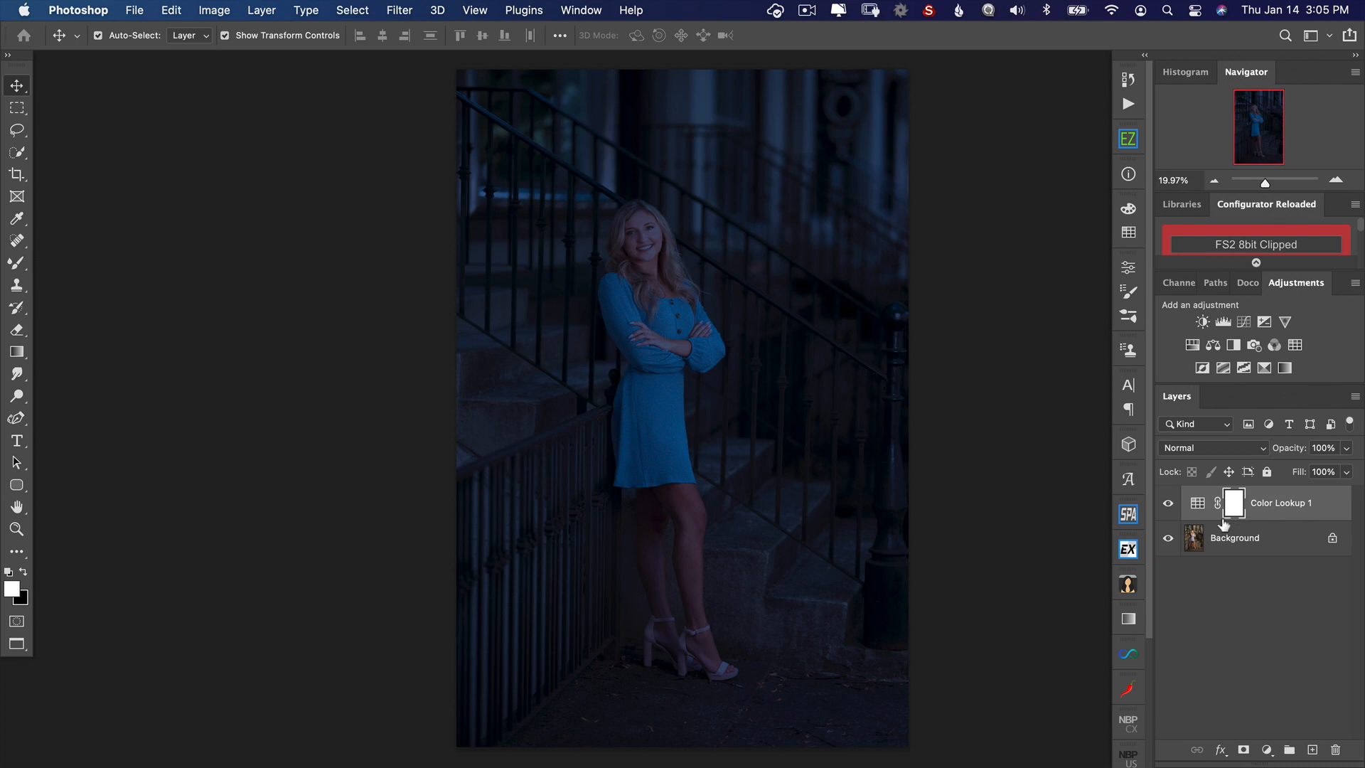
Step: Hide the Color Lookup layer and select the woman on the Background layer with Select Subject
click(1168, 504)
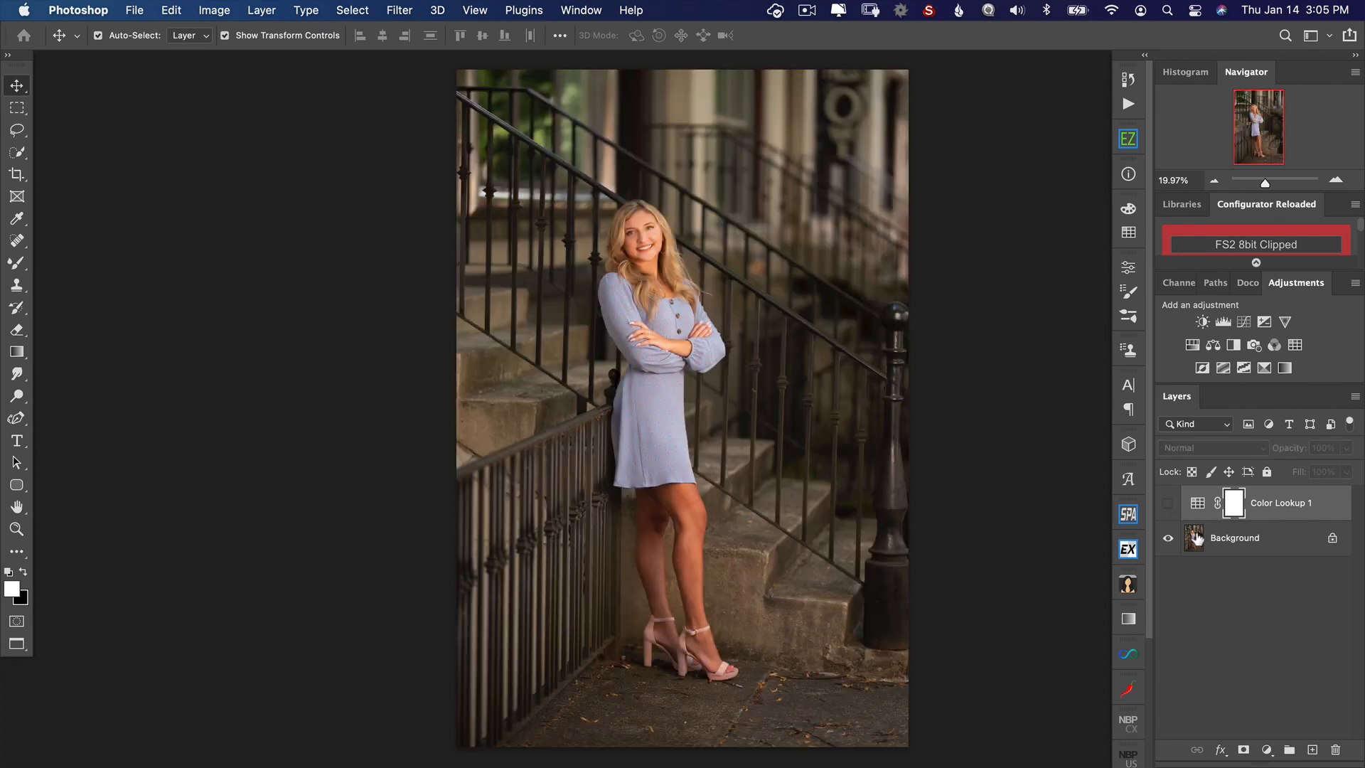
click(1194, 541)
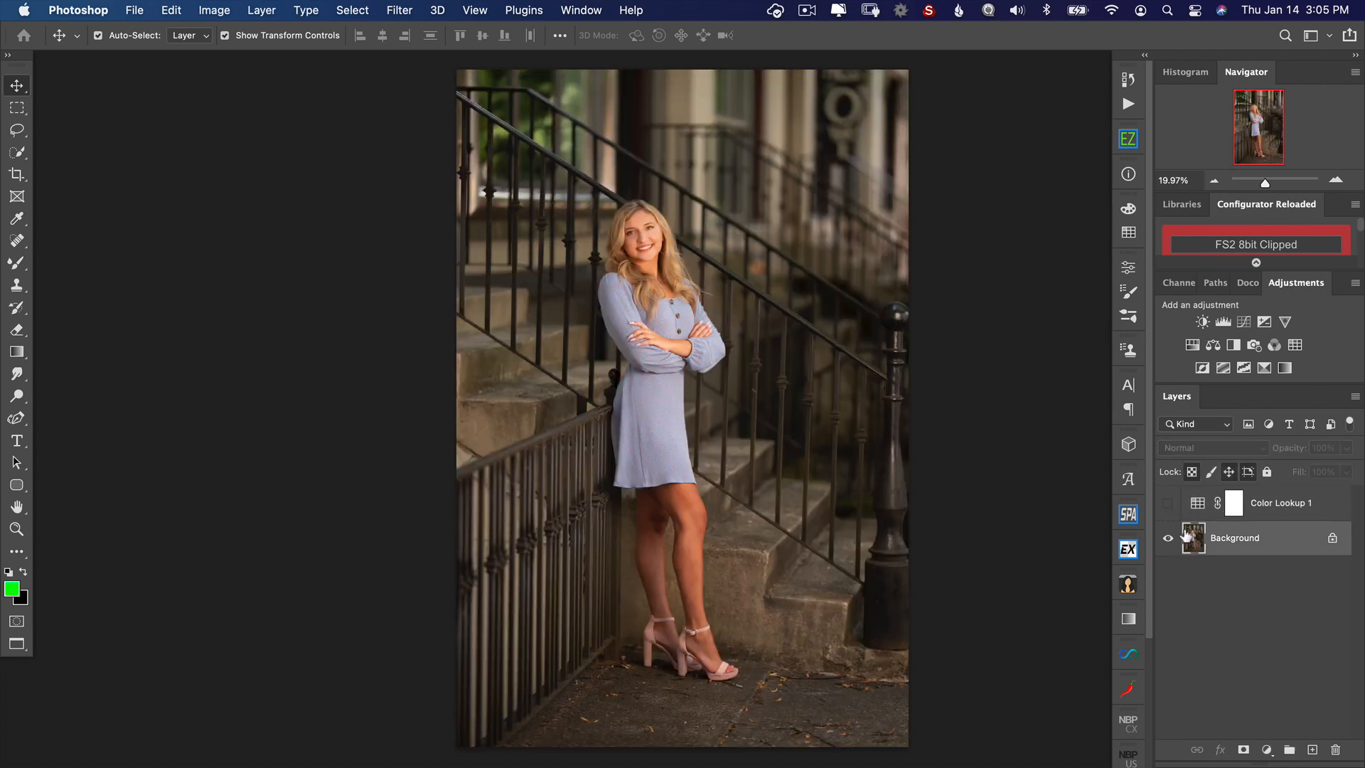
click(339, 9)
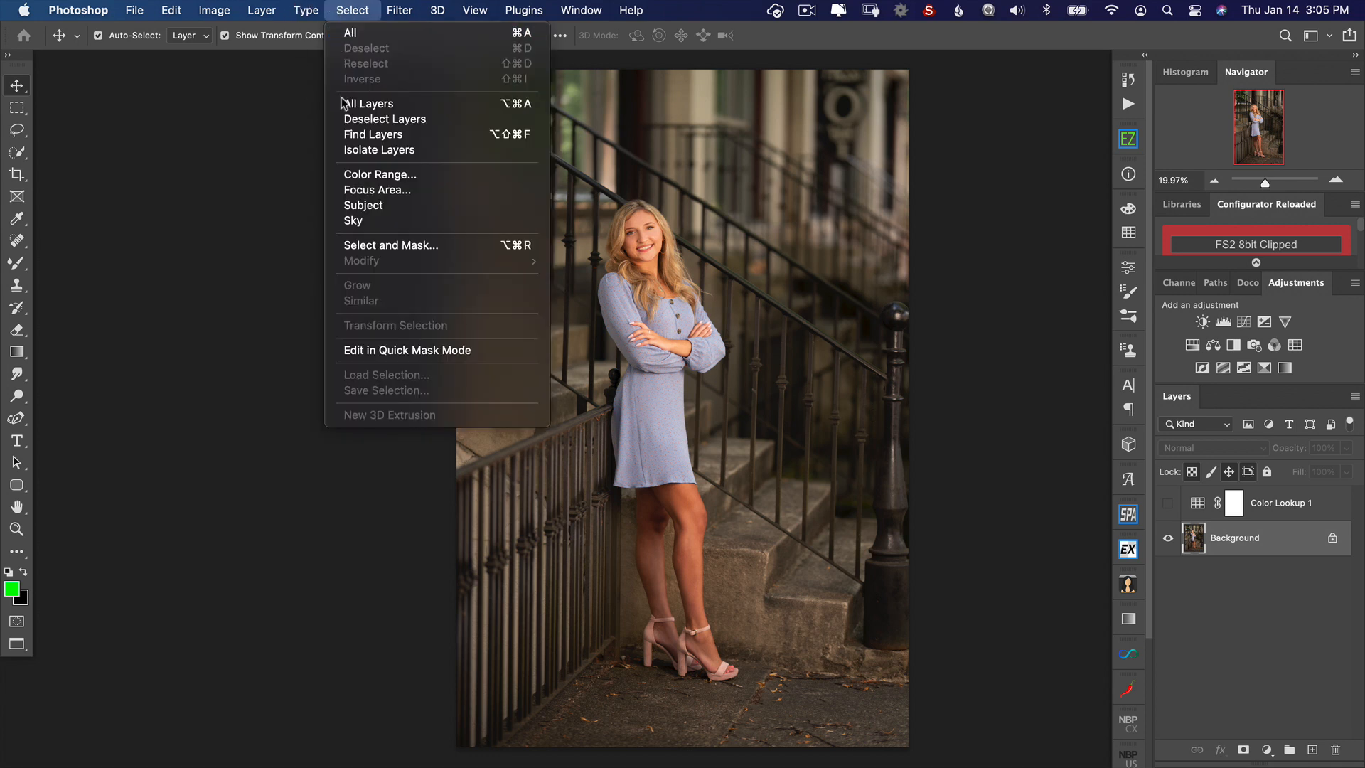
click(350, 204)
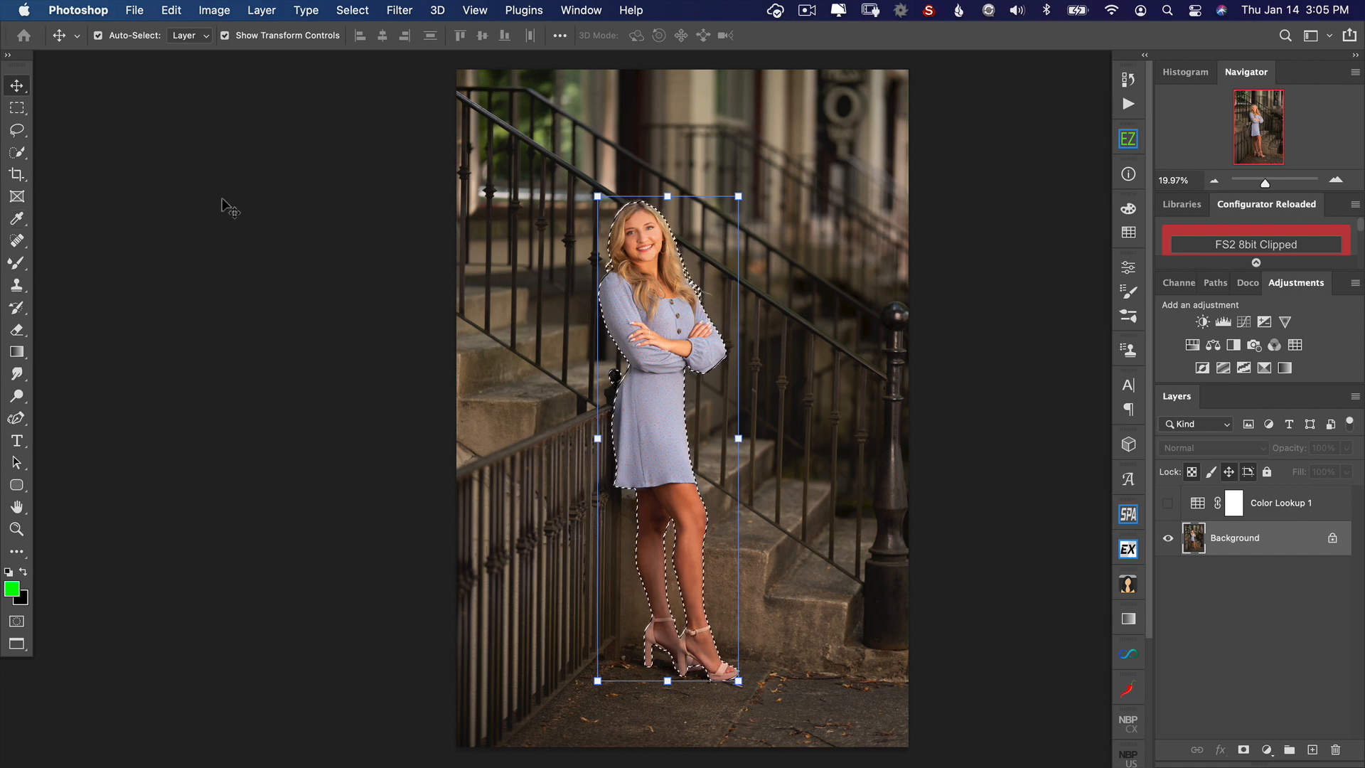
key(w)
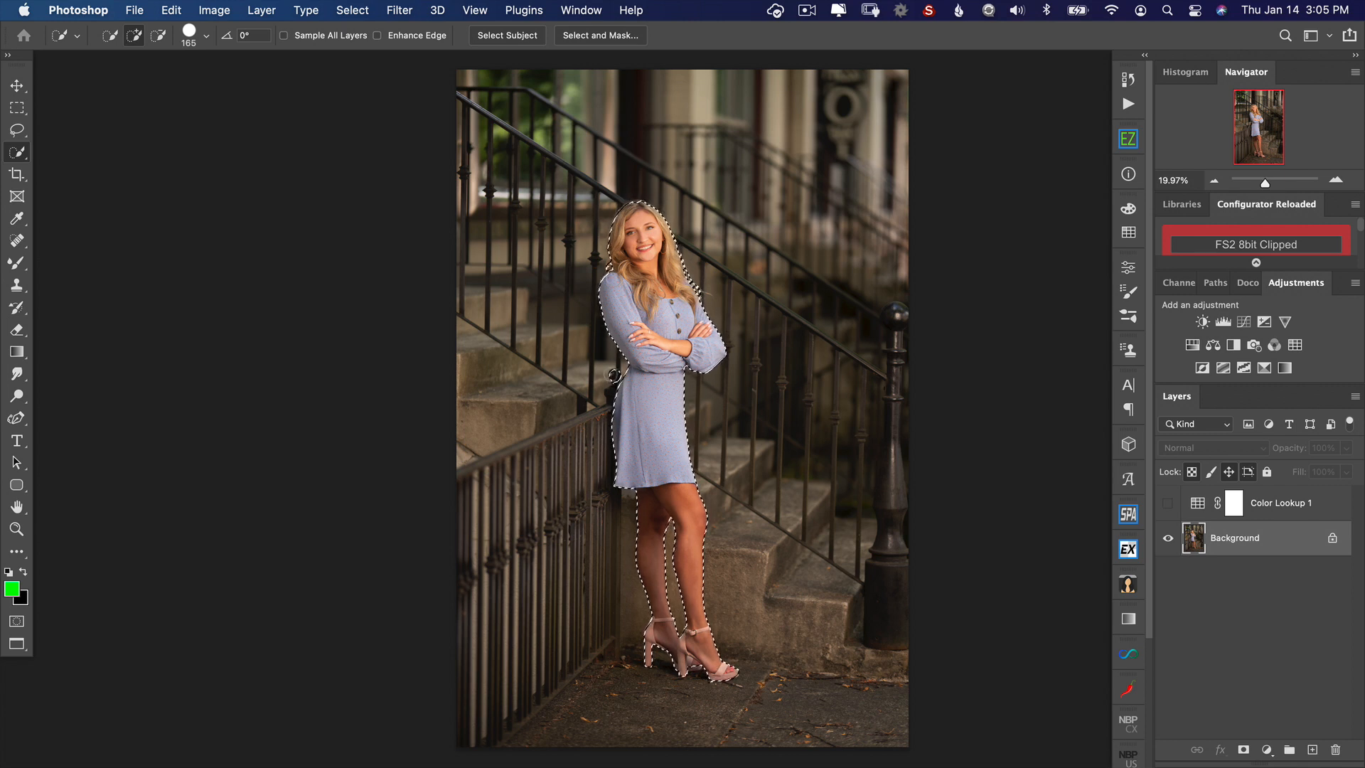
Step: Show the Color Lookup layer, fill the selected woman with black on its mask, deselect, and set the layer's opacity to 81%
key(alt)
click(1235, 506)
click(1168, 502)
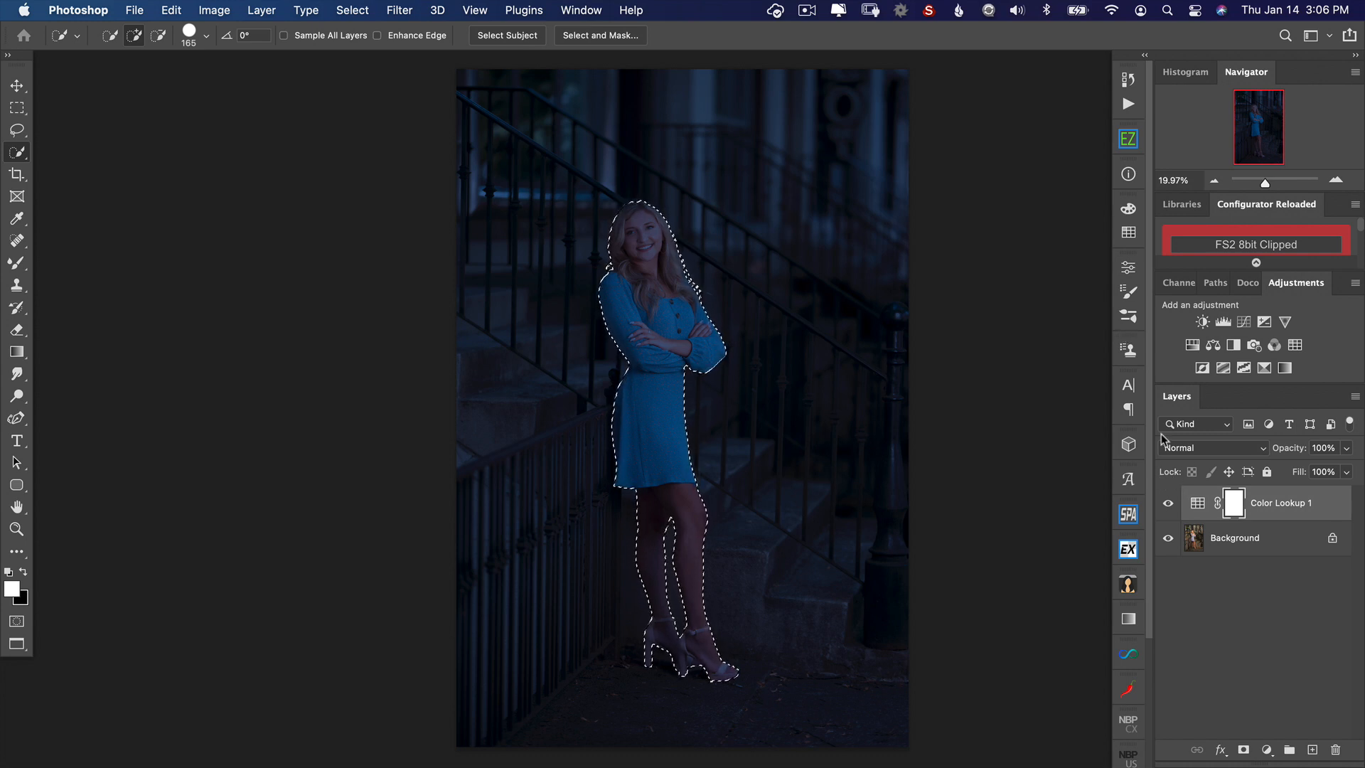
key(super+BackSpace)
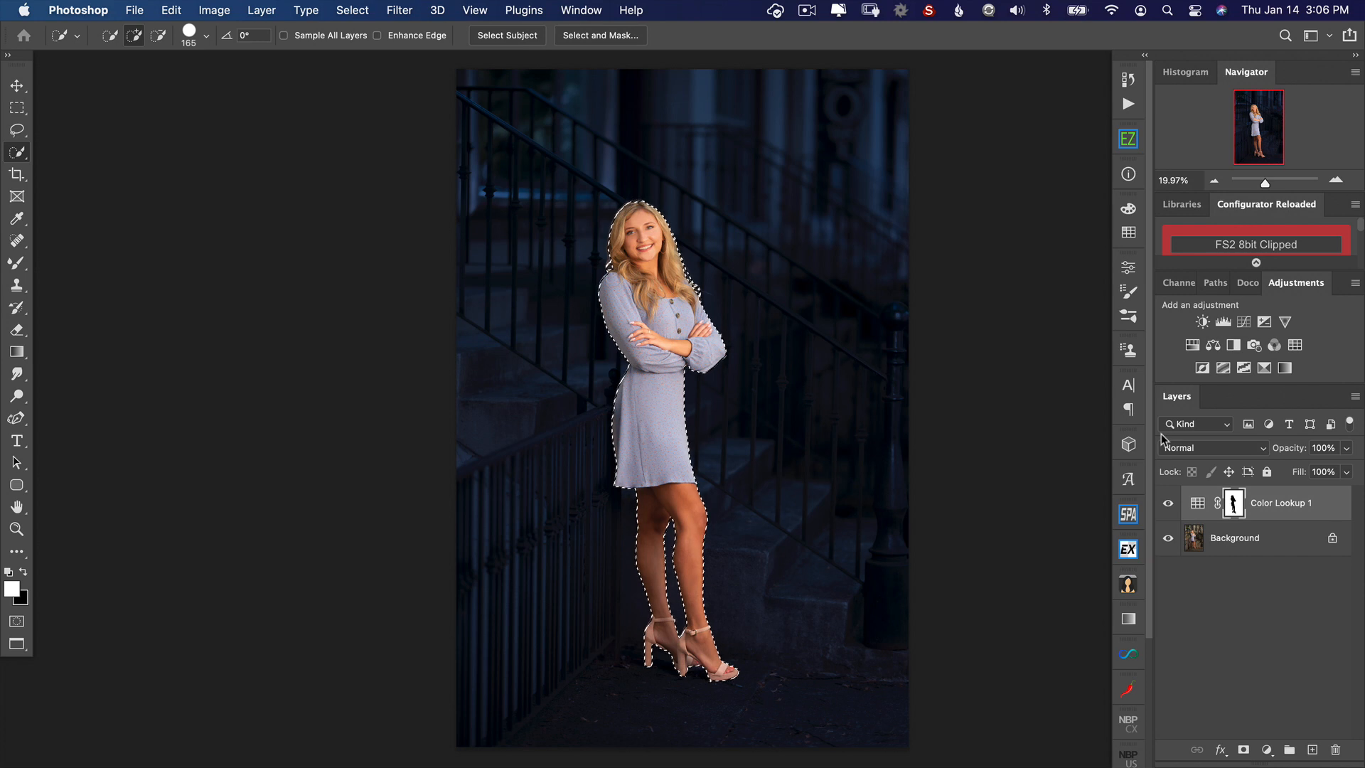
key(super+d)
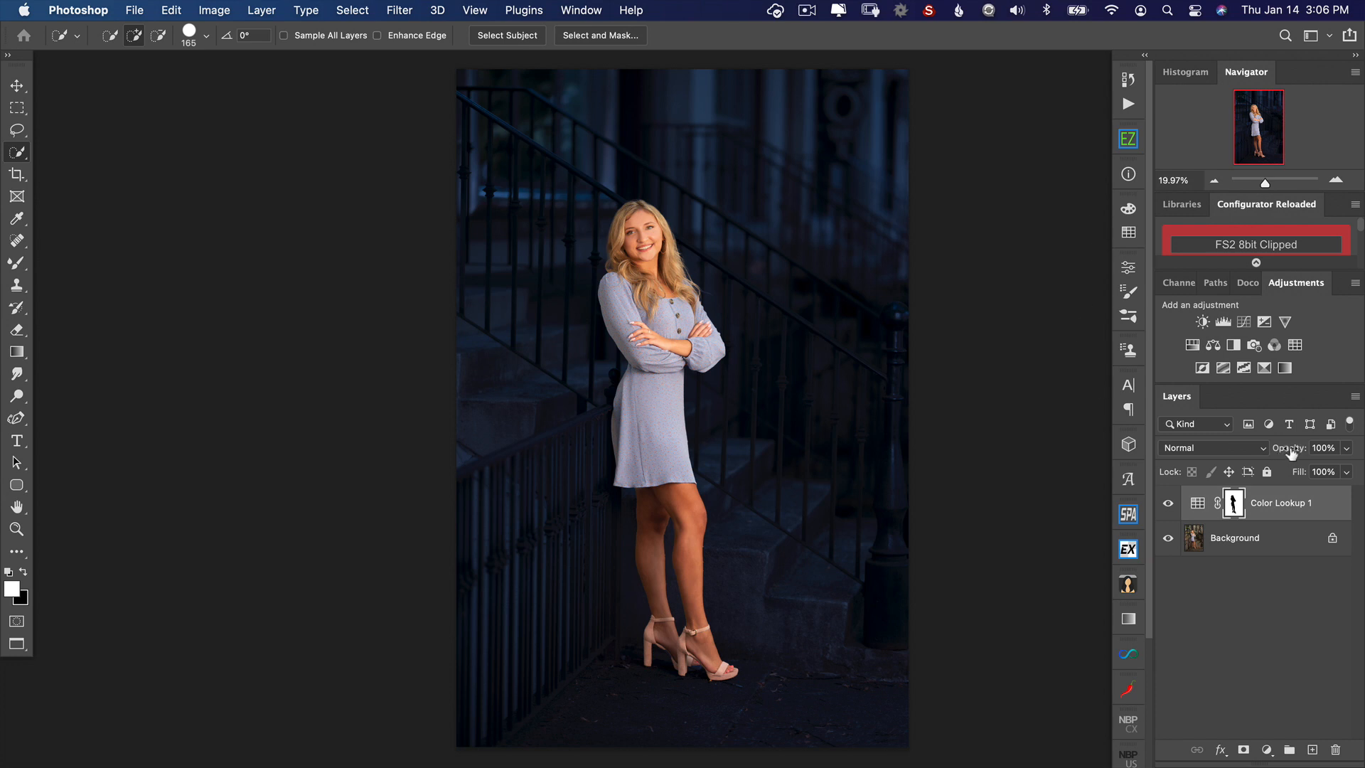
drag(1291, 453, 1285, 455)
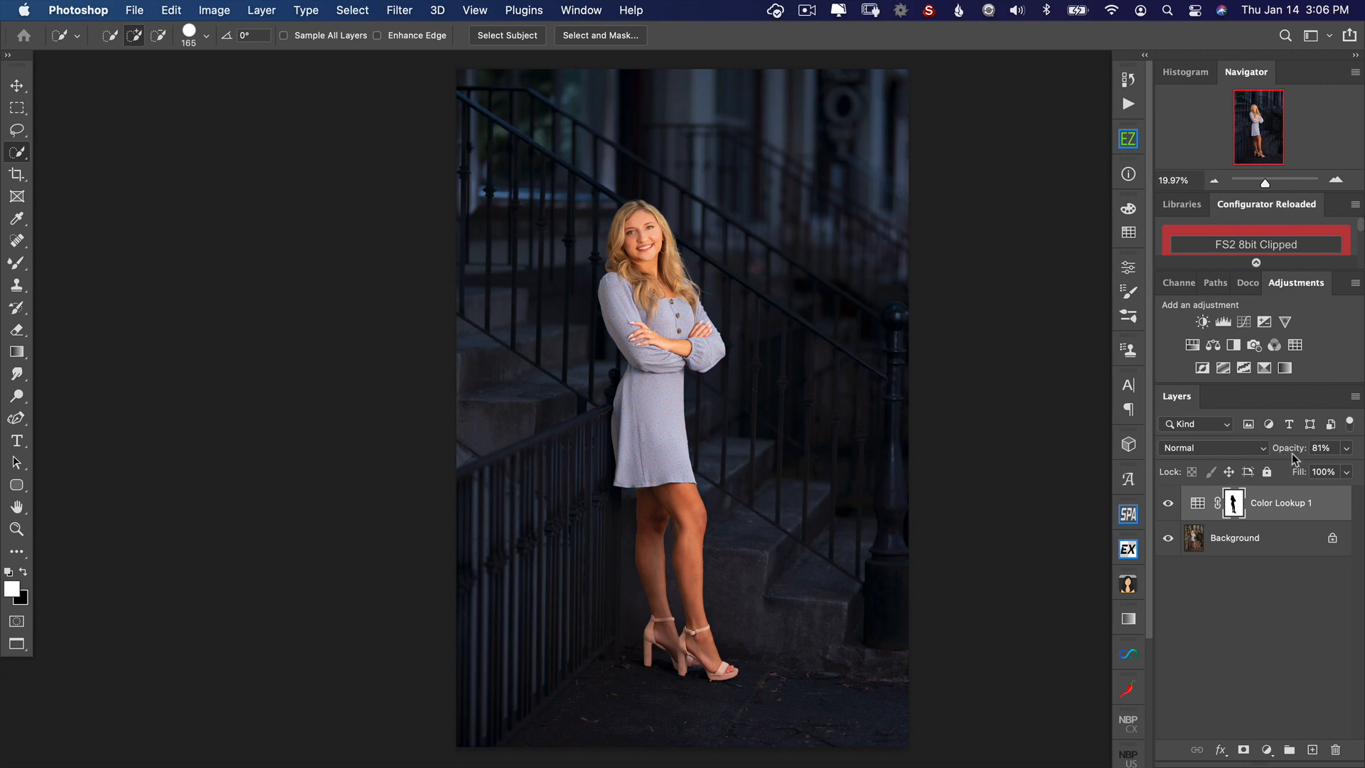
Step: Add an Exposure adjustment layer with exposure -1.34 and invert its mask to black
click(1264, 323)
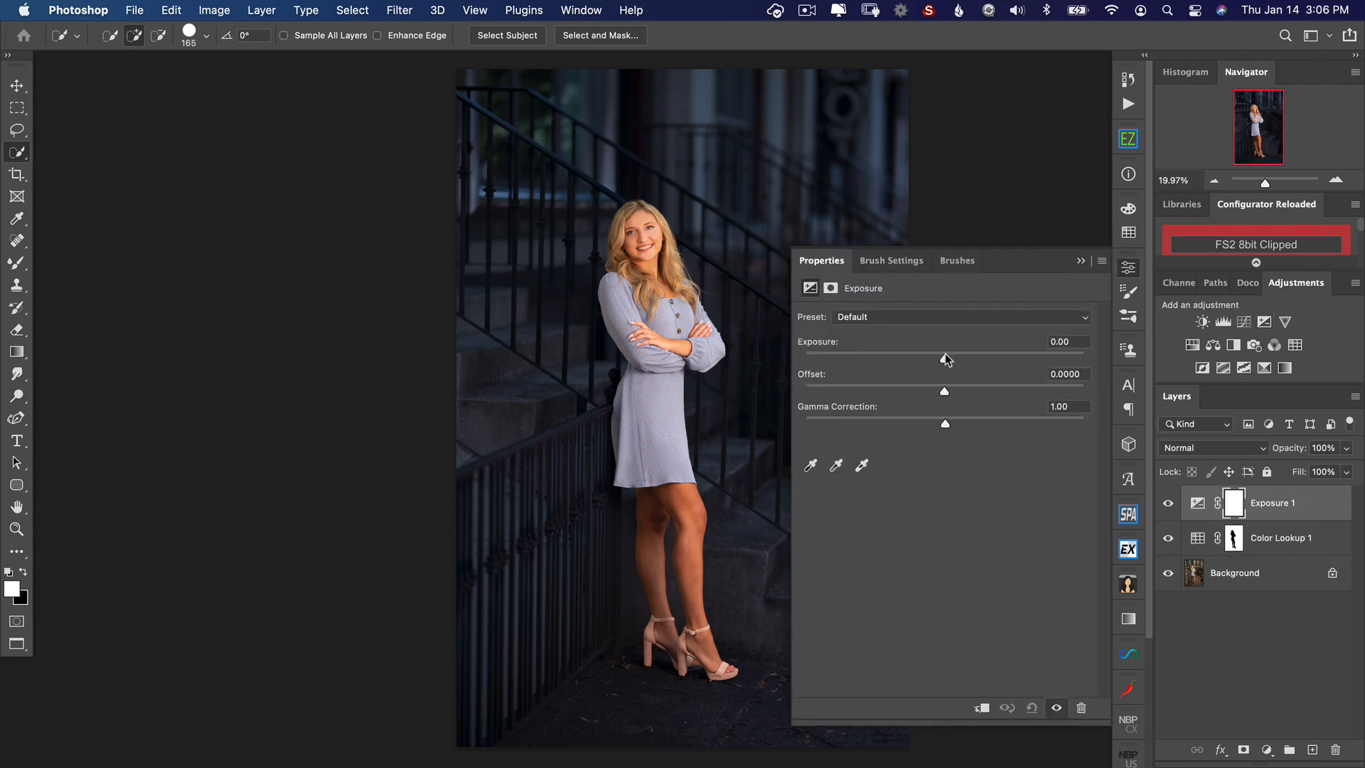
drag(943, 359, 915, 363)
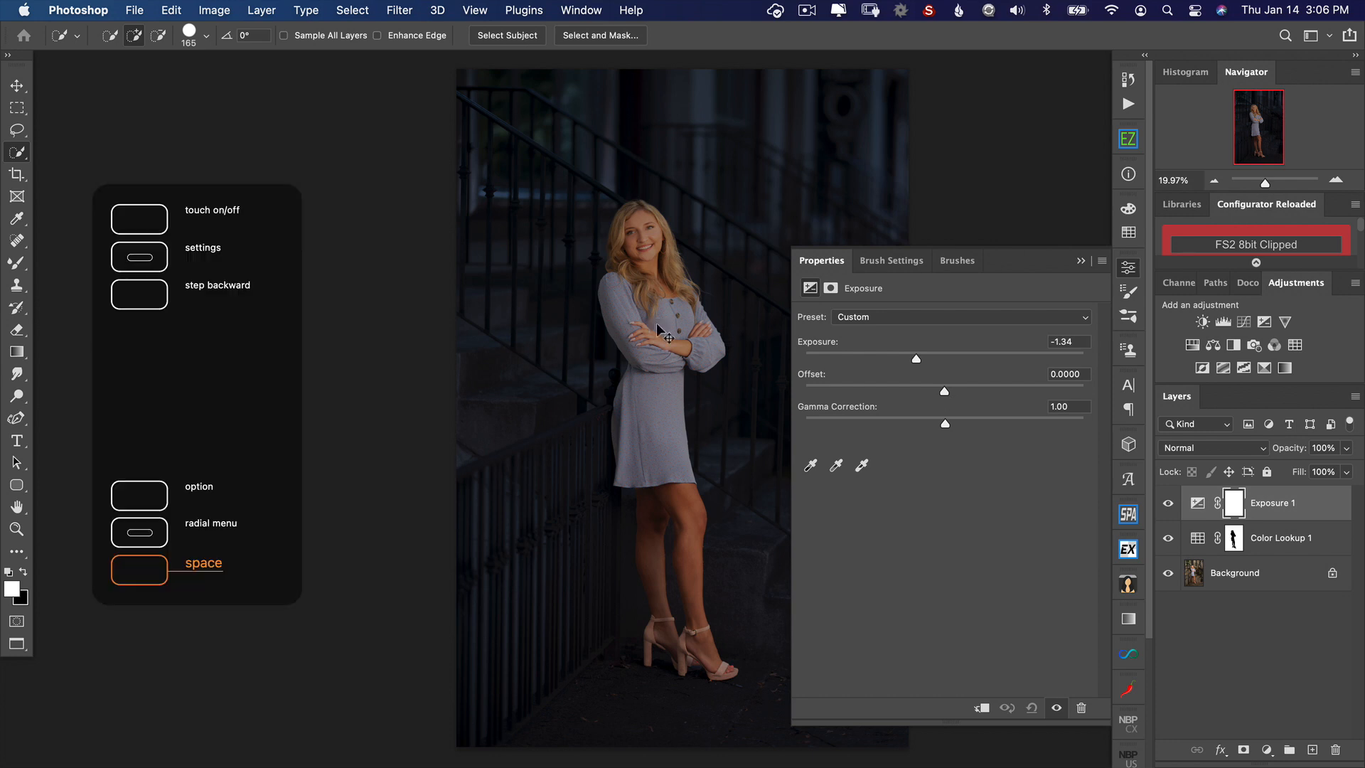
key(super+i)
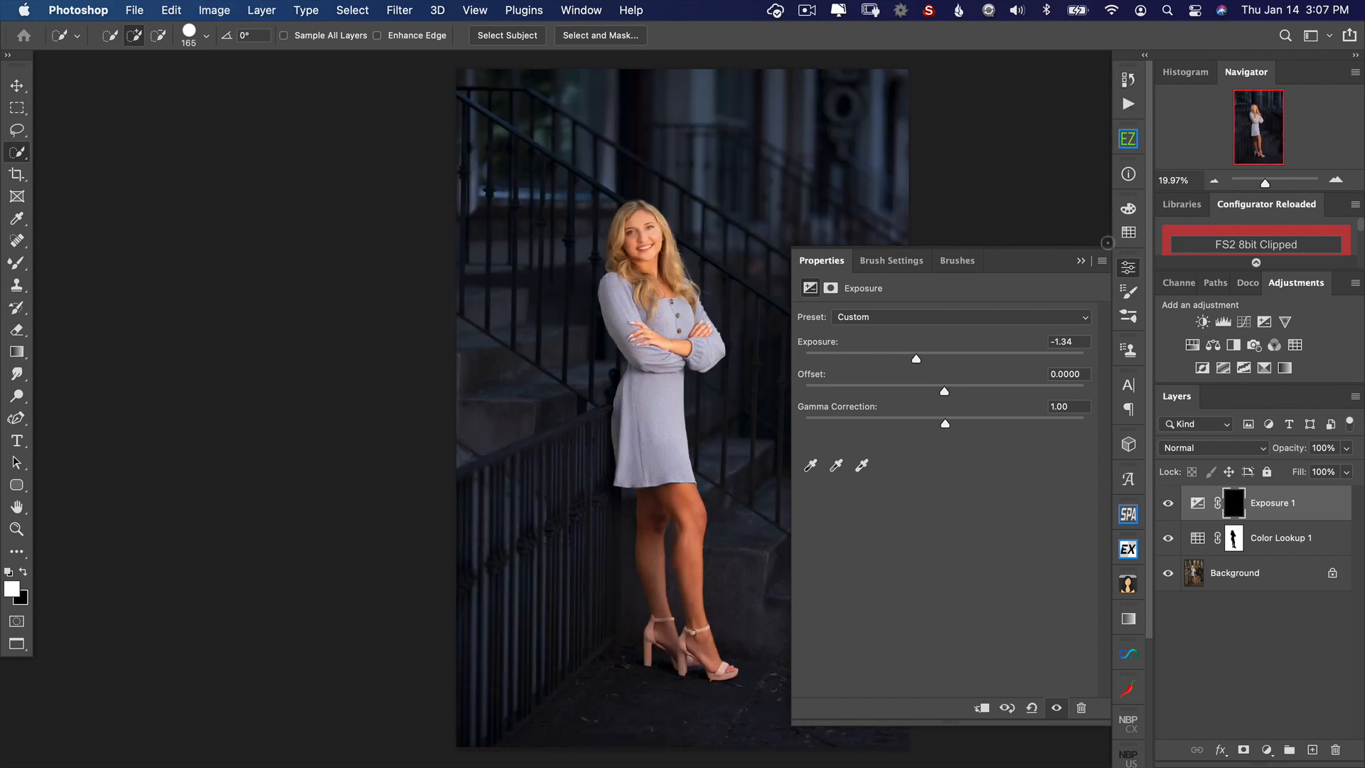
click(1128, 267)
Step: Make the brush tip round, raise its opacity to 100%, and paint white on the Exposure mask over the woman's legs and lower dress
key(b)
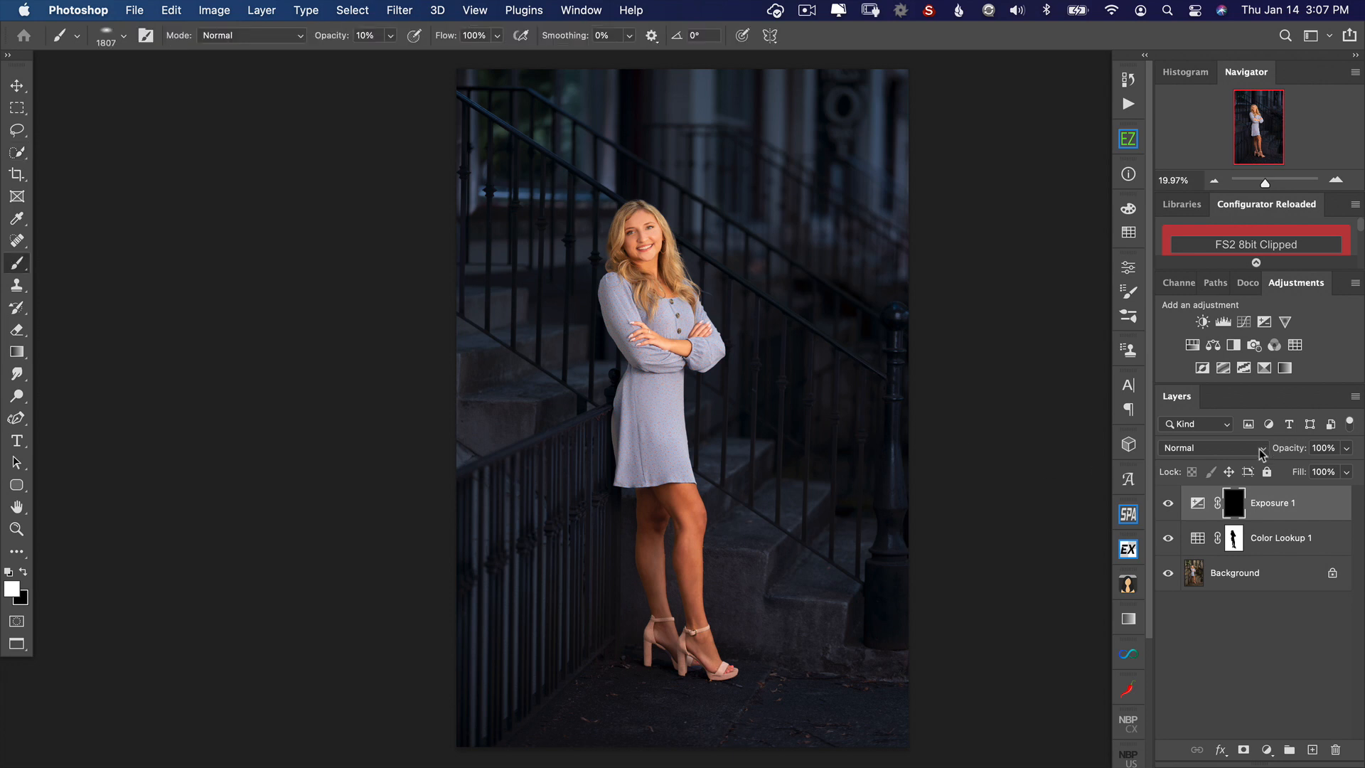
key(x)
key(x)
right_click(717, 496)
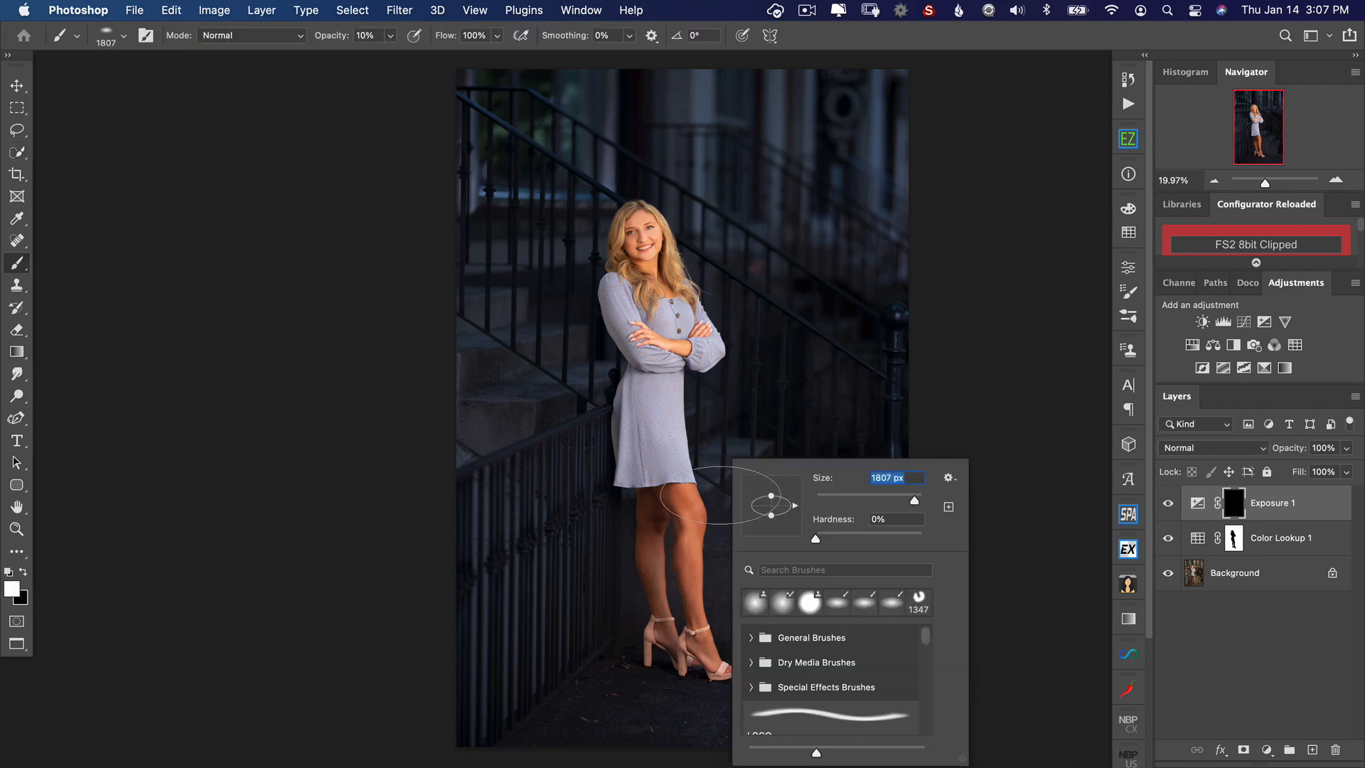
drag(771, 516, 773, 551)
mouse_move(688, 607)
mouse_down()
mouse_move(696, 626)
mouse_move(695, 592)
mouse_move(713, 615)
mouse_move(680, 645)
mouse_move(675, 629)
mouse_up()
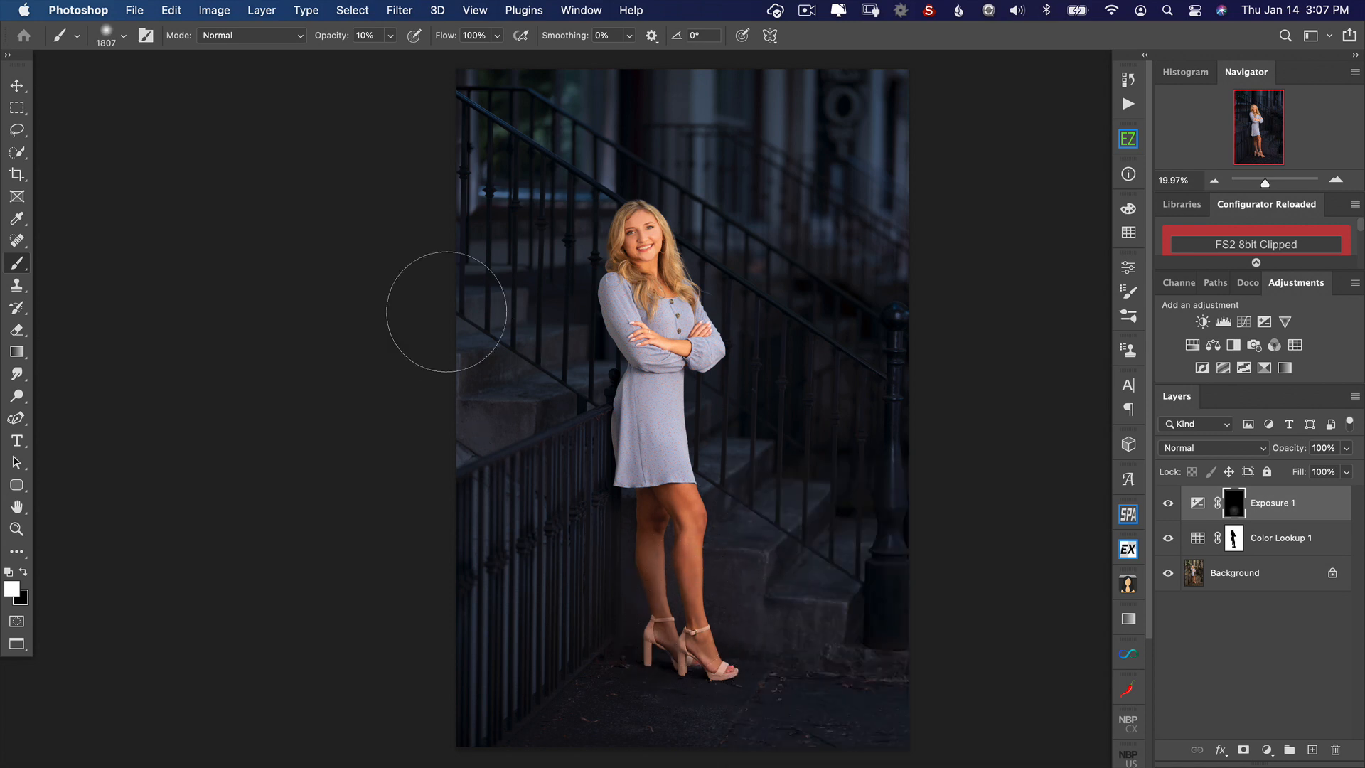
drag(339, 39, 407, 40)
mouse_move(723, 654)
mouse_down()
mouse_move(666, 629)
mouse_move(676, 577)
mouse_move(650, 465)
mouse_move(688, 440)
mouse_up()
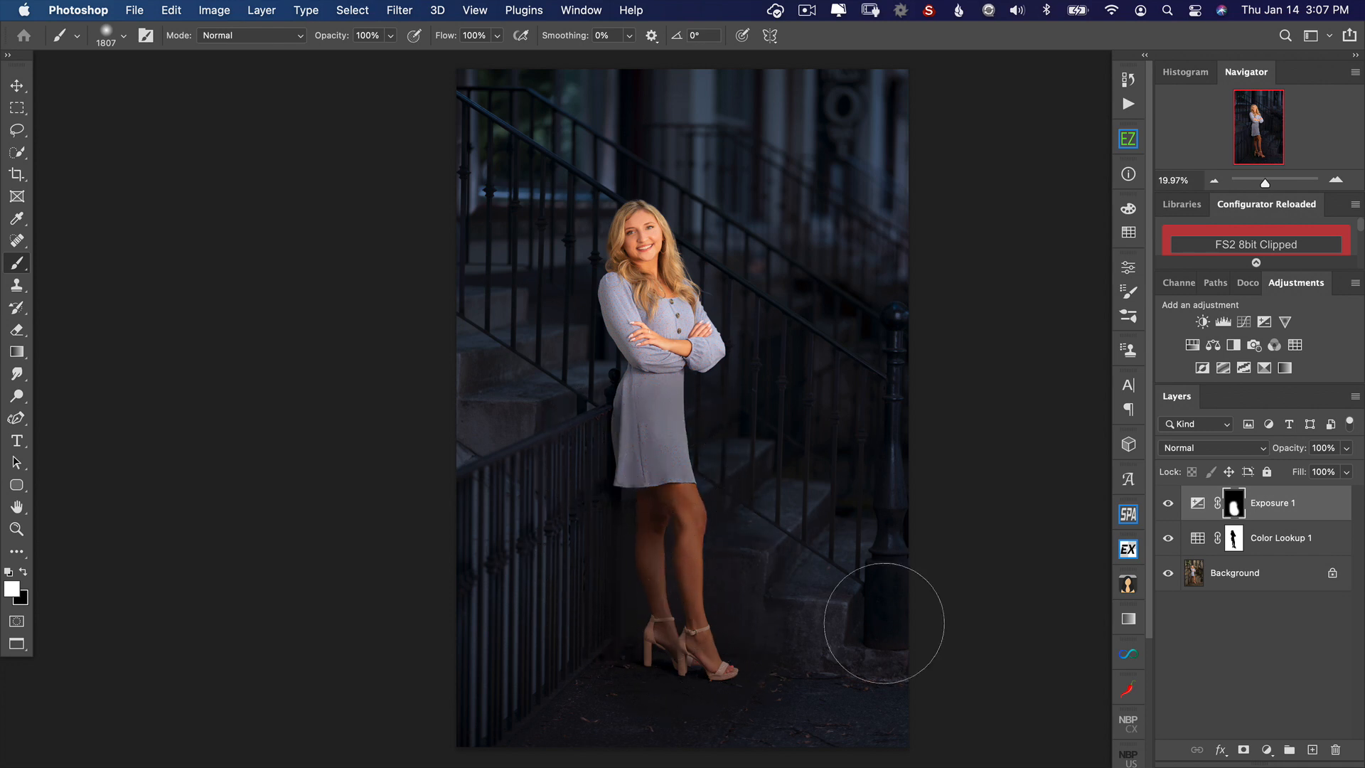
Step: Set the Exposure layer's opacity to 82% and merge all visible layers into the Background
drag(1298, 453, 1280, 460)
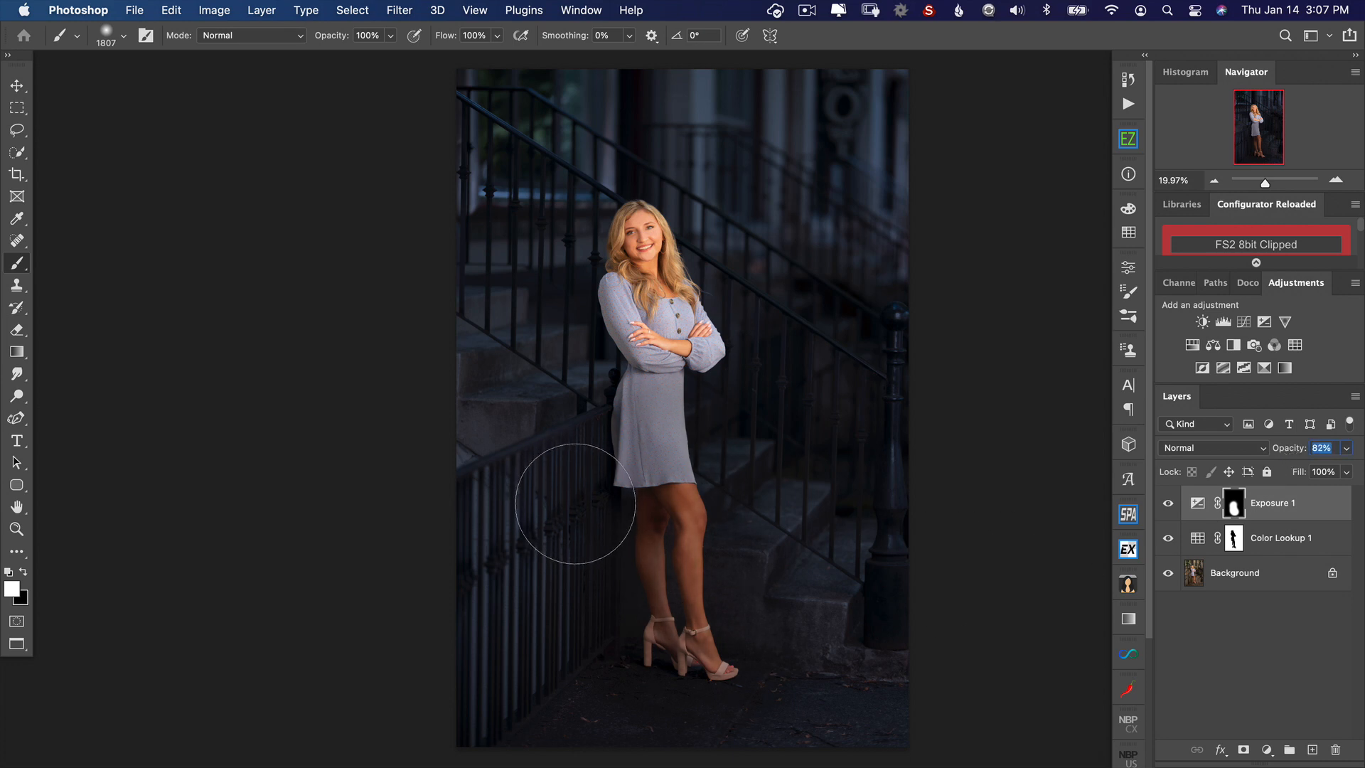
key(super+shift+e)
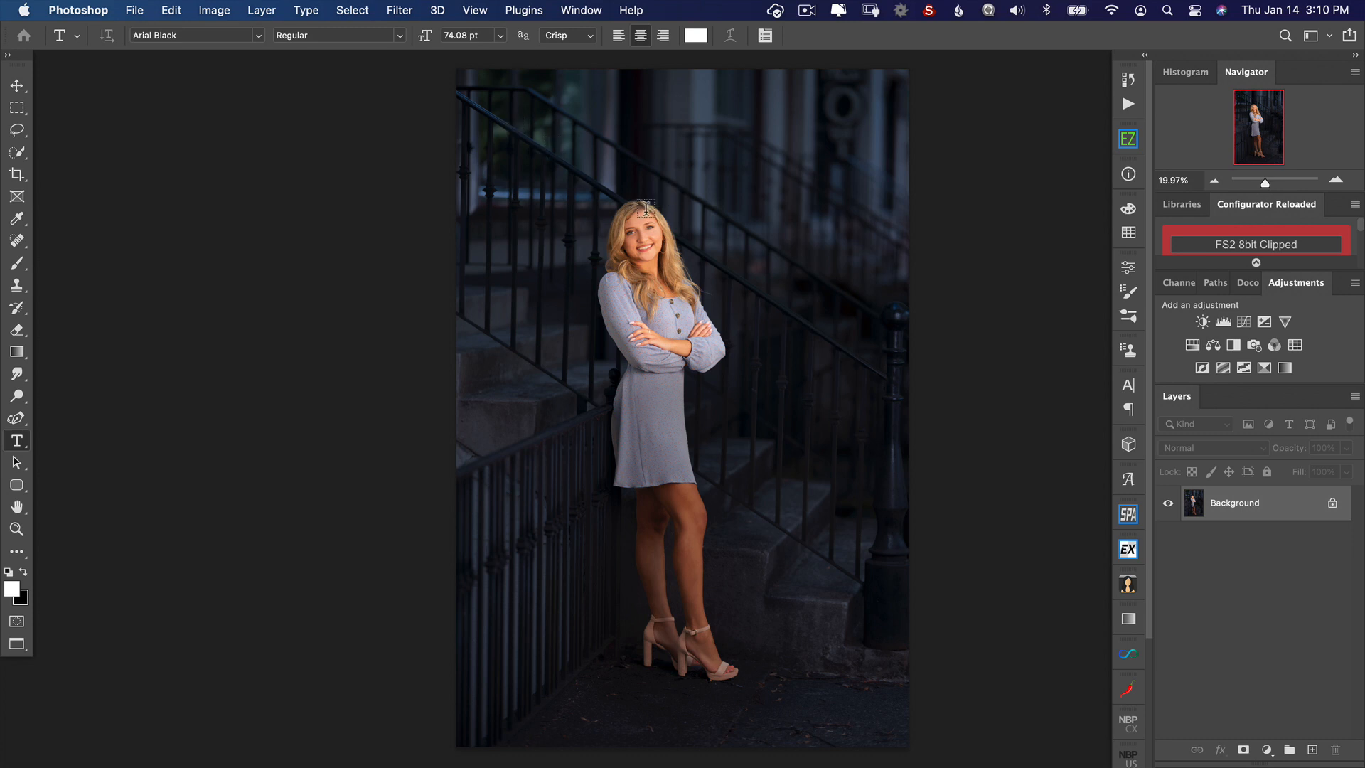
Step: Add the text OPEN above the woman's head in the Neon Regular font
click(208, 37)
text(Neon)
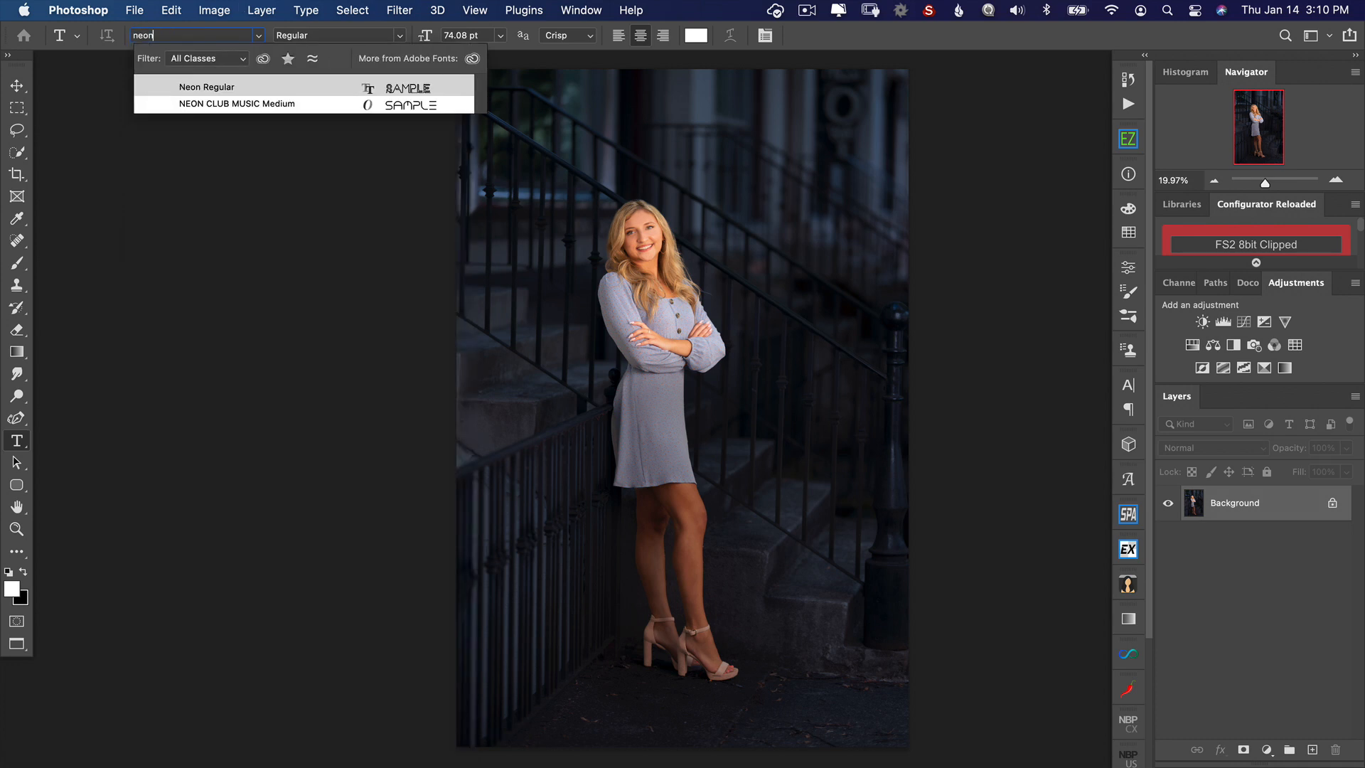
click(220, 88)
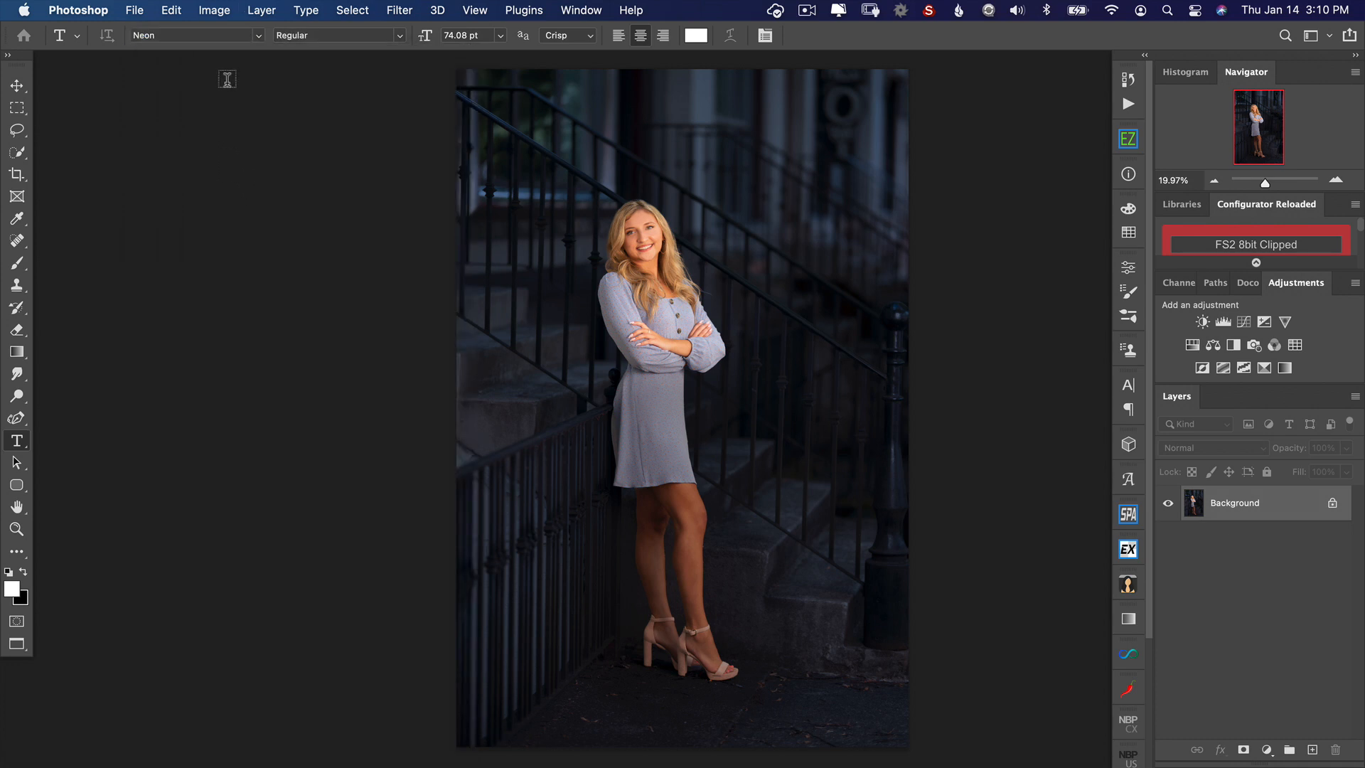
click(648, 168)
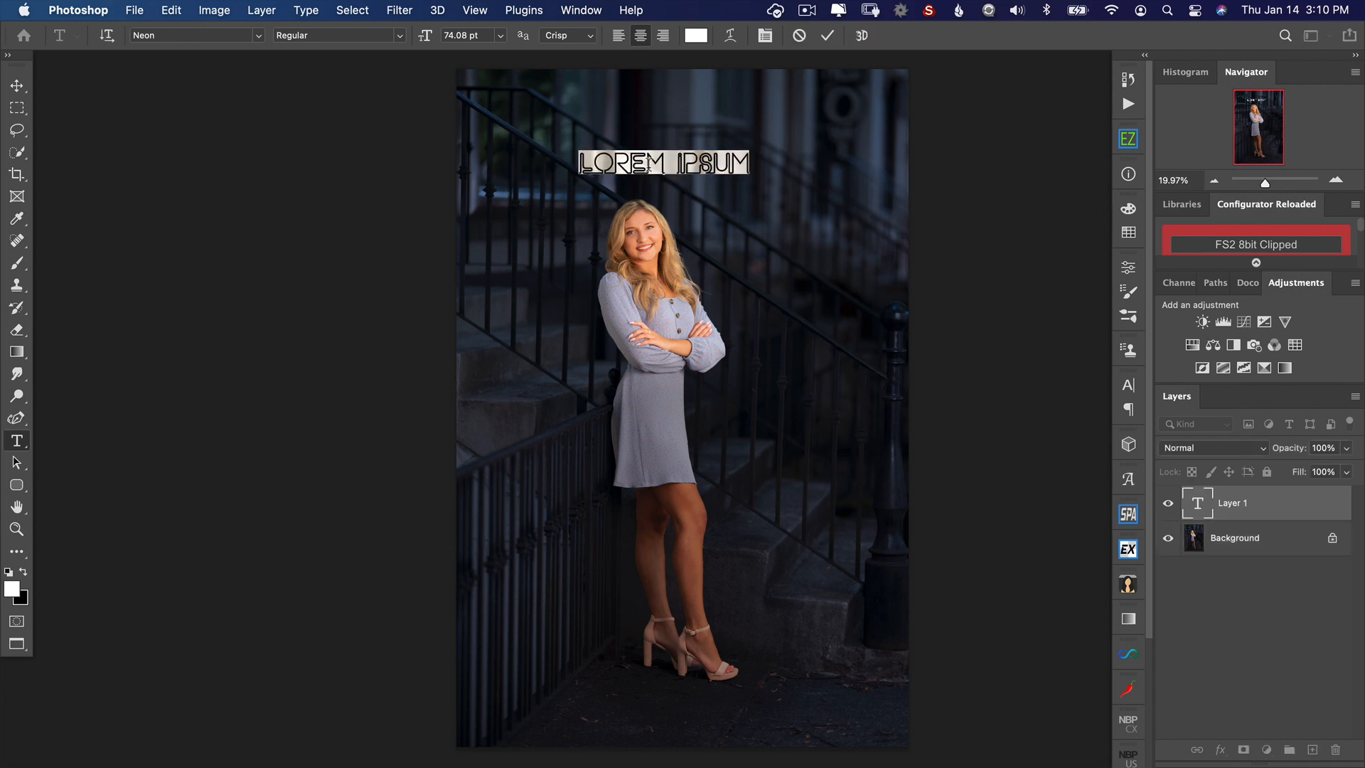
text(OPEN)
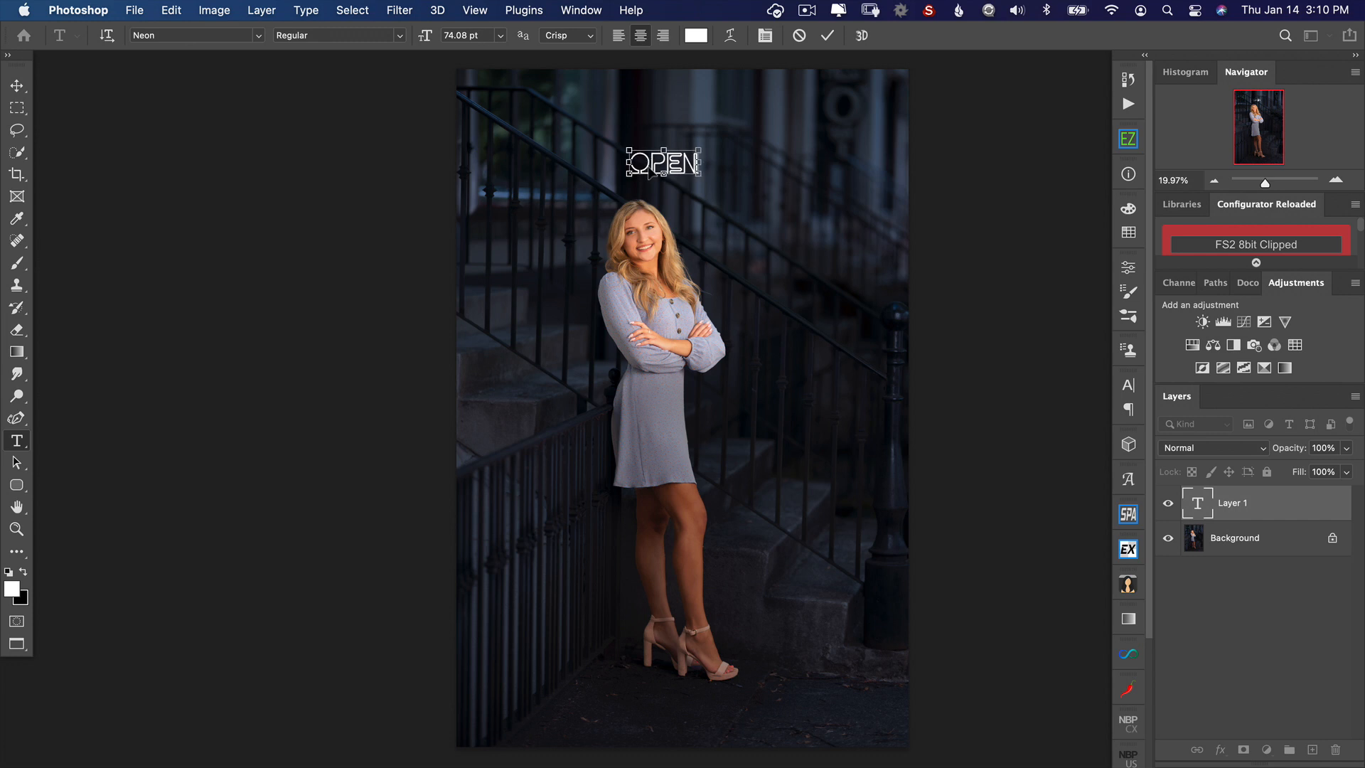
key(super+Return)
Step: Enlarge the OPEN text to about 217% and position it higher above the woman's head
drag(710, 173, 848, 283)
key(v)
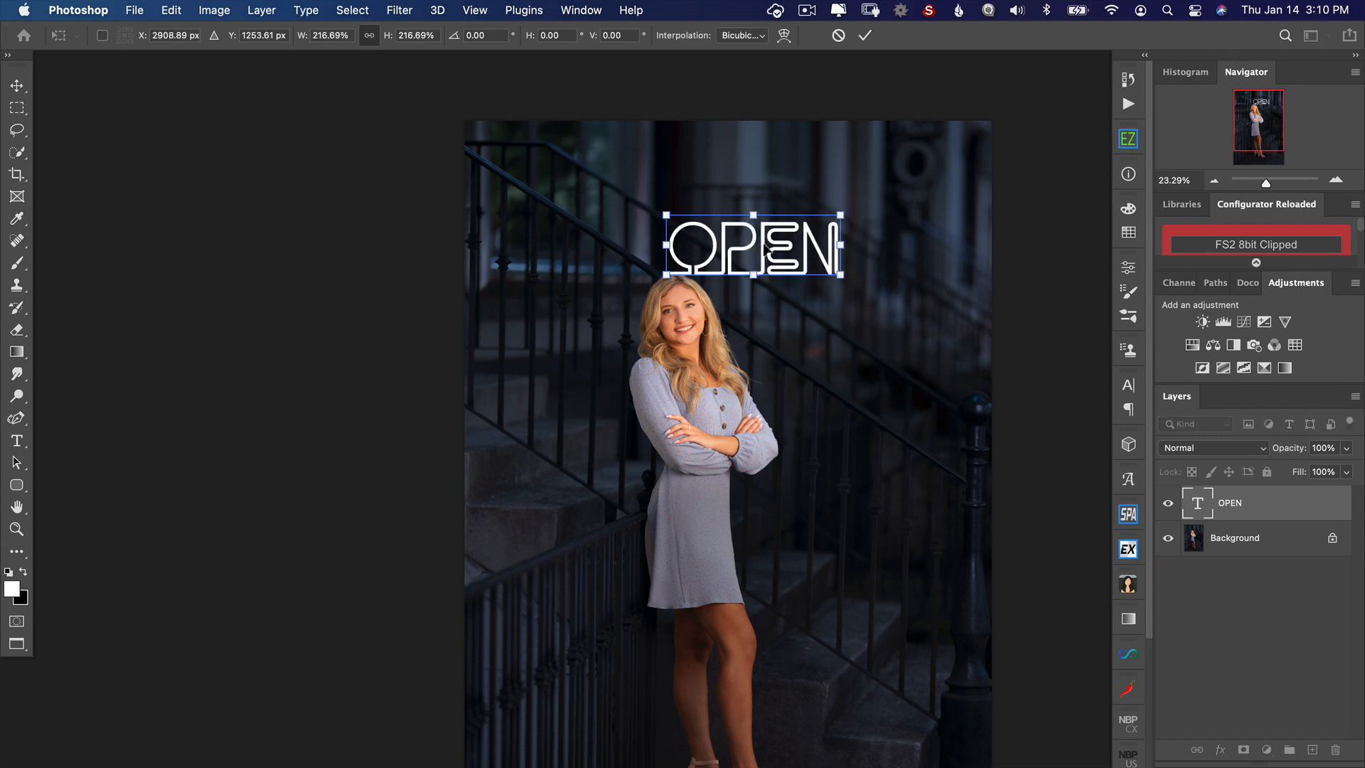
drag(764, 247, 737, 204)
key(Return)
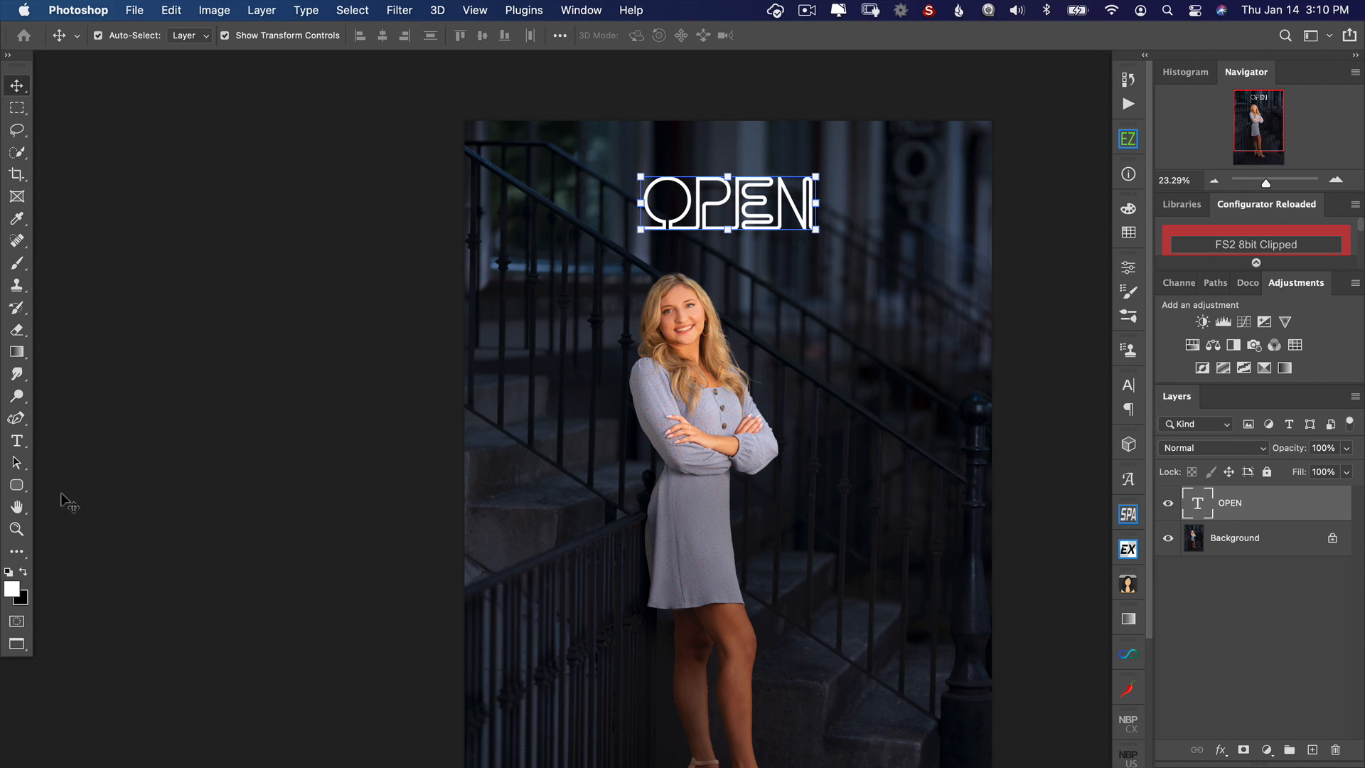
Step: Draw an unfilled rounded rectangle about 2084 × 1100 px around the OPEN text, with a 12.87 px stroke
click(20, 487)
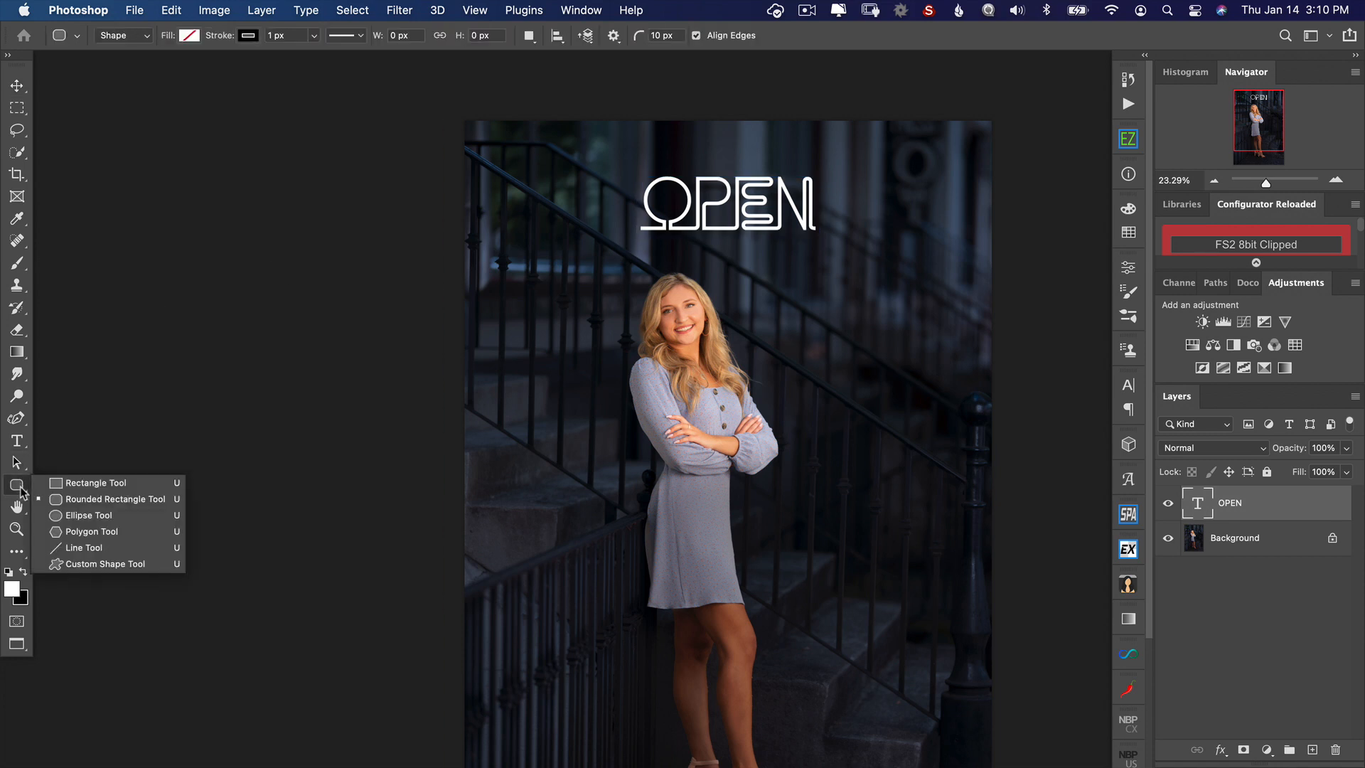
click(89, 495)
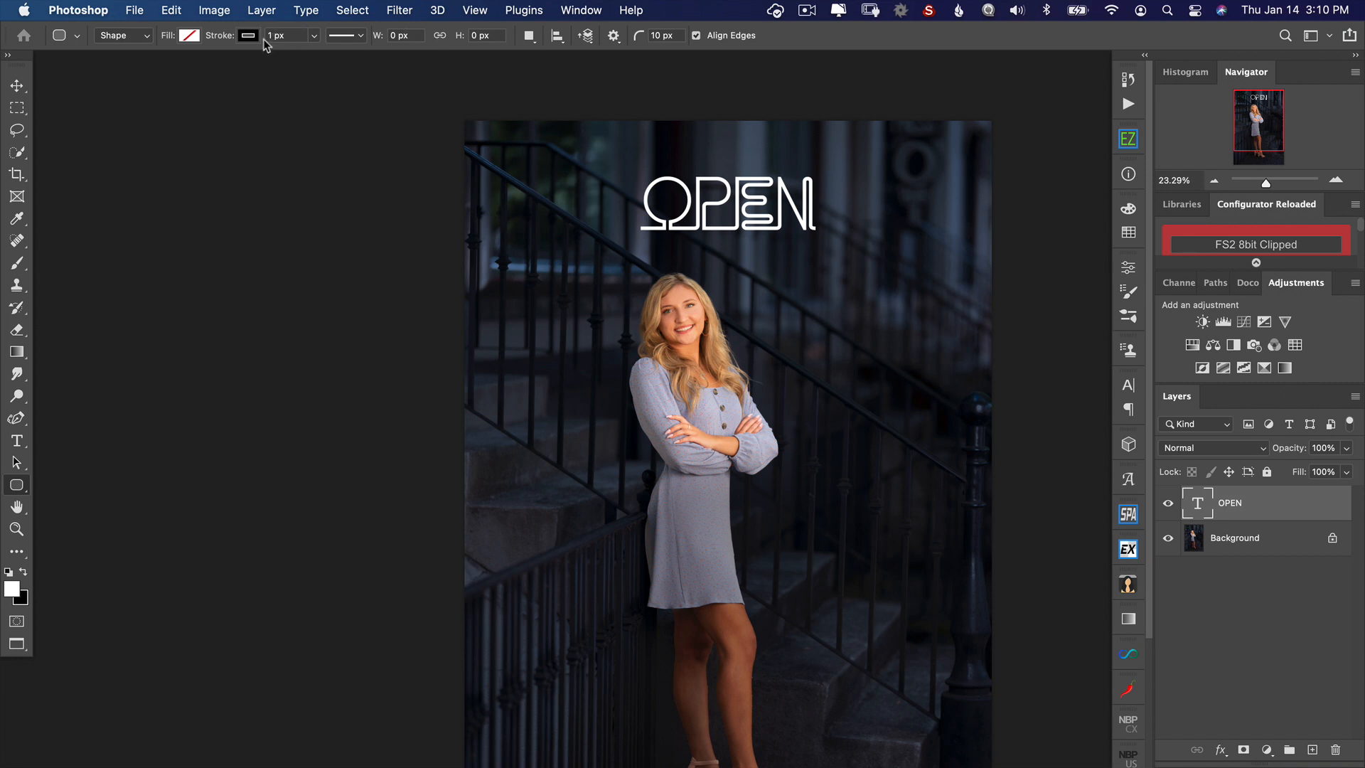
click(187, 37)
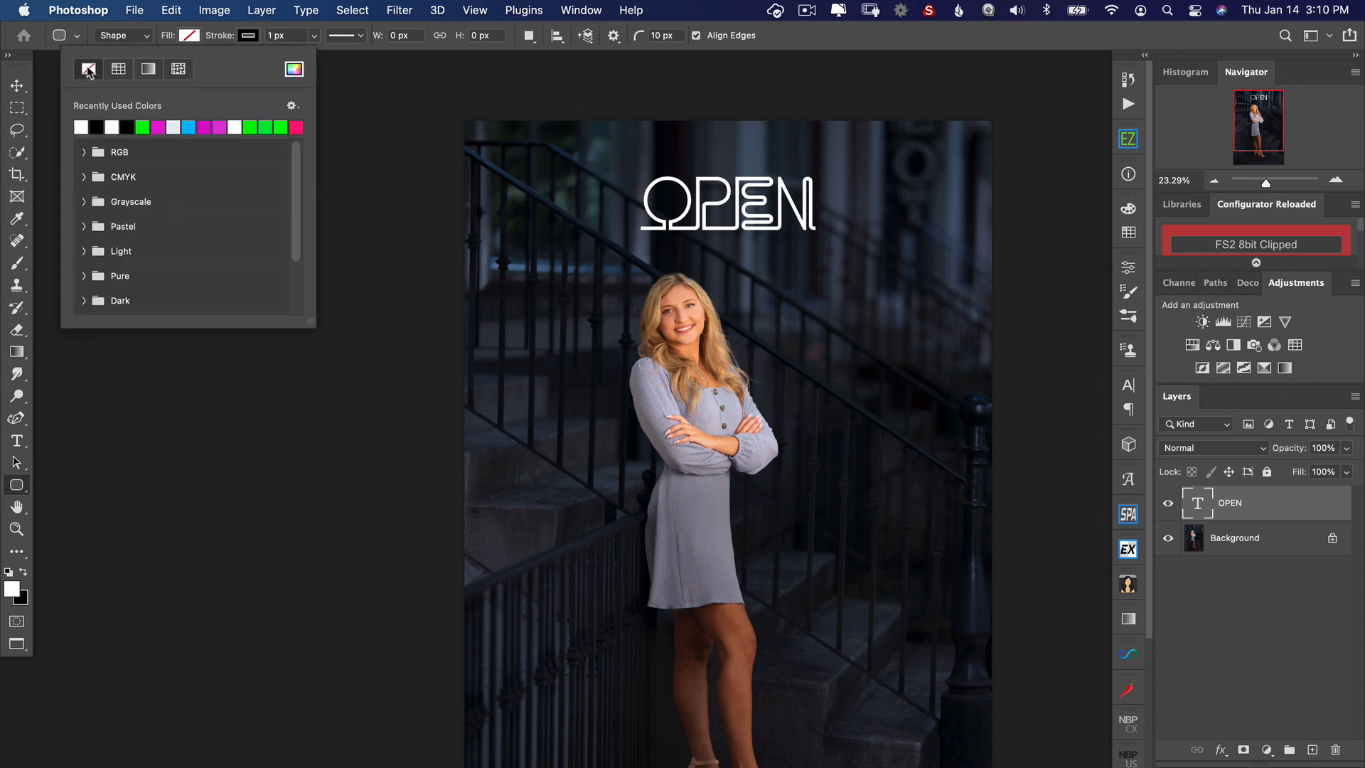
click(314, 35)
drag(313, 56, 314, 56)
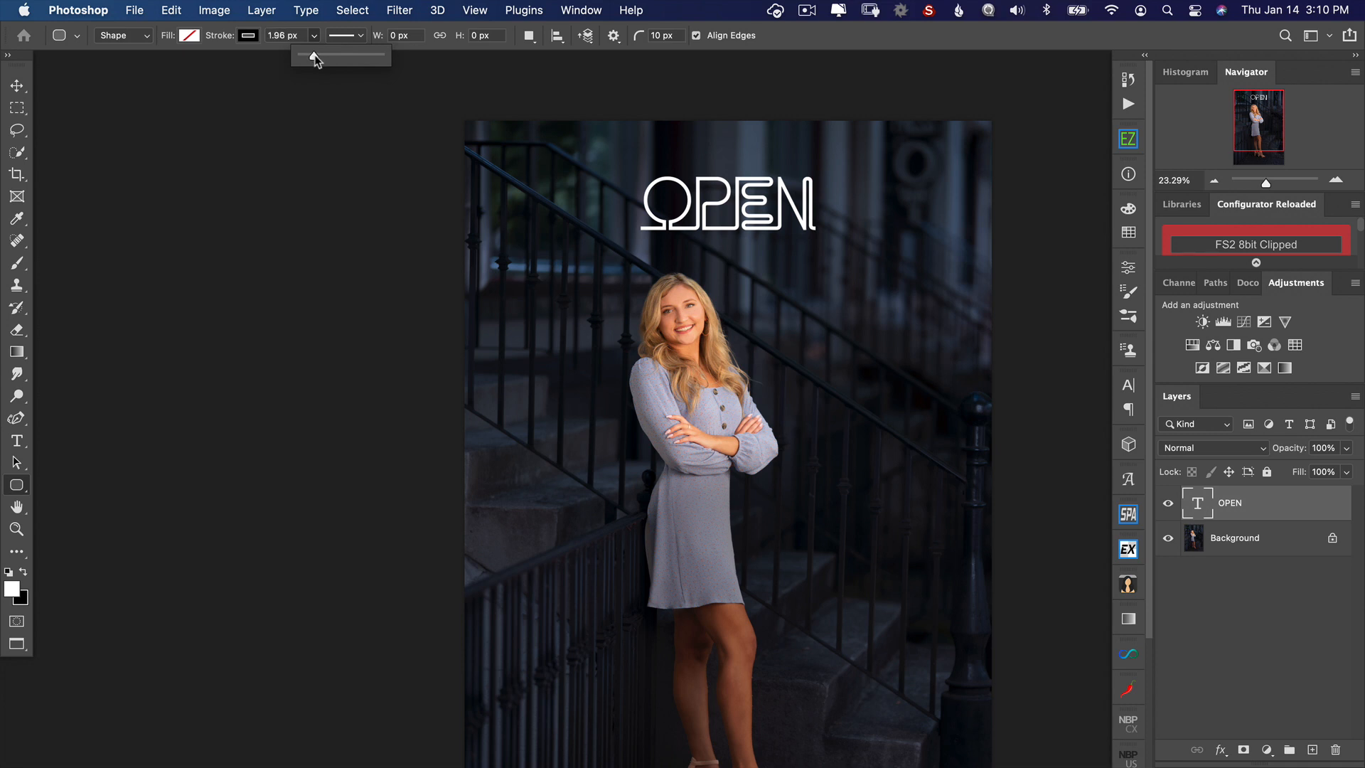
mouse_move(597, 151)
mouse_down()
mouse_move(633, 155)
mouse_move(682, 207)
mouse_move(872, 269)
mouse_move(832, 279)
mouse_move(904, 393)
mouse_move(844, 299)
mouse_move(771, 241)
mouse_move(832, 322)
mouse_move(894, 322)
mouse_move(899, 305)
mouse_move(875, 299)
mouse_move(853, 312)
mouse_move(900, 331)
mouse_move(884, 291)
mouse_move(863, 310)
mouse_move(808, 273)
mouse_move(828, 262)
mouse_up()
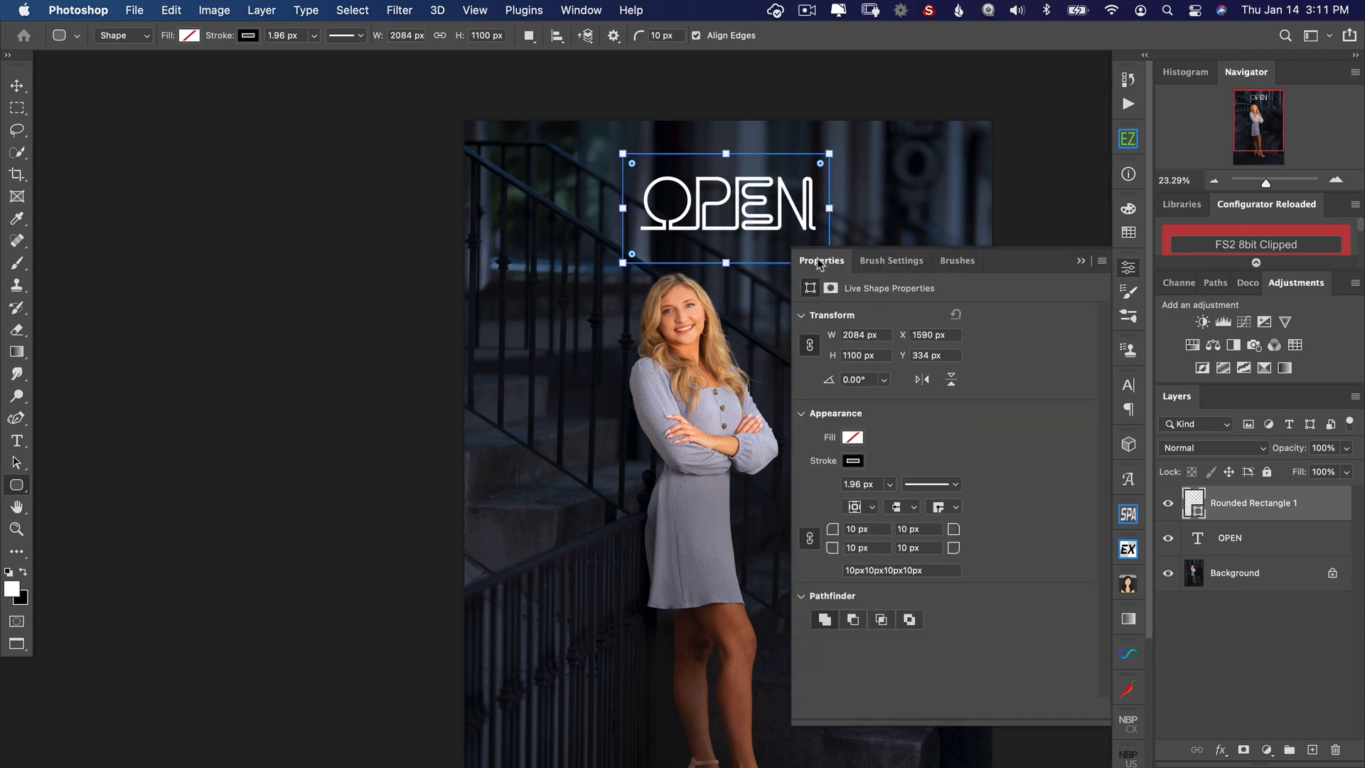
click(1132, 271)
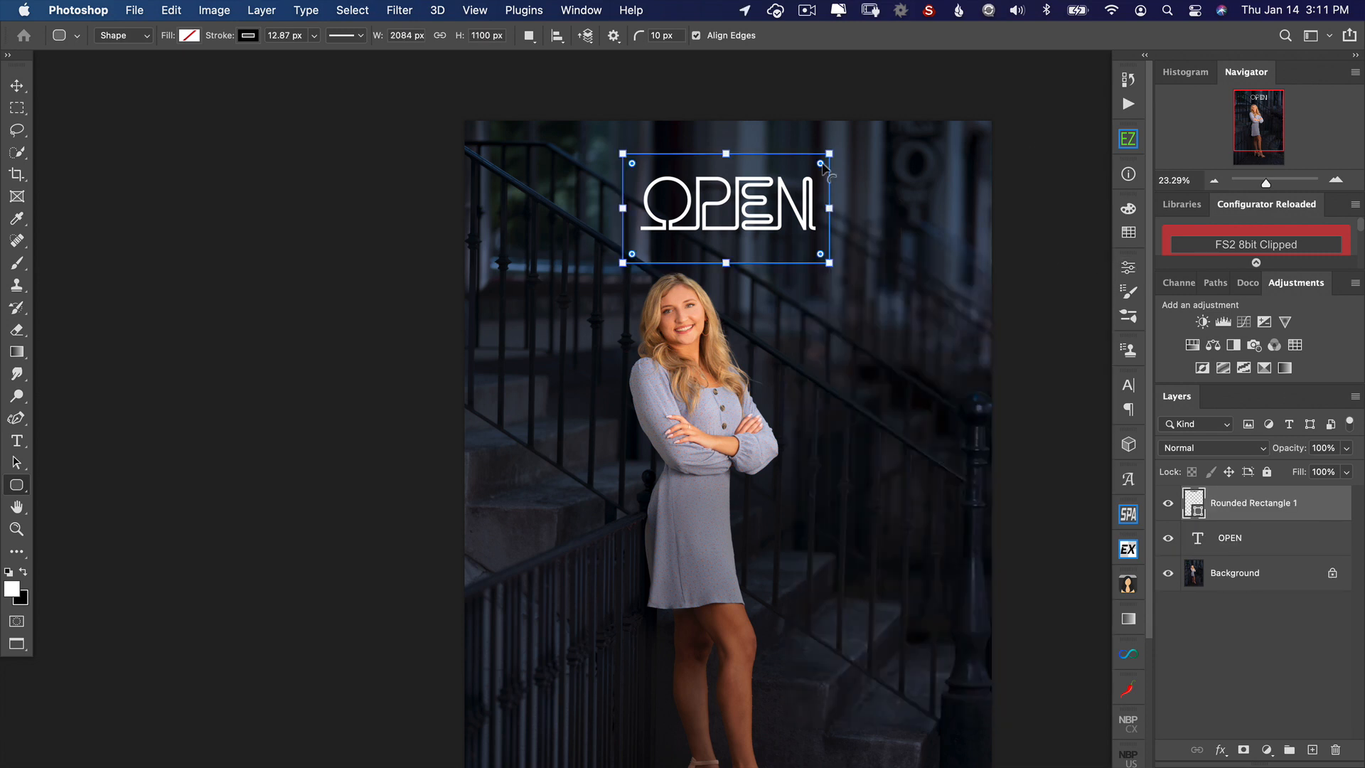
Step: Round the rectangle's corners strongly and reduce its height to about 965 px around the OPEN text
drag(821, 164, 788, 187)
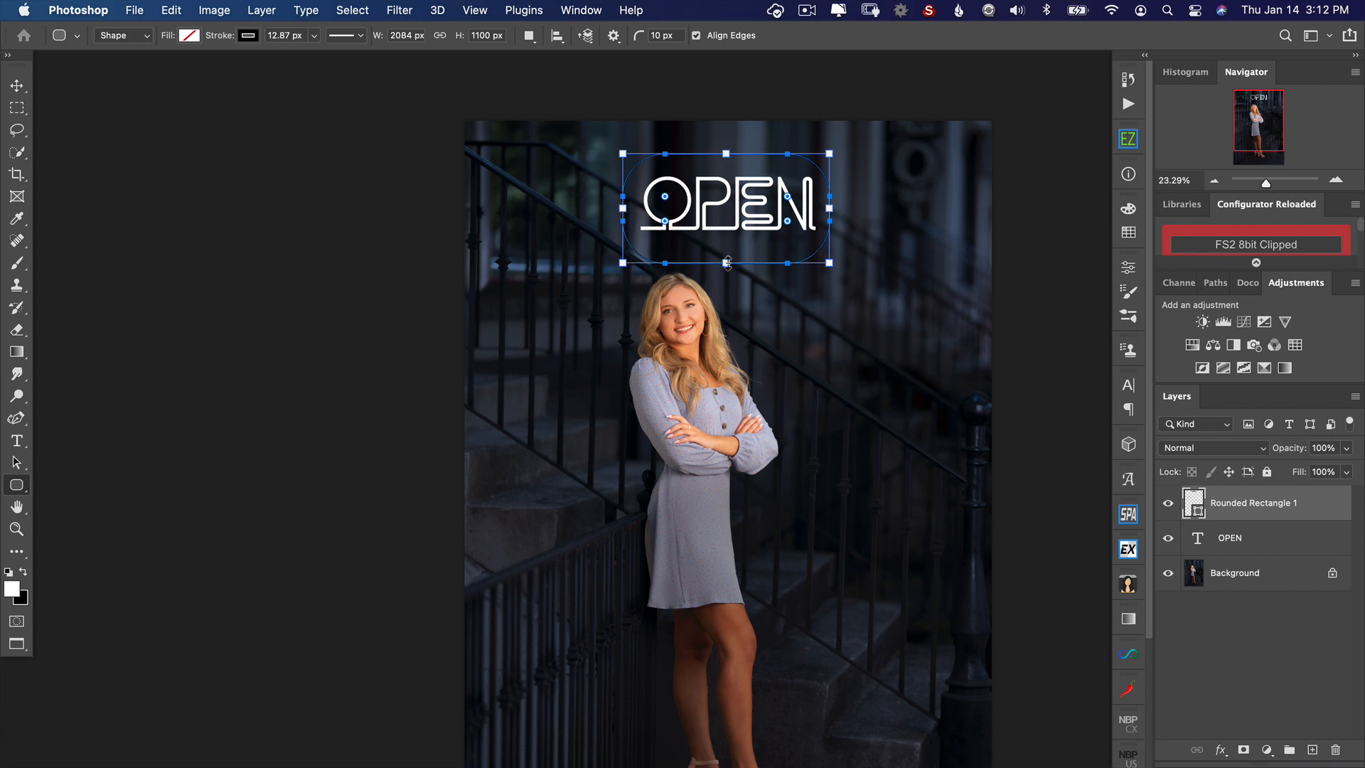
drag(728, 260, 729, 250)
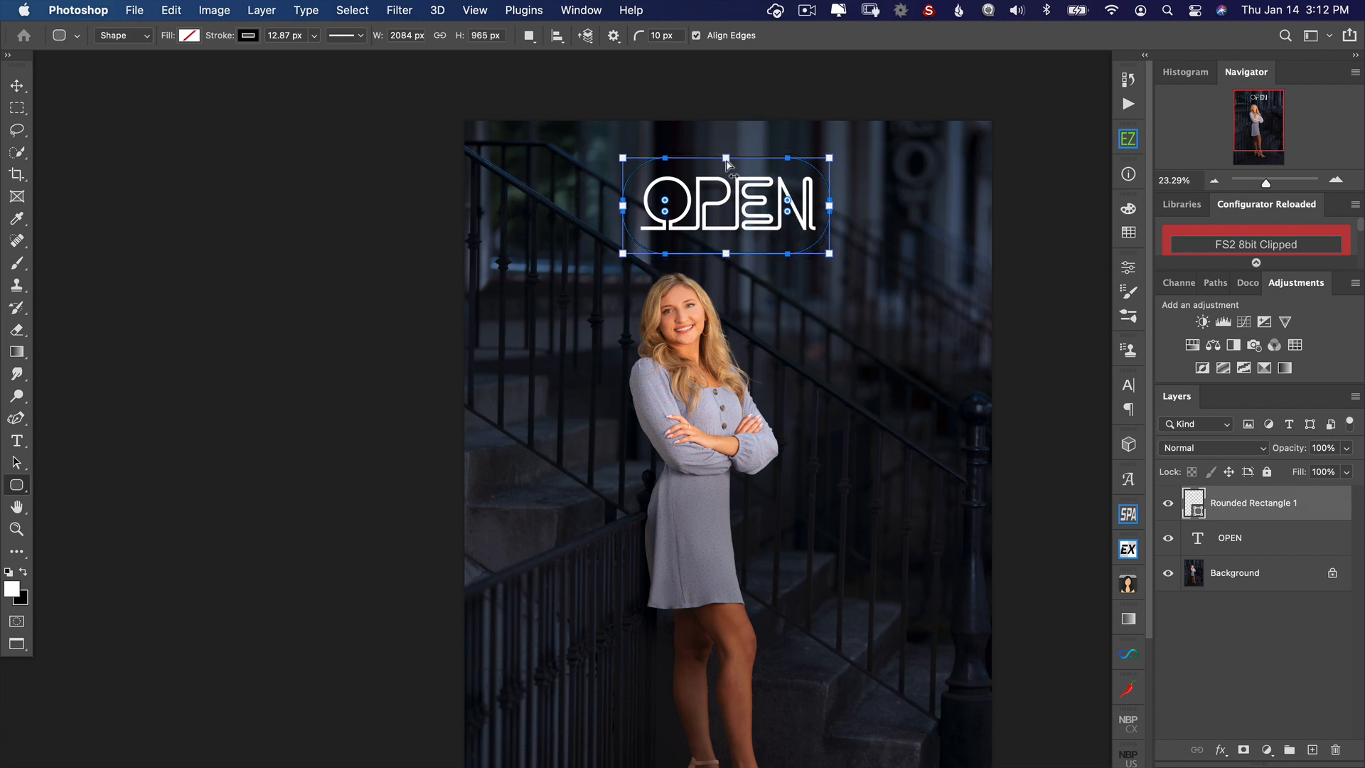
key(Return)
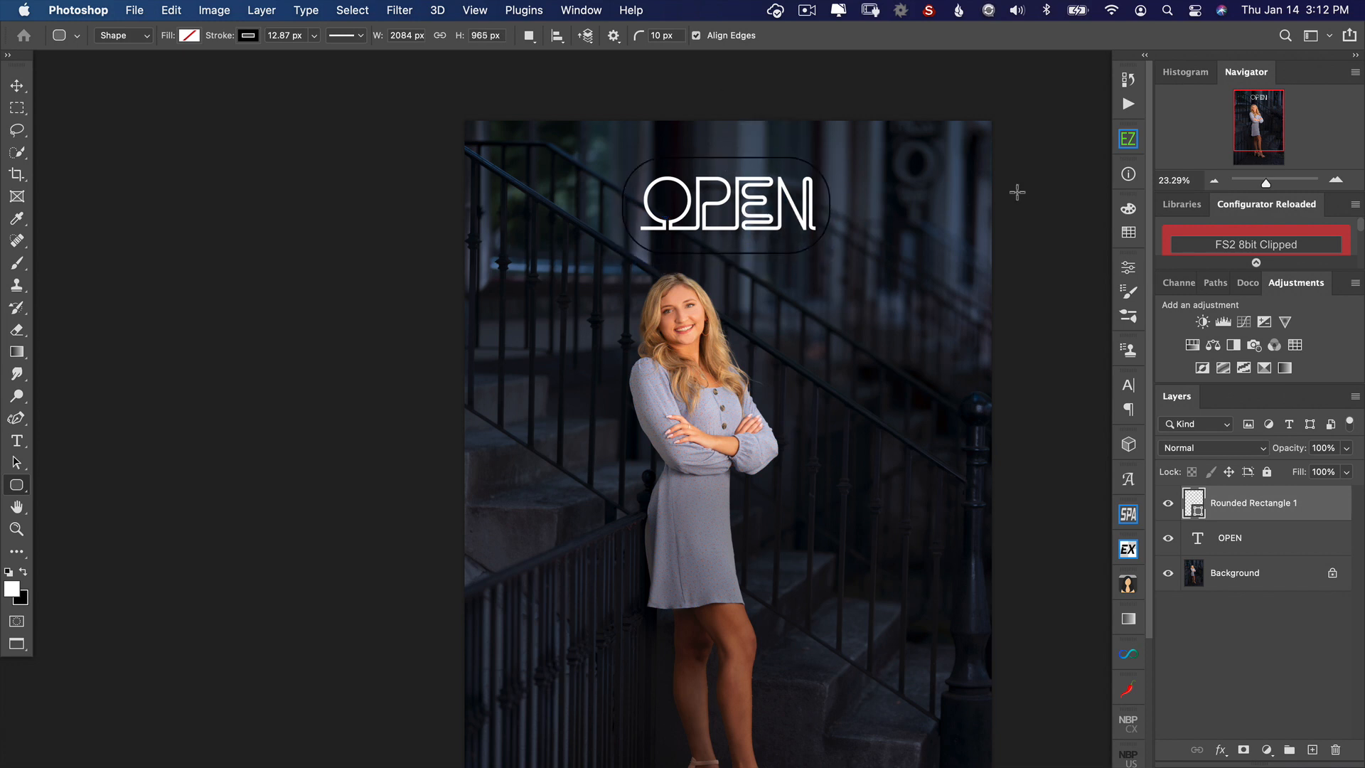
Step: Change the rounded rectangle's stroke color to white and its stroke width to 29.24 px
click(248, 37)
click(140, 126)
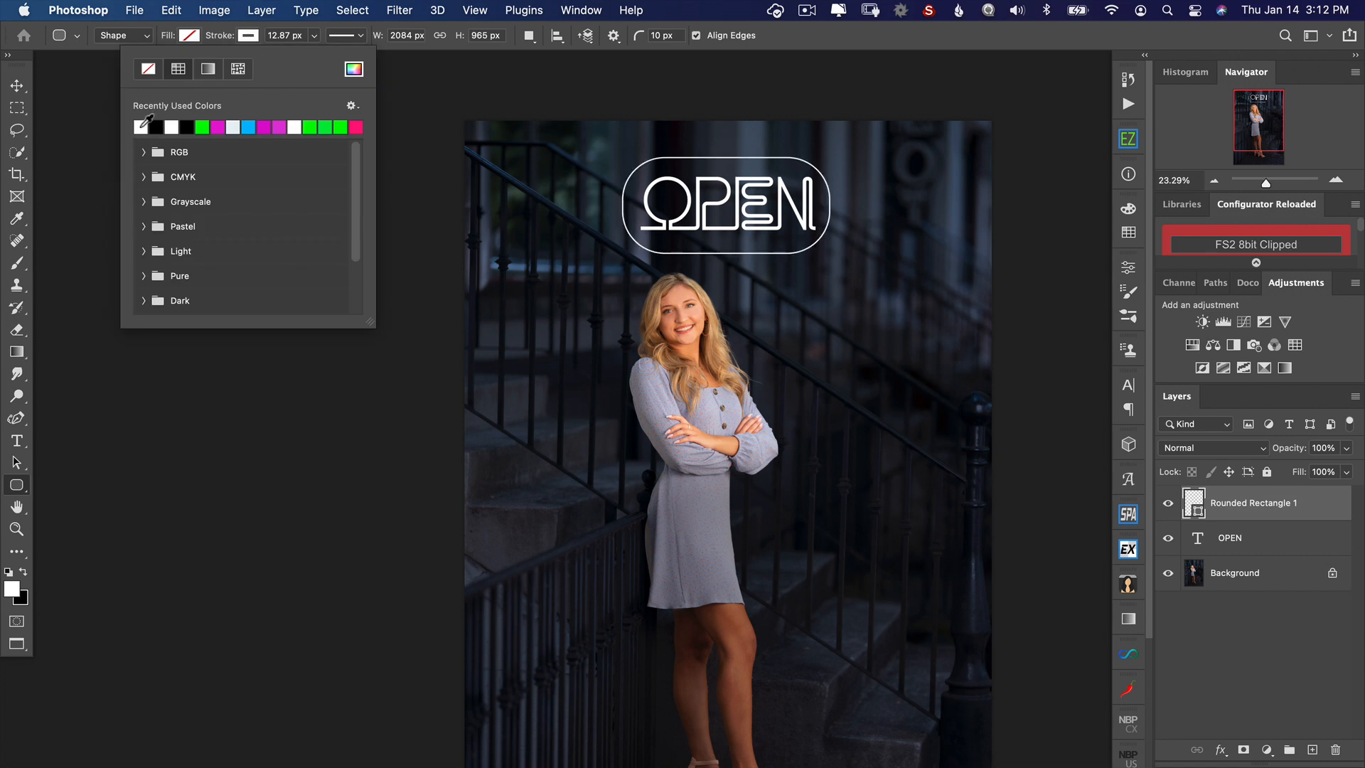
click(313, 37)
drag(312, 57, 319, 59)
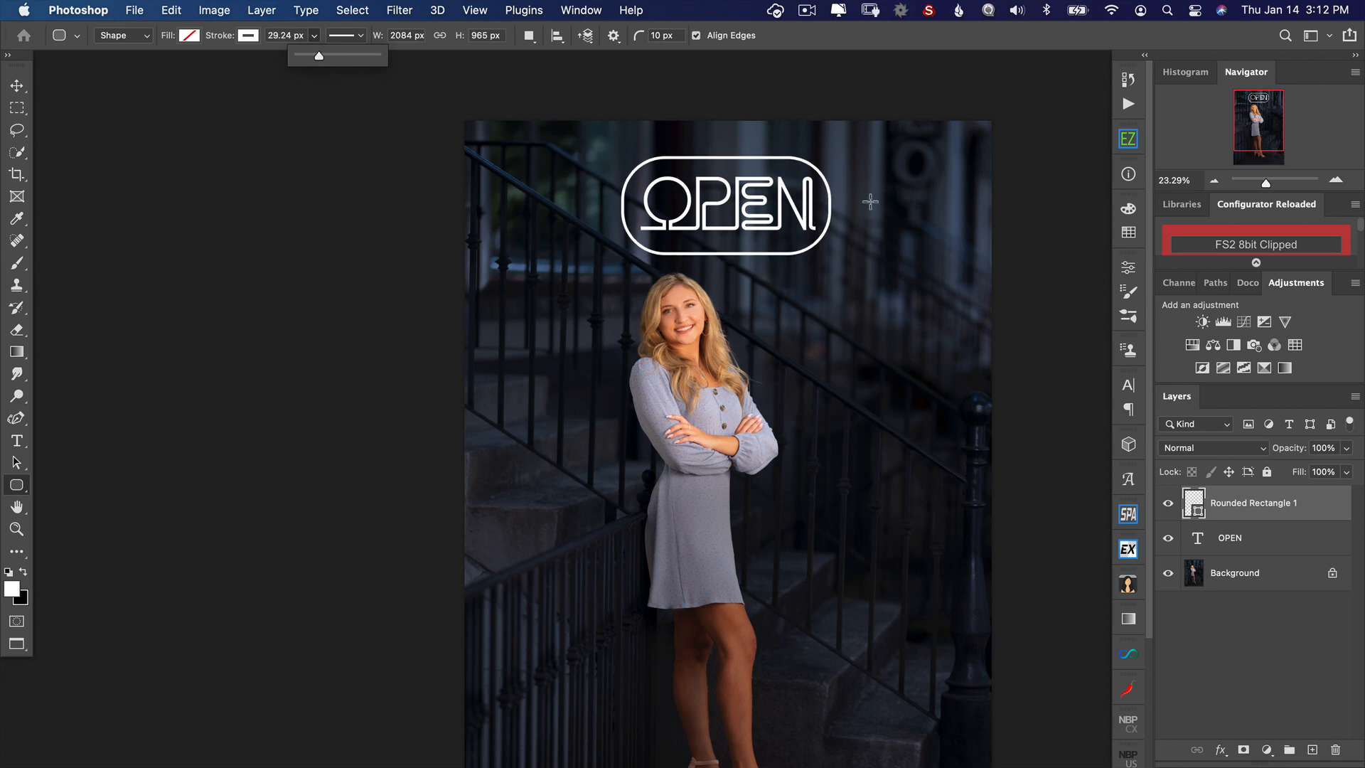
Step: Duplicate the rounded rectangle layer and enlarge the copy to about 106% width and 115% height as an outer frame
click(1258, 508)
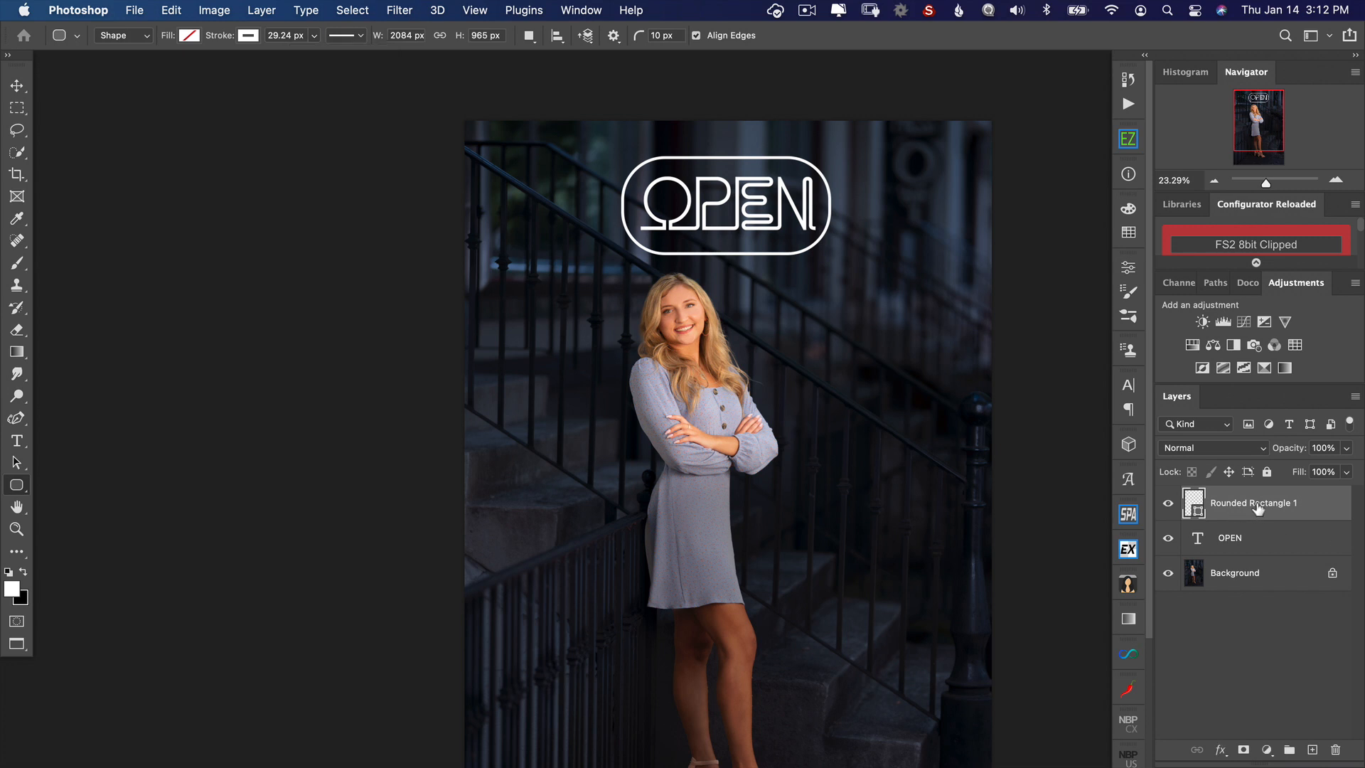
drag(1258, 508, 1312, 748)
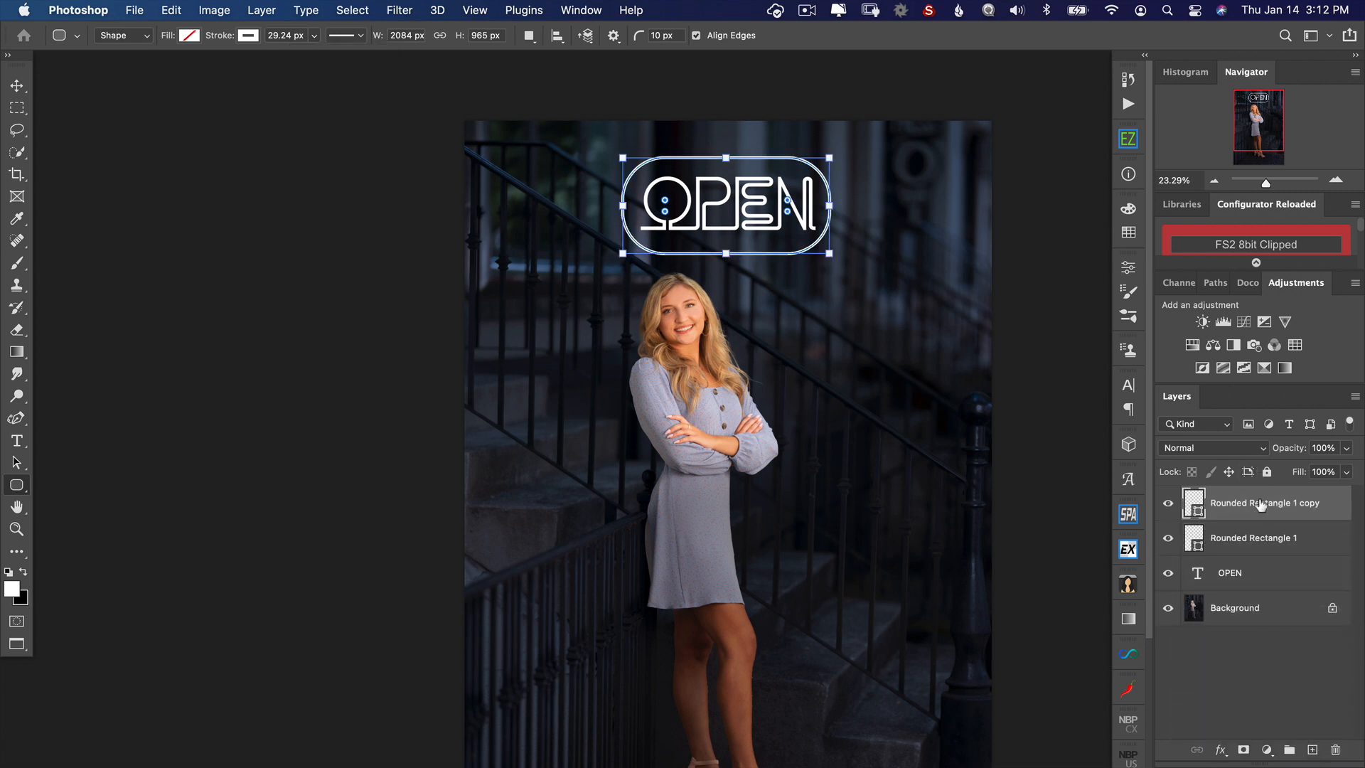
key(v)
mouse_move(832, 255)
mouse_down()
mouse_move(850, 270)
mouse_move(827, 245)
mouse_up()
drag(726, 149, 728, 149)
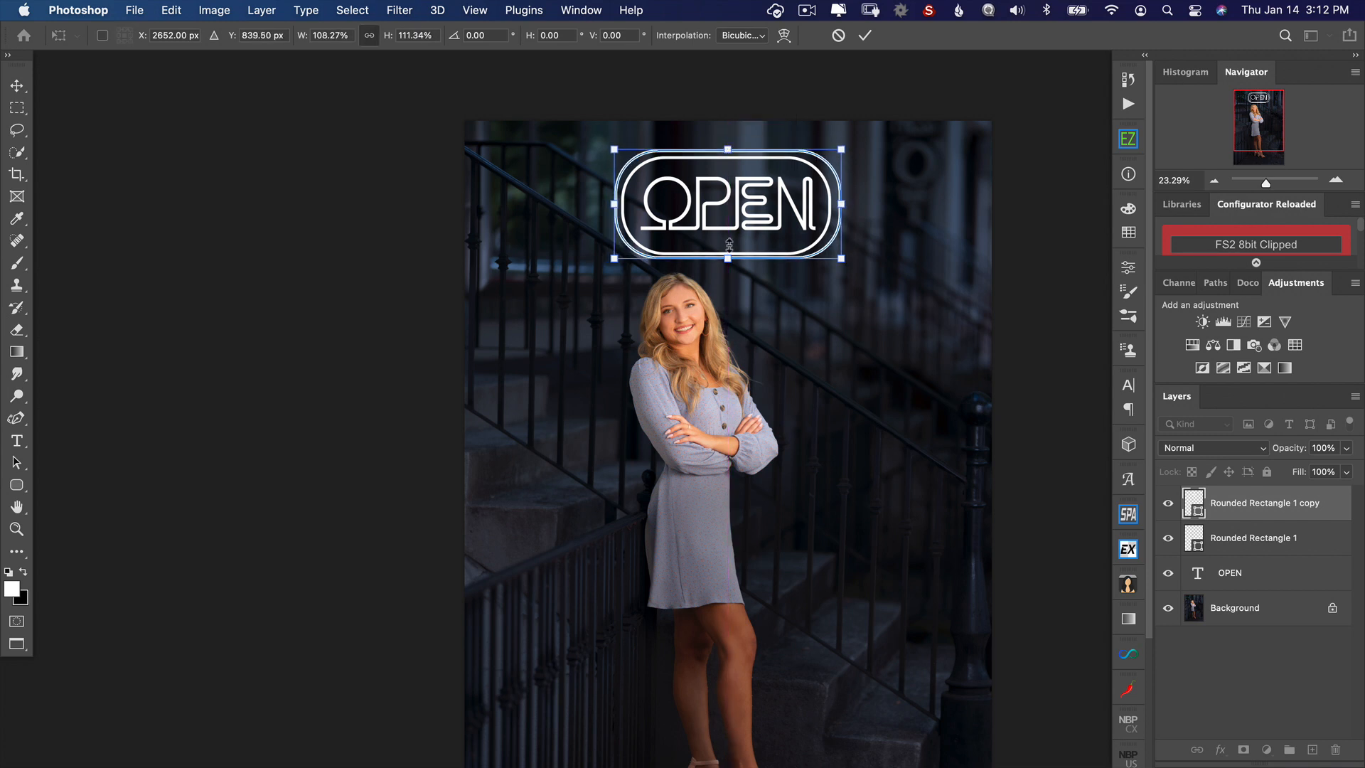
drag(732, 260, 728, 262)
drag(840, 204, 838, 204)
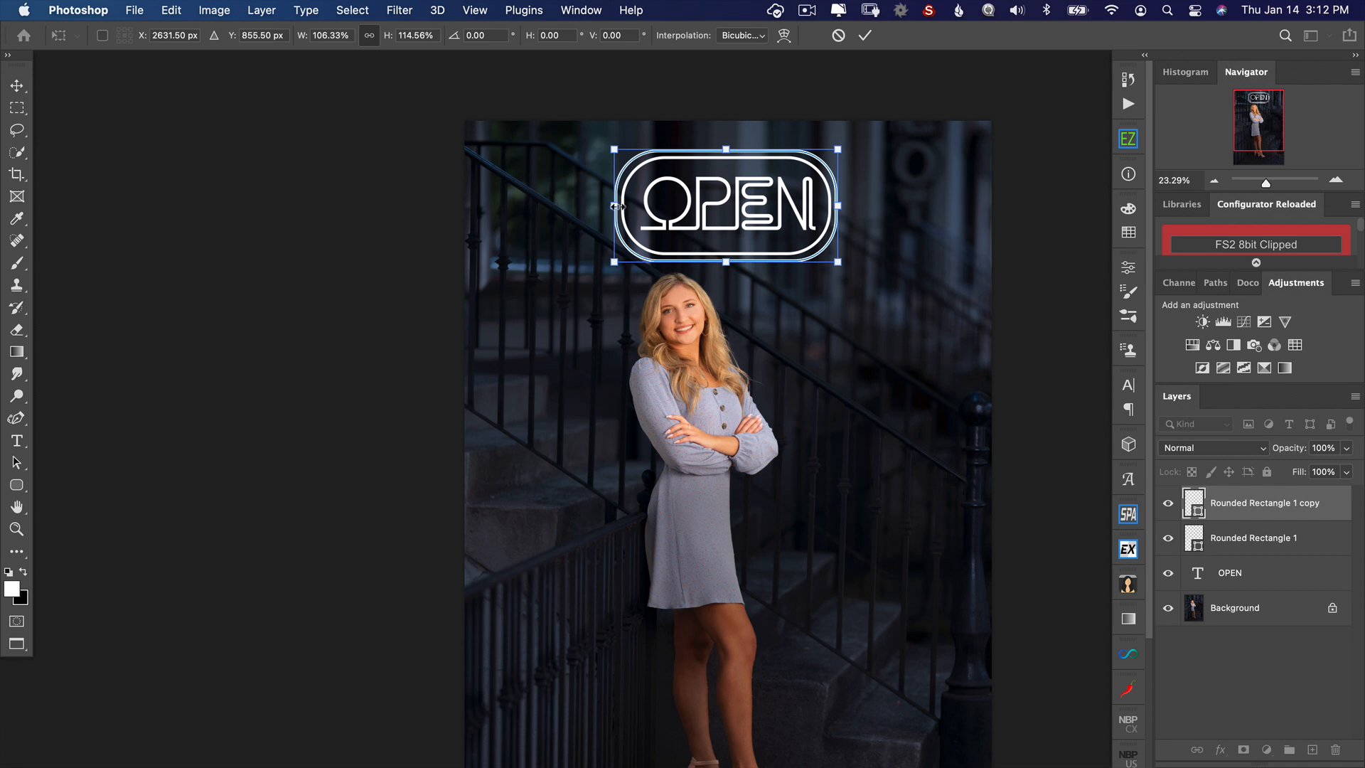
key(Return)
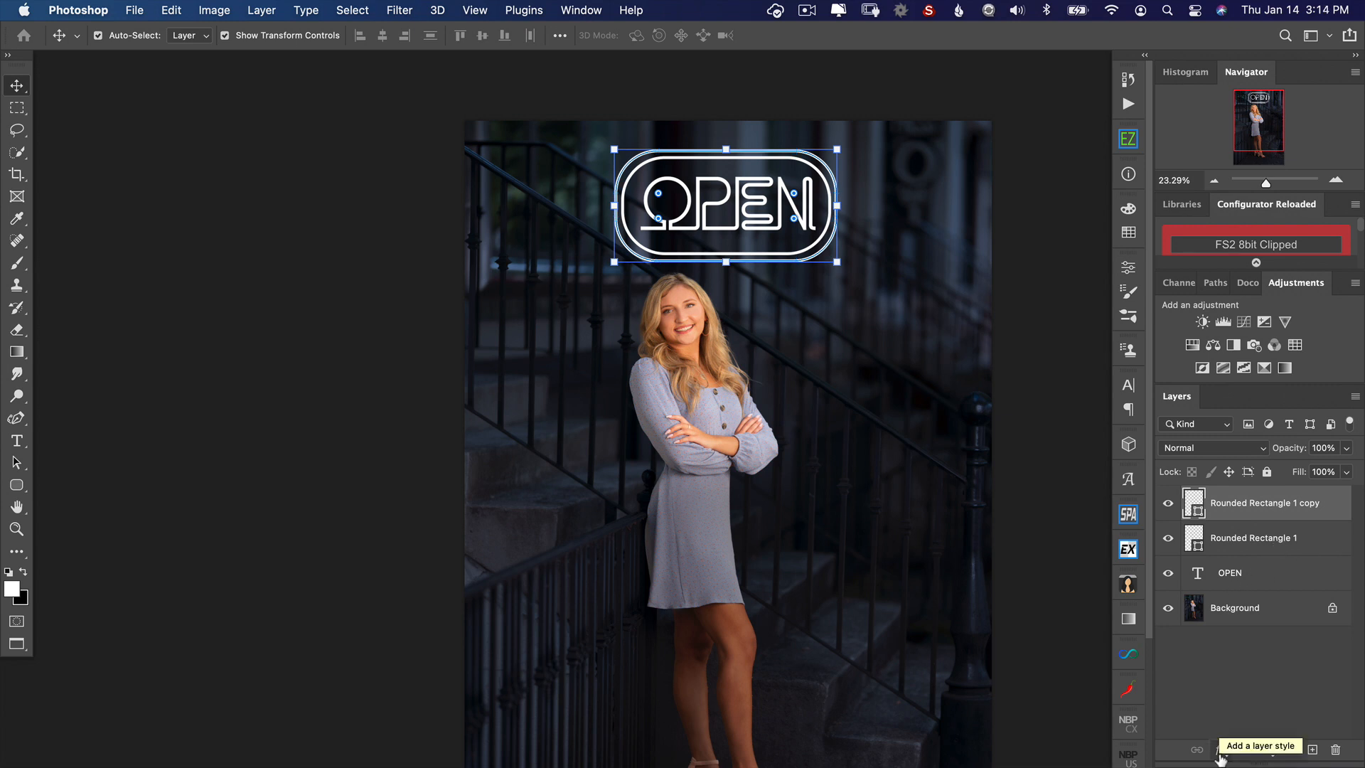
Step: Add an Inner Glow to the OPEN text layer with its source set to Edge
click(1247, 580)
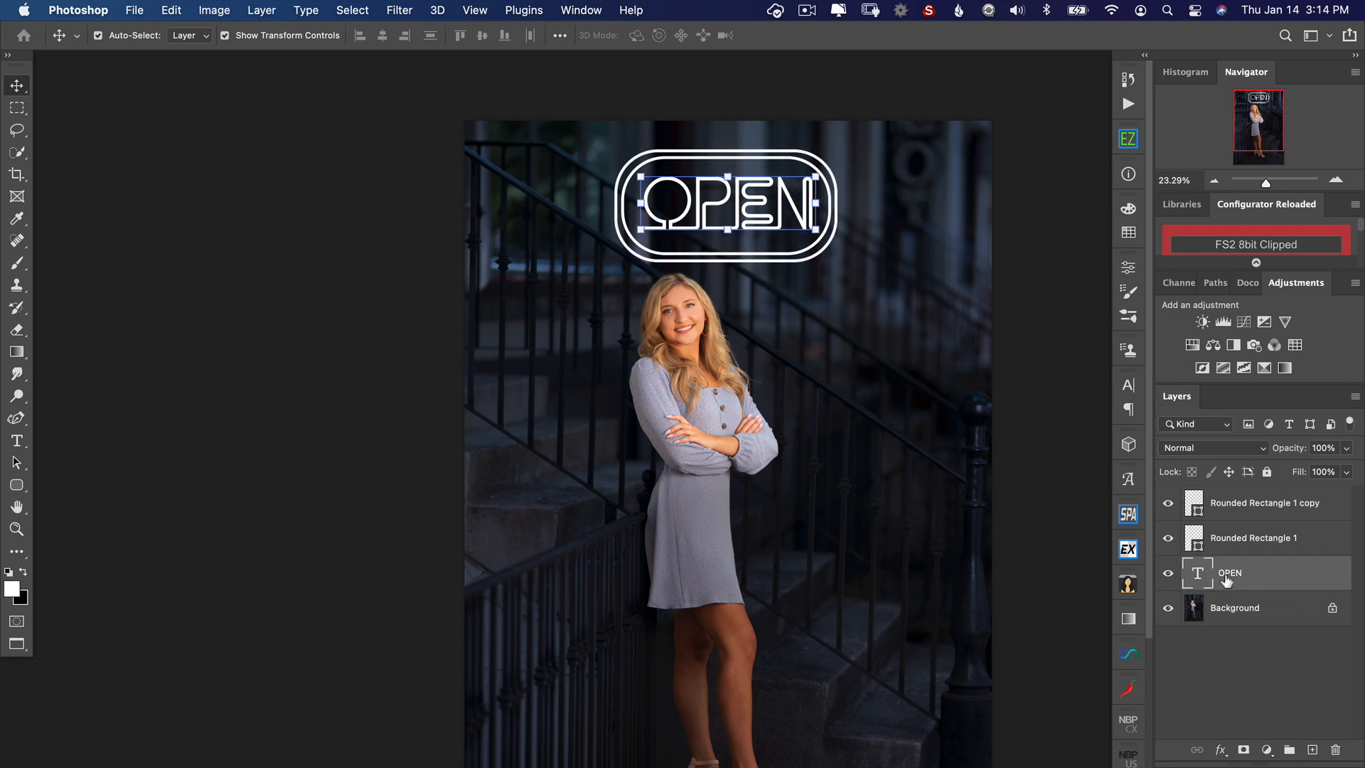
click(1221, 751)
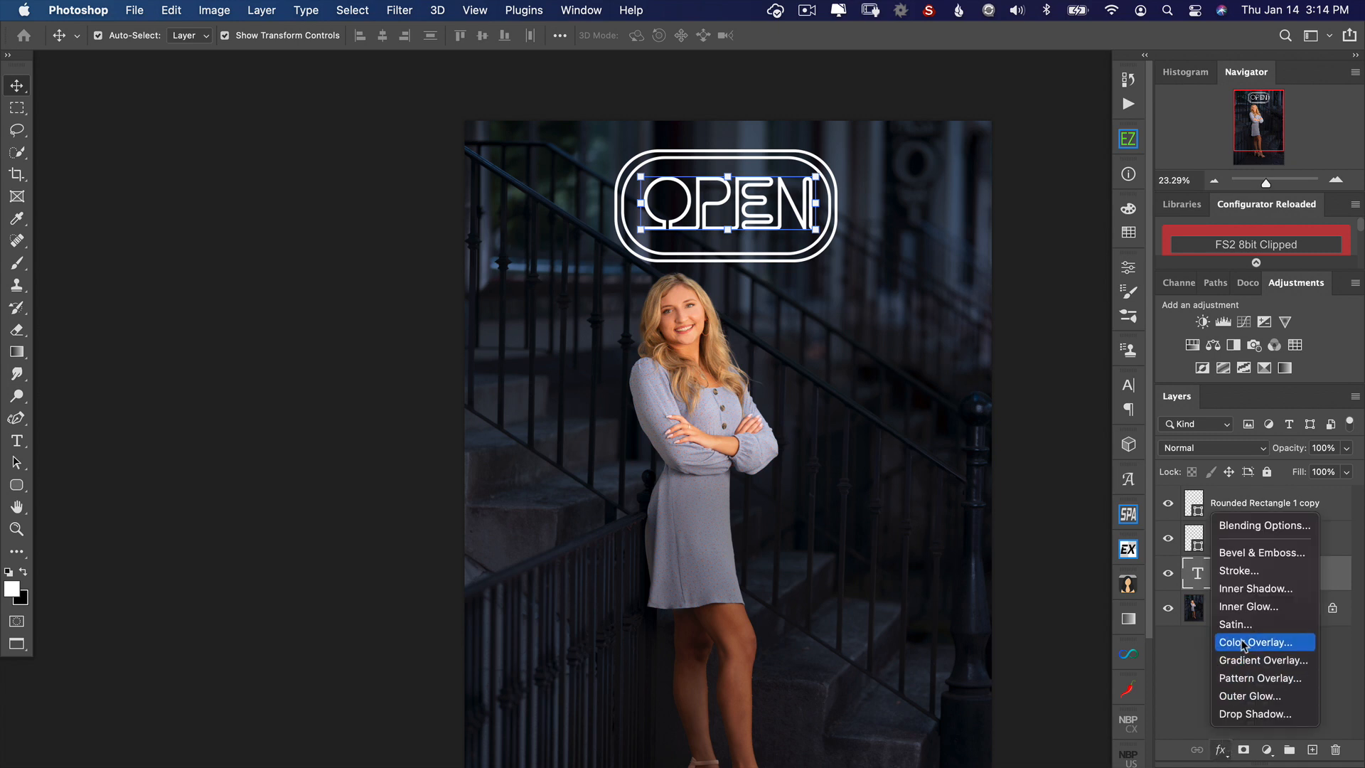
click(1240, 605)
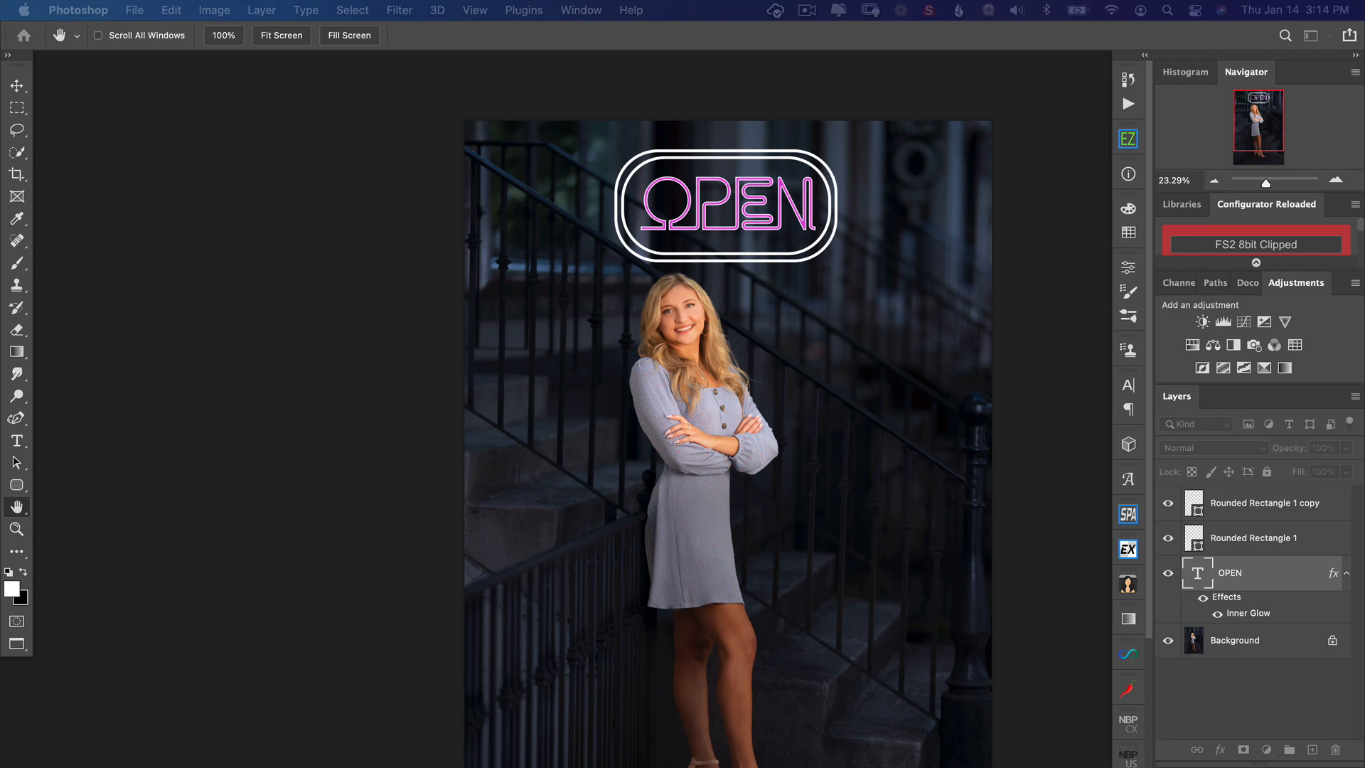
drag(1362, 592, 938, 640)
scroll(1029, 504, down, 6)
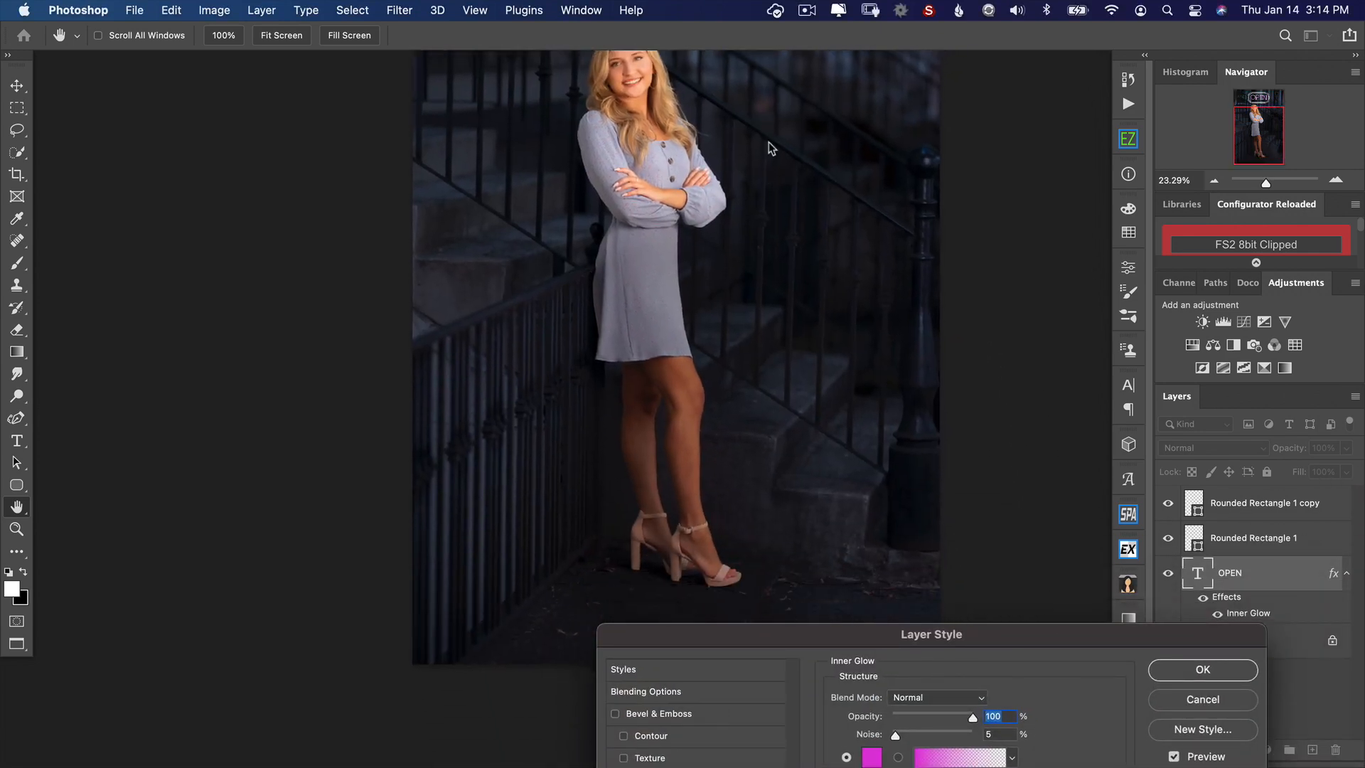
scroll(770, 149, up, 6)
scroll(666, 372, up, 3)
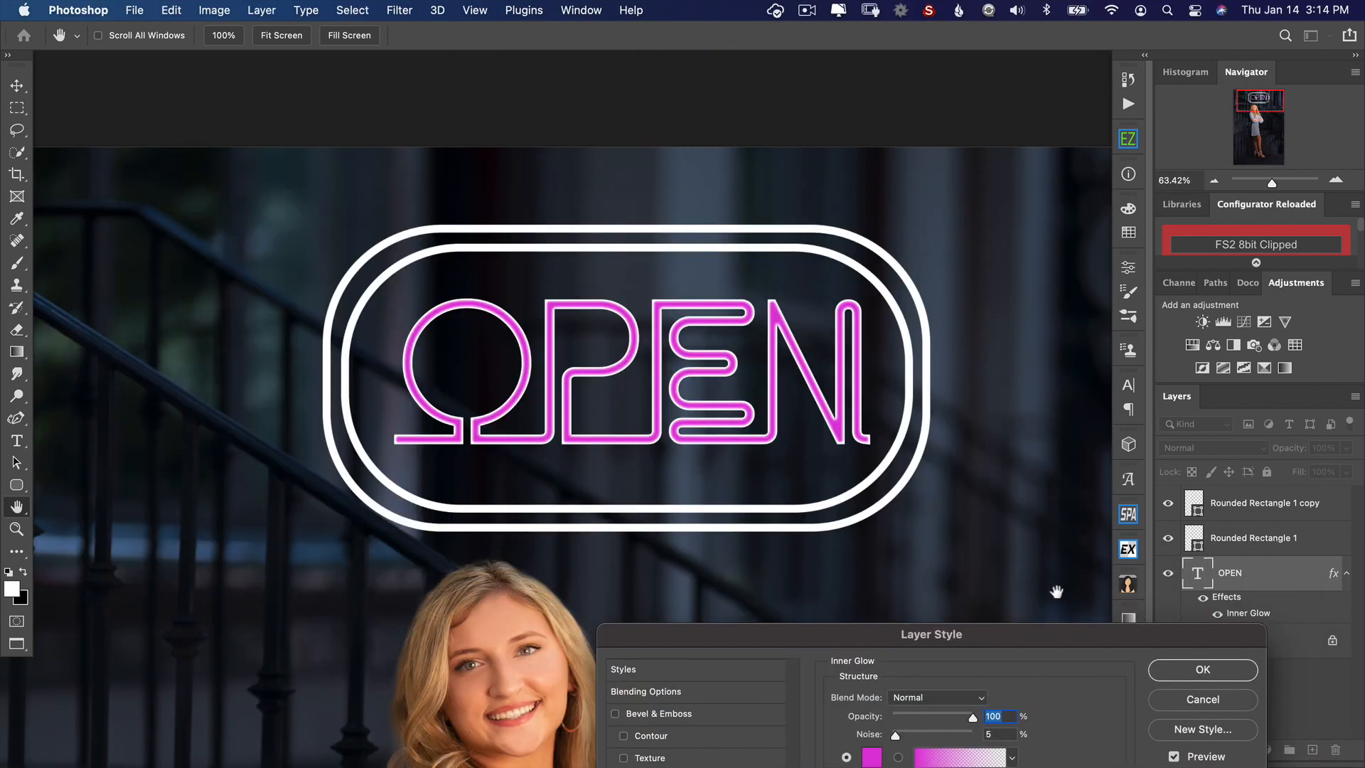
drag(1066, 634, 1115, 332)
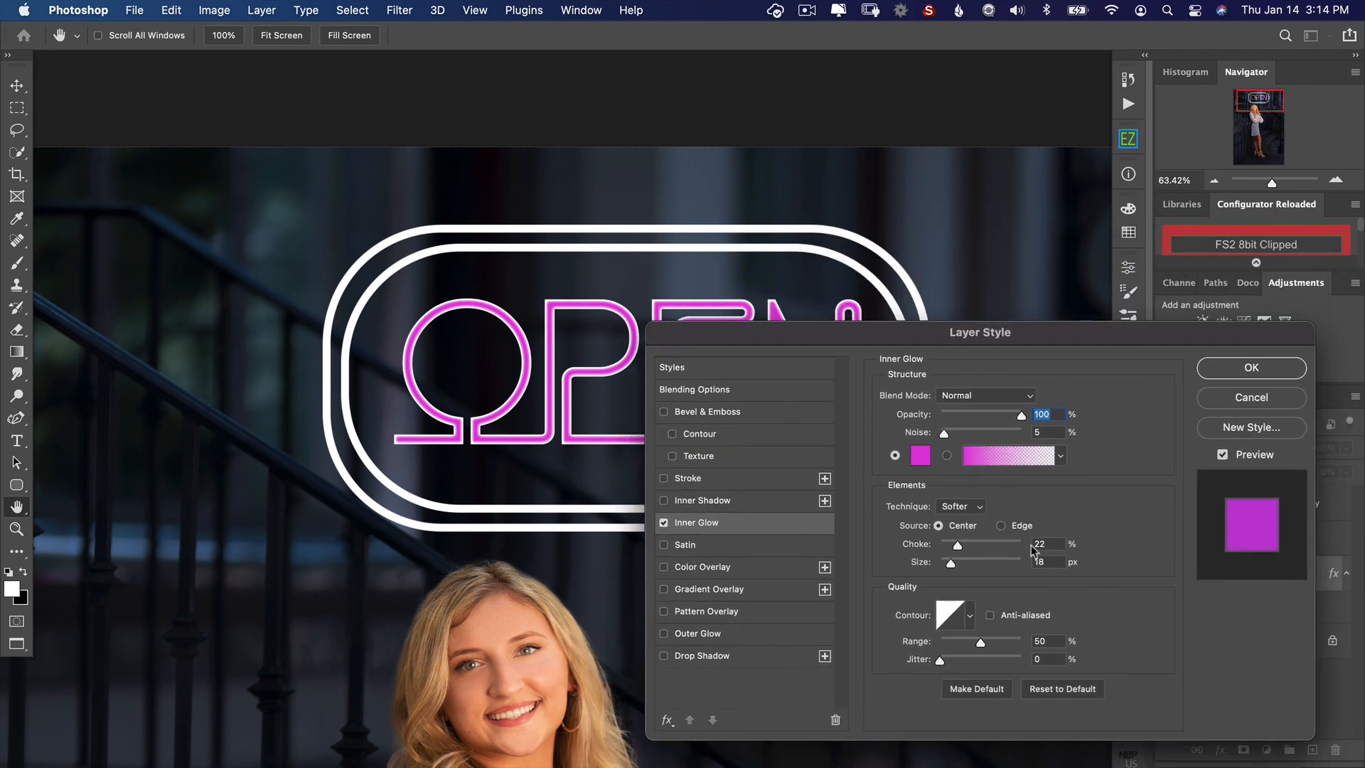
click(1000, 526)
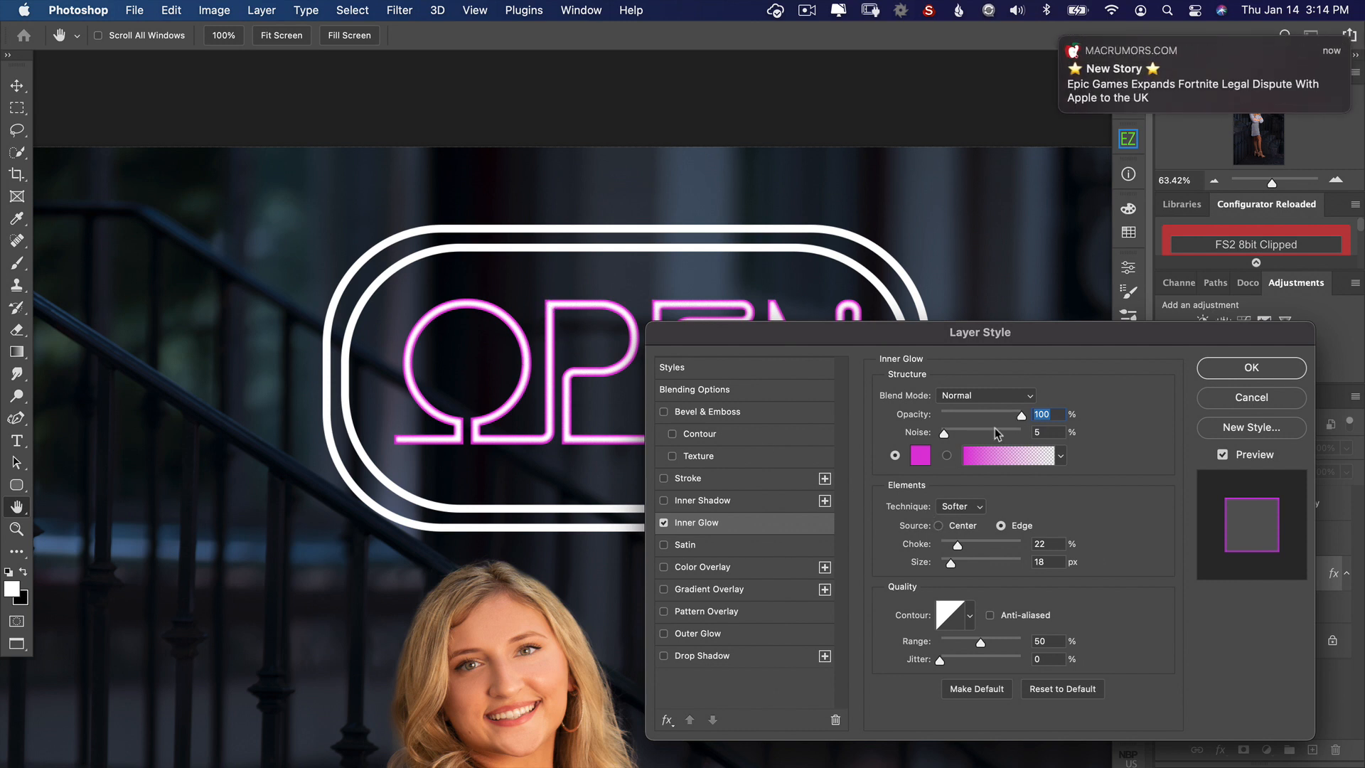
Step: Set the OPEN text's inner glow color to red f91010, with 53% choke and 9 px size
drag(911, 335, 913, 301)
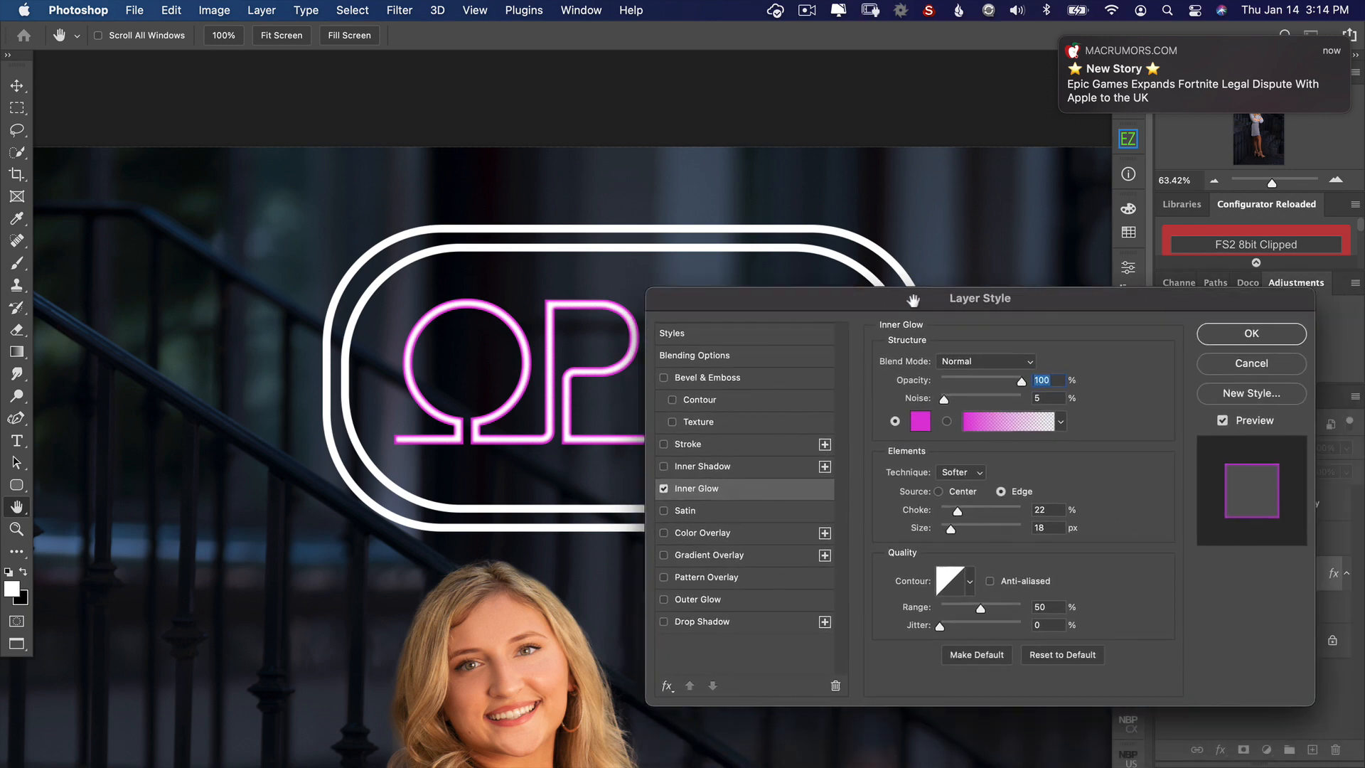
click(919, 422)
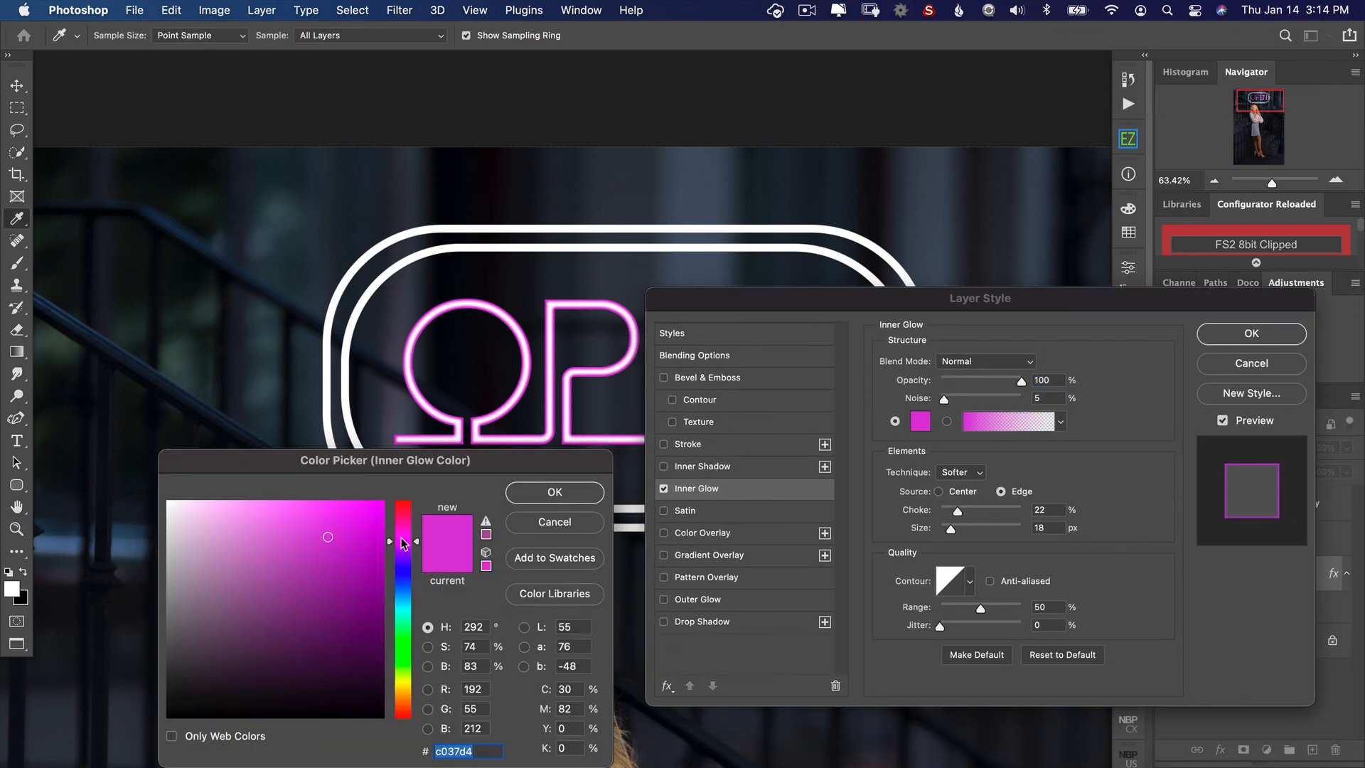
drag(403, 544, 402, 472)
click(370, 505)
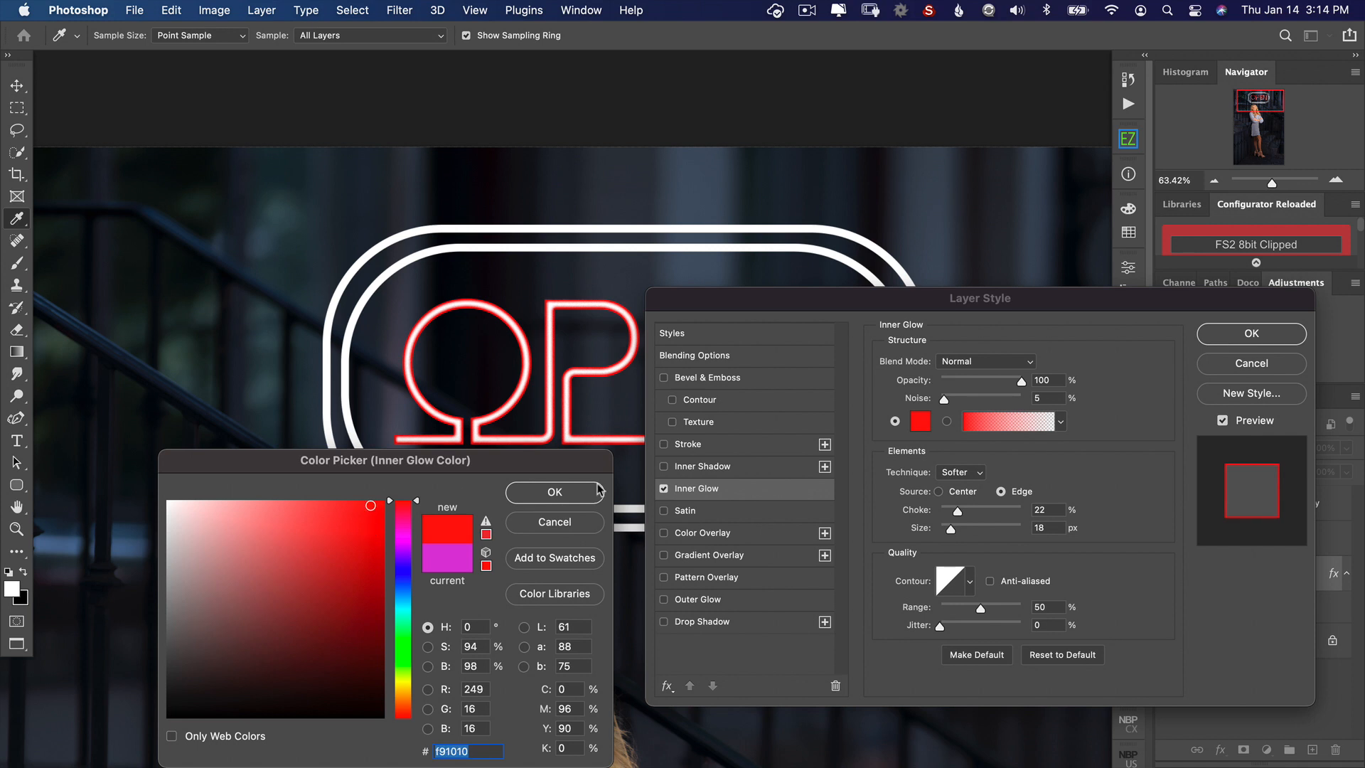
click(597, 491)
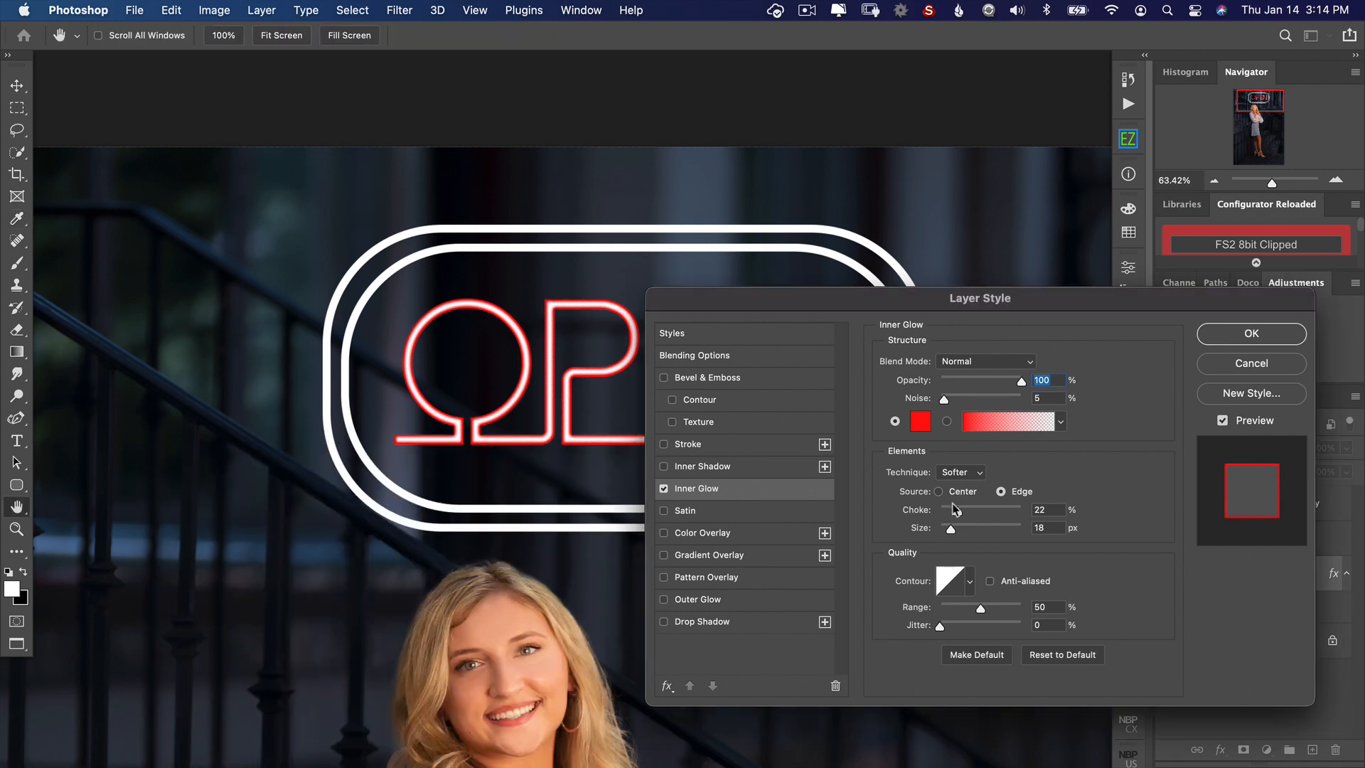
mouse_move(957, 511)
mouse_down()
mouse_move(981, 514)
mouse_move(946, 528)
mouse_up()
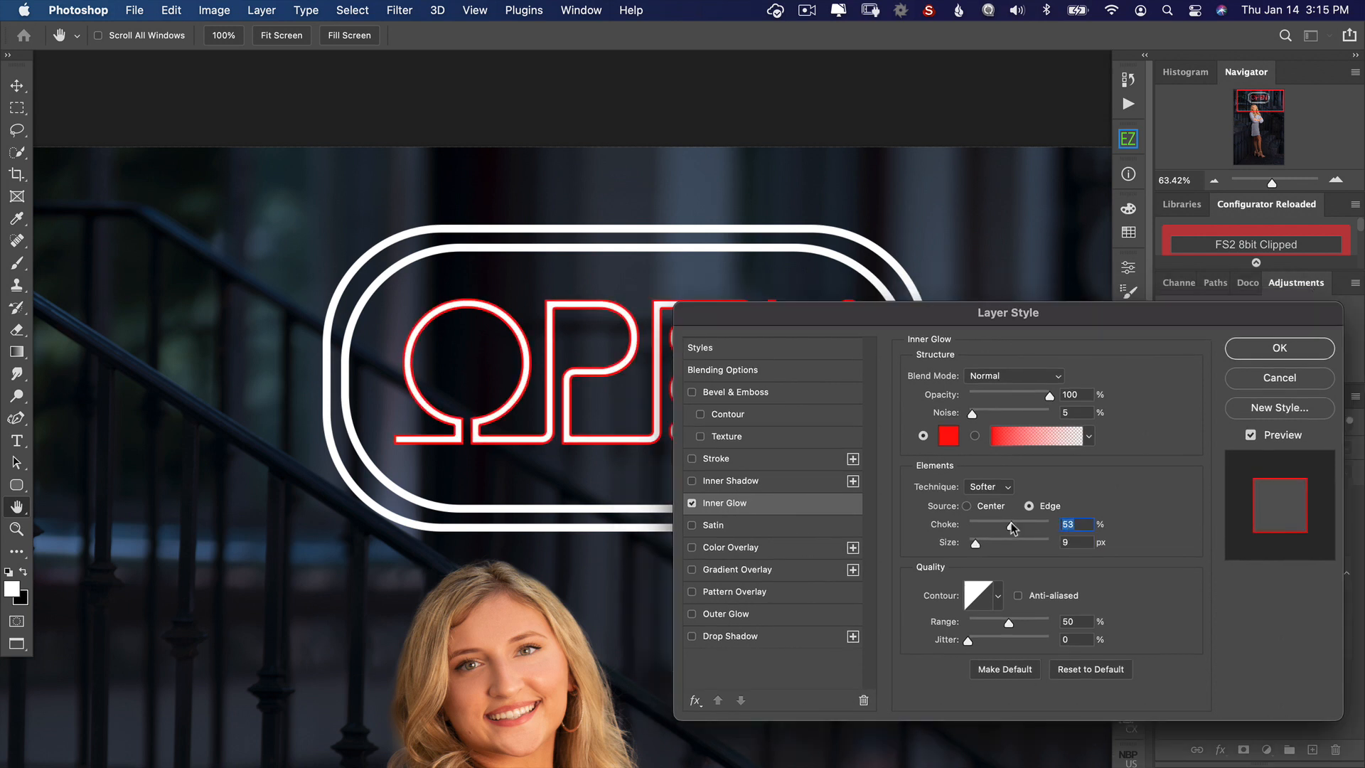
Step: Add an Outer Glow in red d20505 to the OPEN text and apply the layer style
click(735, 617)
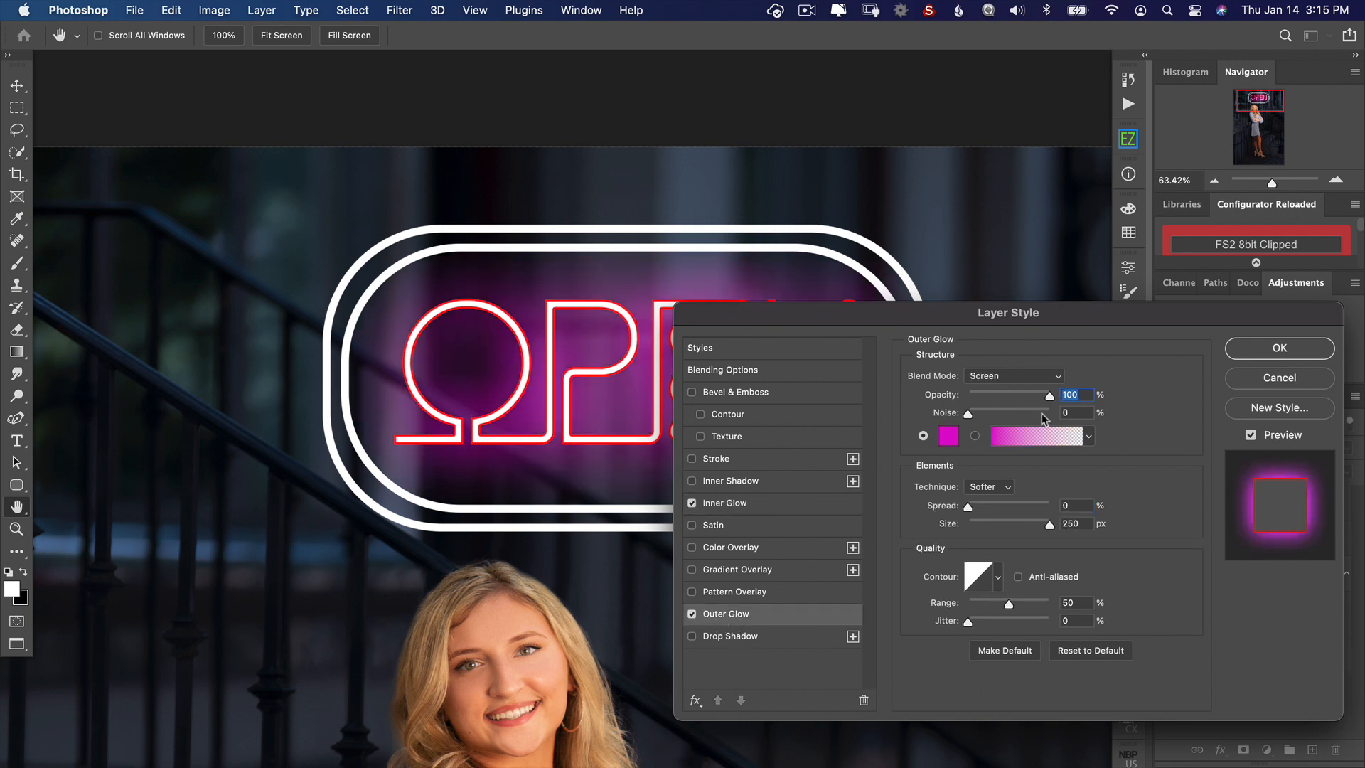
click(948, 436)
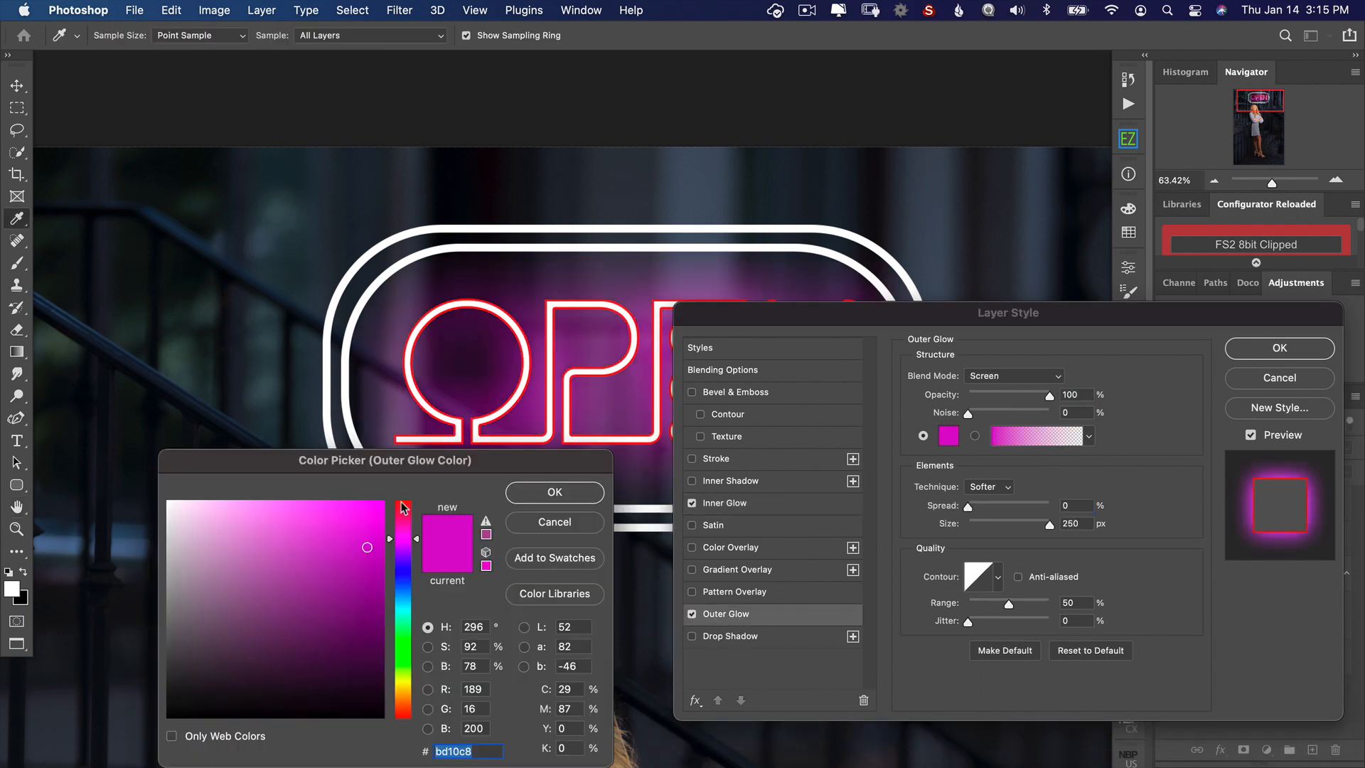
drag(403, 510, 400, 495)
click(379, 541)
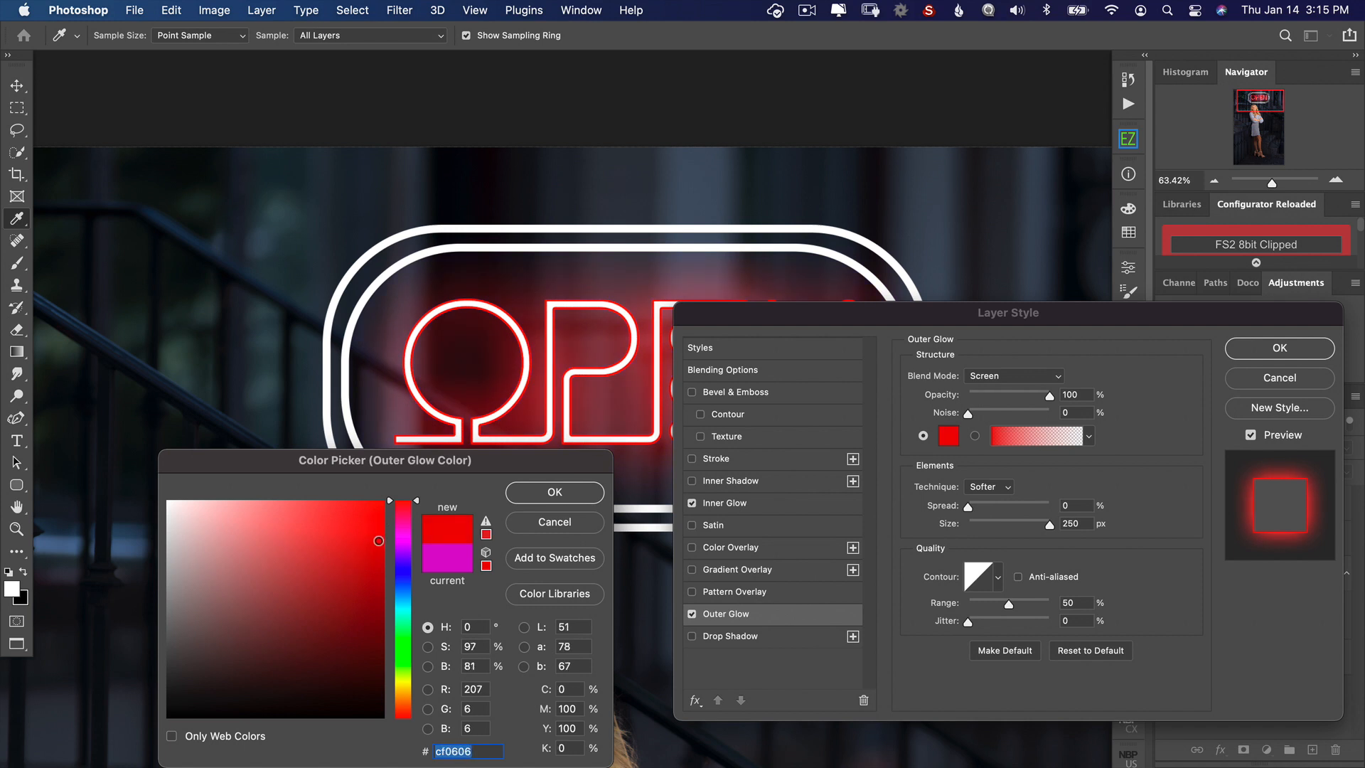
drag(379, 541, 379, 538)
drag(869, 313, 1077, 506)
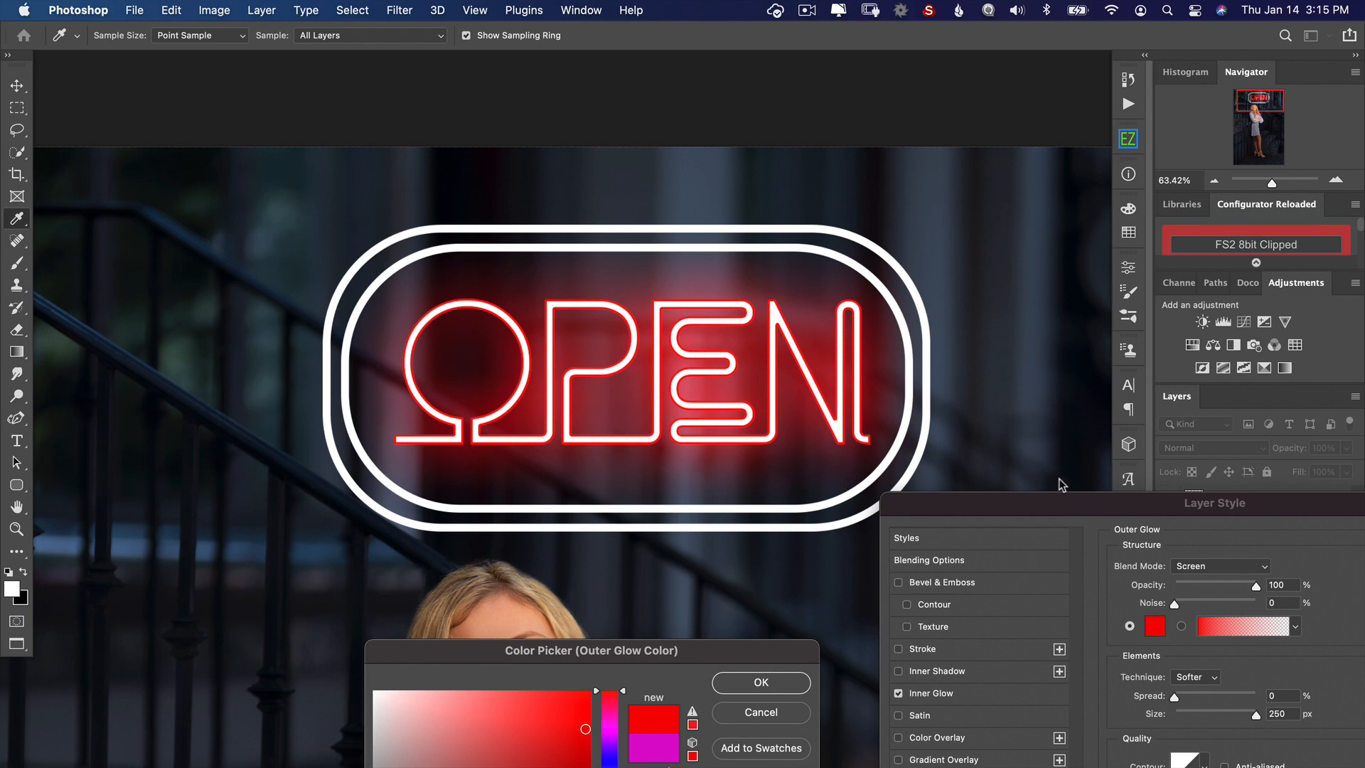
drag(1059, 485, 859, 352)
click(550, 530)
click(1273, 386)
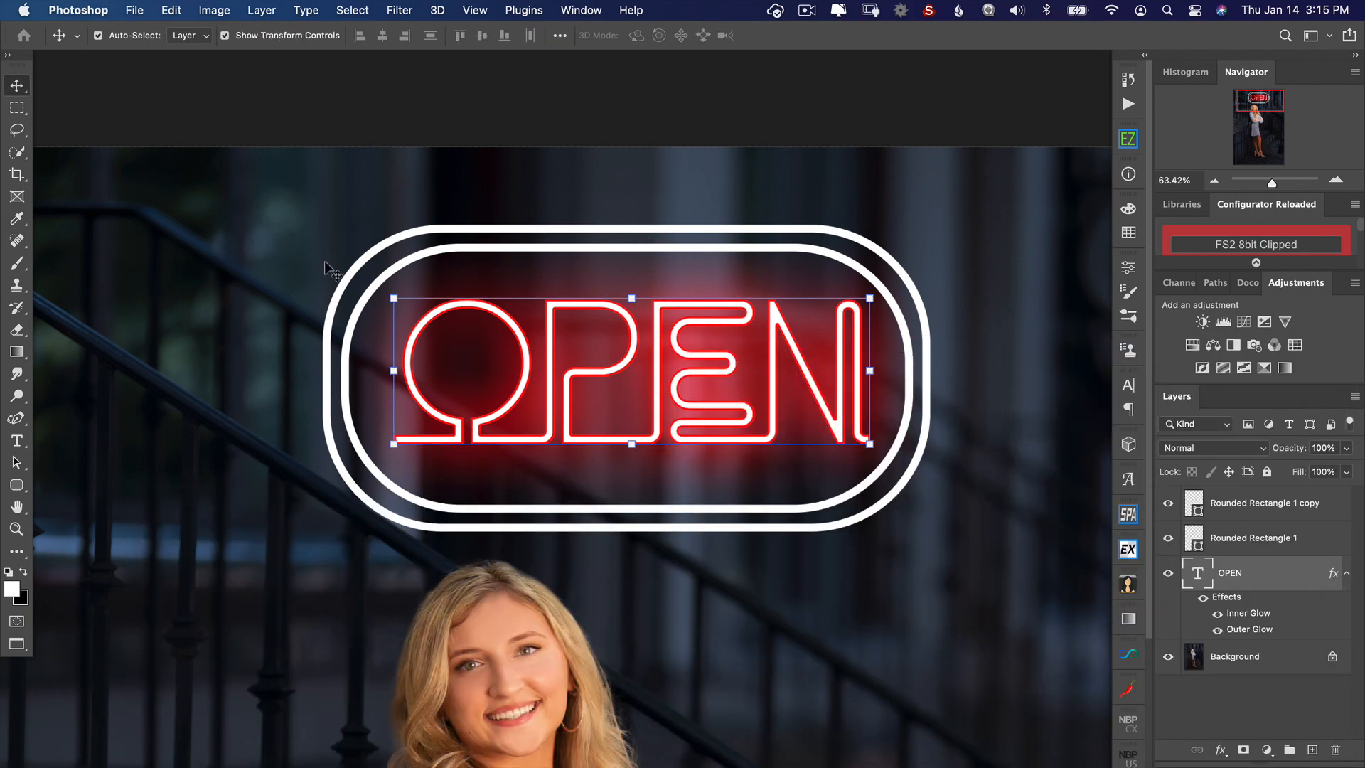
Step: Add an Inner Glow in pale yellow f3f990 to the inner rounded rectangle frame
click(859, 494)
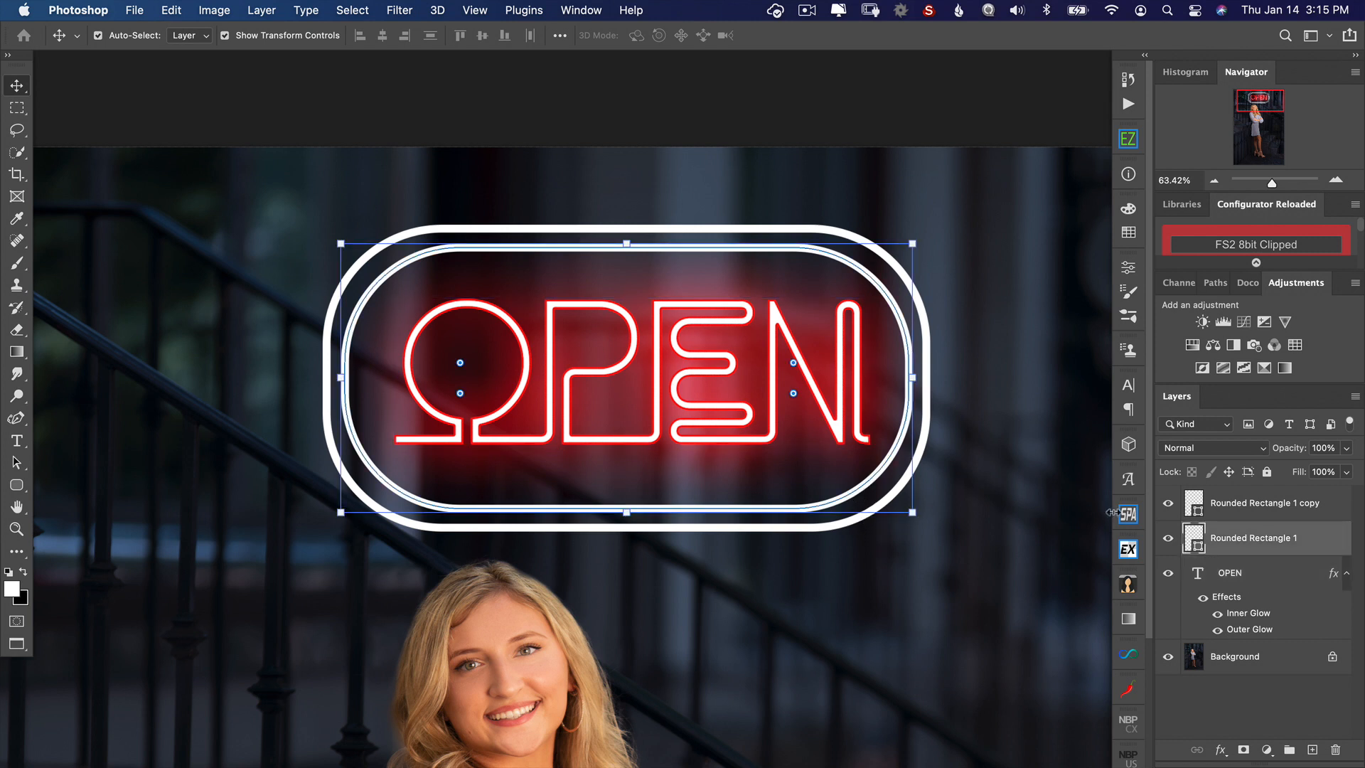
click(1220, 750)
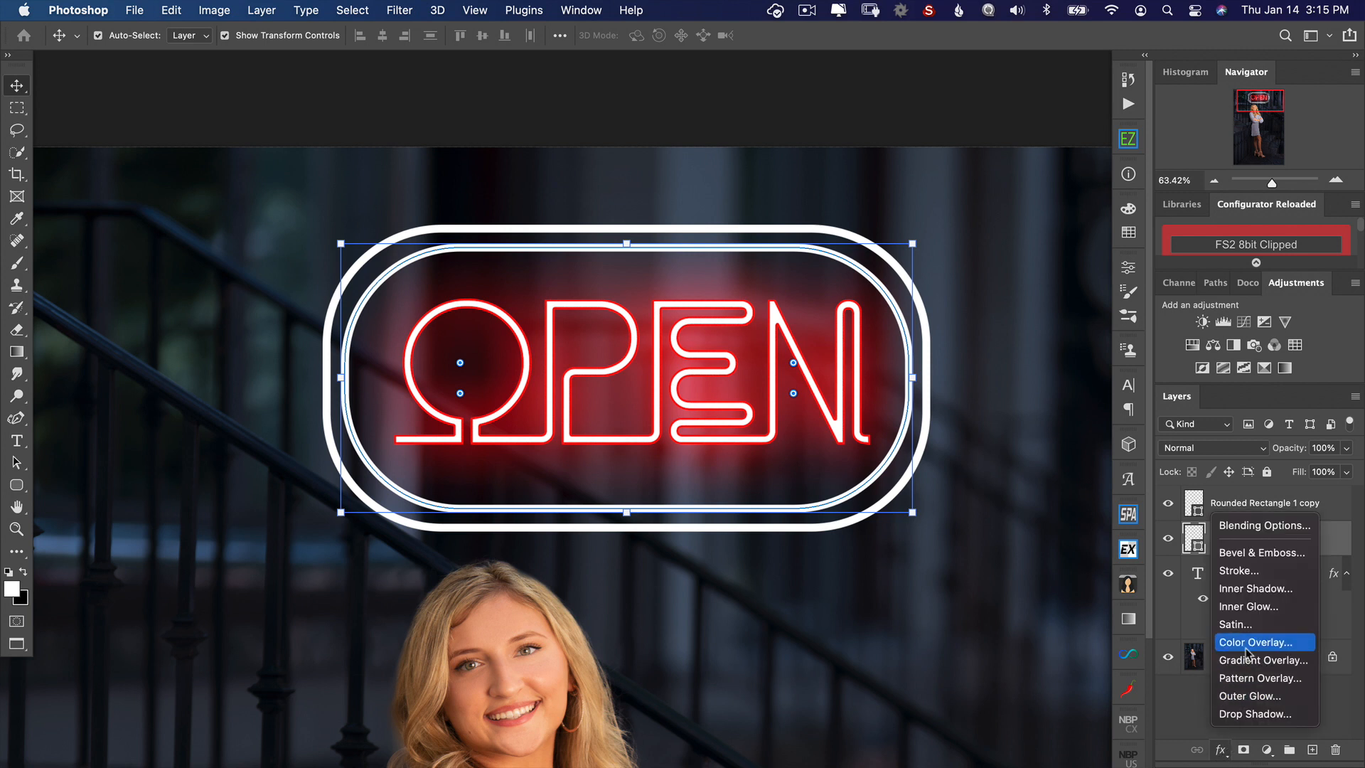
click(1240, 608)
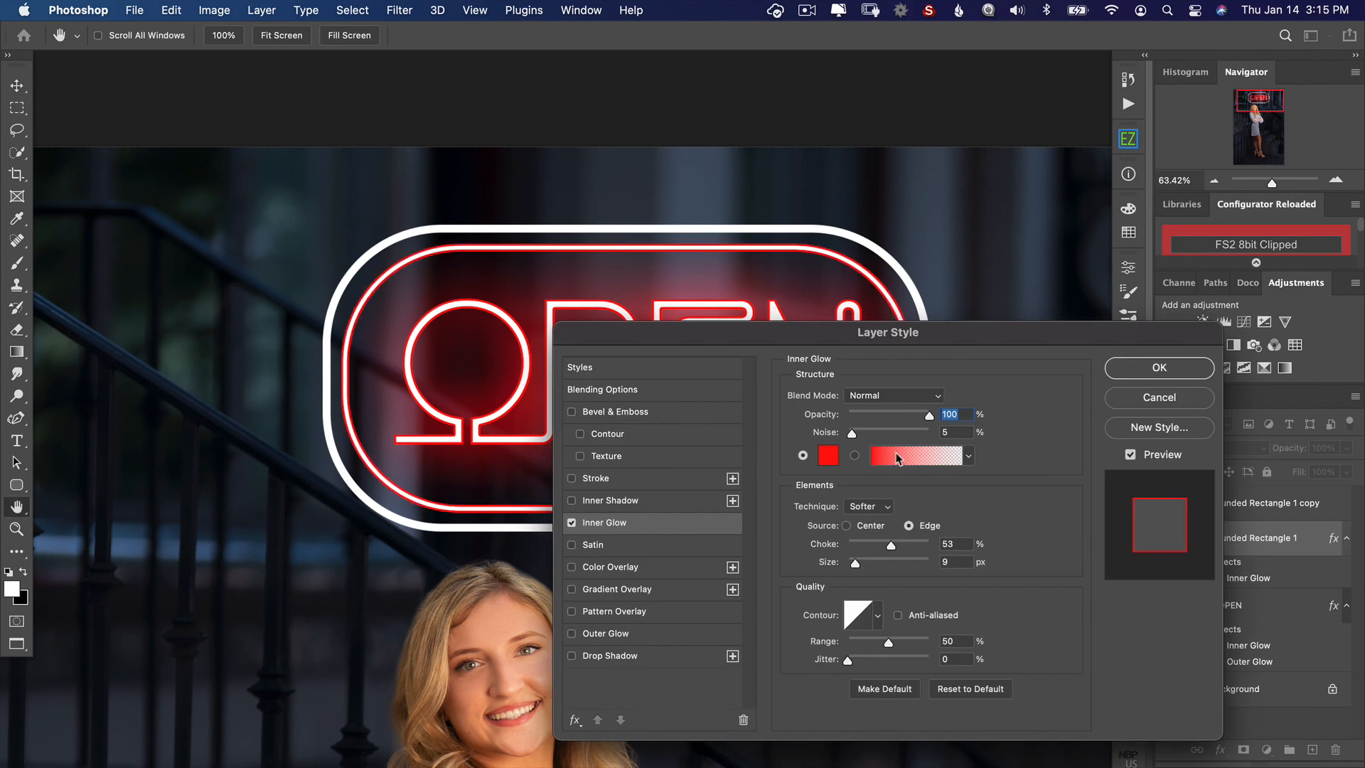
click(829, 462)
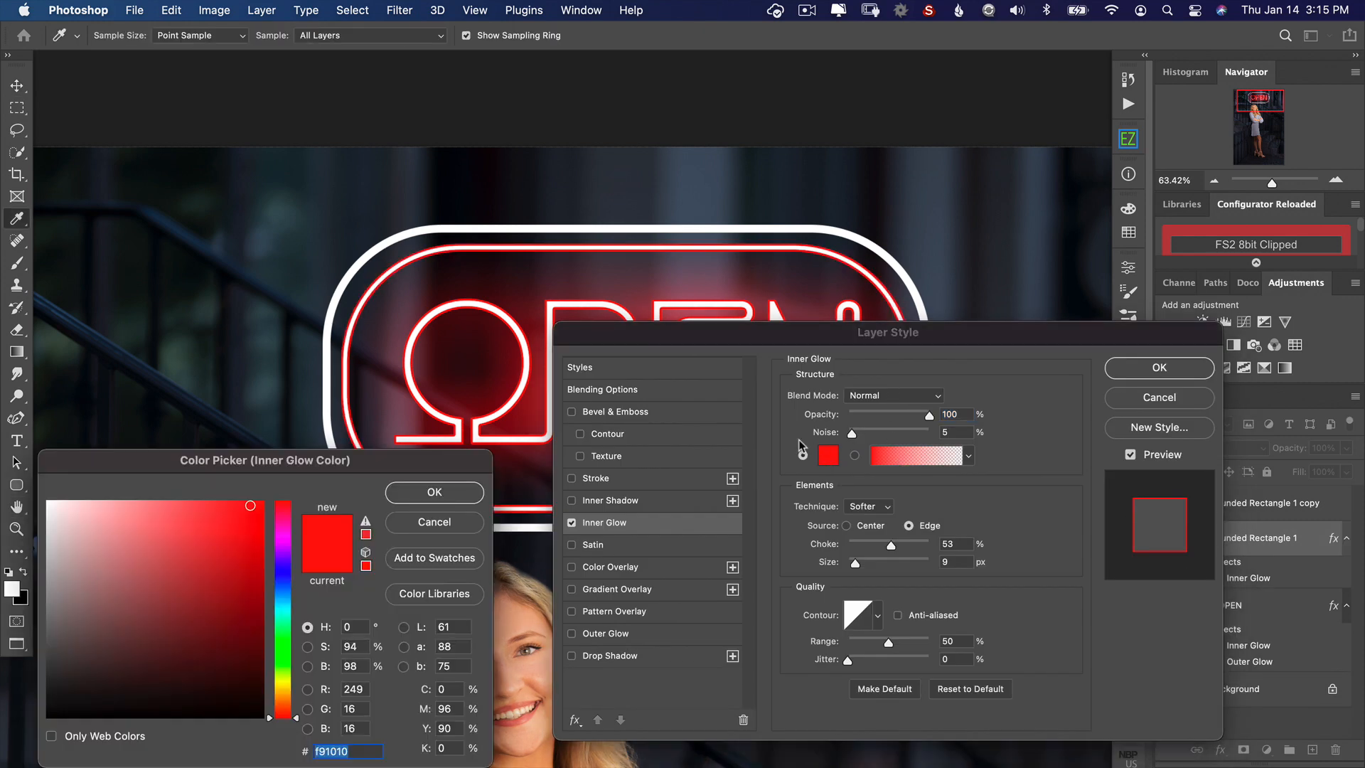
click(275, 682)
drag(250, 506, 139, 505)
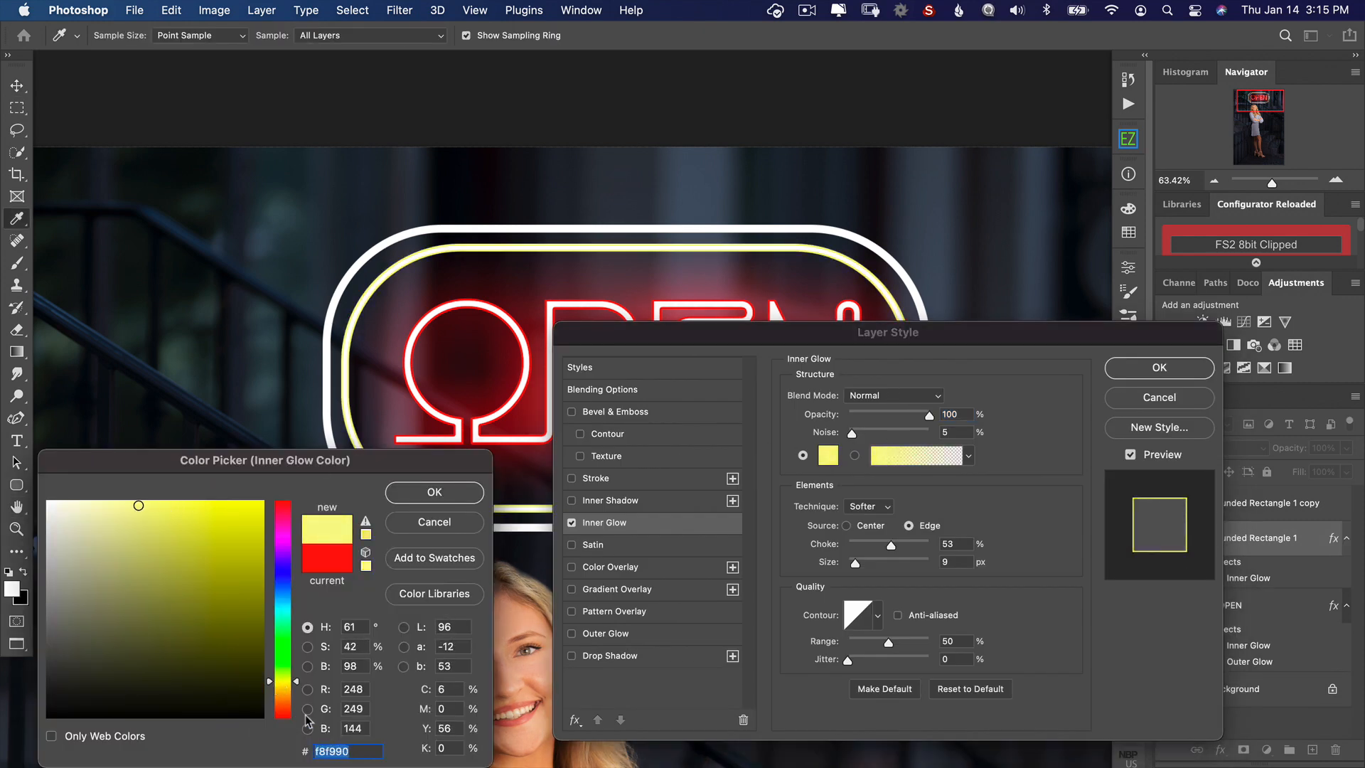
drag(268, 681, 267, 677)
click(434, 491)
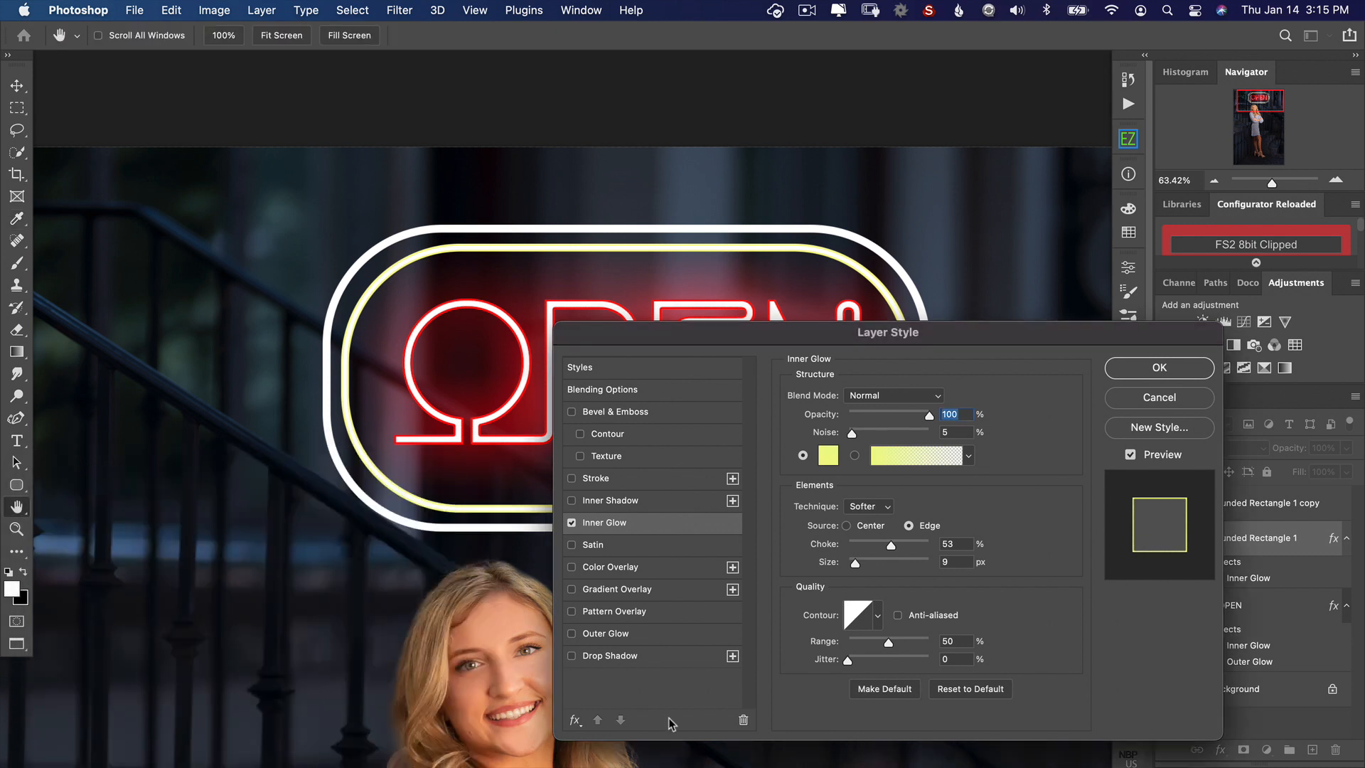
Step: Add an Outer Glow in pale yellow edf68a to the inner frame and apply the layer style
click(594, 634)
click(826, 455)
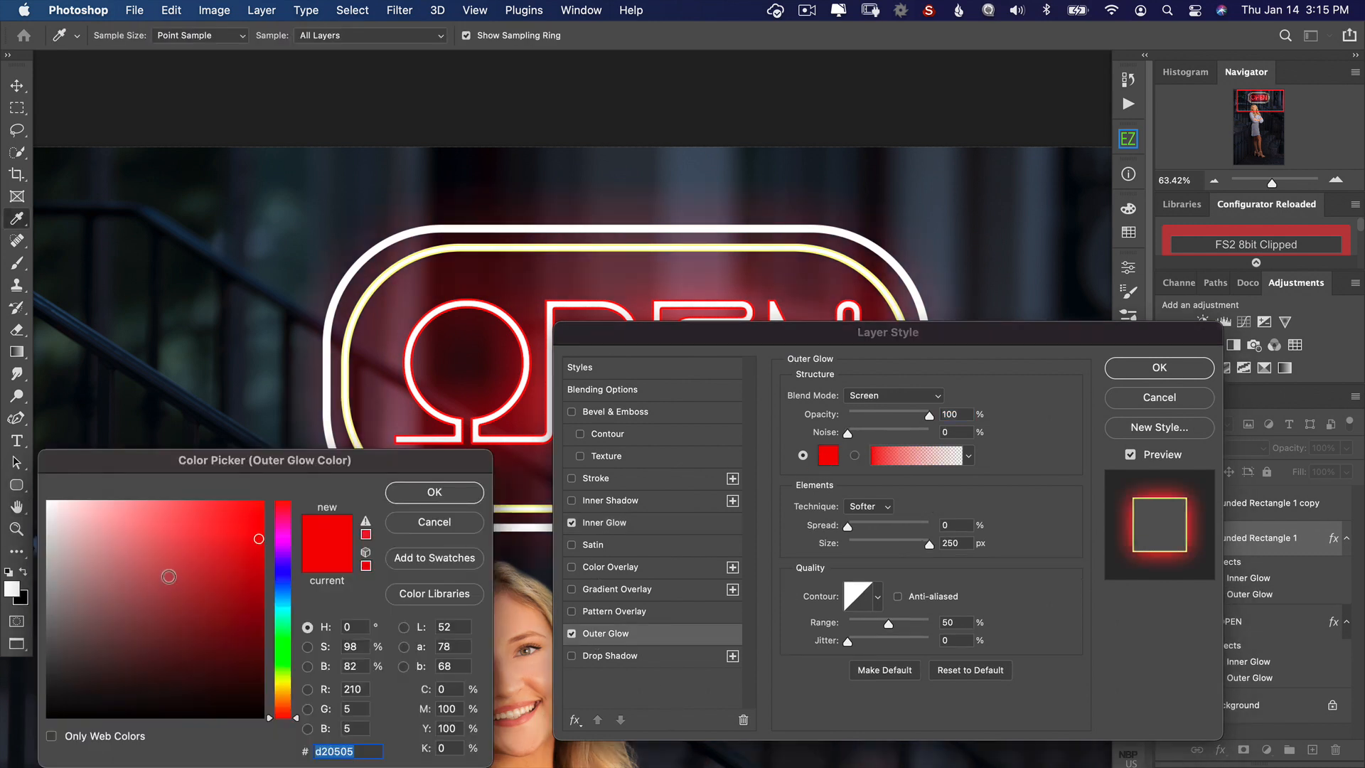
click(157, 536)
drag(283, 711, 282, 678)
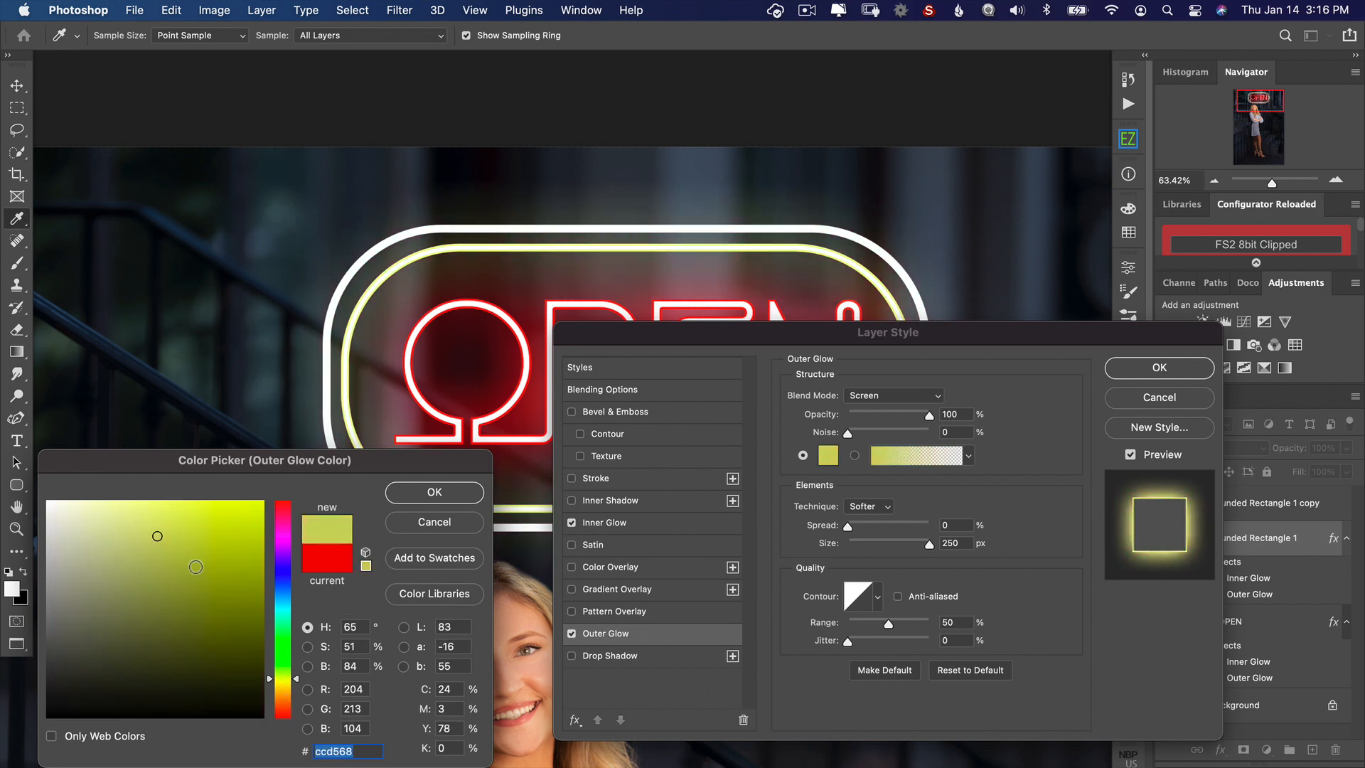
drag(175, 537, 142, 508)
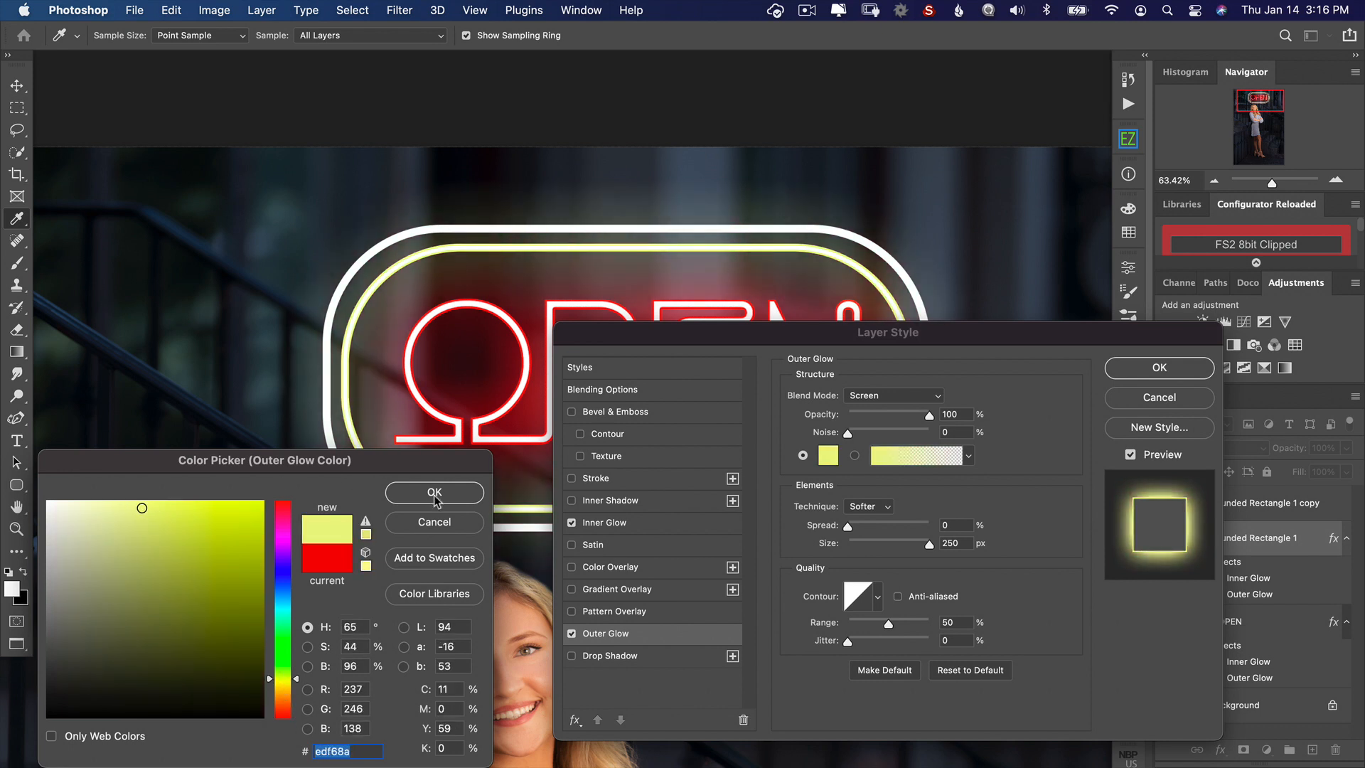
click(435, 493)
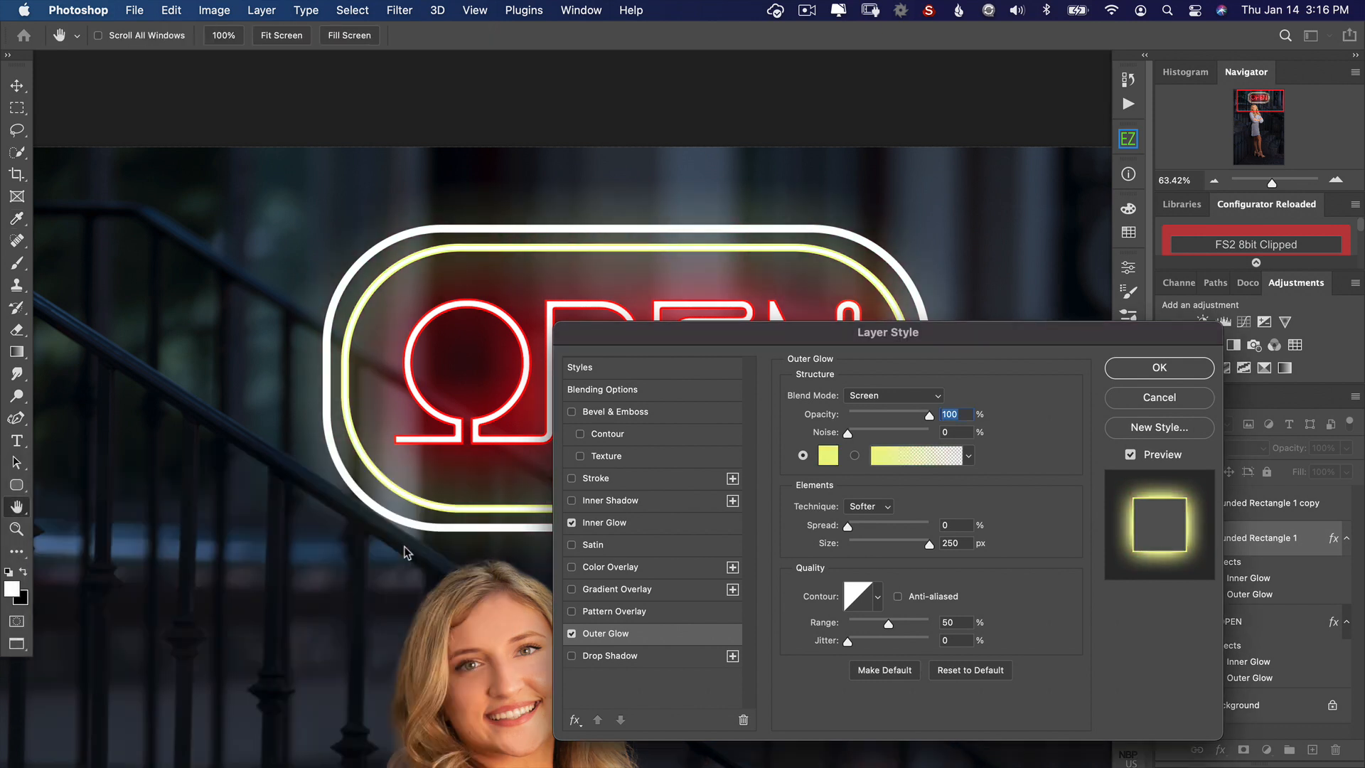
click(1202, 362)
Step: Add an Inner Glow in green 0bb21f to the outer rounded rectangle frame
click(1271, 506)
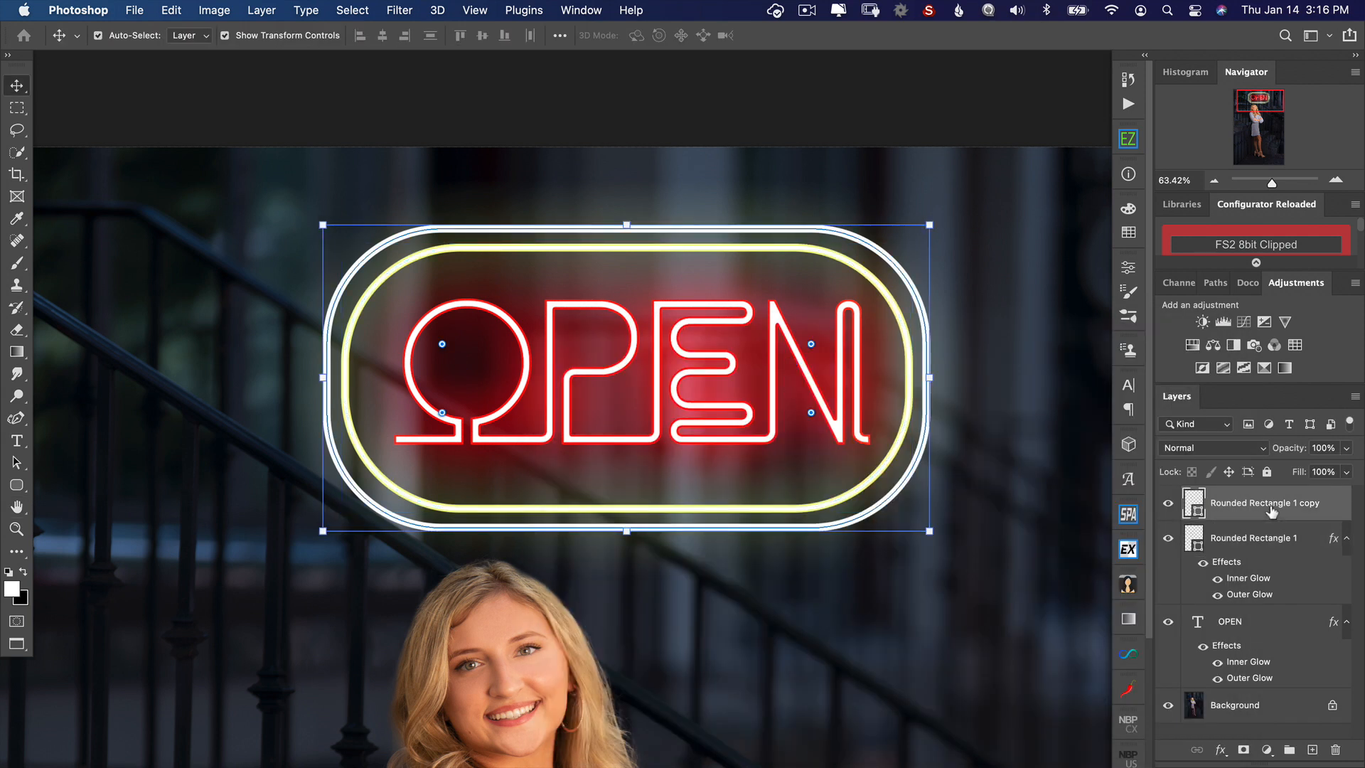
click(1221, 749)
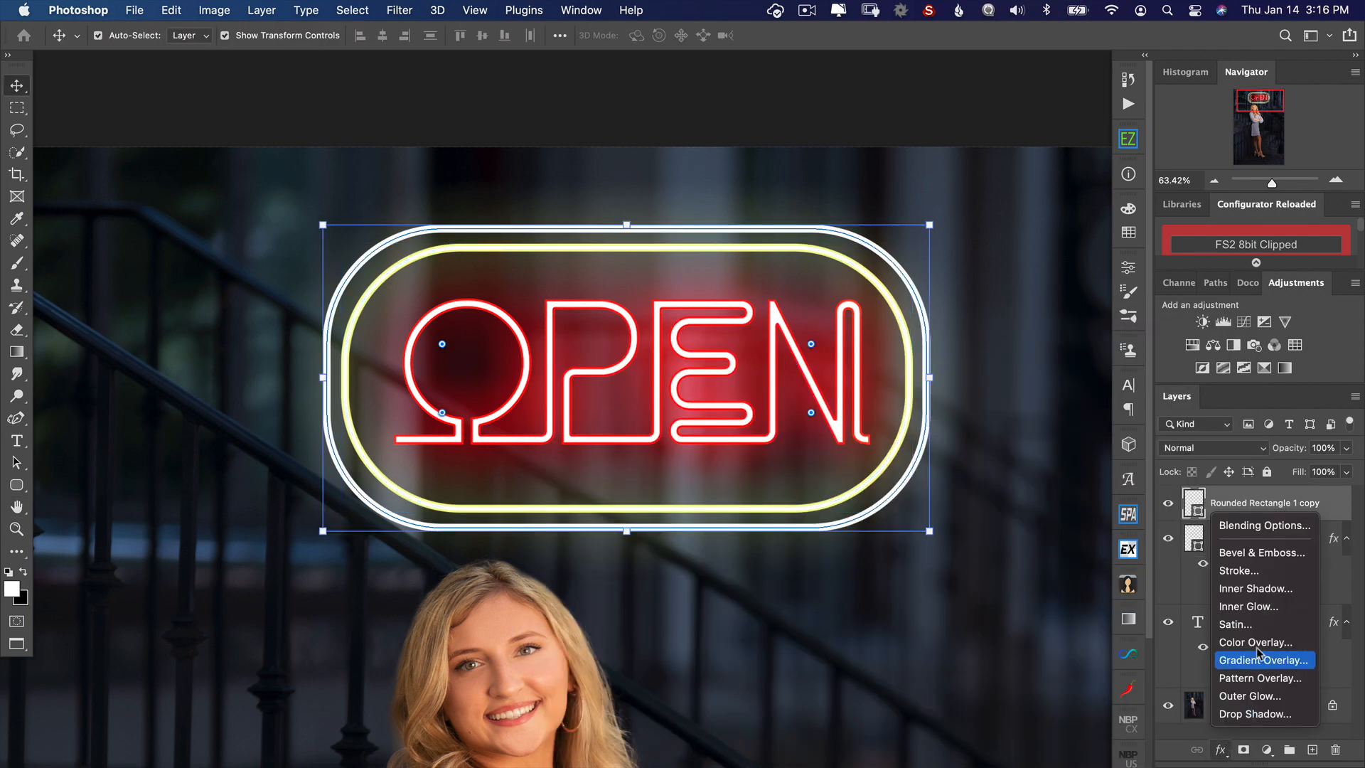
click(1271, 606)
click(826, 456)
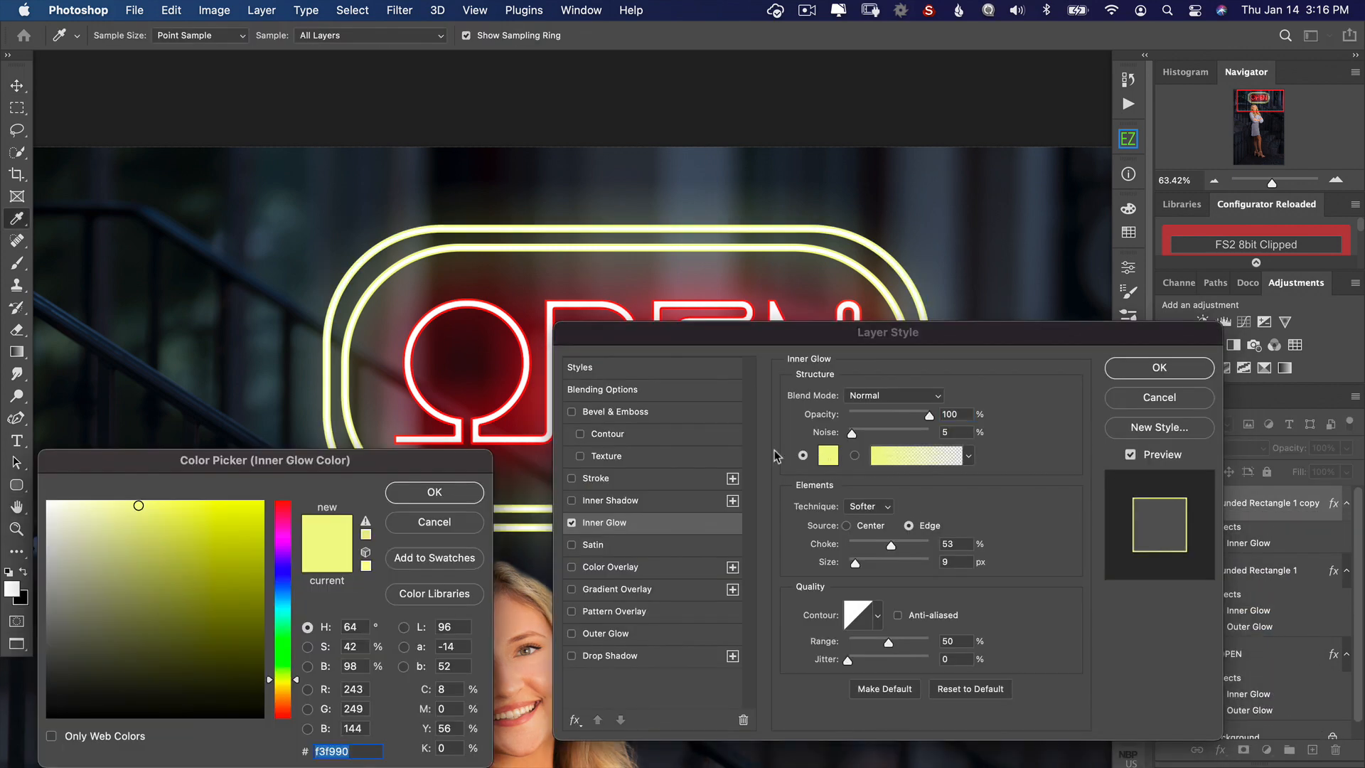
click(280, 637)
click(250, 565)
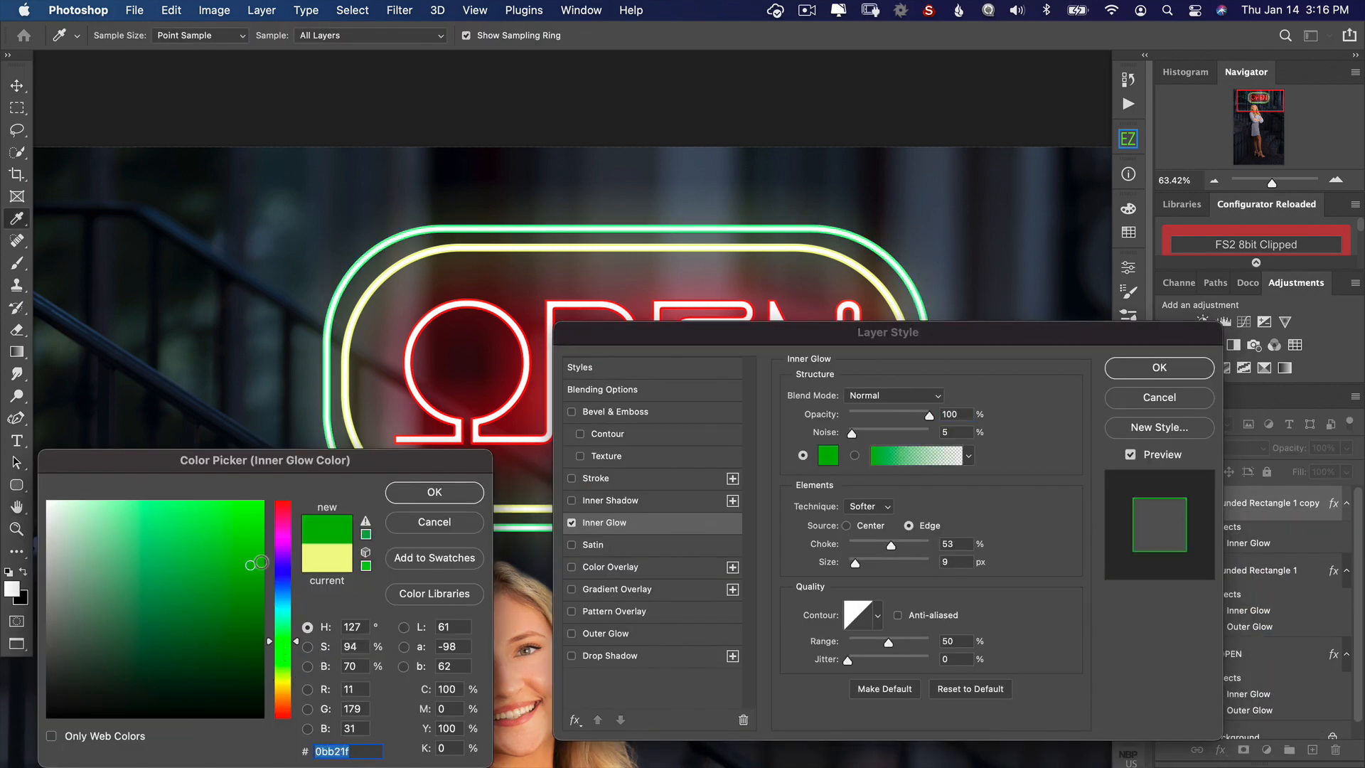
click(418, 492)
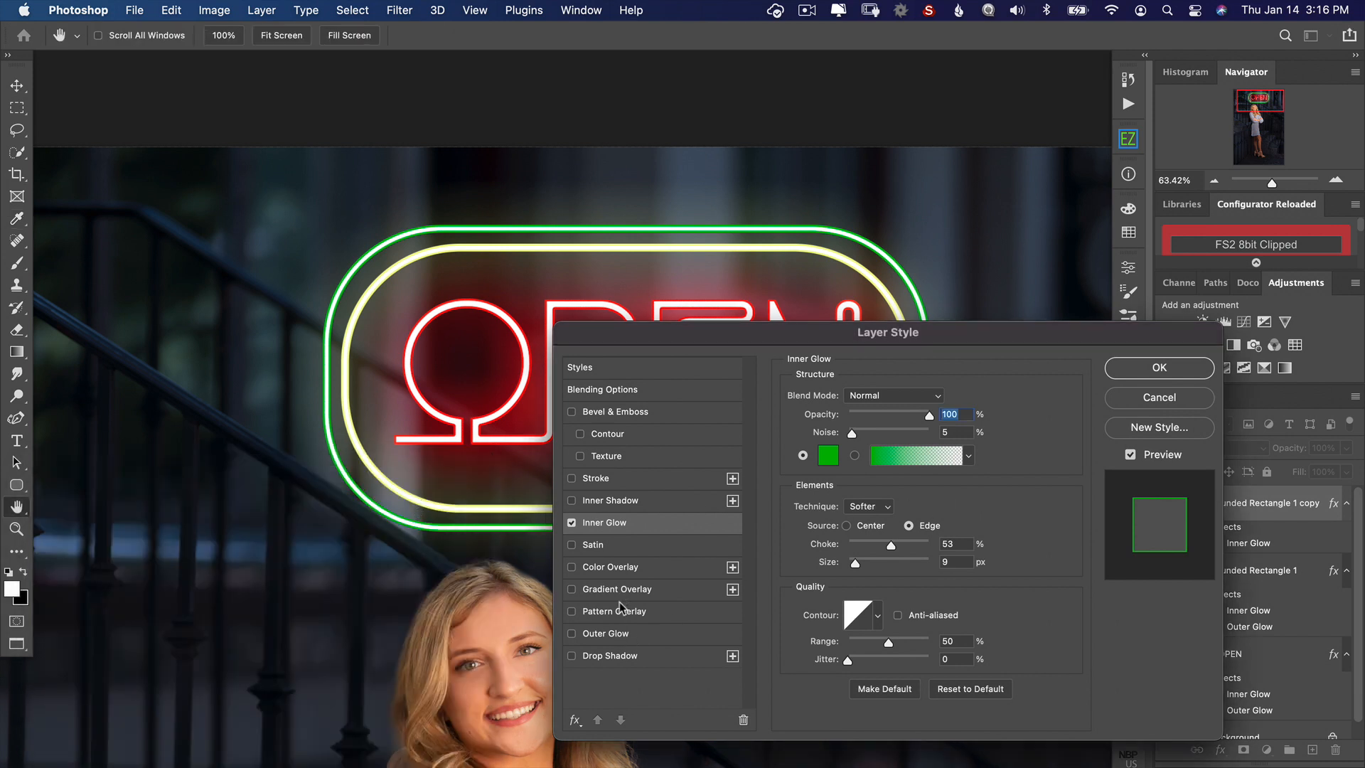
Step: Add an Outer Glow in bright green 17f026 to the outer rounded rectangle frame
click(573, 633)
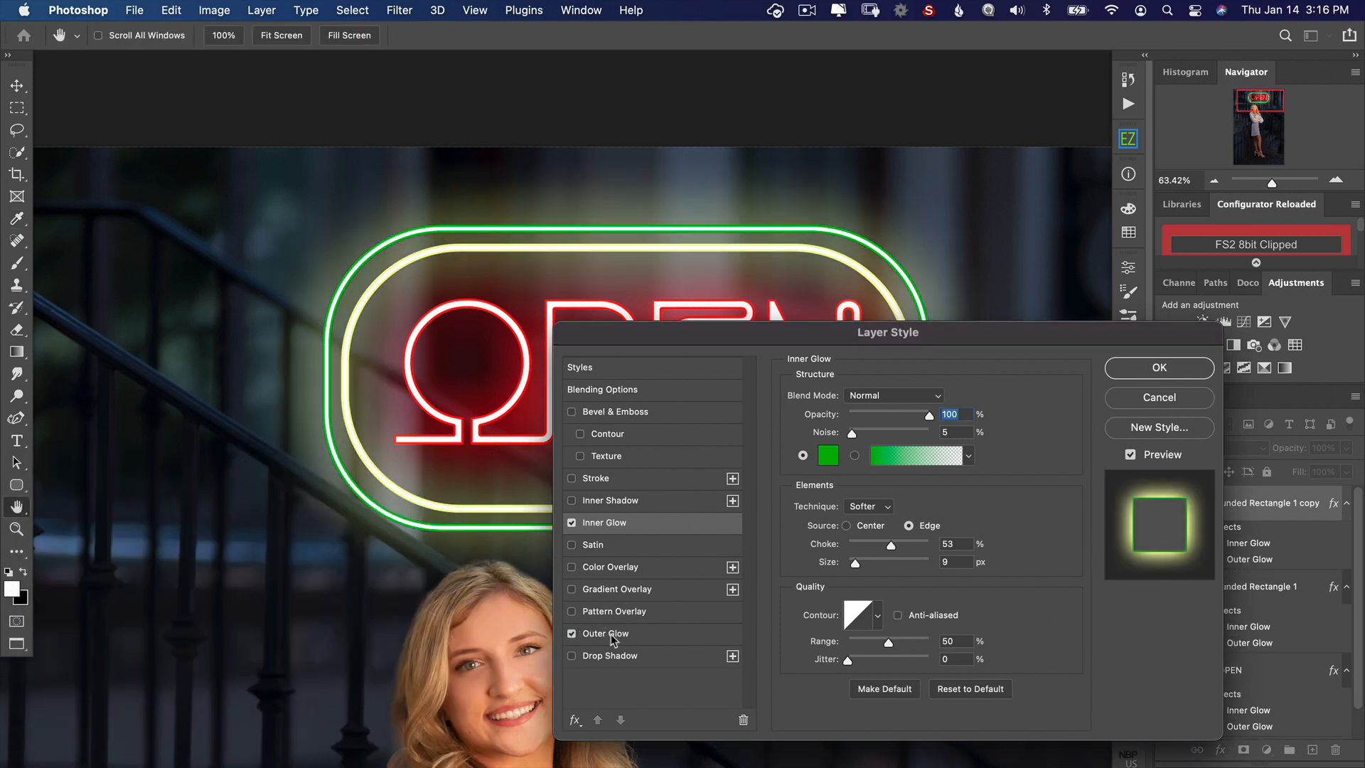
click(596, 634)
click(828, 455)
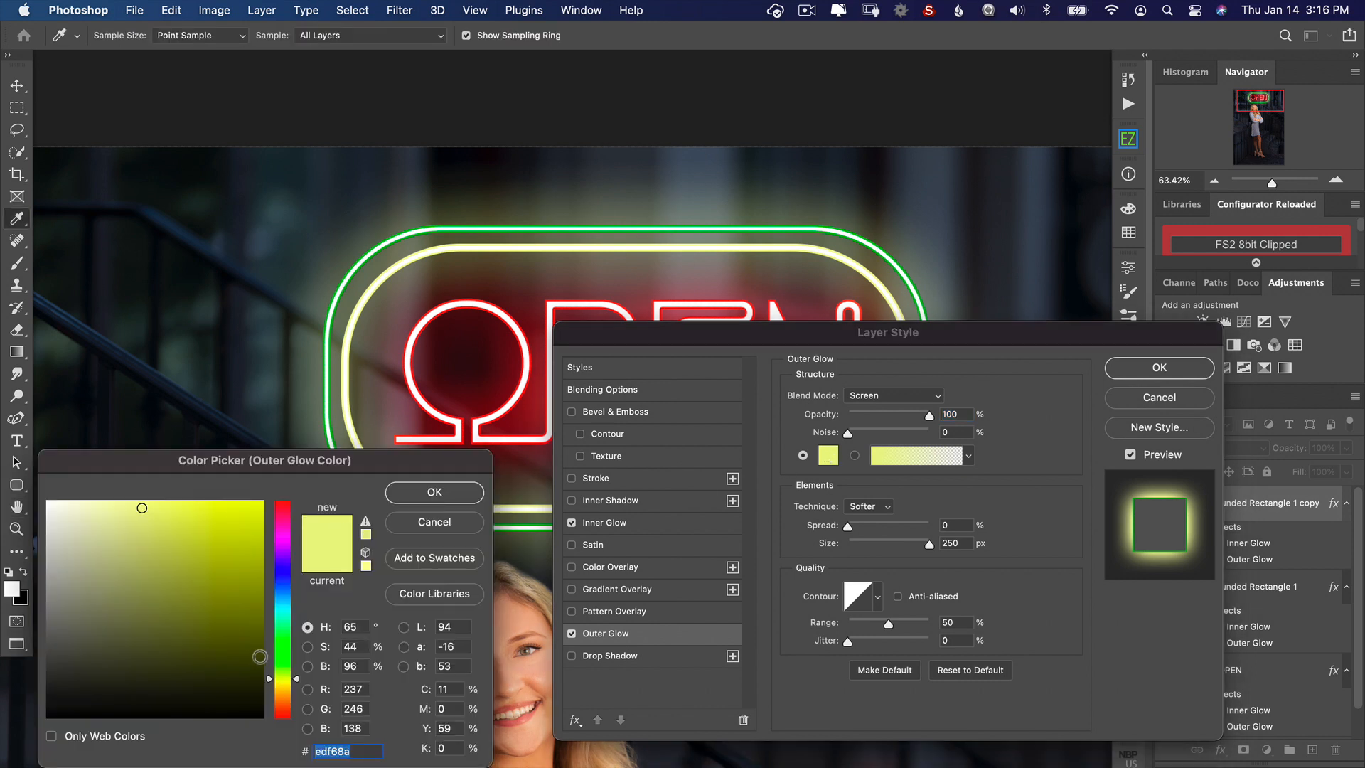
click(284, 642)
click(243, 513)
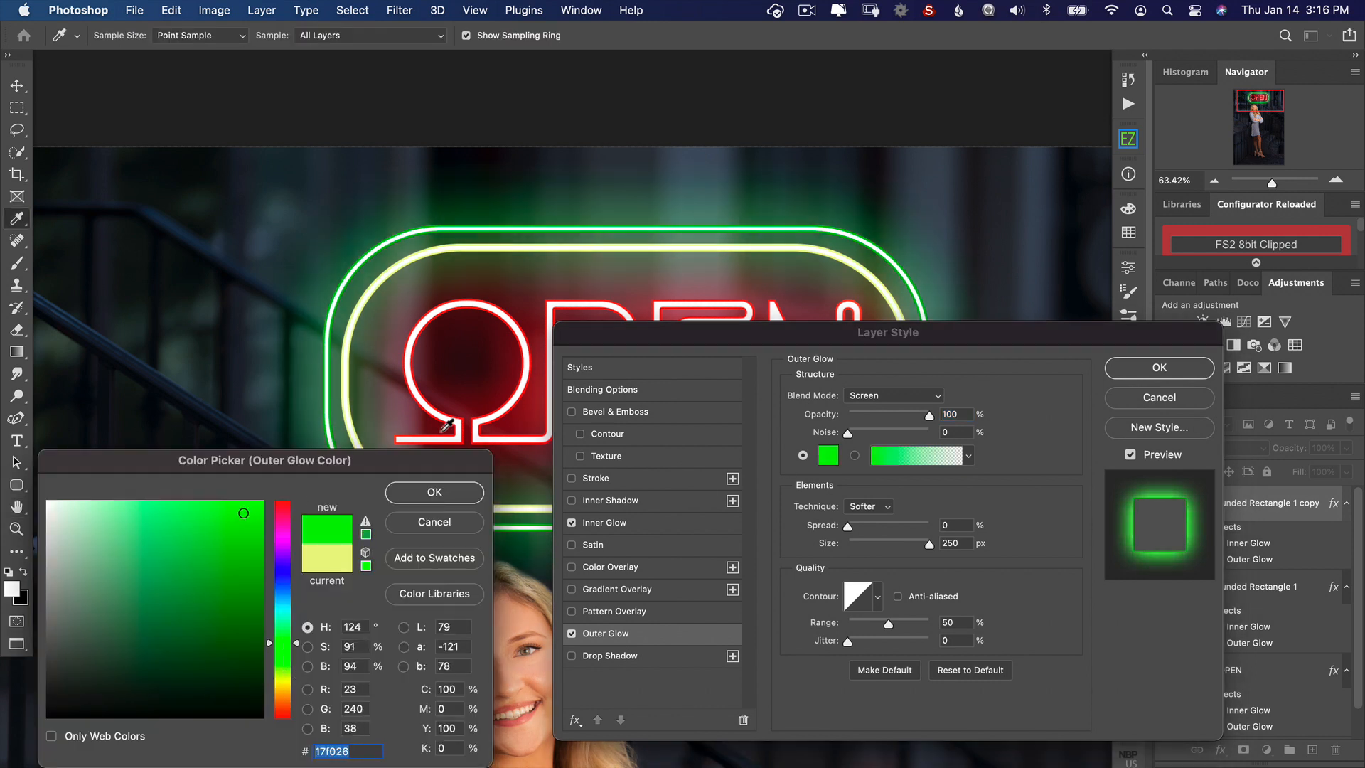
click(435, 492)
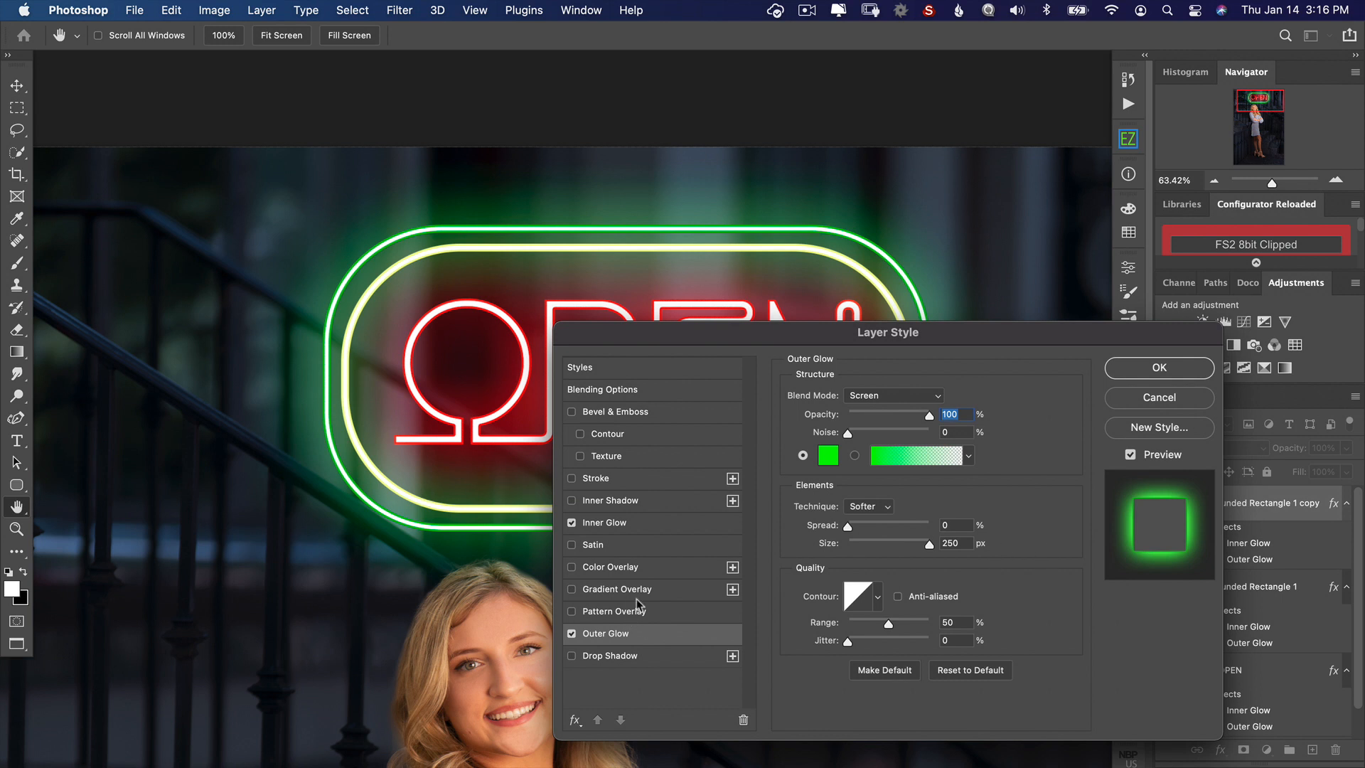
Step: Set the outer frame's Inner Glow to 59% opacity and 92% choke, and apply the layer style
click(646, 529)
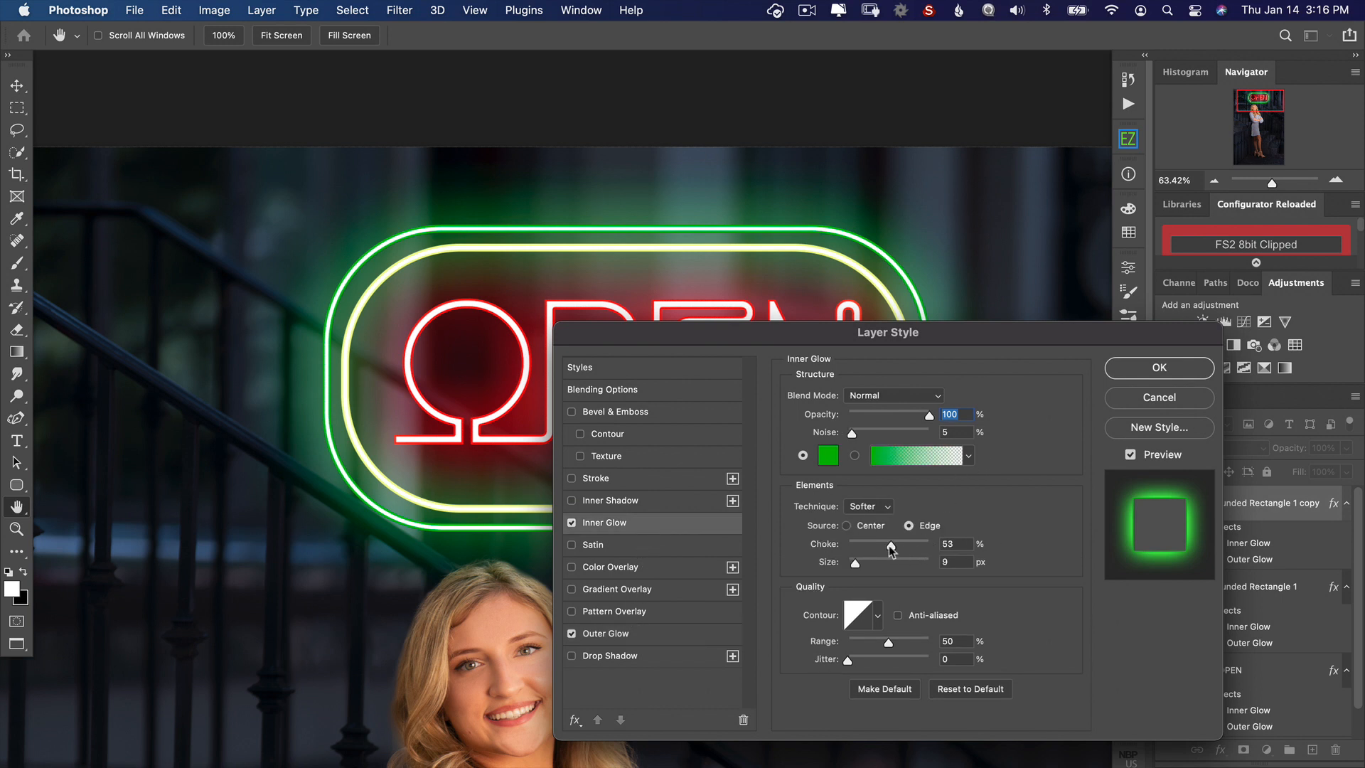
drag(886, 544, 922, 545)
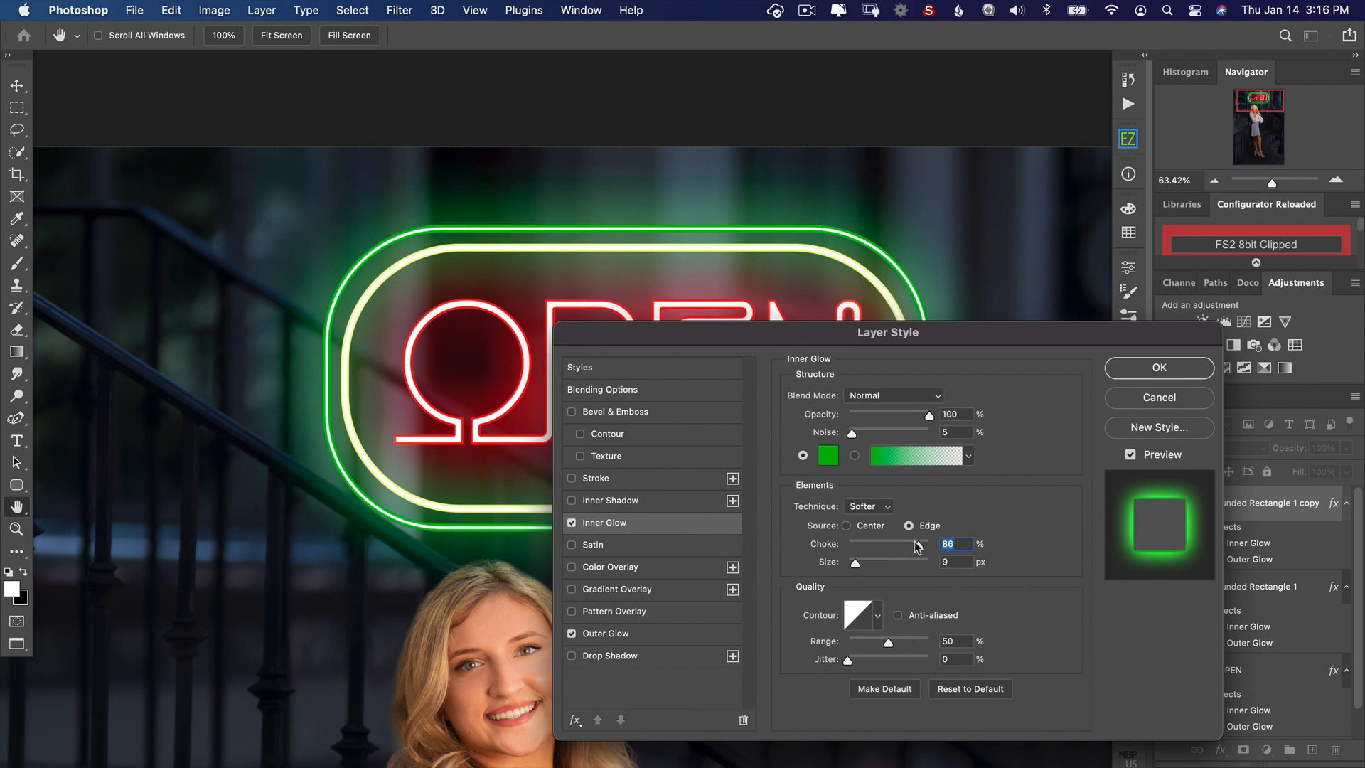
drag(929, 415, 896, 418)
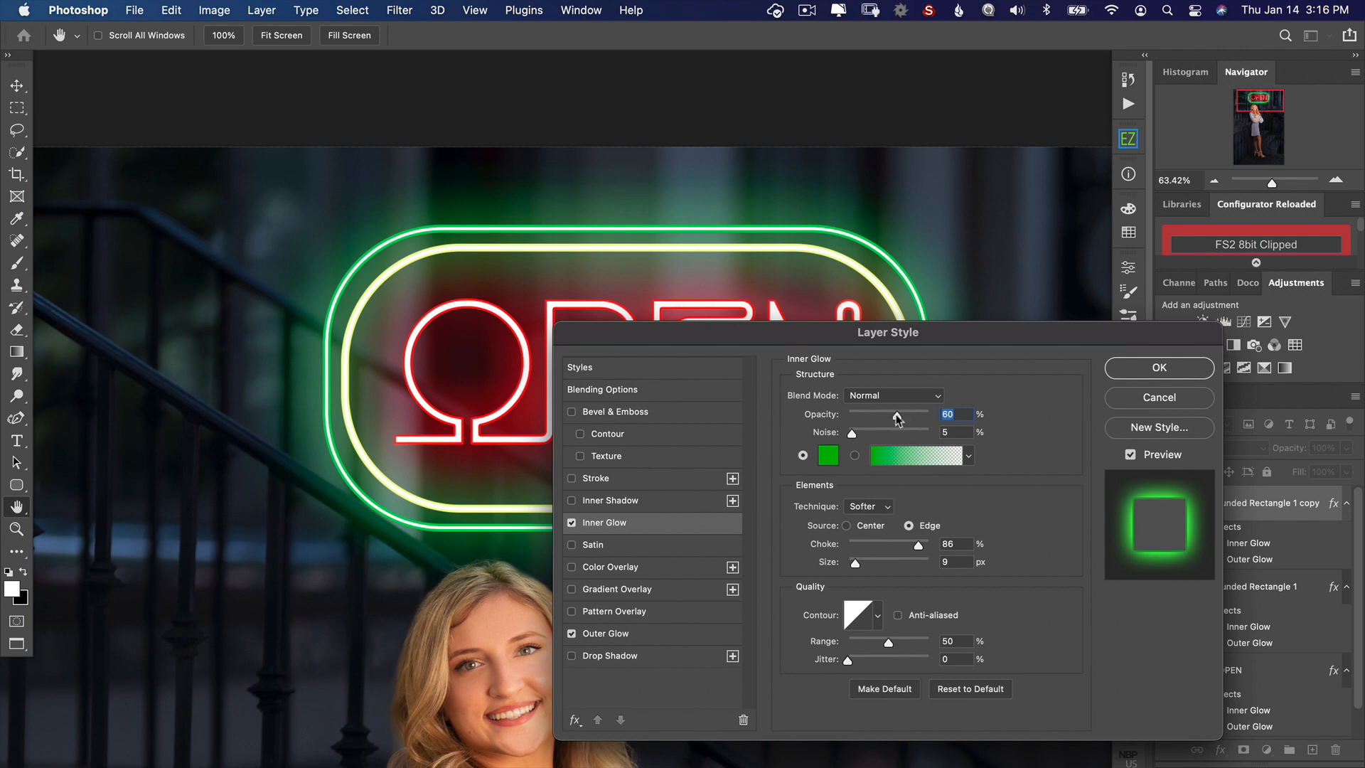
drag(919, 546, 922, 544)
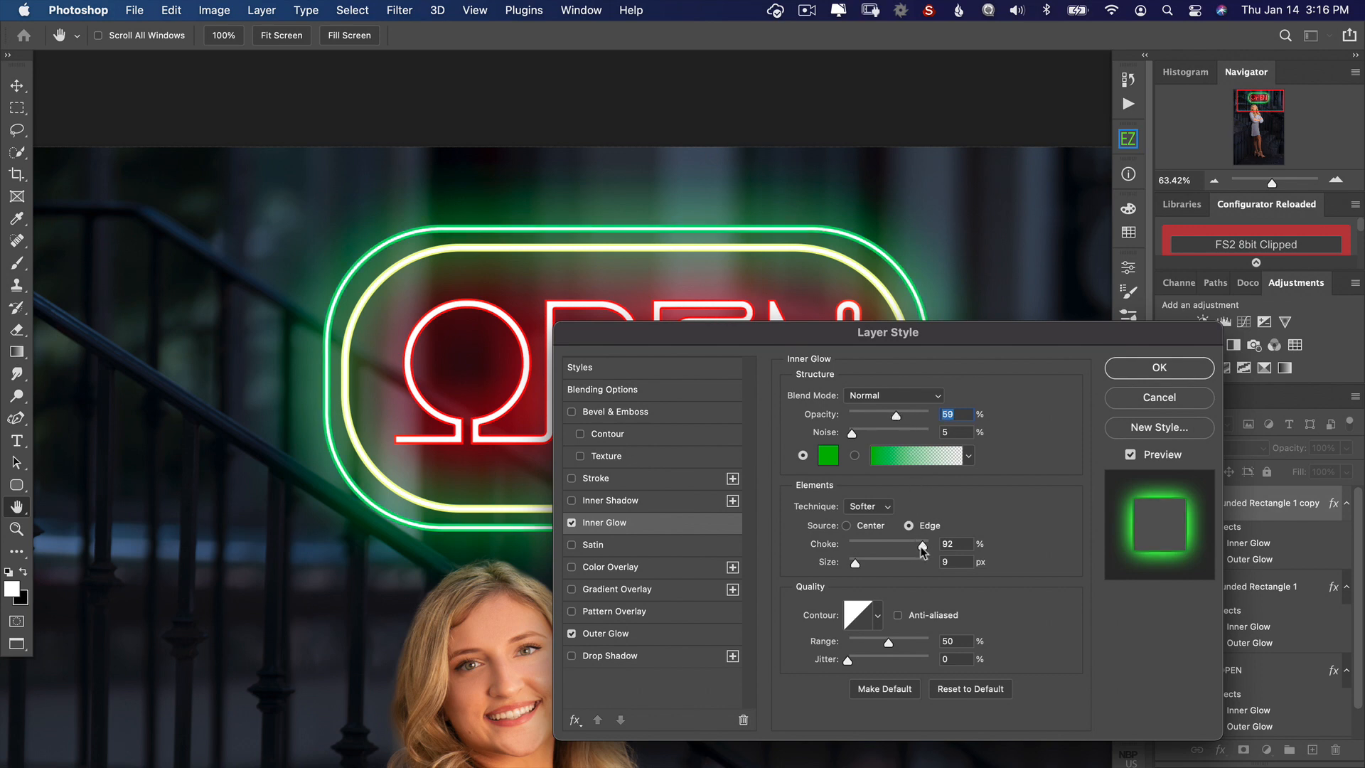
click(1178, 366)
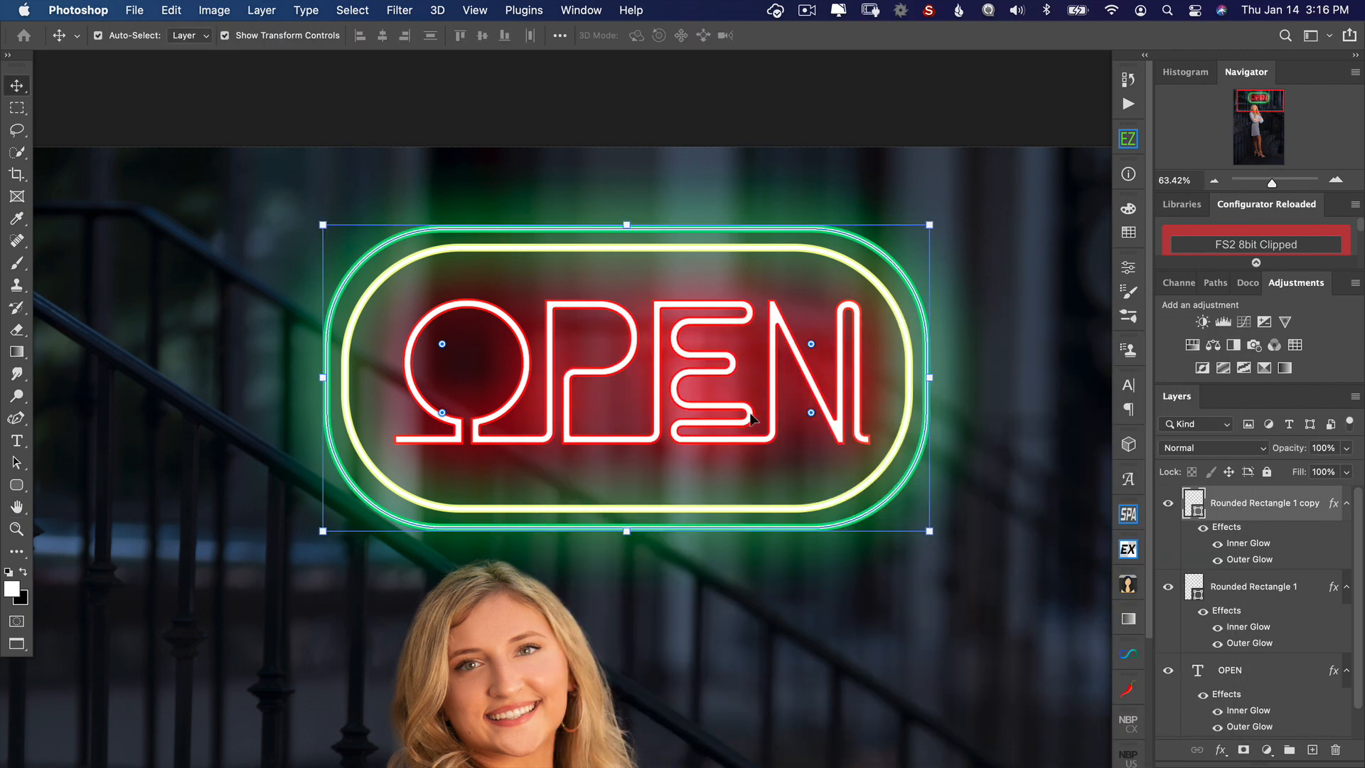
Step: Select the group holding the sign layers and move the sign over the upper-left part of the stair railing
scroll(747, 419, down, 5)
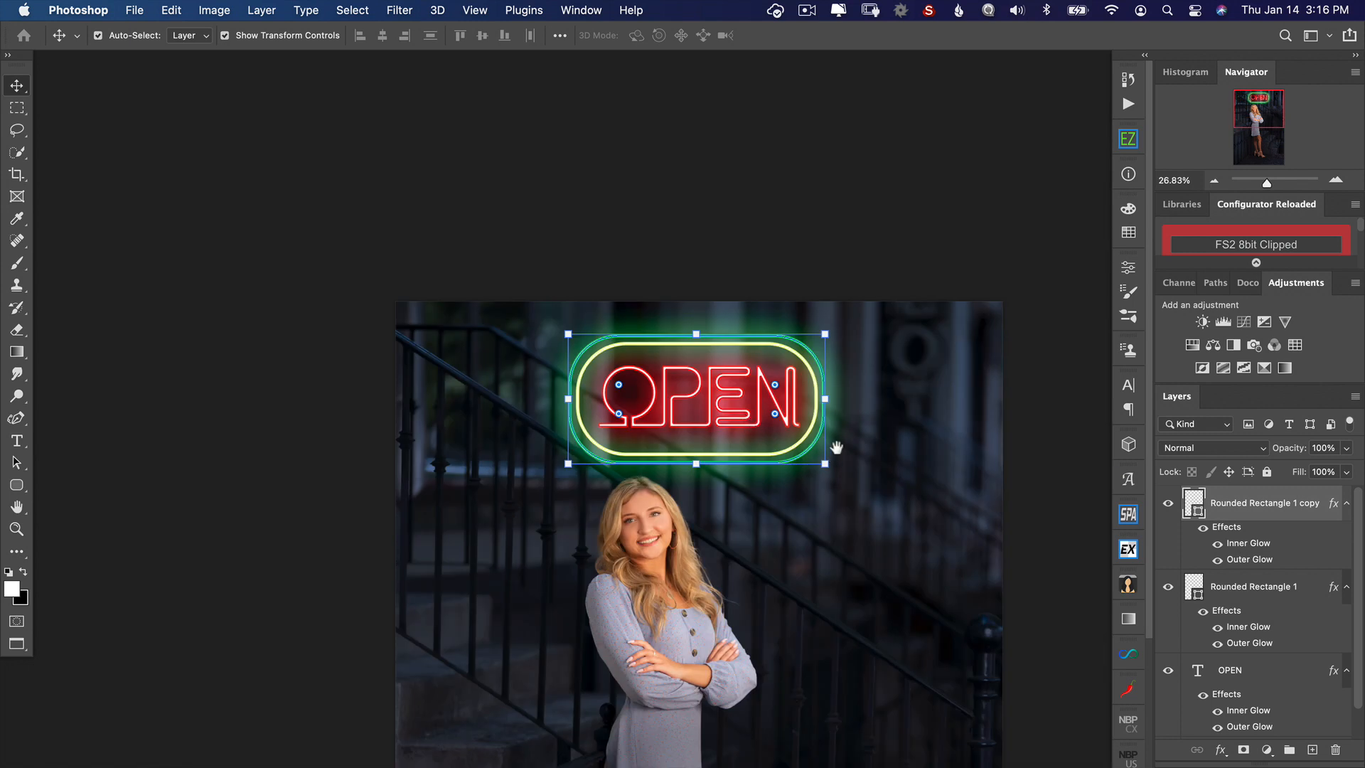
drag(836, 455, 863, 450)
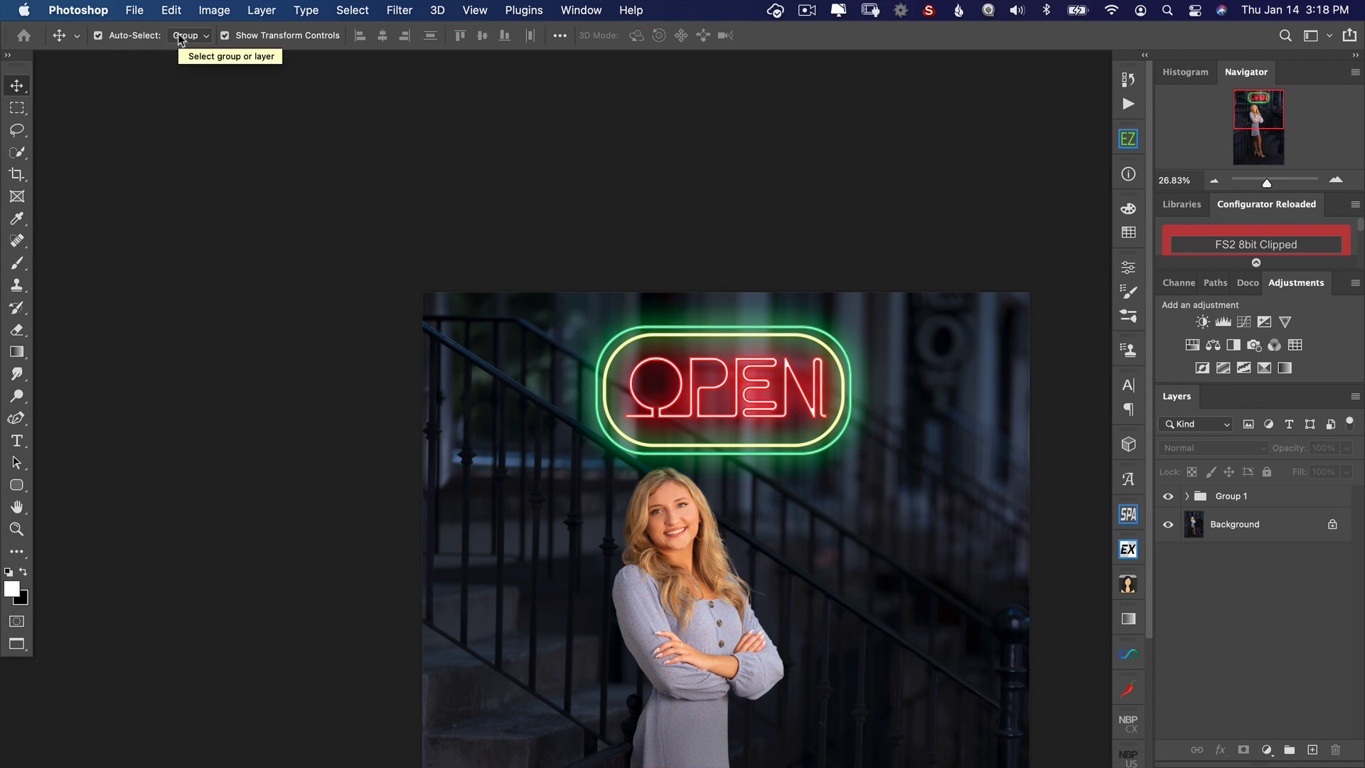
click(1240, 504)
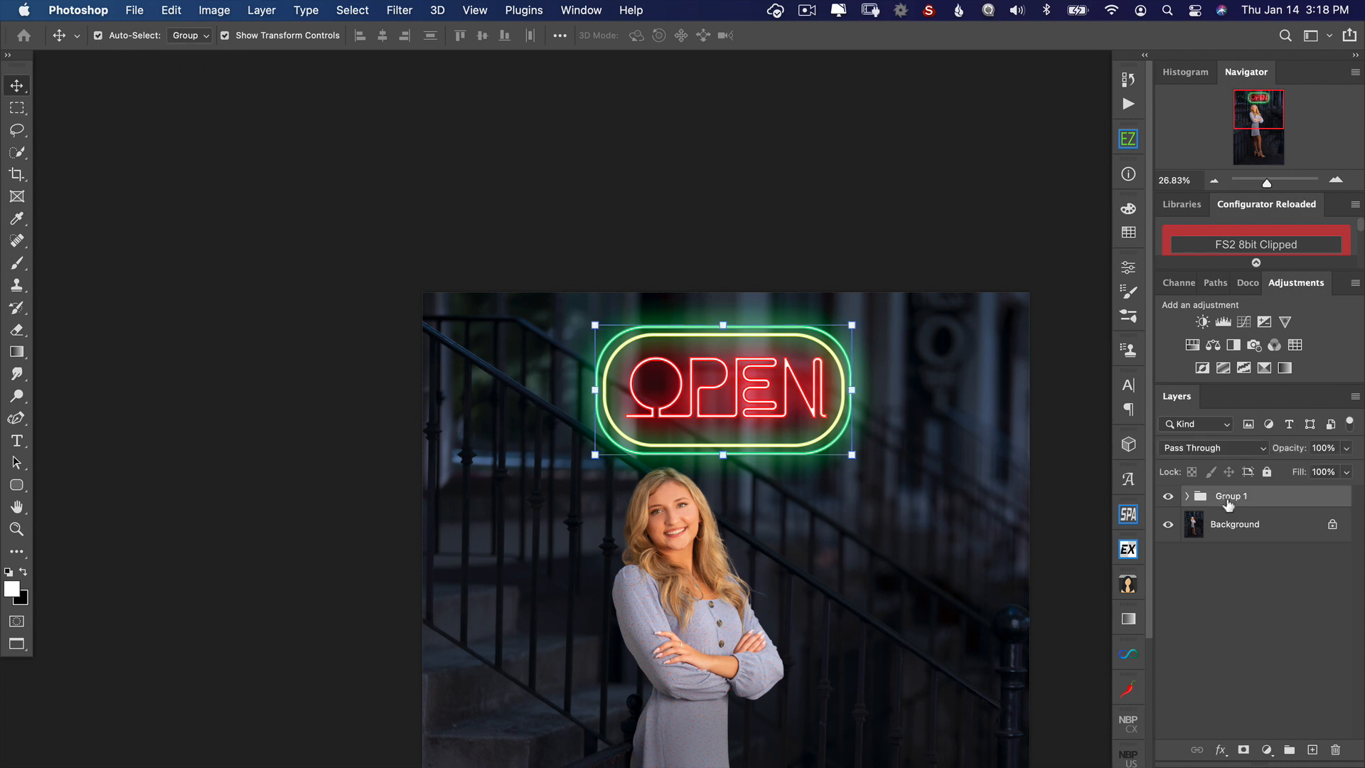
drag(798, 393, 915, 466)
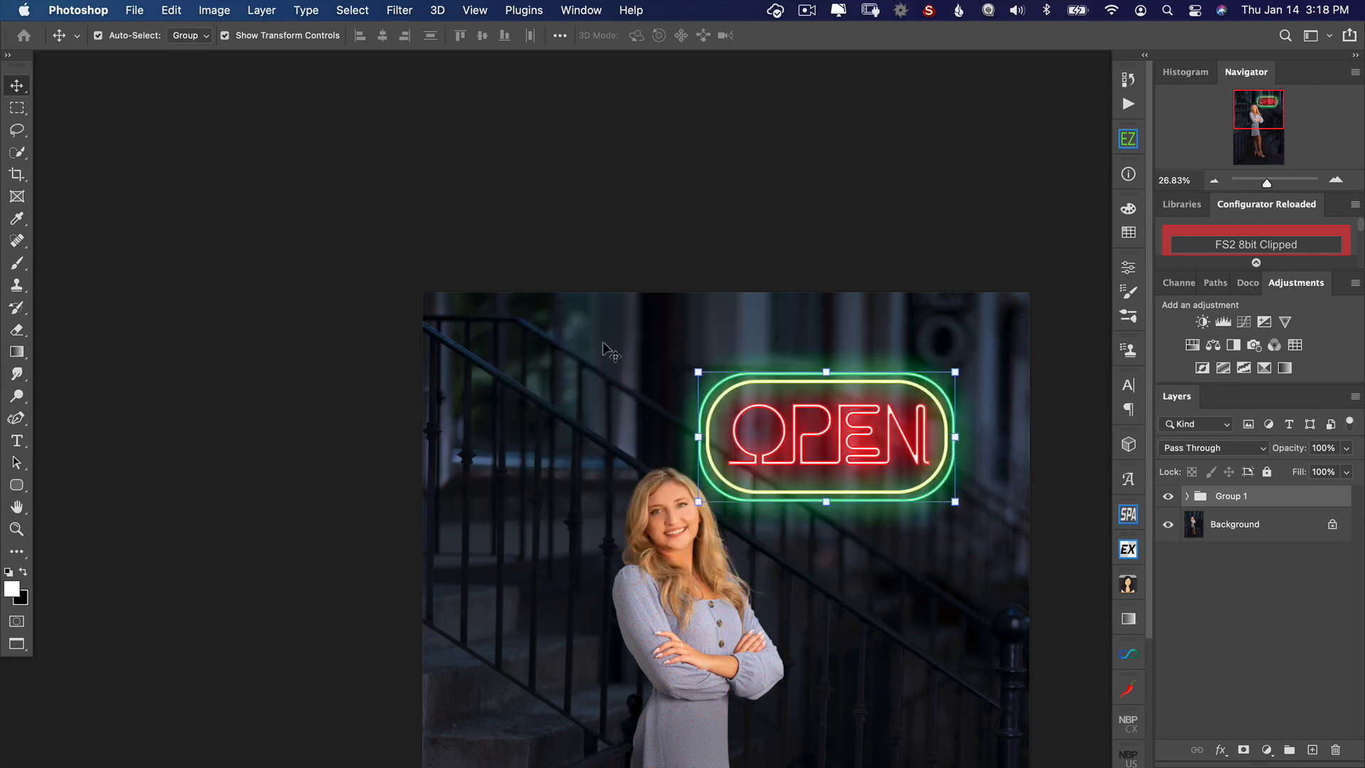
drag(840, 427, 591, 384)
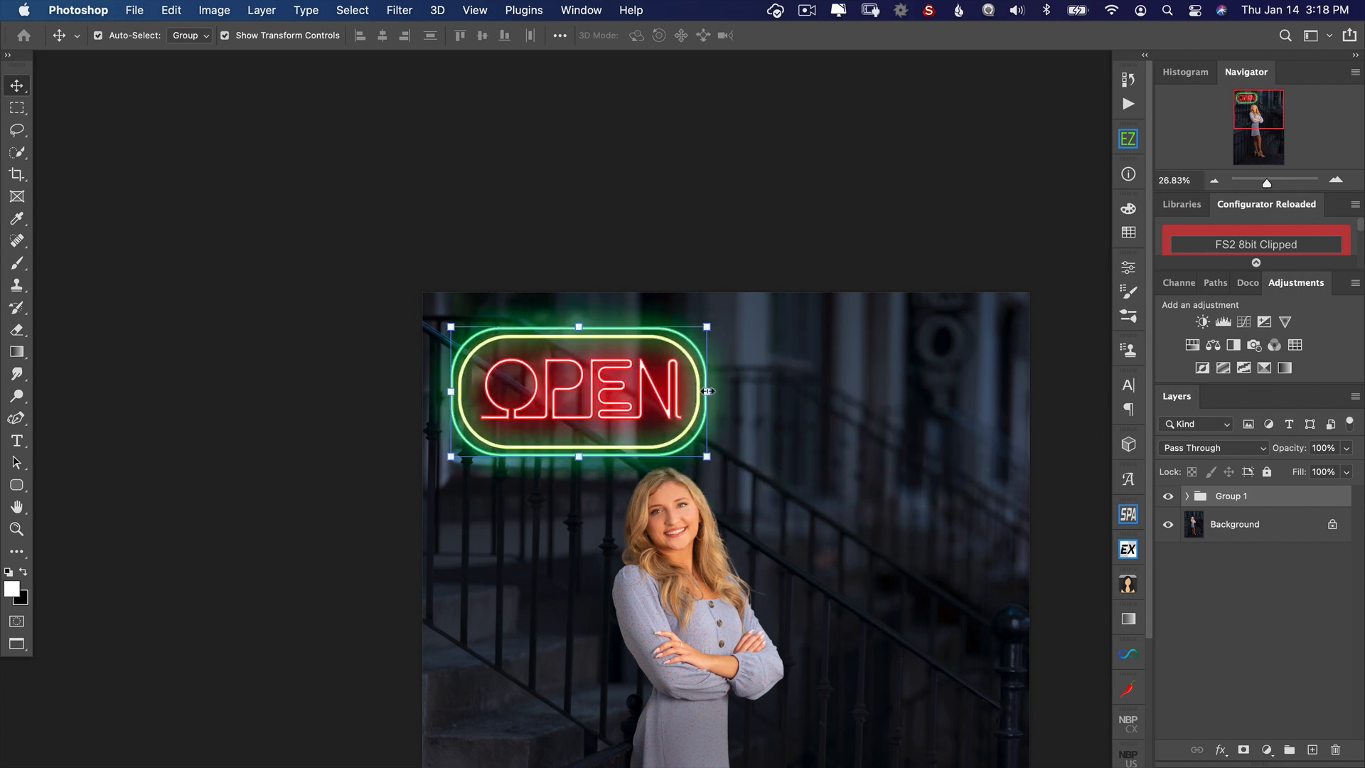
Step: Scale the sign group to about 56%, skew it vertically by about 3.8°, and move it slightly up
drag(710, 391, 606, 458)
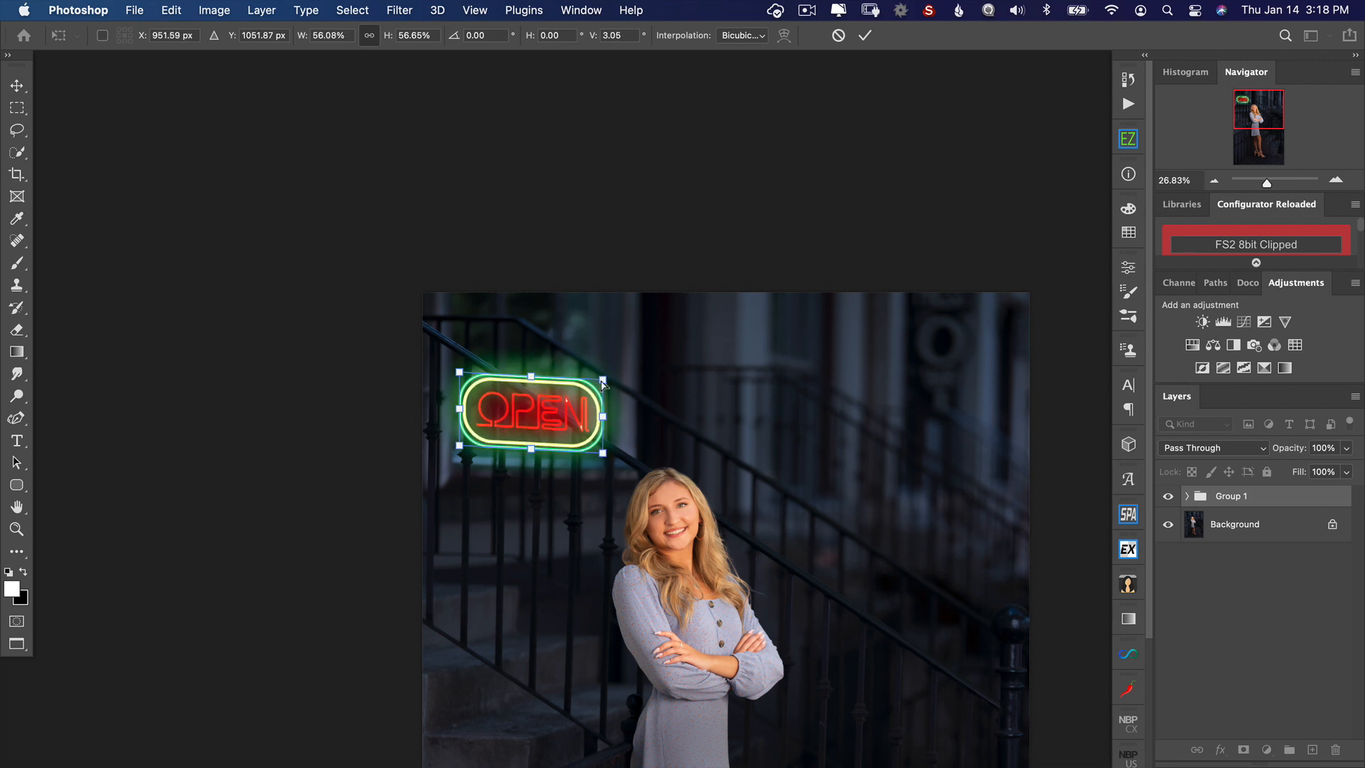
drag(603, 387, 601, 384)
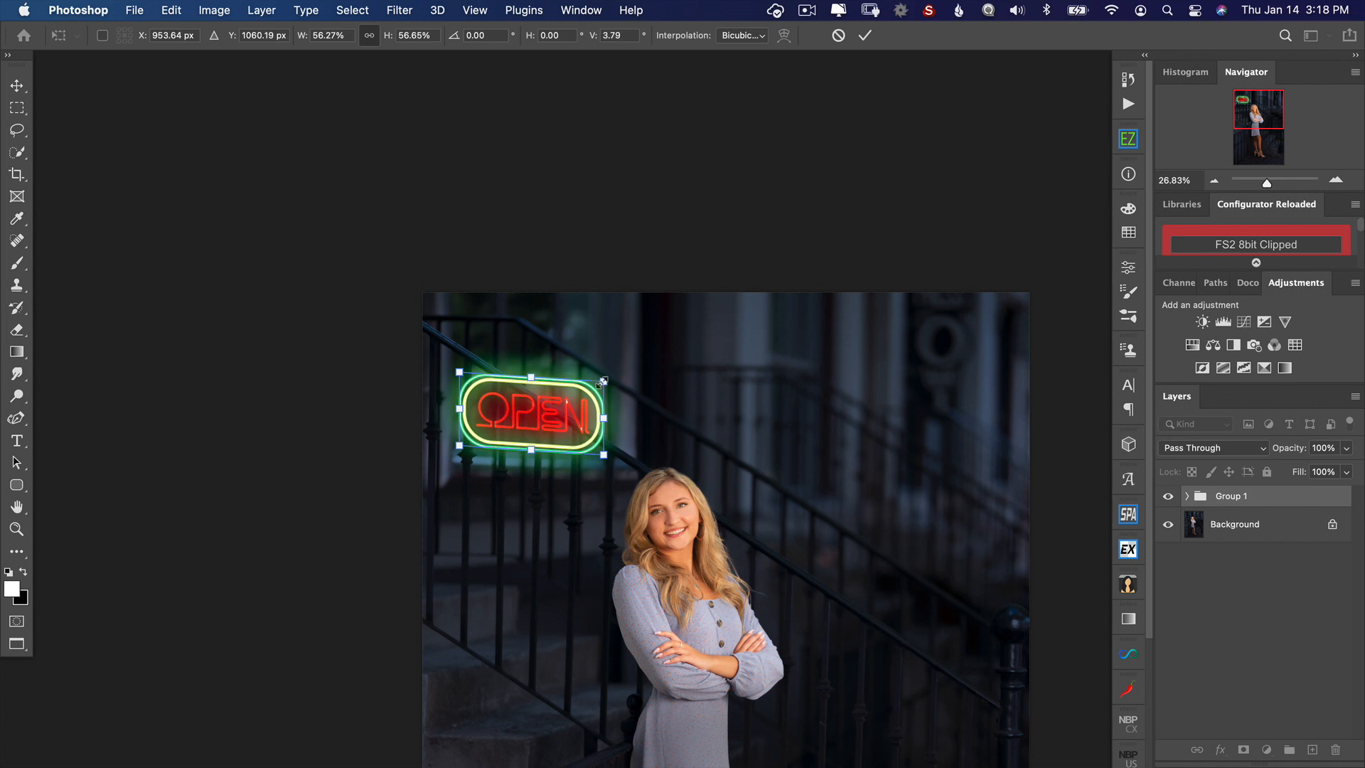
key(Return)
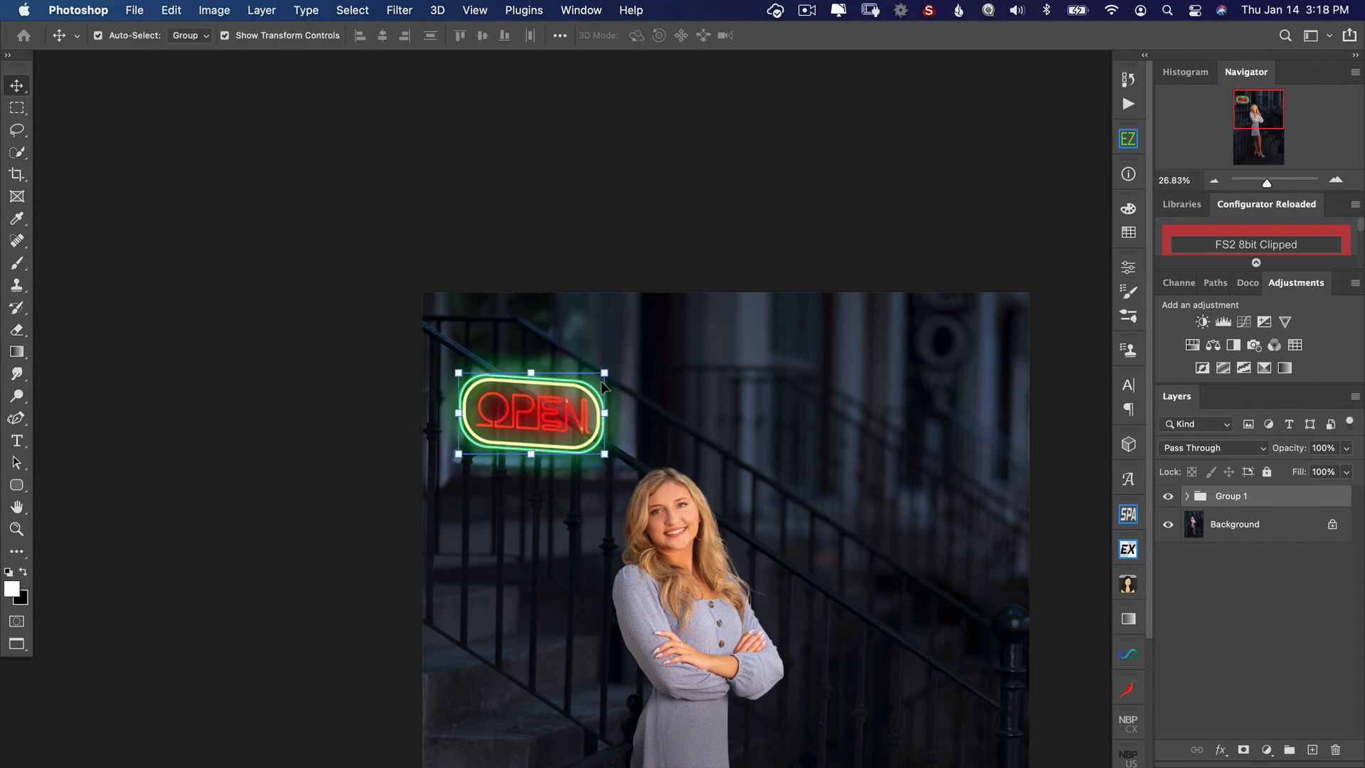
drag(581, 400, 581, 395)
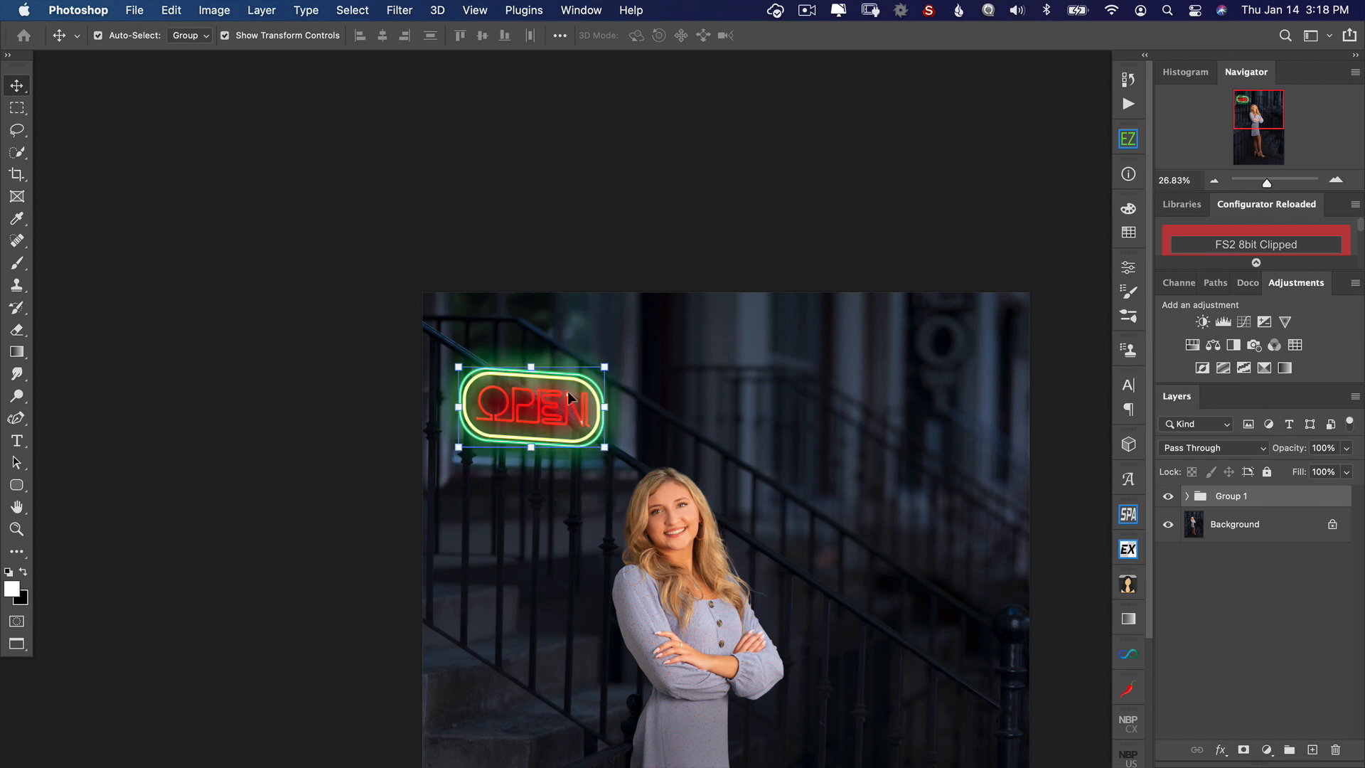
Step: Add a layer mask to the sign group and rename the group Neon Sign
scroll(567, 391, up, 5)
scroll(641, 334, down, 3)
scroll(642, 334, left, 3)
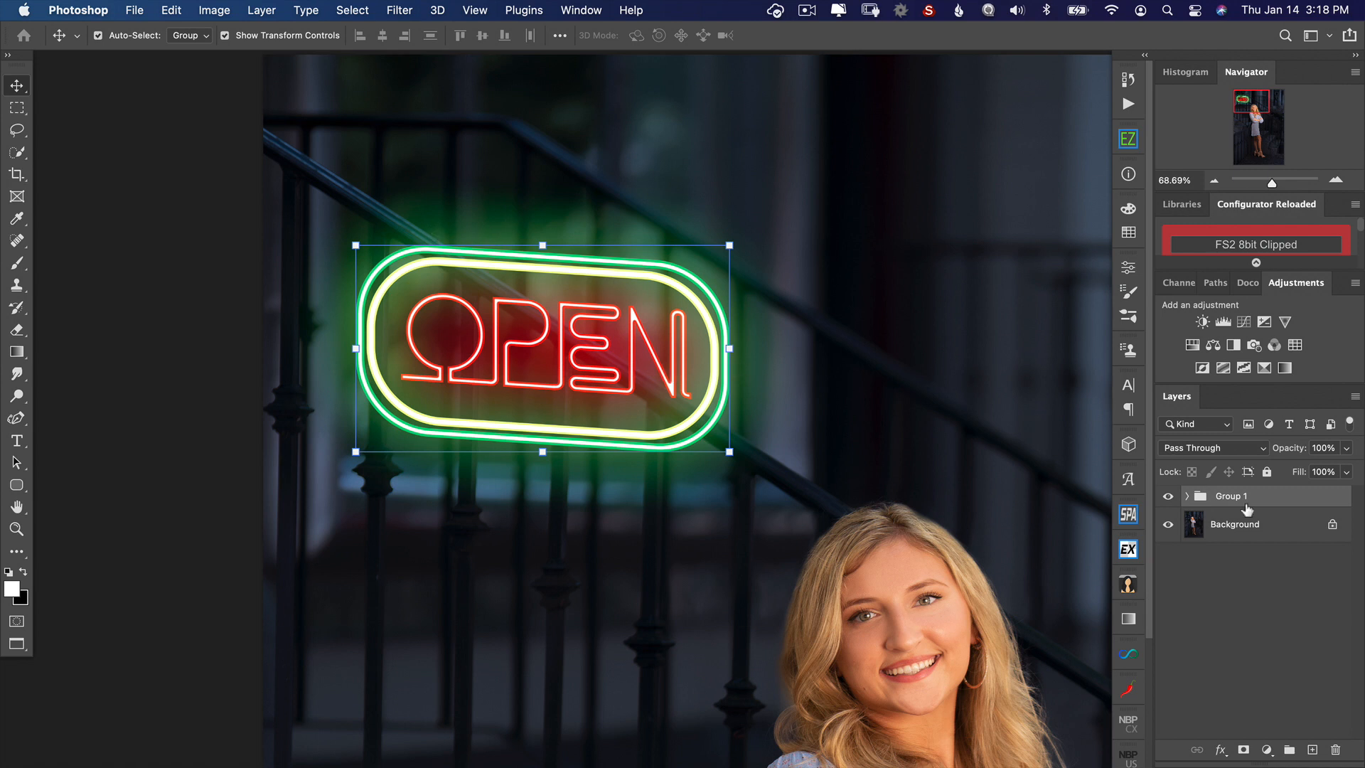
click(1257, 536)
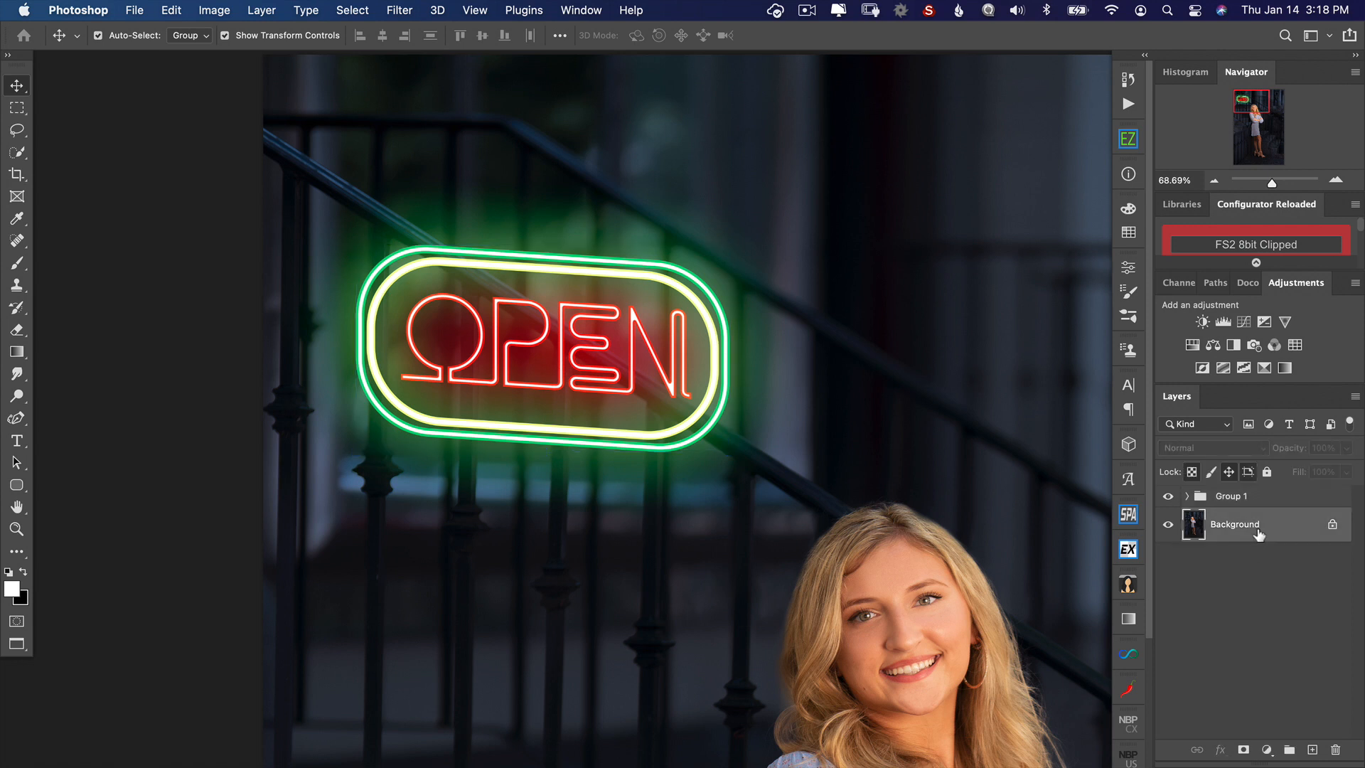
click(1258, 497)
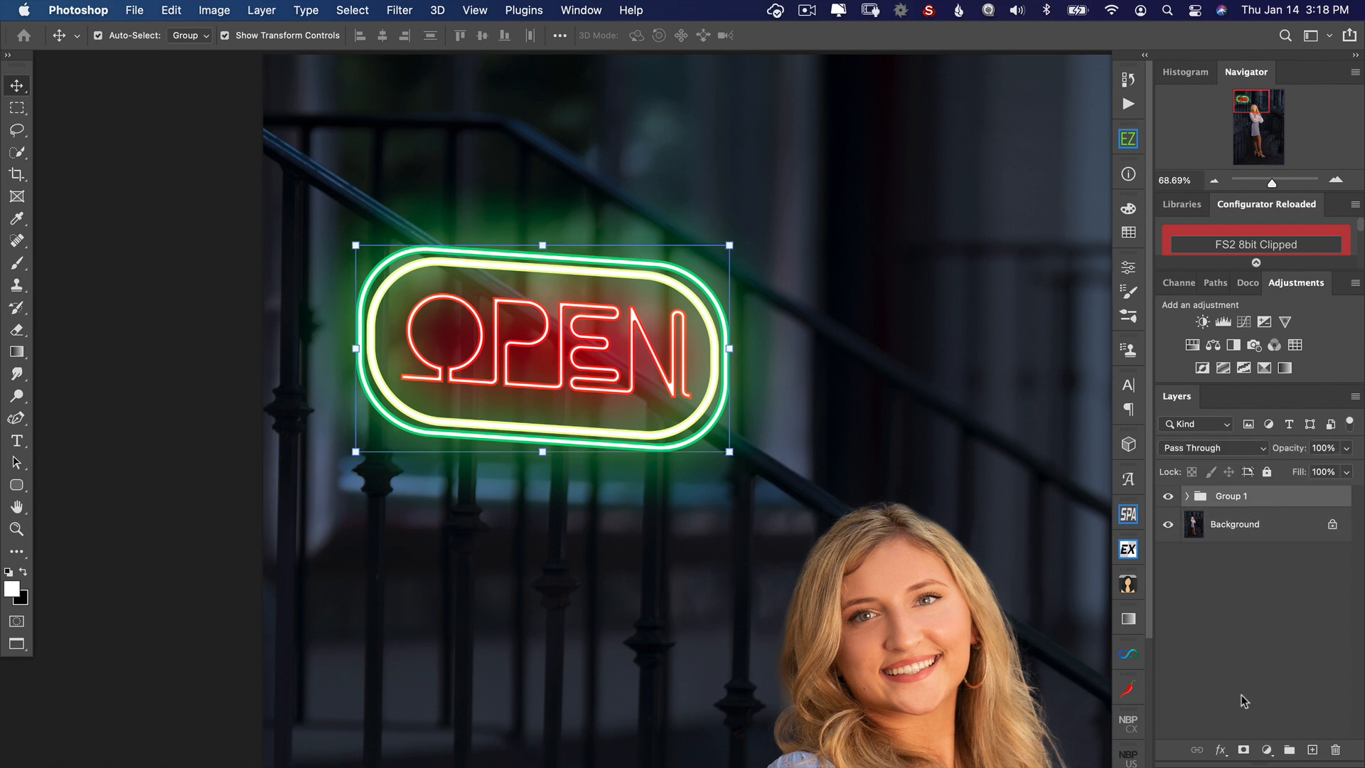
click(1242, 750)
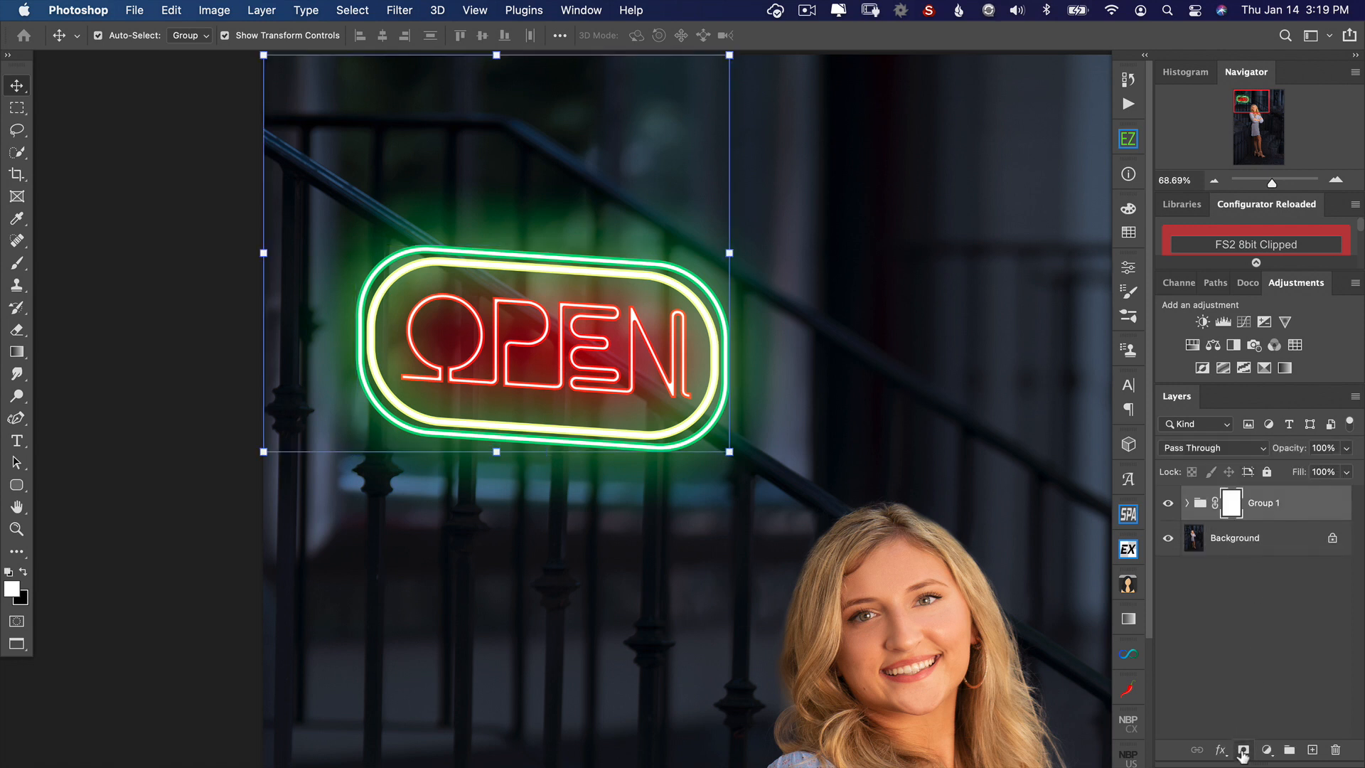
double_click(1266, 502)
text(Neon Sign)
key(Return)
Step: Paint black on the Neon Sign mask along the diagonal handrail with a 69 px brush, bringing the rail in front of the sign
click(1231, 503)
key(b)
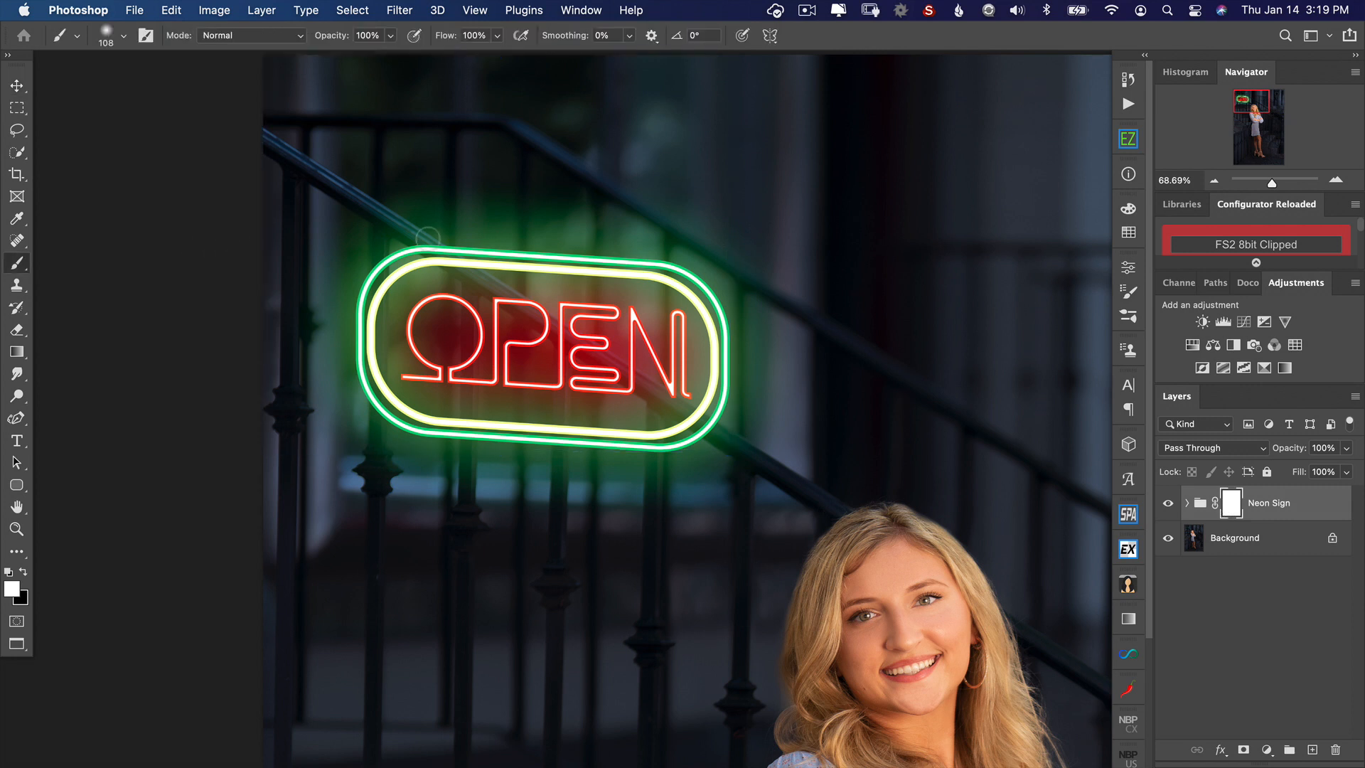
key(x)
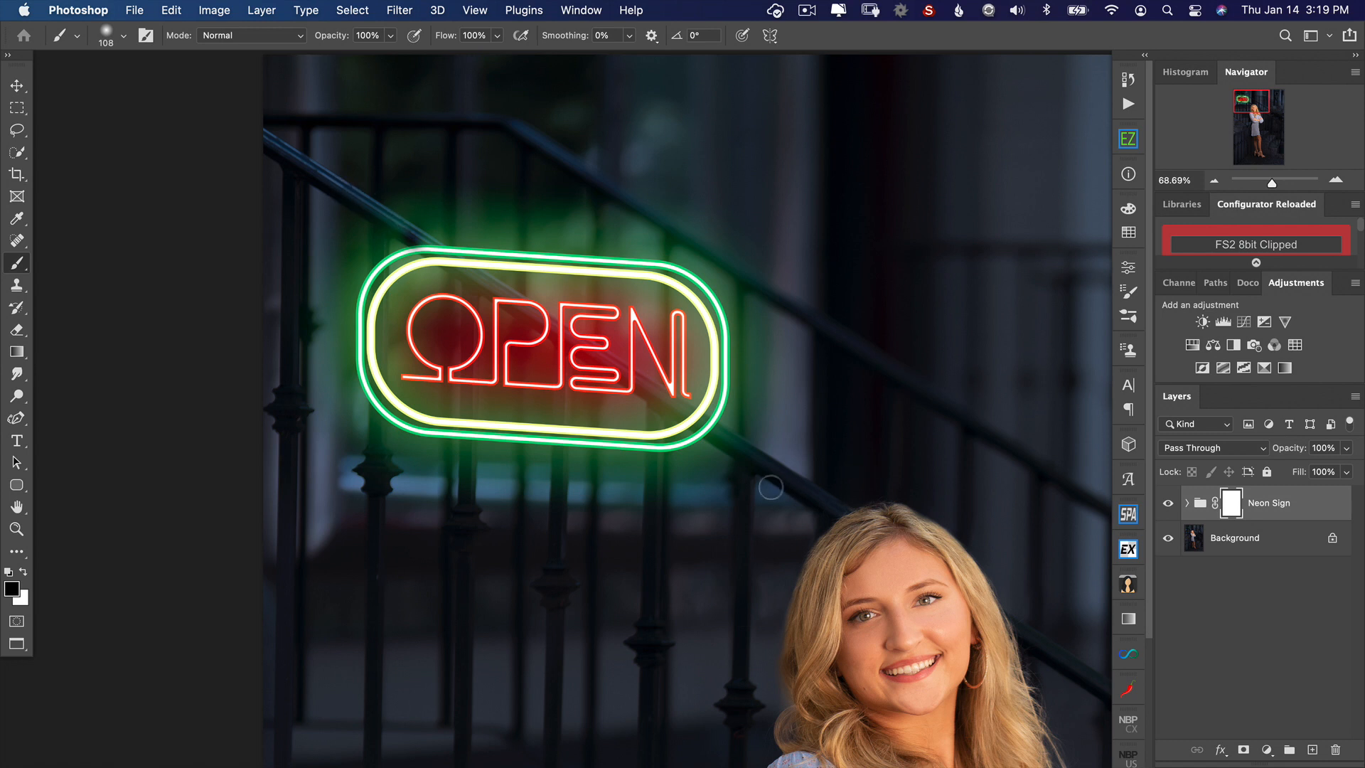
shift+click(781, 477)
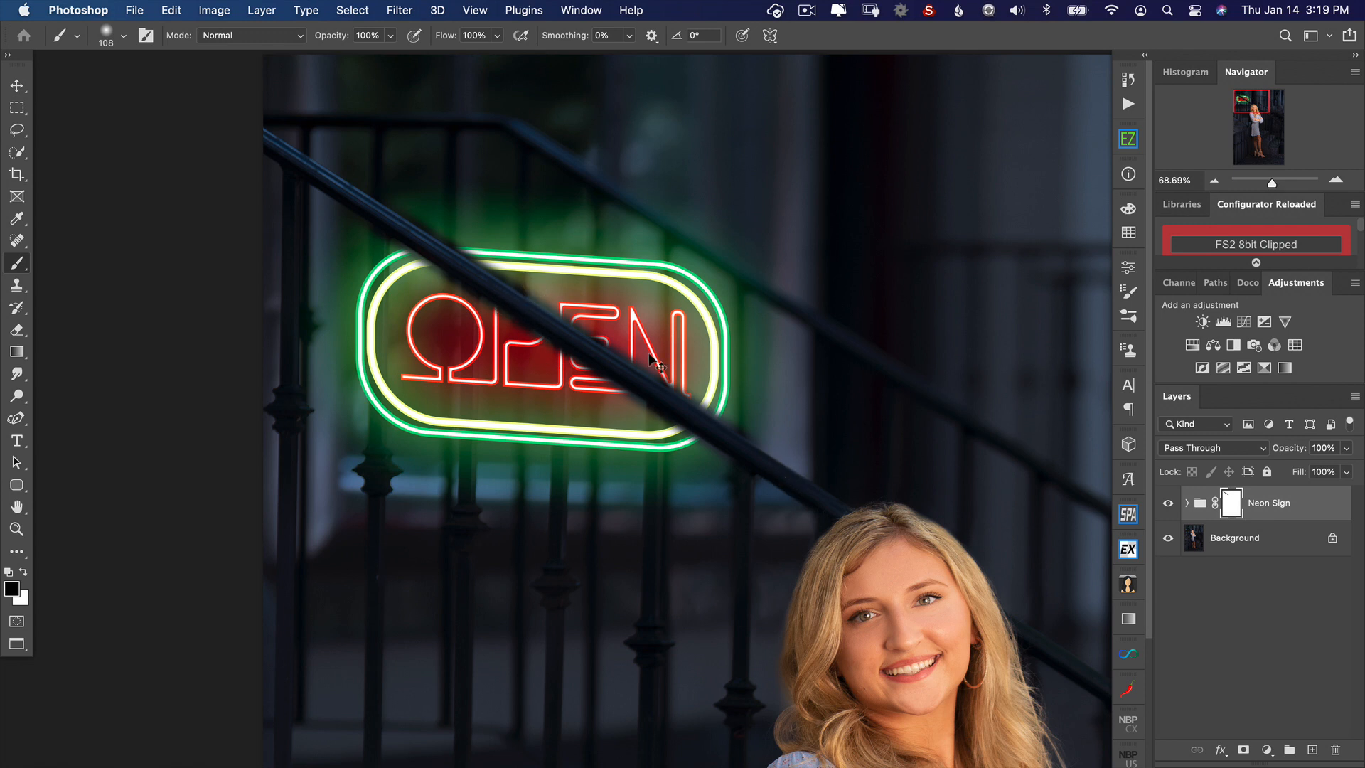
key(super+z)
drag(636, 371, 612, 371)
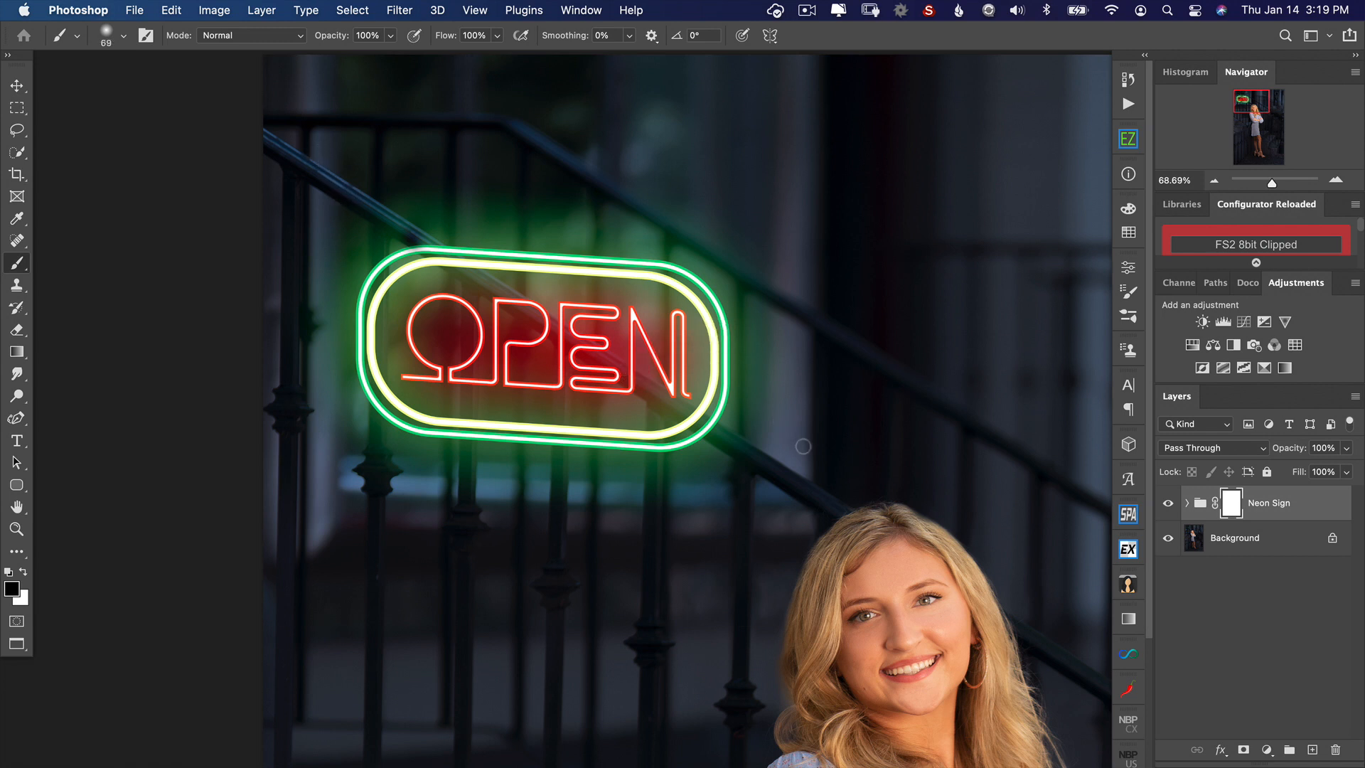
shift+click(785, 478)
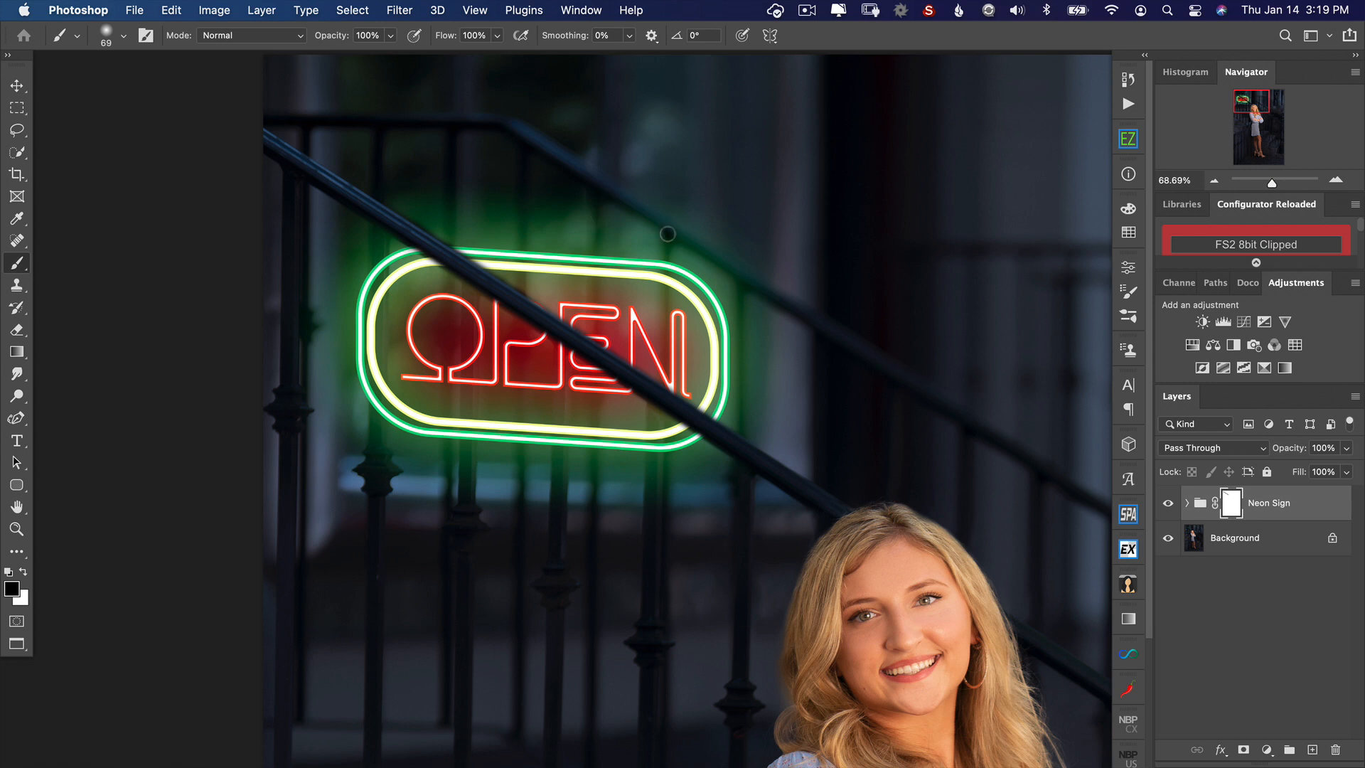
Step: Paint black on the Neon Sign mask along the vertical railing bars so they cross in front of the sign
shift+click(655, 591)
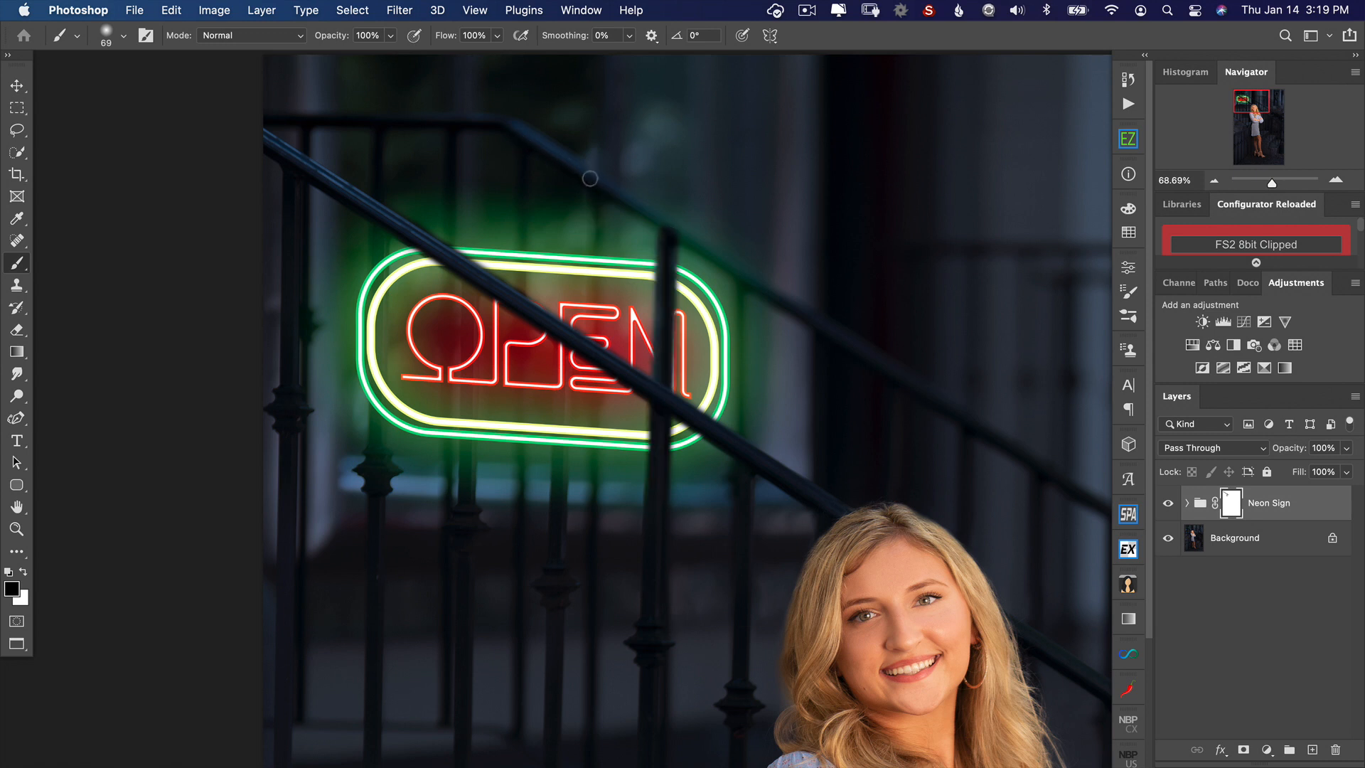
shift+click(592, 545)
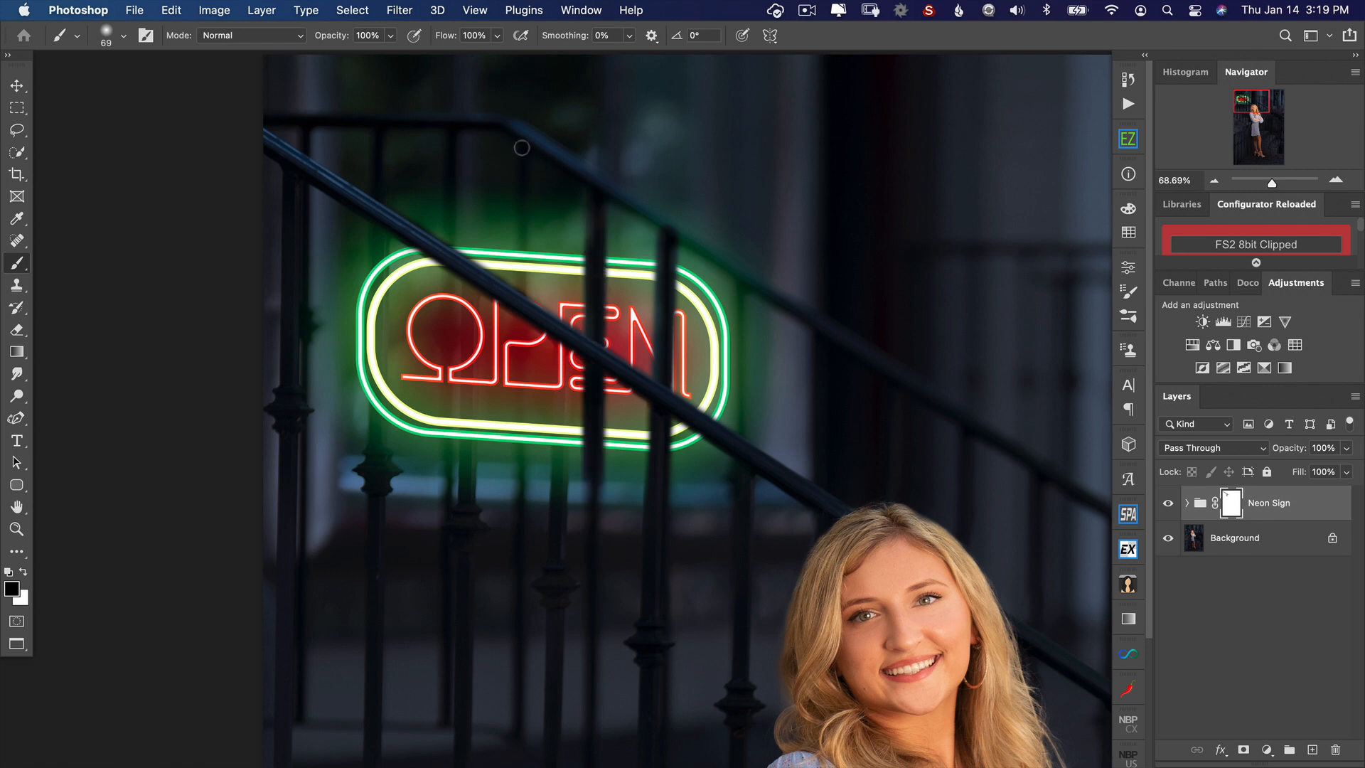
shift+click(517, 569)
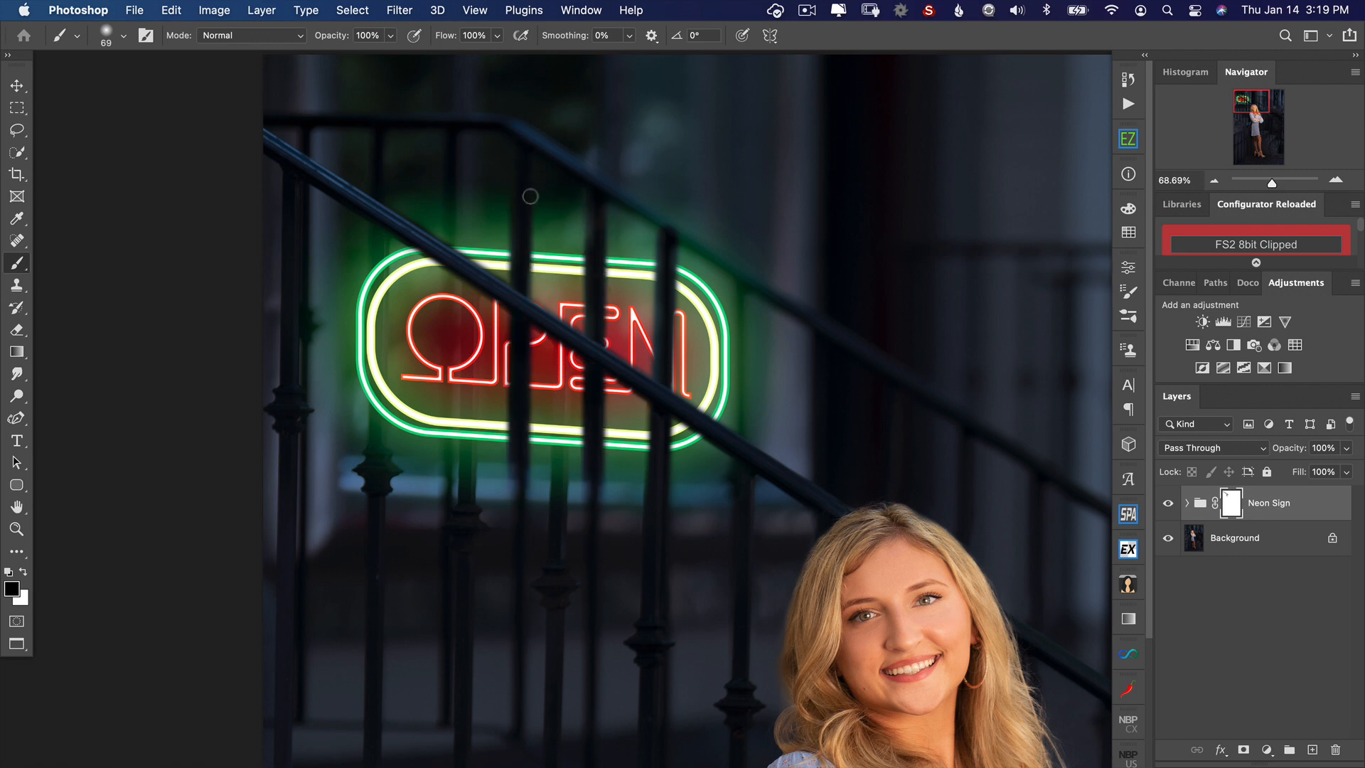
shift+click(562, 569)
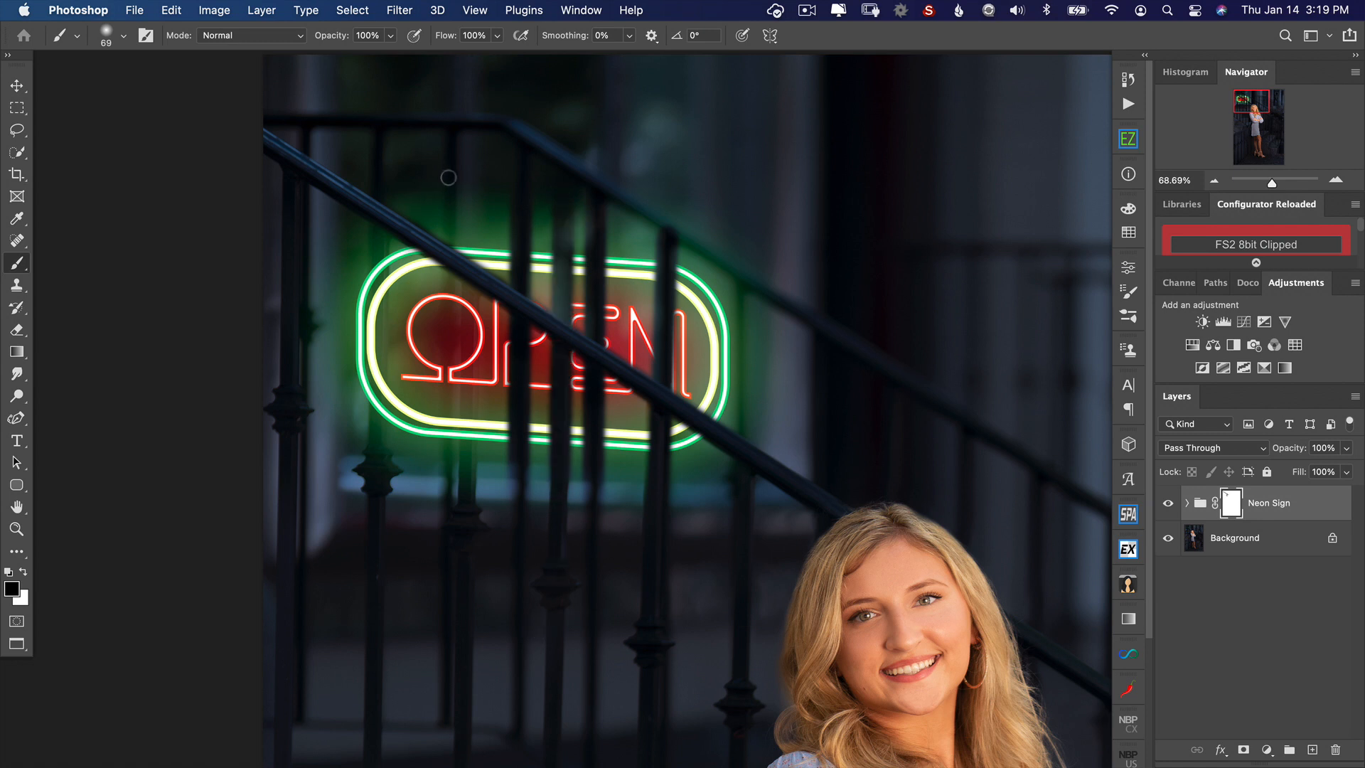
shift+click(444, 574)
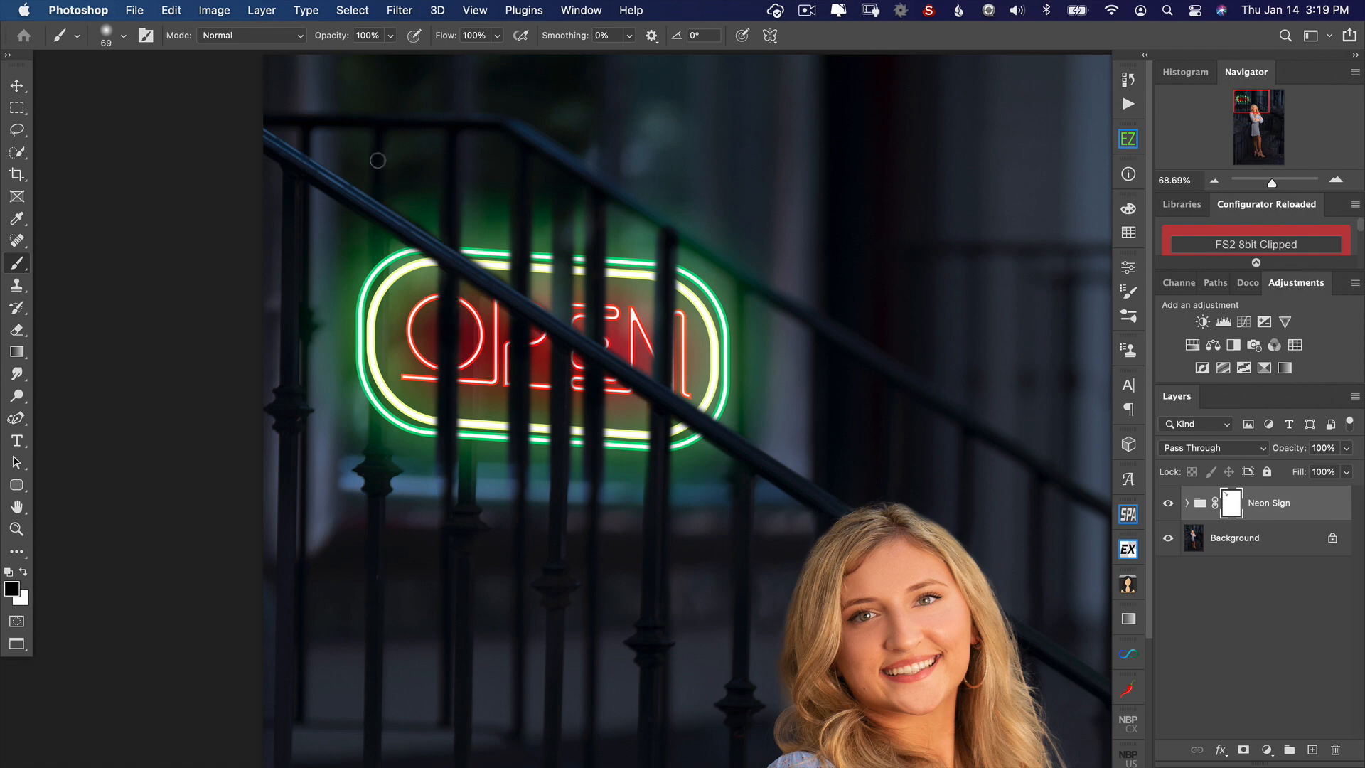
shift+click(391, 526)
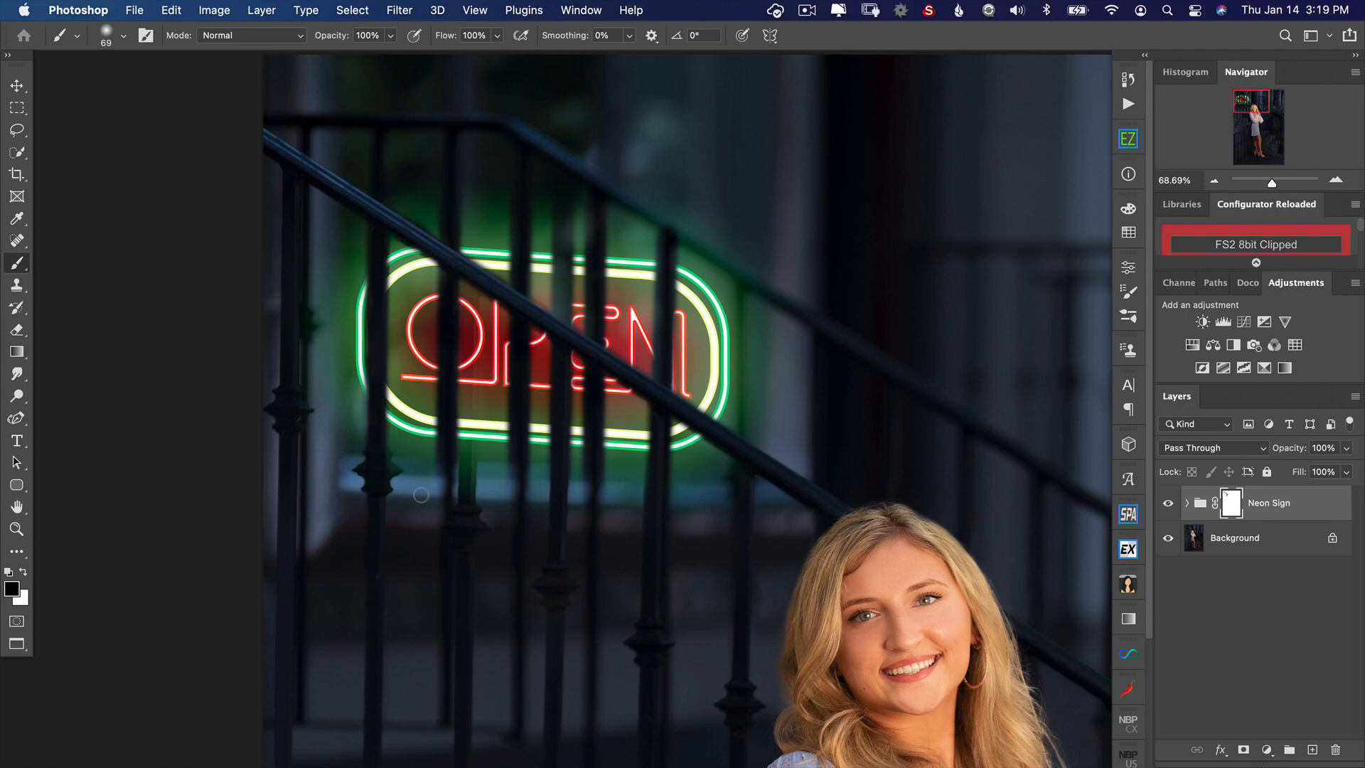
Step: Swap the foreground and background colors and convert the masked Neon Sign group to a smart object
scroll(421, 494, down, 5)
drag(450, 502, 459, 439)
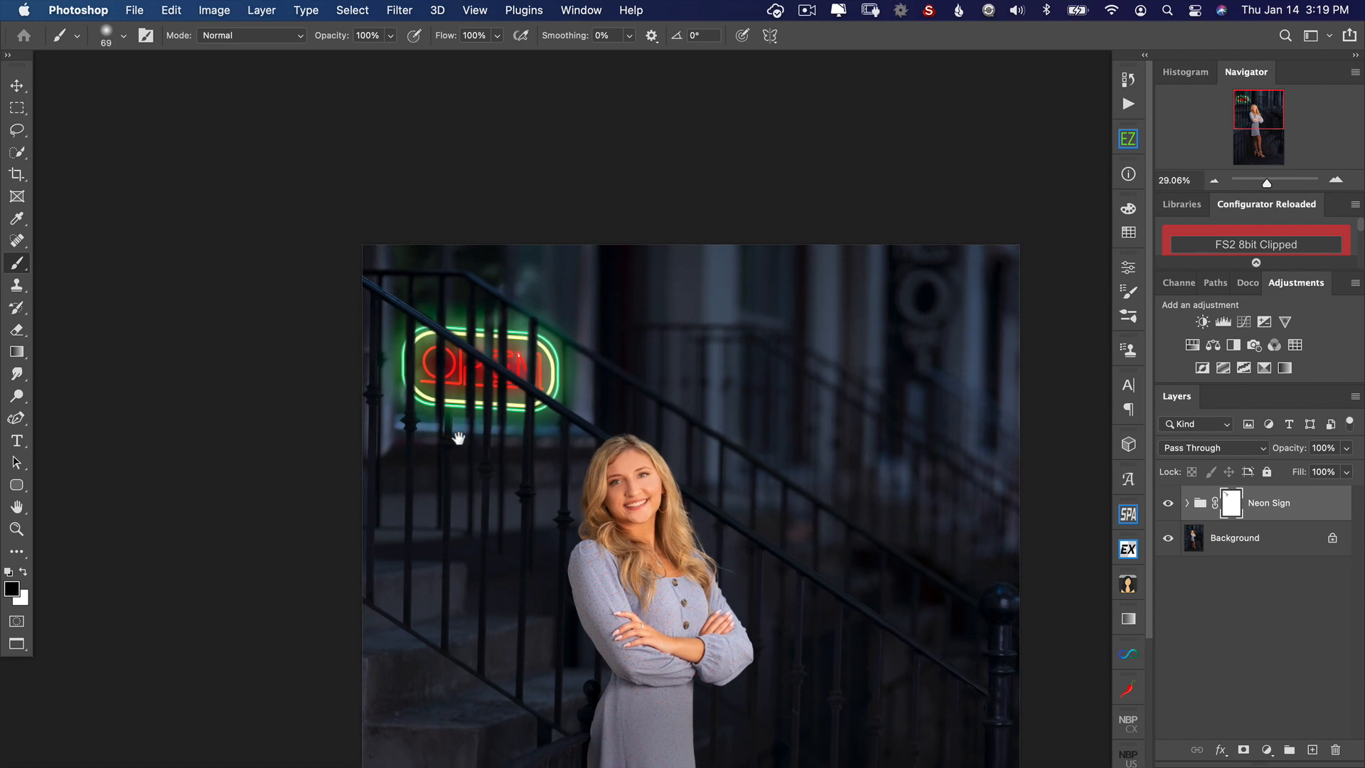
key(x)
right_click(1313, 510)
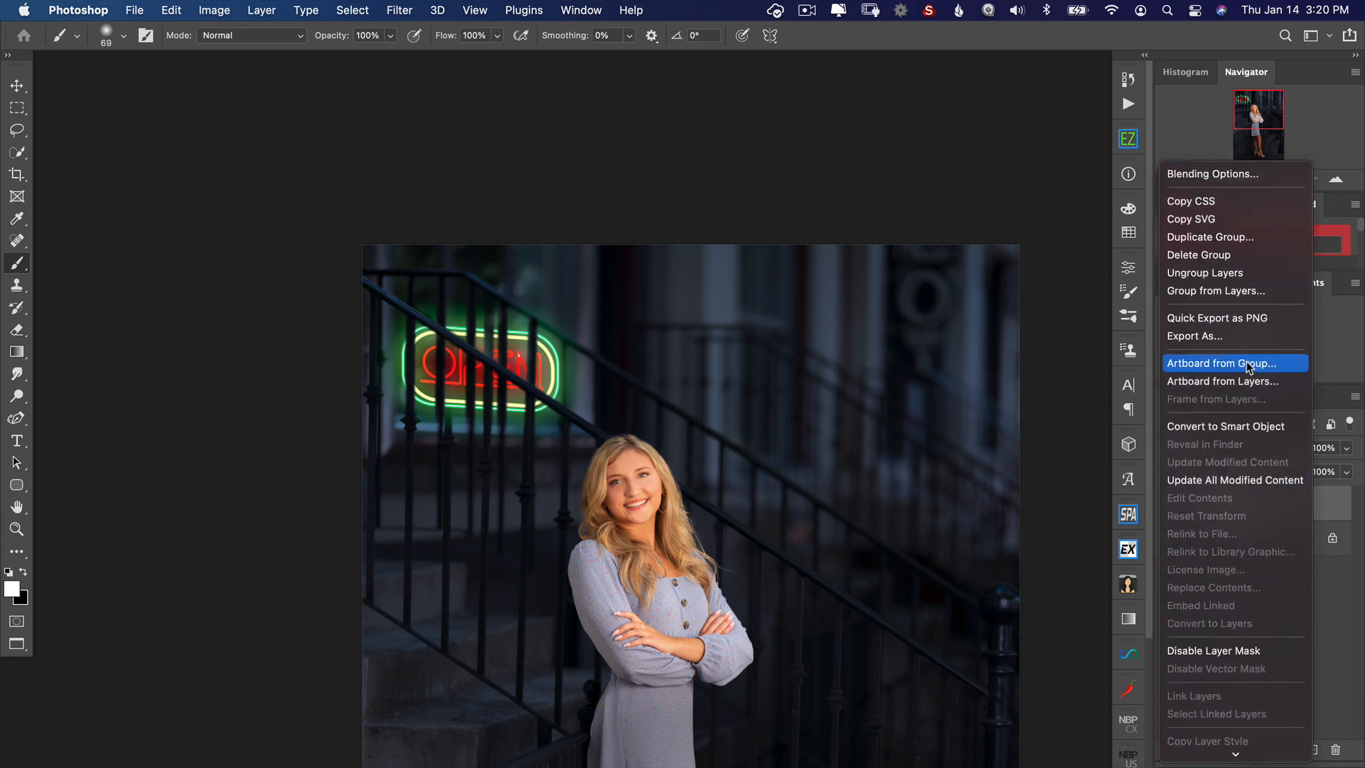
click(1243, 426)
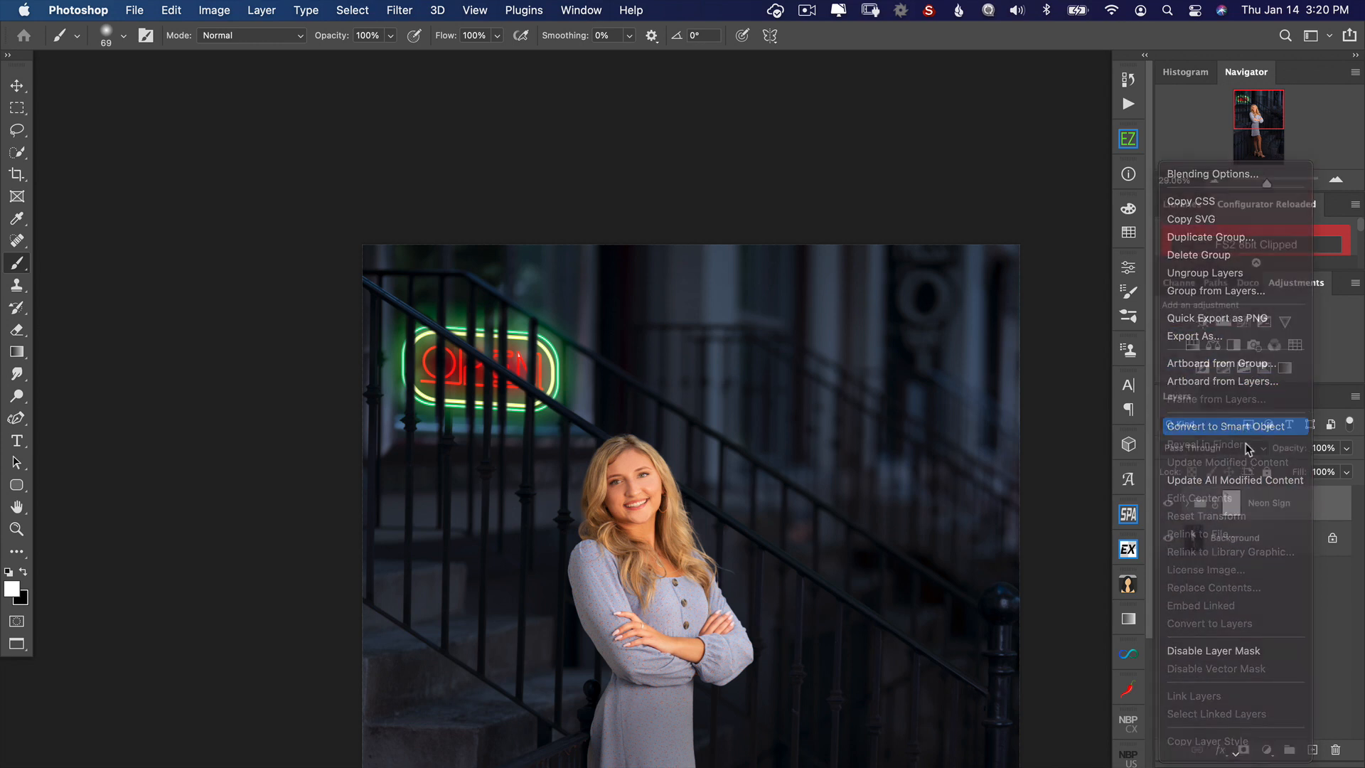
Step: Apply a Gaussian Blur with a radius of 7.8 pixels to the Neon Sign smart object
click(399, 10)
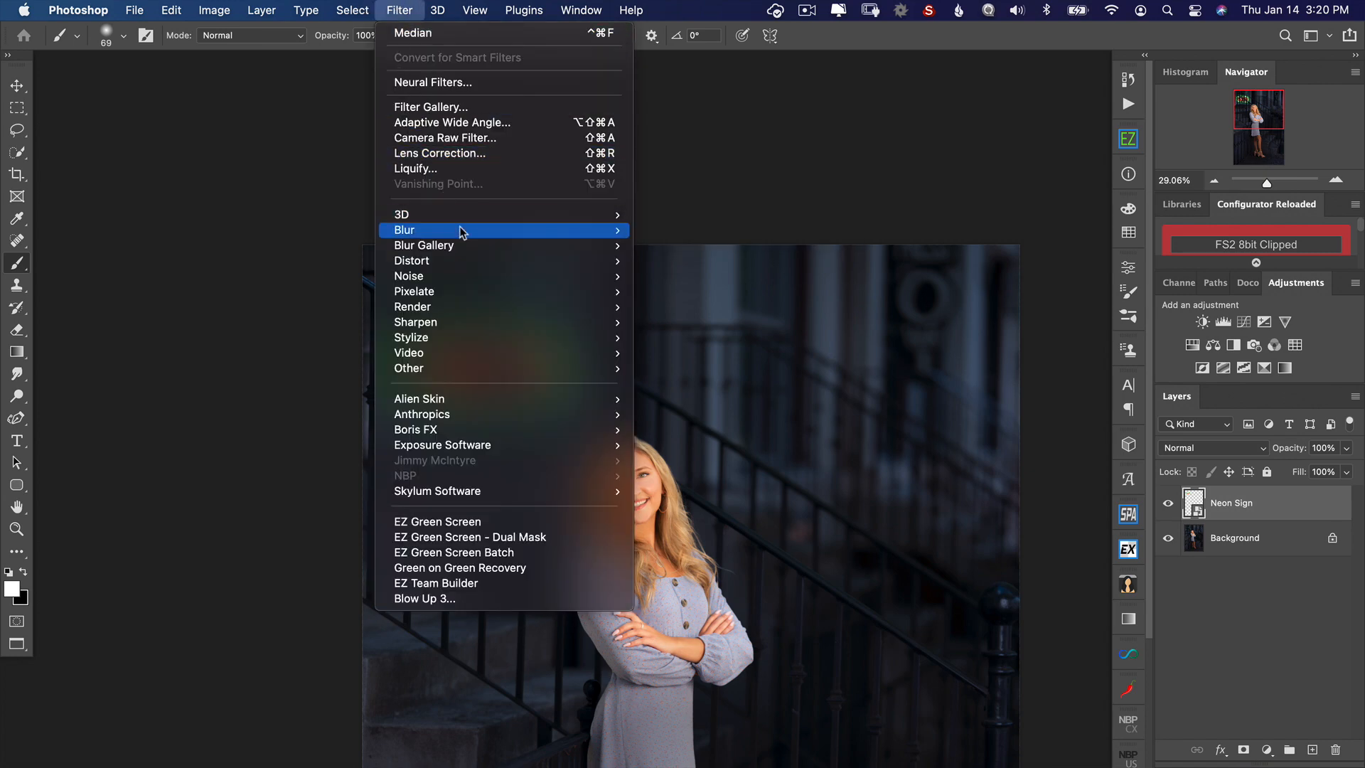
mouse_move(456, 229)
click(690, 292)
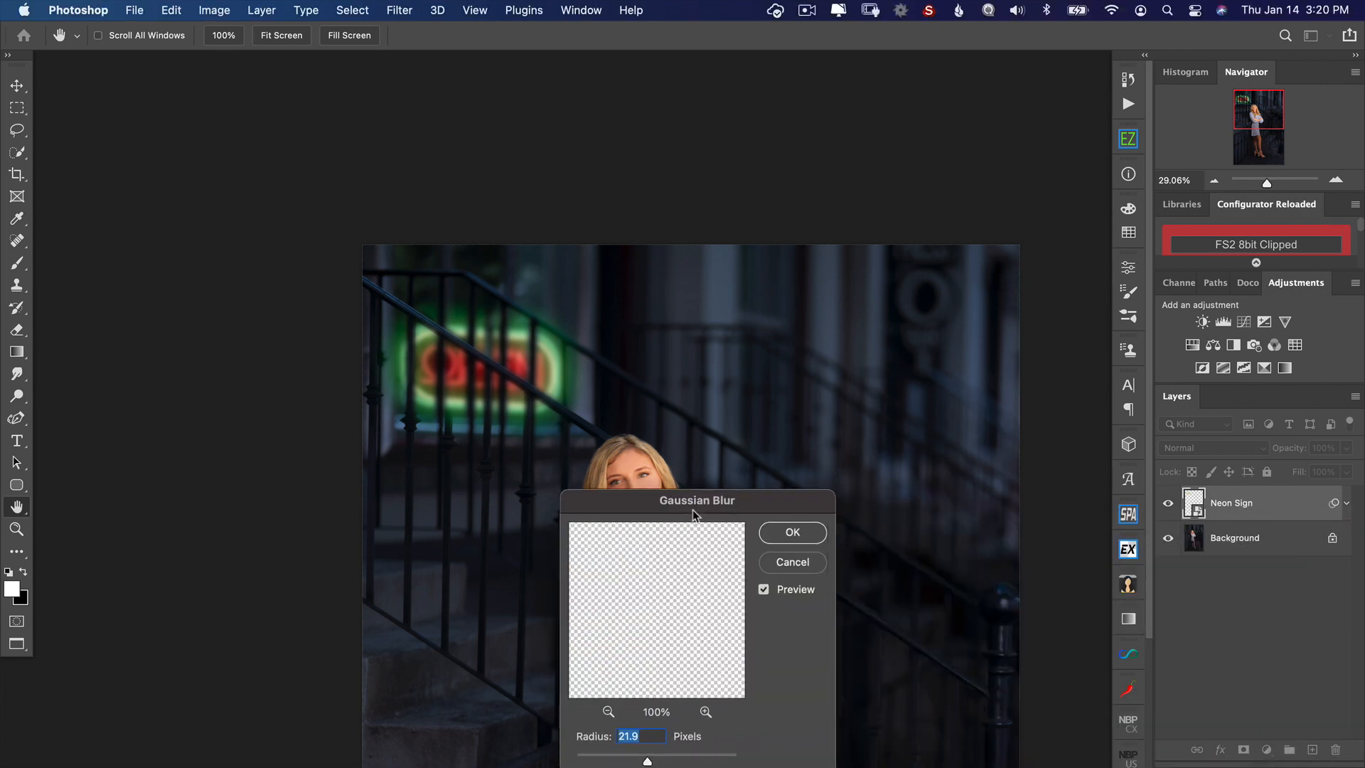
drag(684, 497, 837, 341)
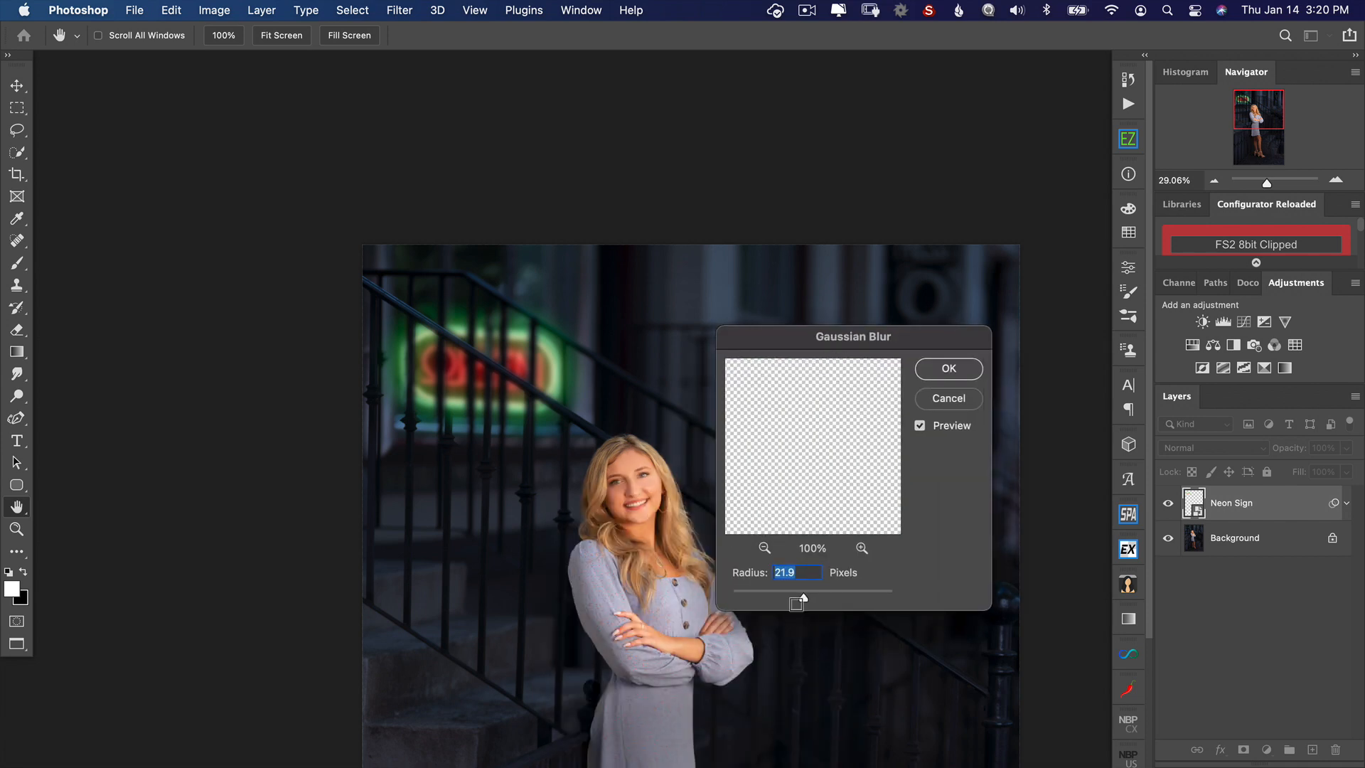
drag(801, 600, 789, 603)
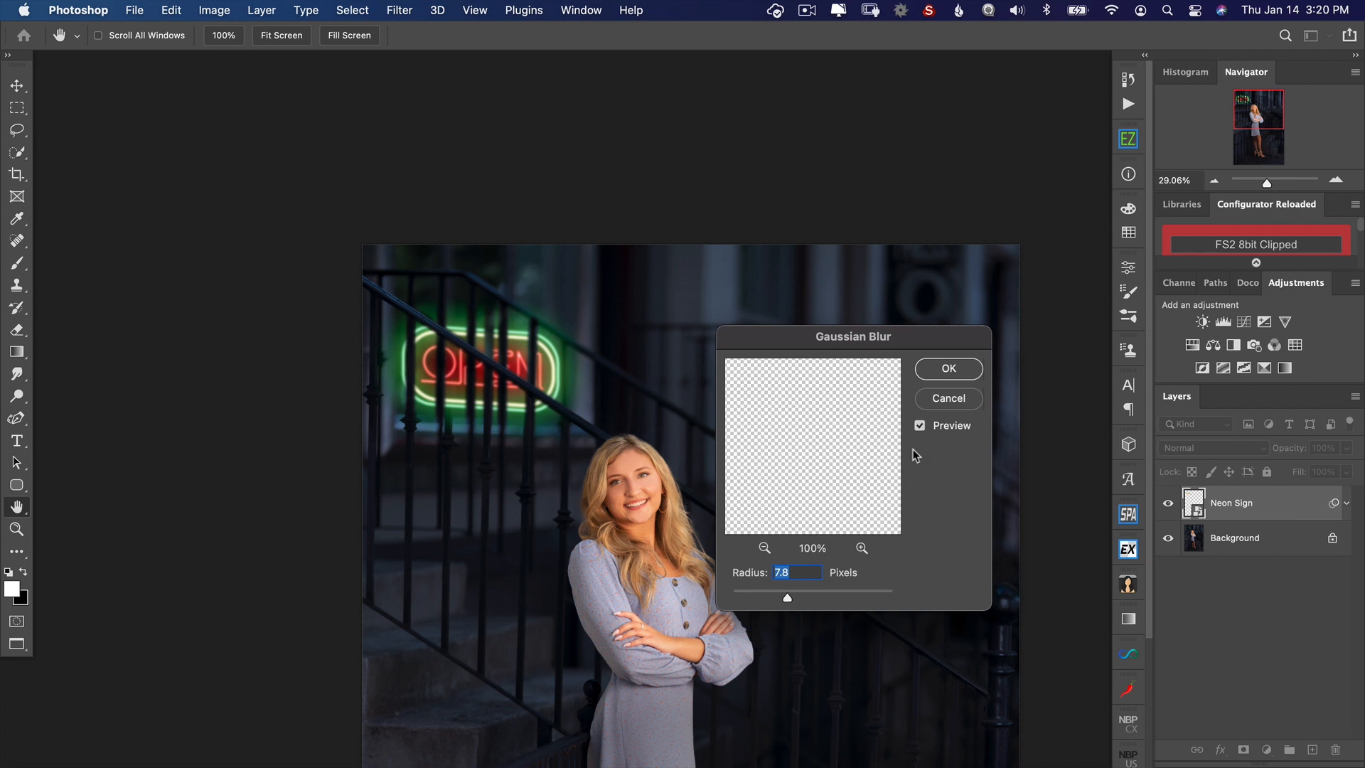
click(948, 368)
Step: Set the Neon Sign layer's blend mode to Linear Dodge (Add) and view the whole portrait
click(1239, 452)
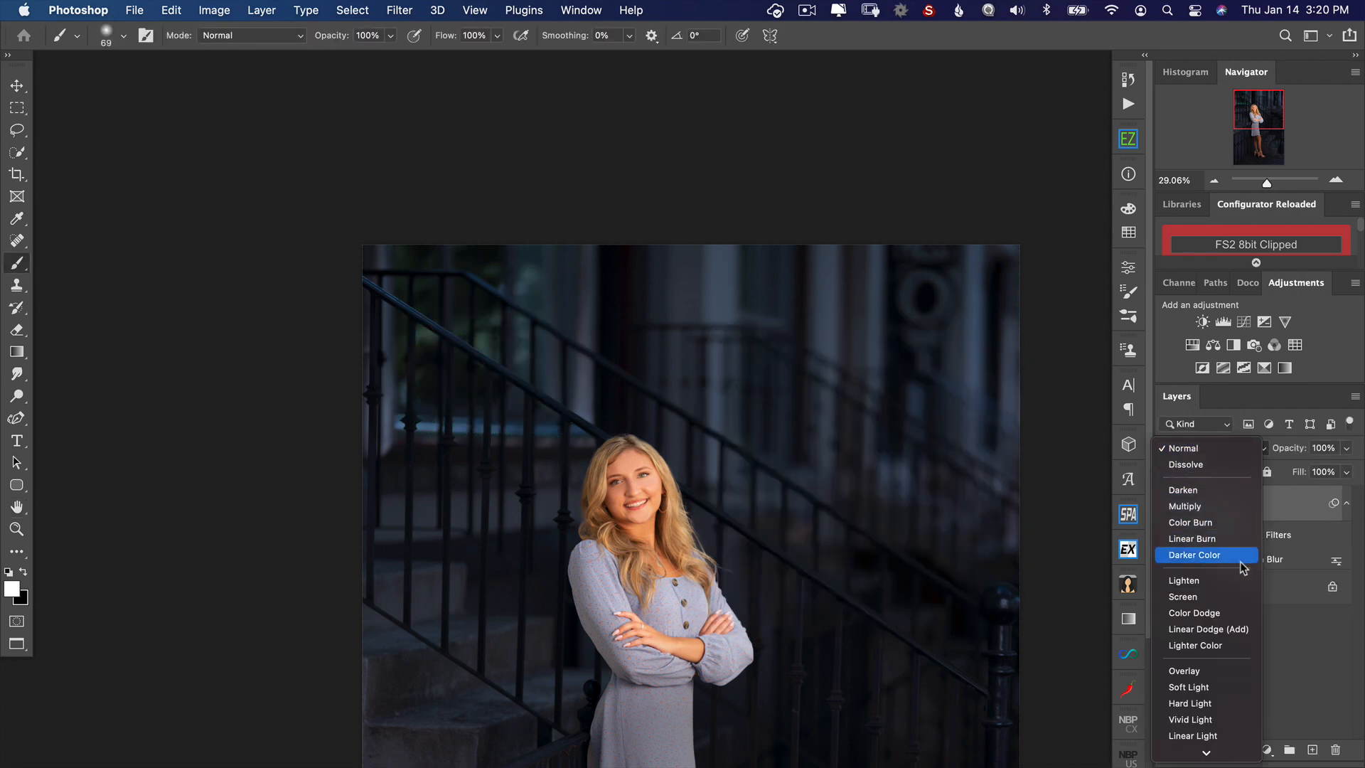
click(1230, 630)
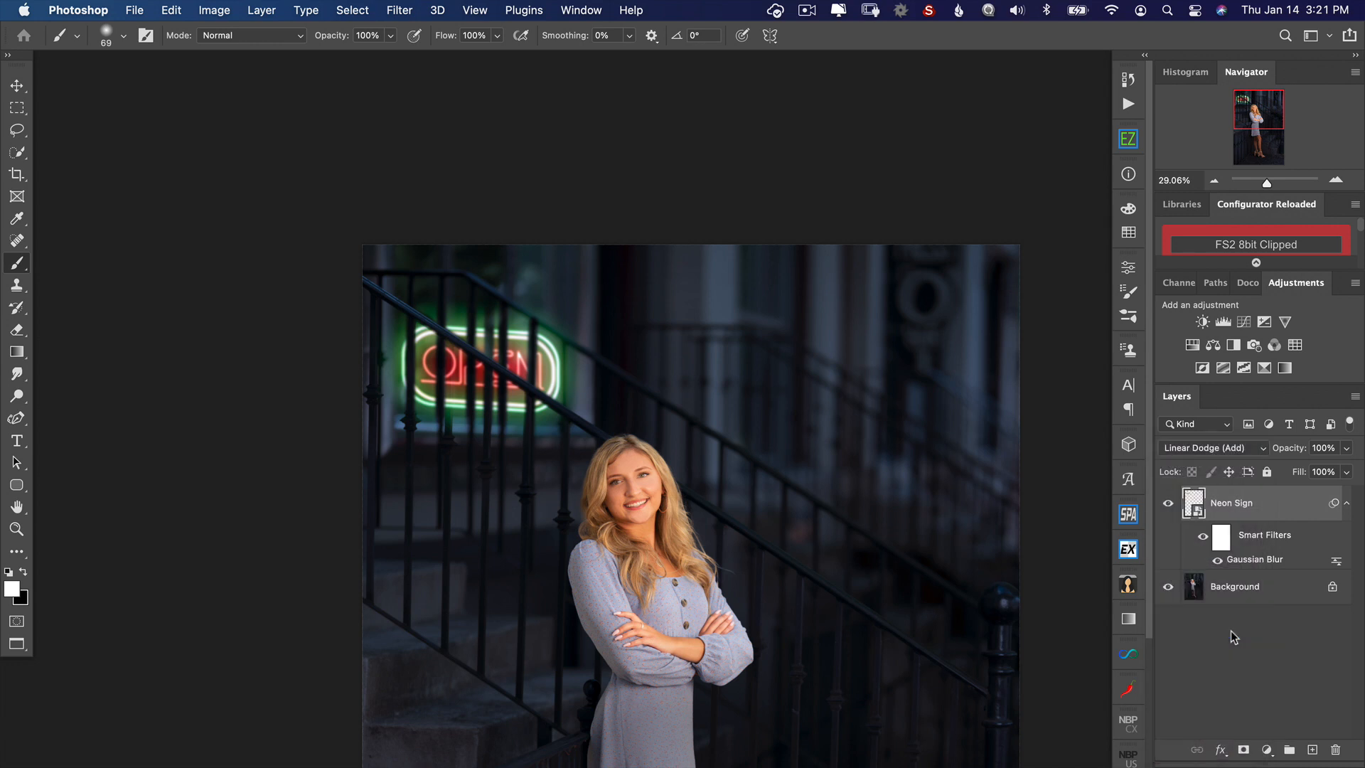
key(super+minus)
key(super+minus)
key(super+minus)
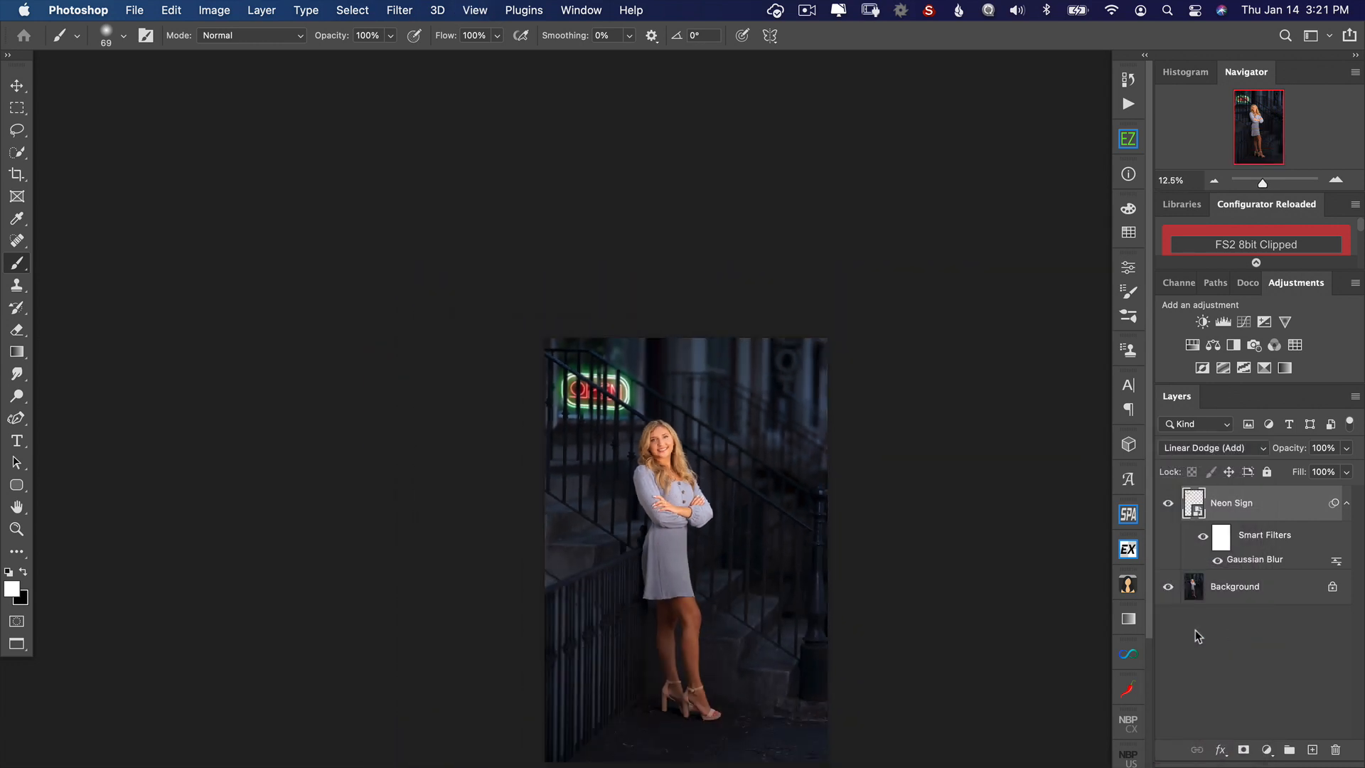
drag(666, 519, 632, 395)
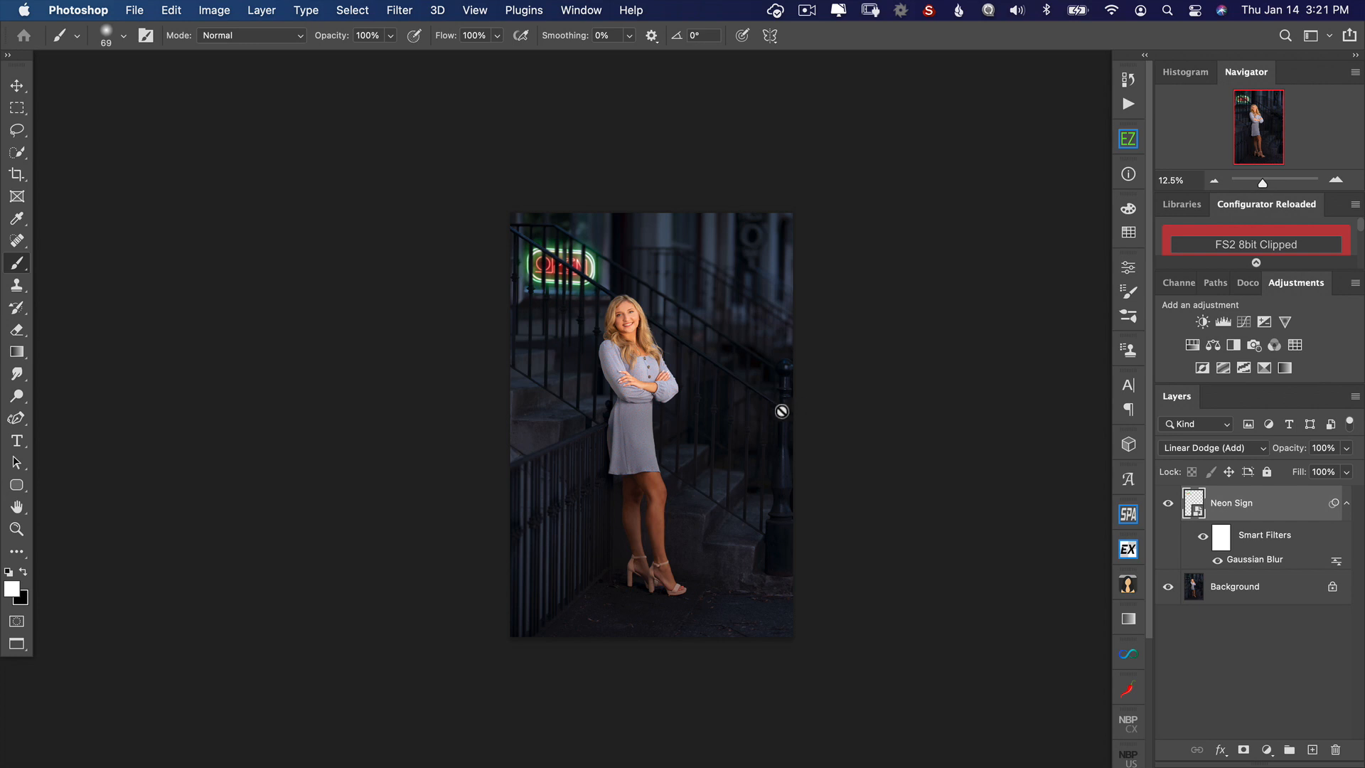
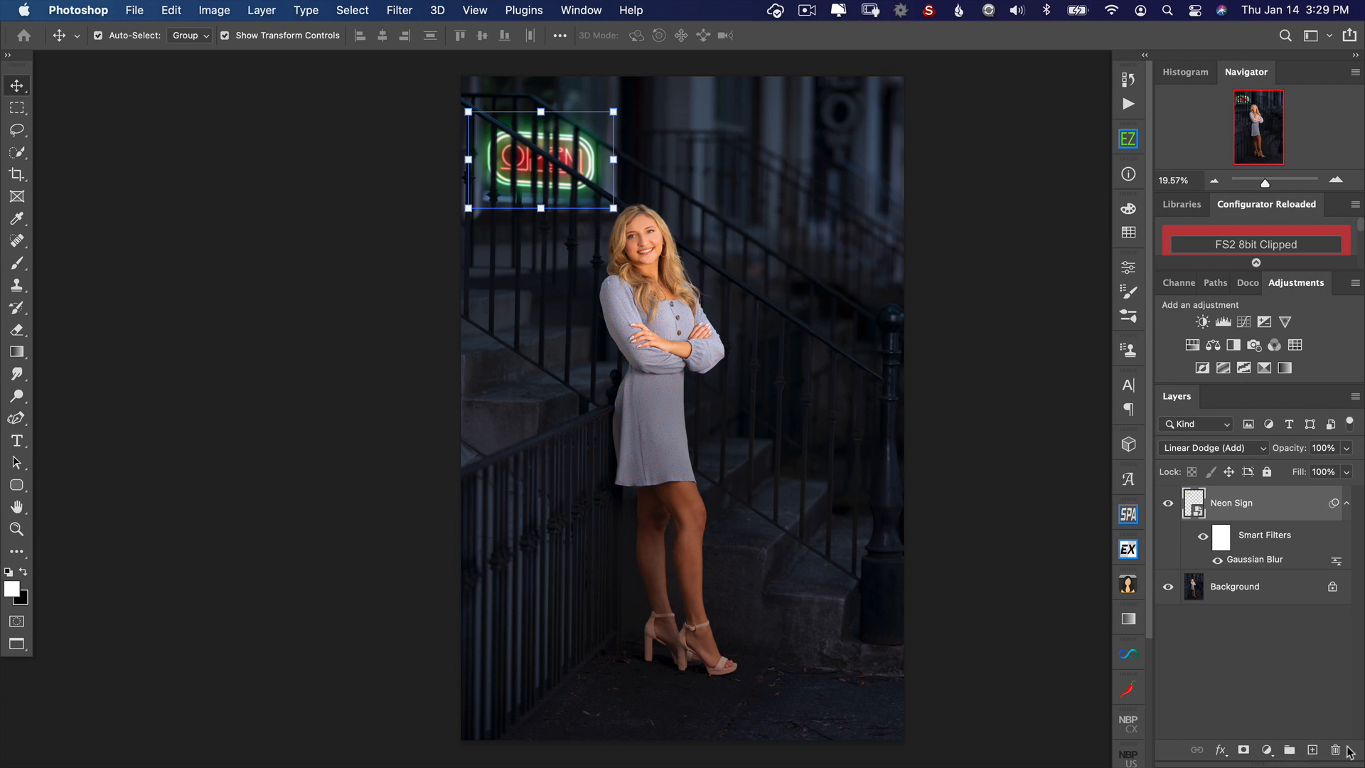
Step: Add a new layer with white, vertically stacked text "2021" in EA Sports Covers SC Bold, above the dark background beside the woman
click(1313, 751)
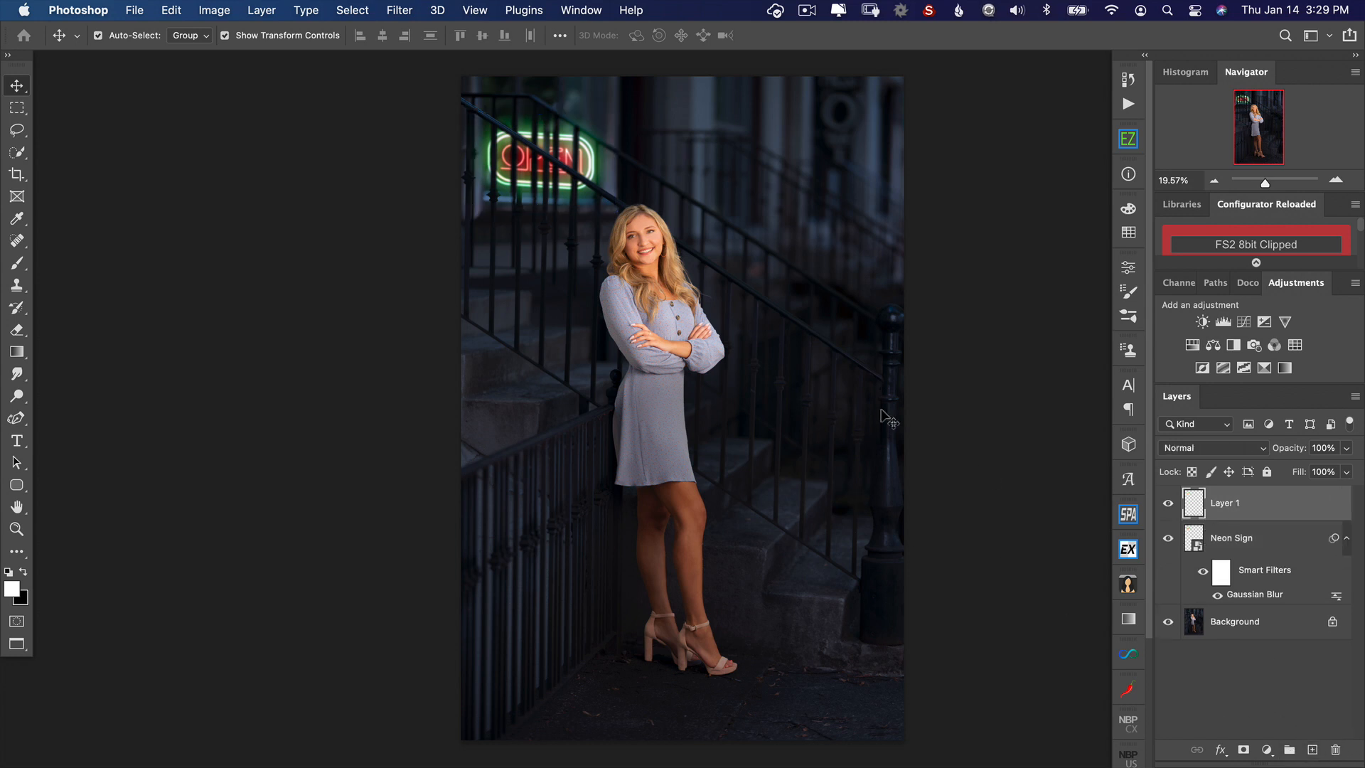
key(t)
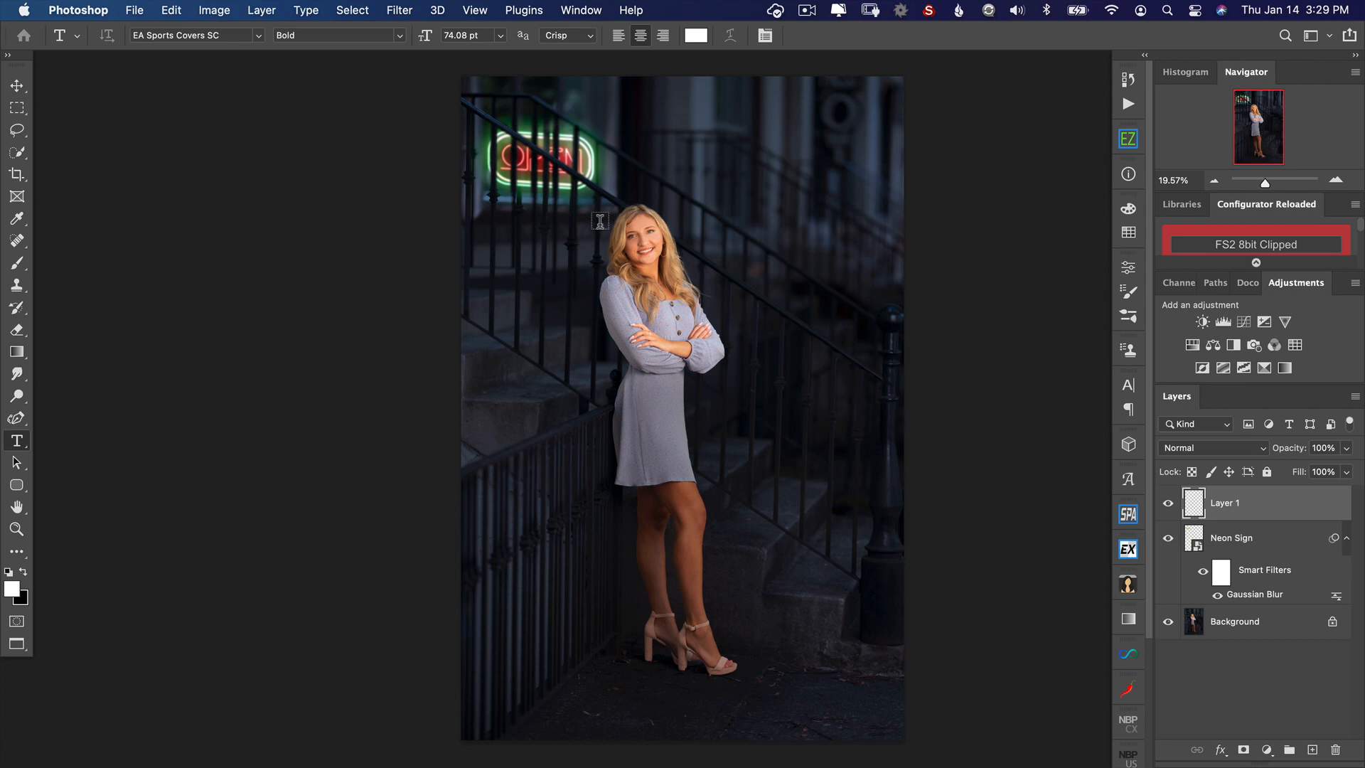
click(257, 35)
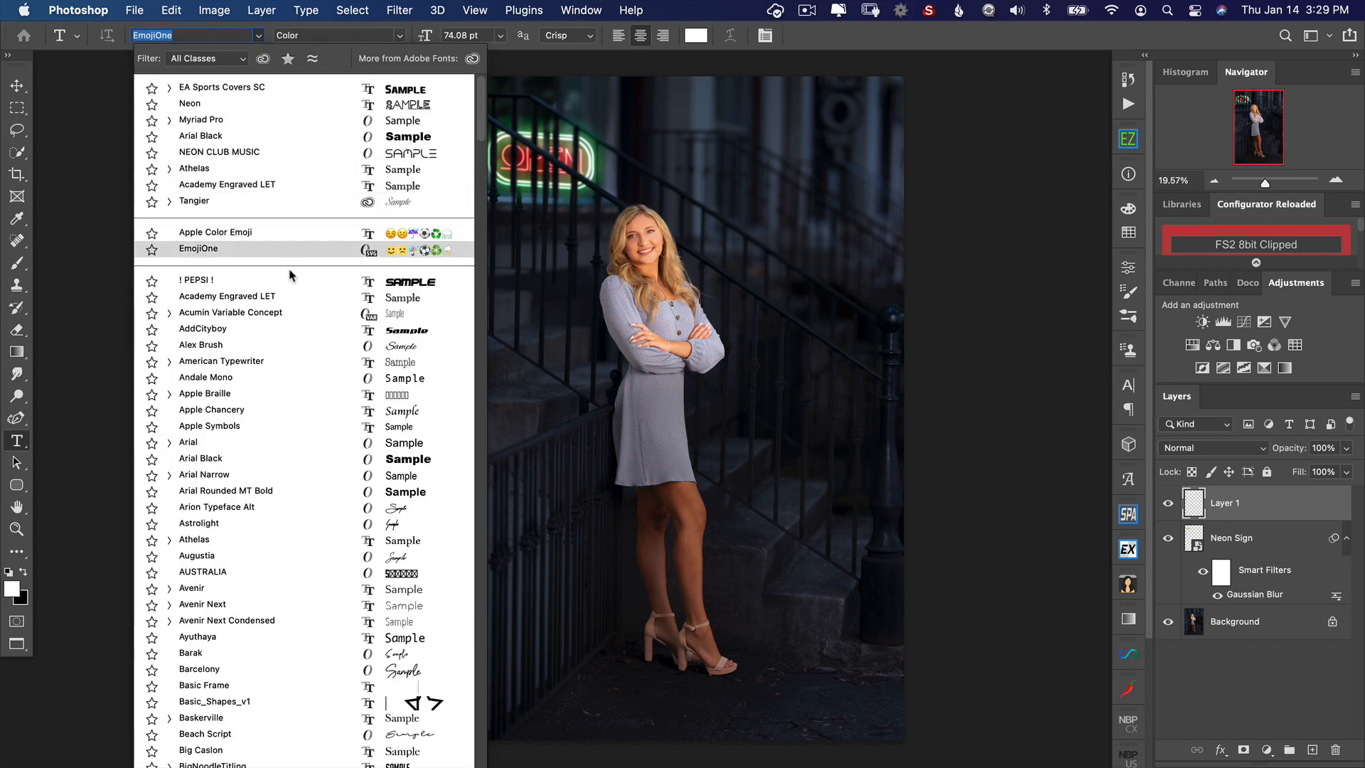
click(322, 93)
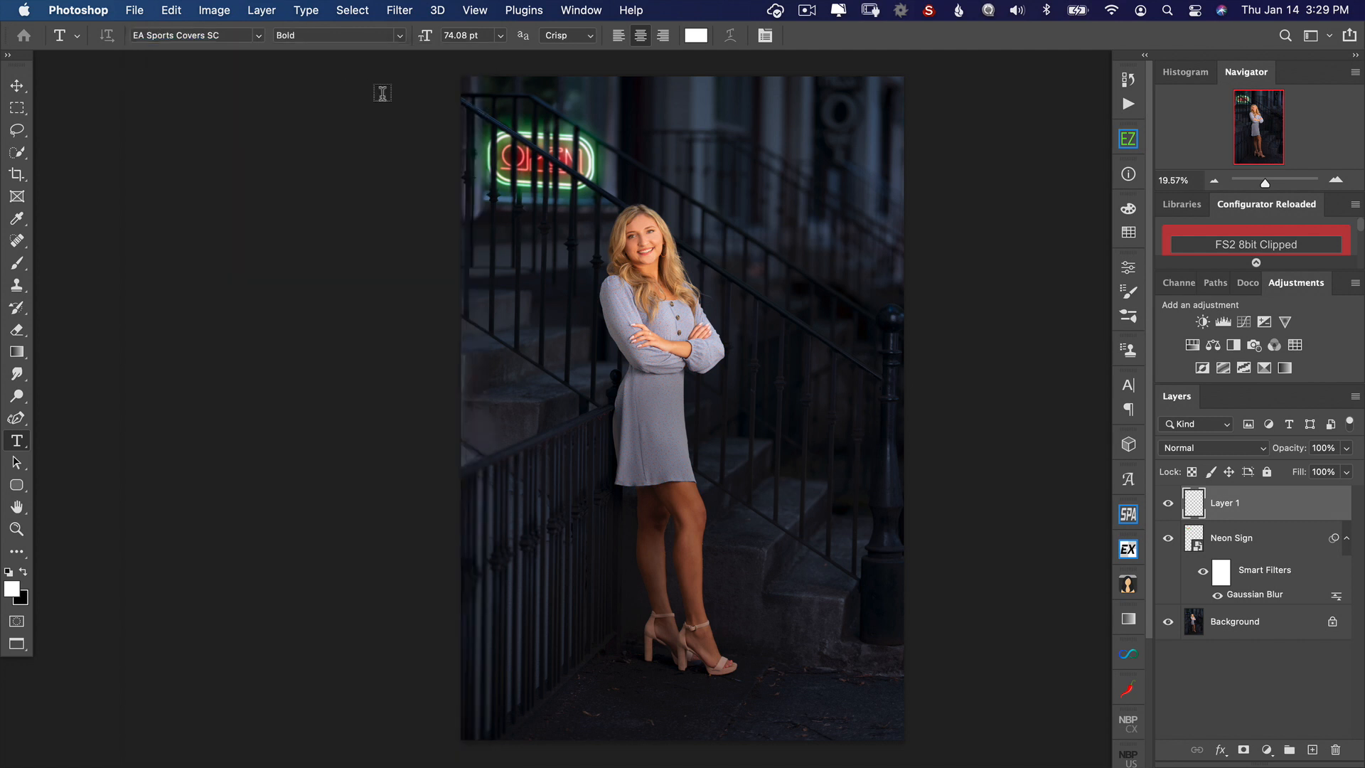
click(734, 111)
text(2)
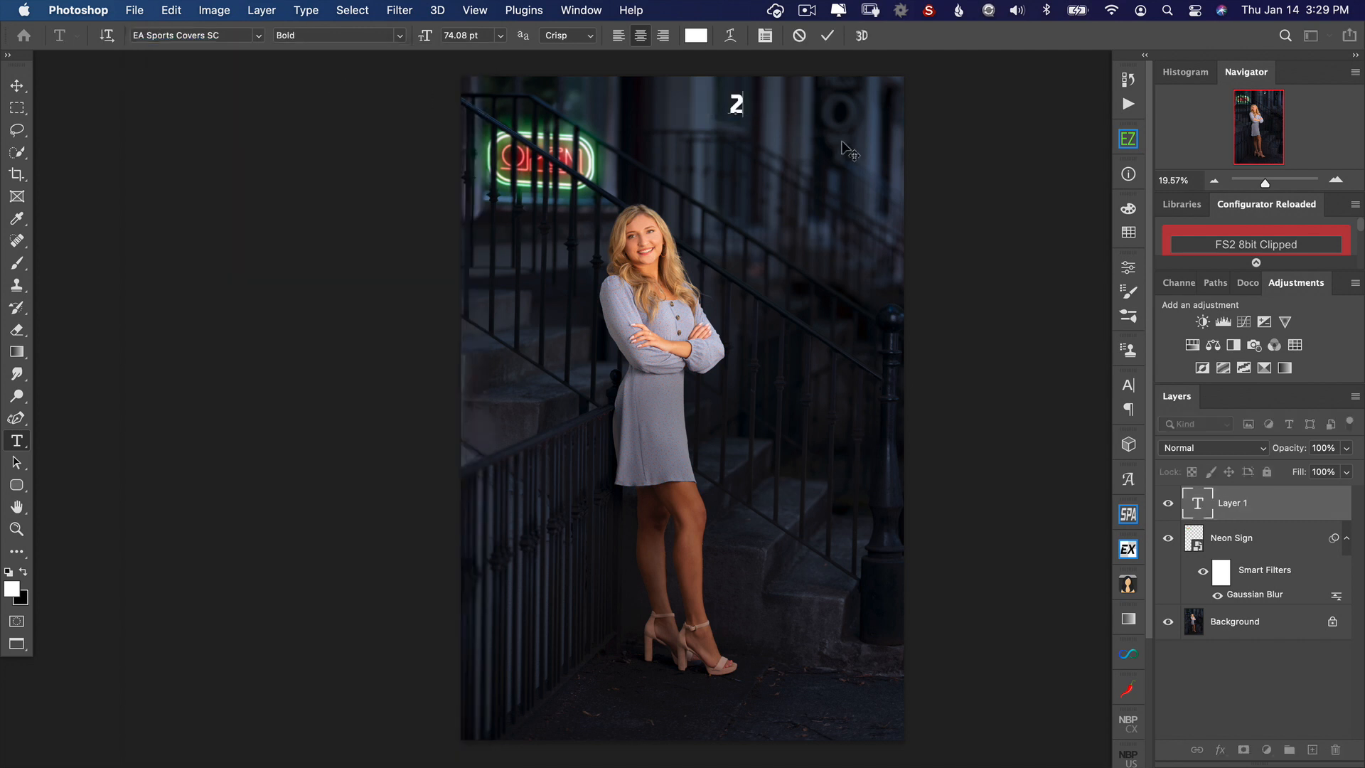
text(021)
key(super+Return)
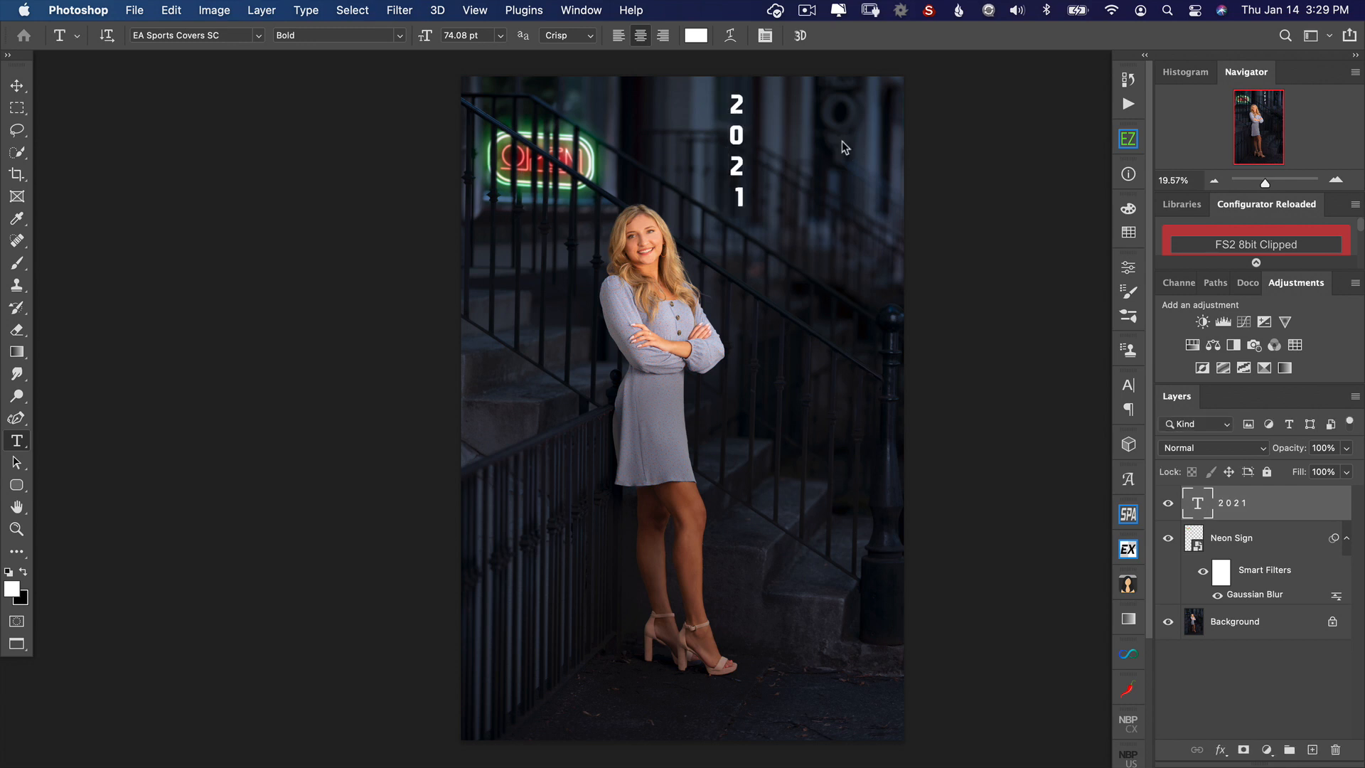
Step: Set the 2021 text layer's fill to 0% and outline it with a white 16 px outside stroke
key(v)
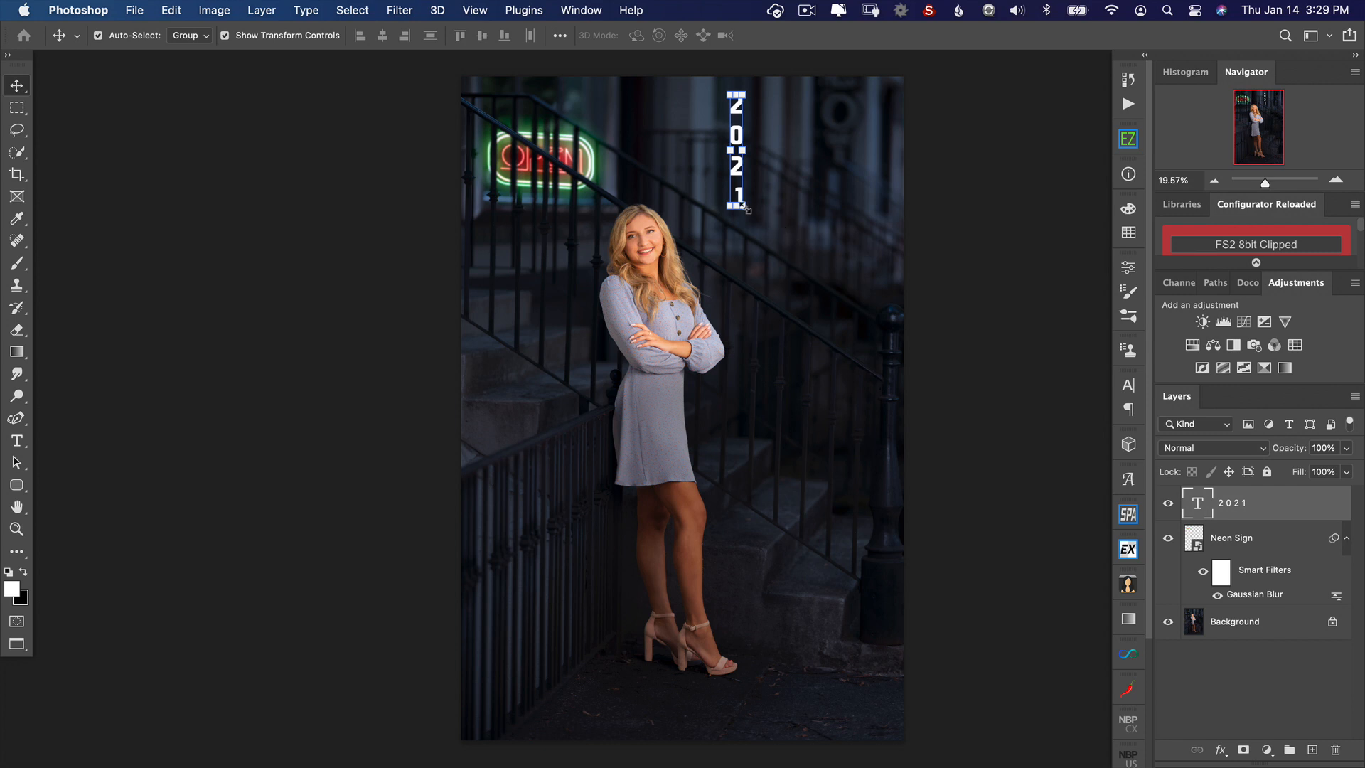
drag(745, 209, 798, 207)
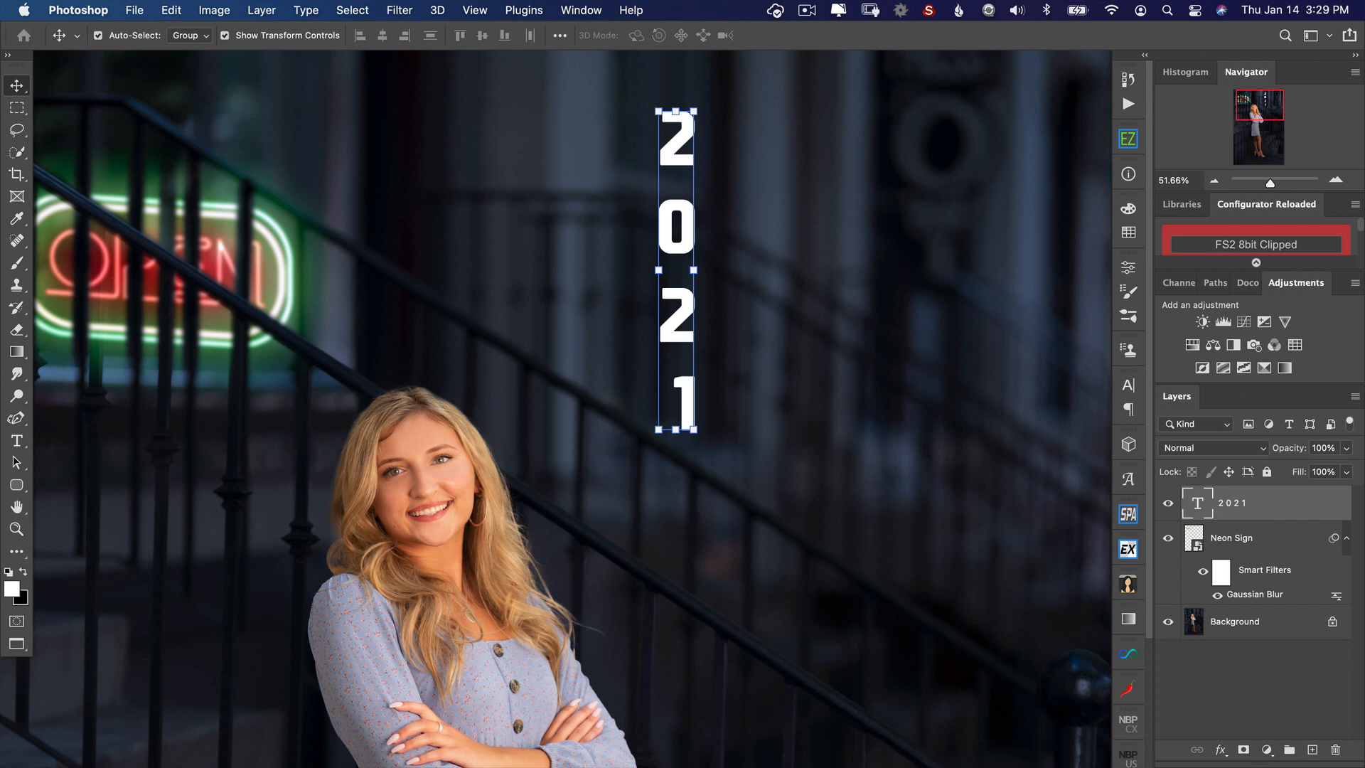
drag(1299, 472, 1168, 476)
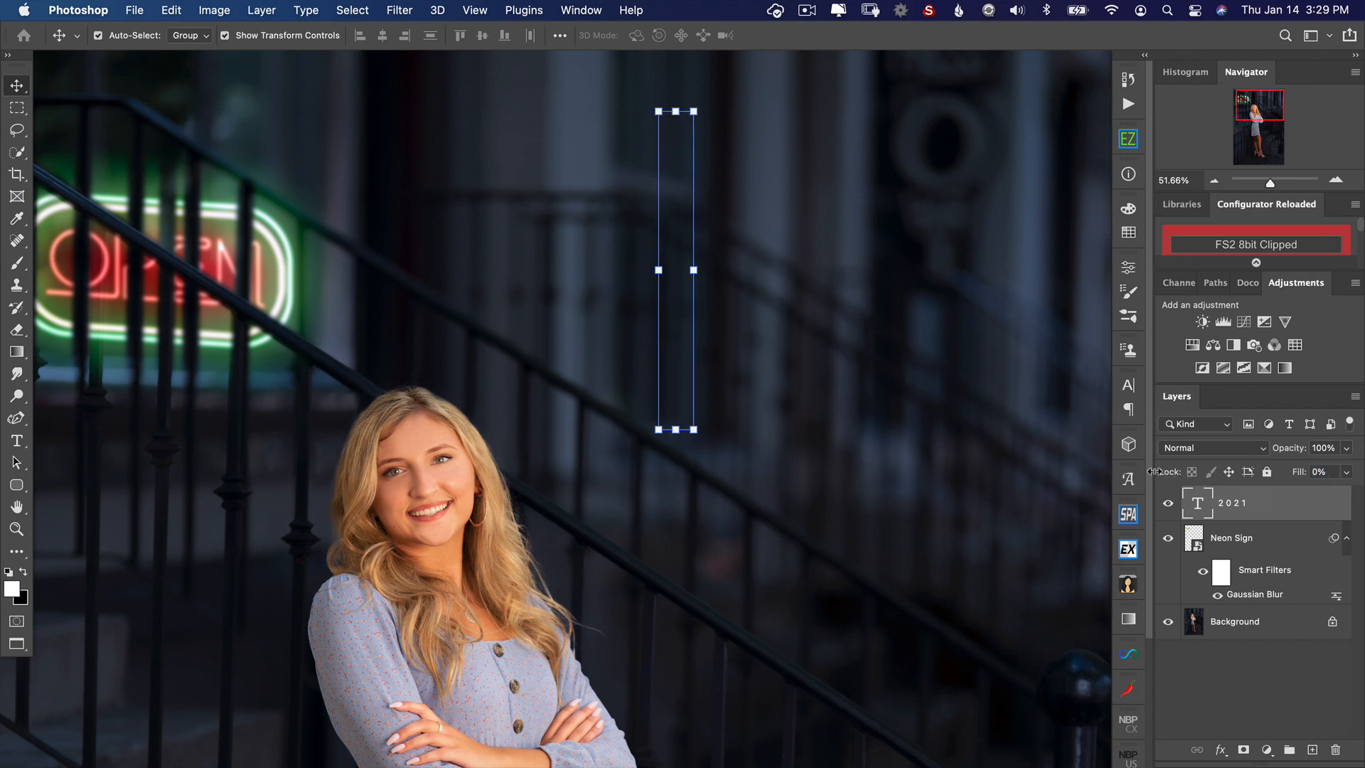
click(1221, 750)
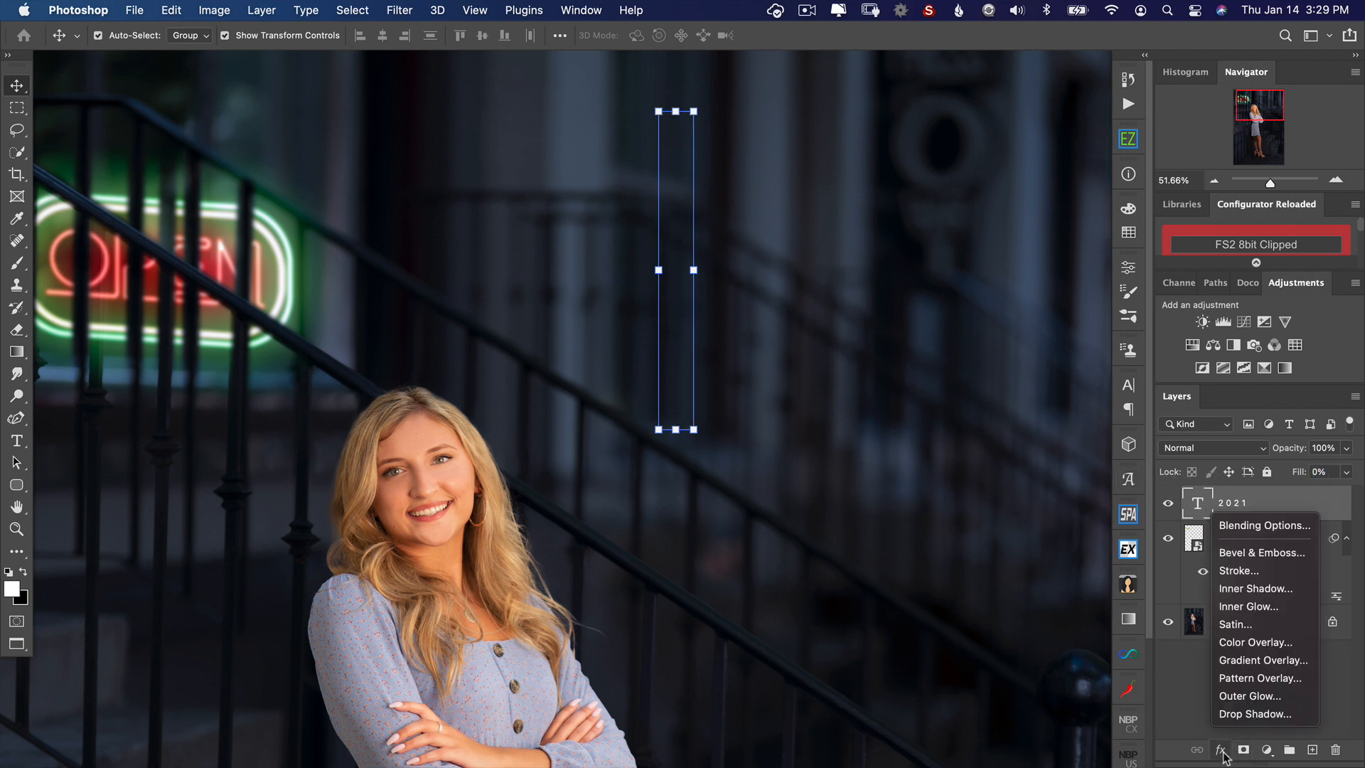
click(1233, 570)
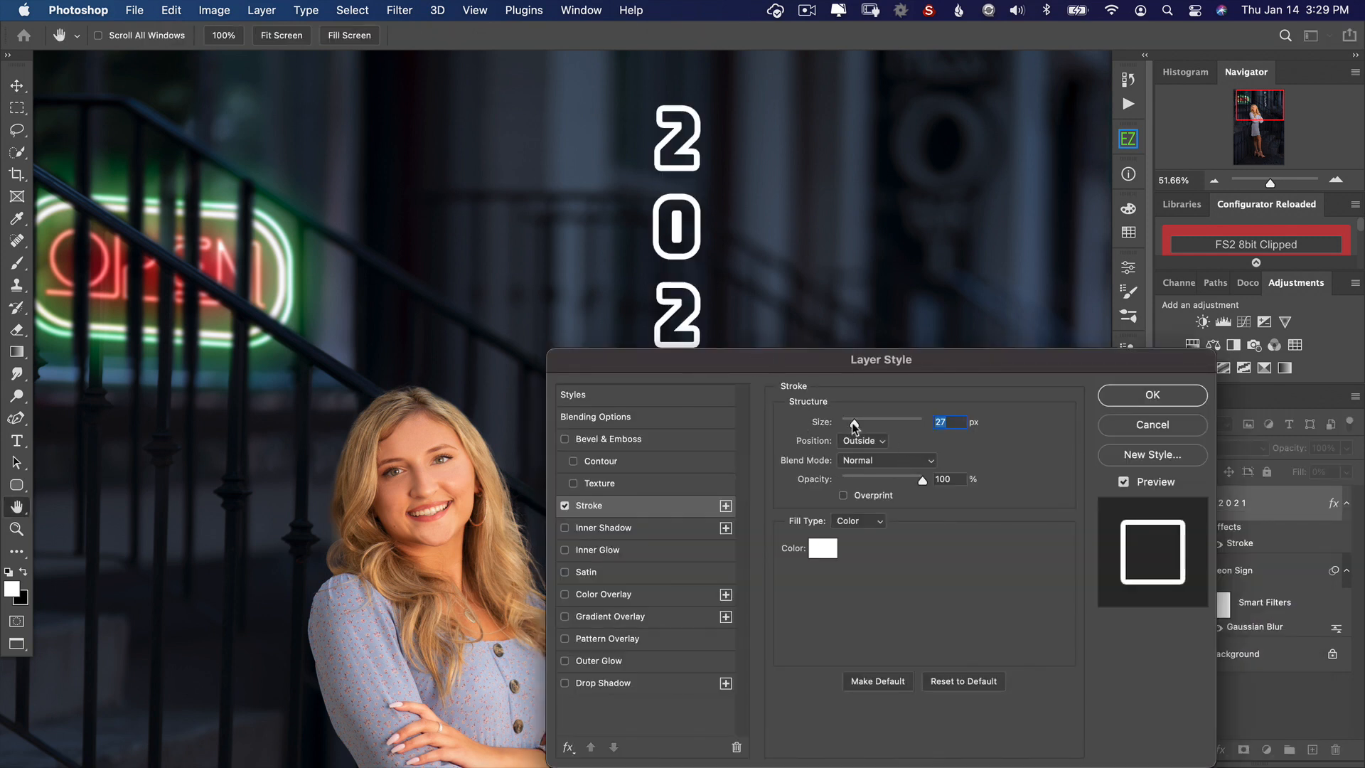
drag(853, 424, 848, 423)
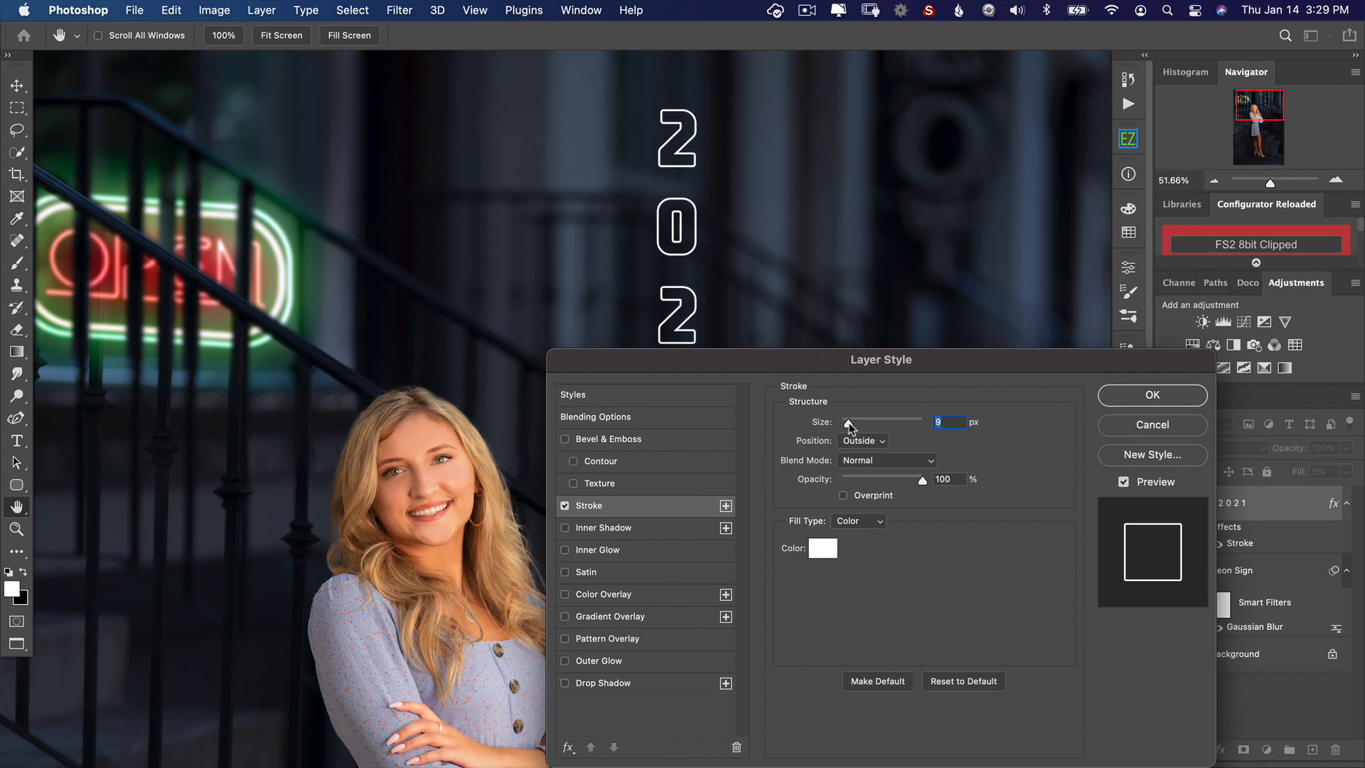
drag(849, 422, 850, 423)
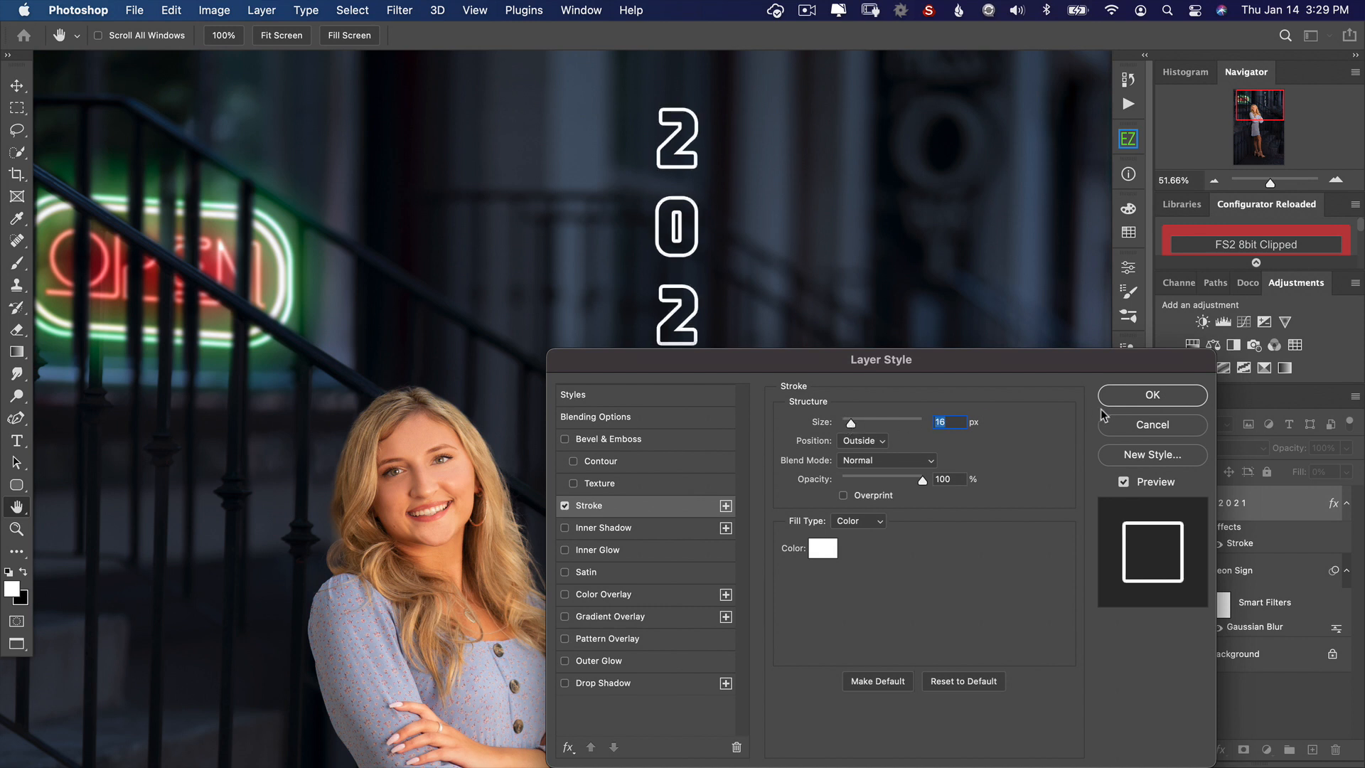
click(1131, 403)
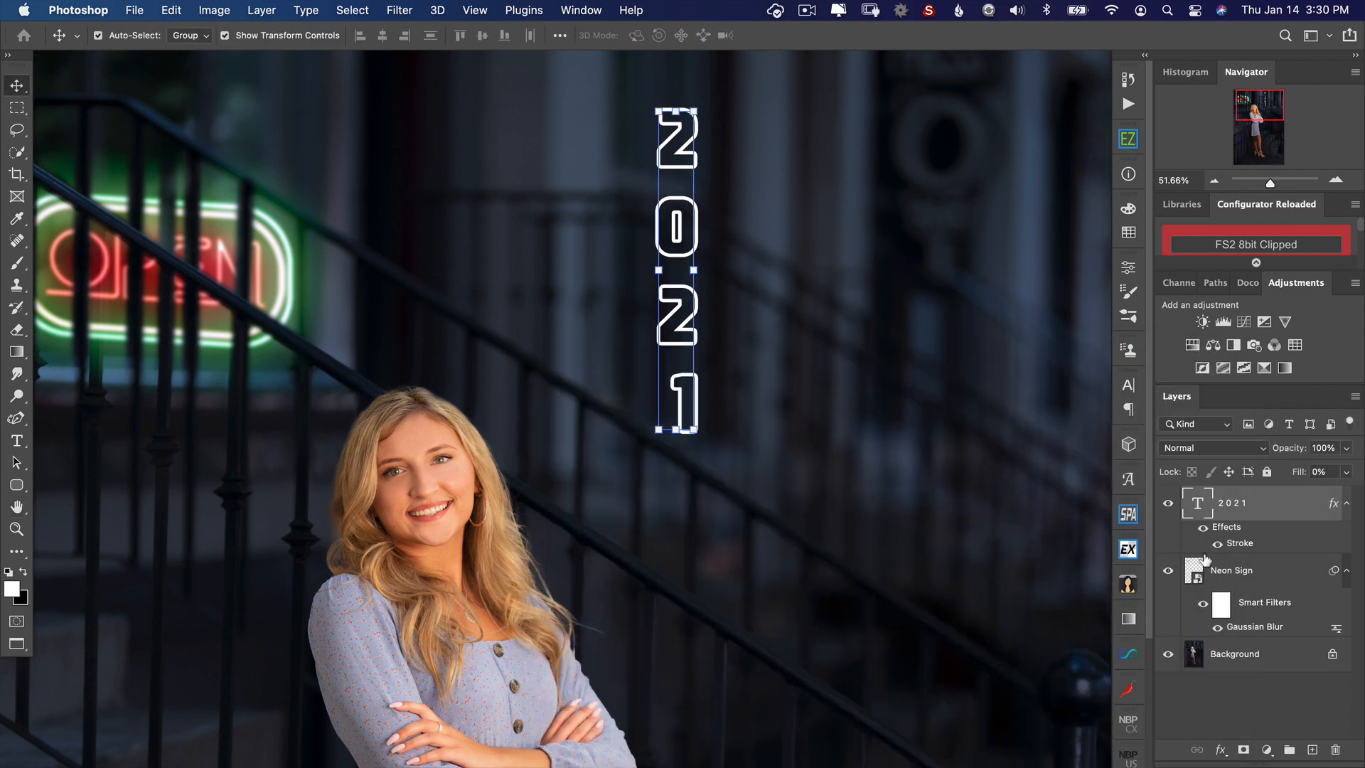
Step: Rasterize the 2021 text layer and its layer style, and check the result by toggling the layer's visibility
right_click(1288, 510)
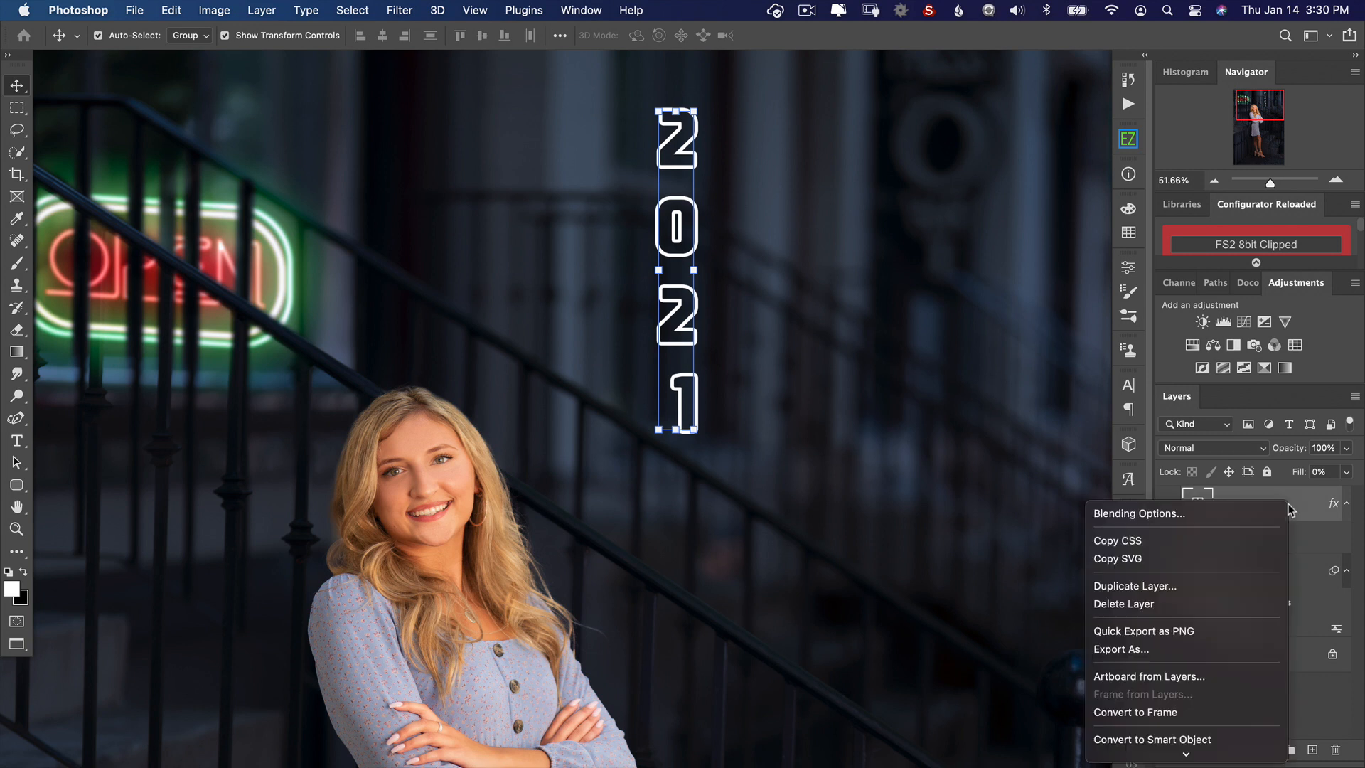
scroll(1275, 525, down, 5)
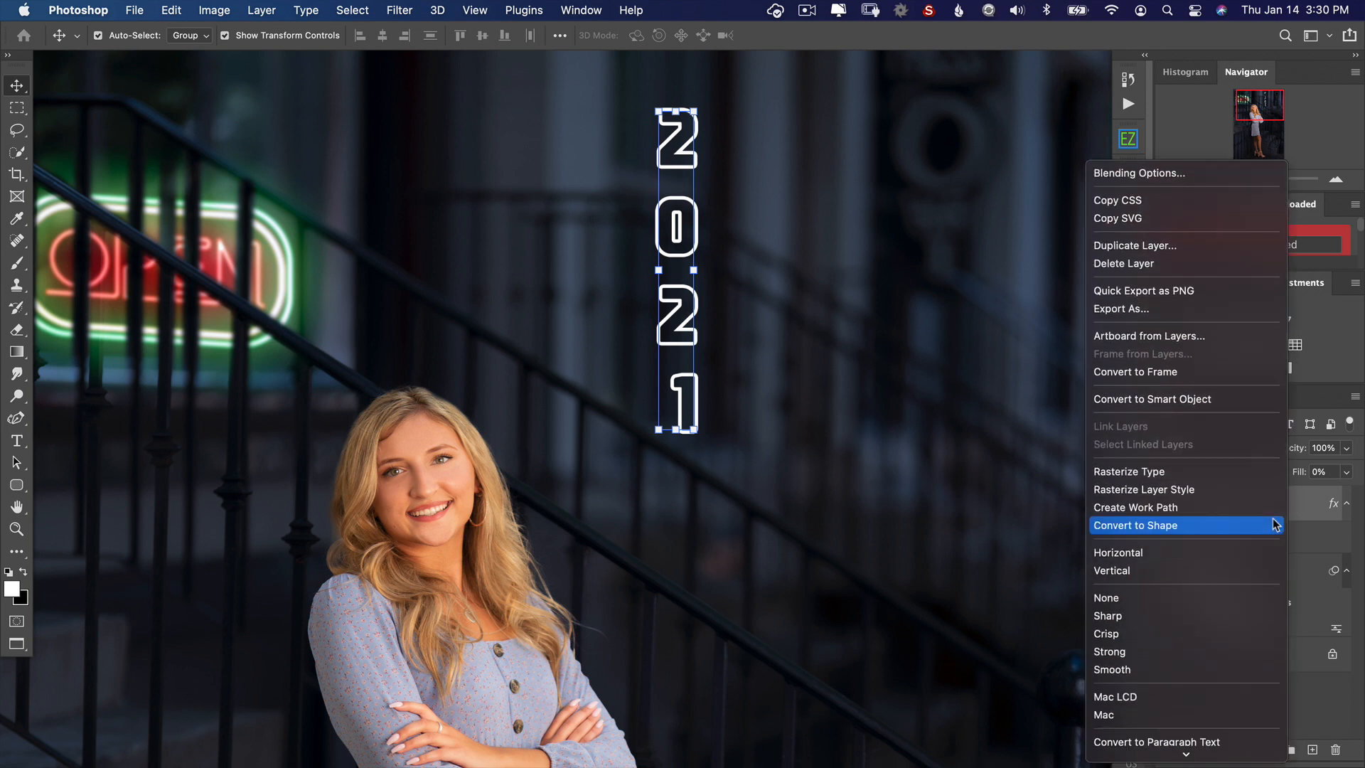
click(1248, 478)
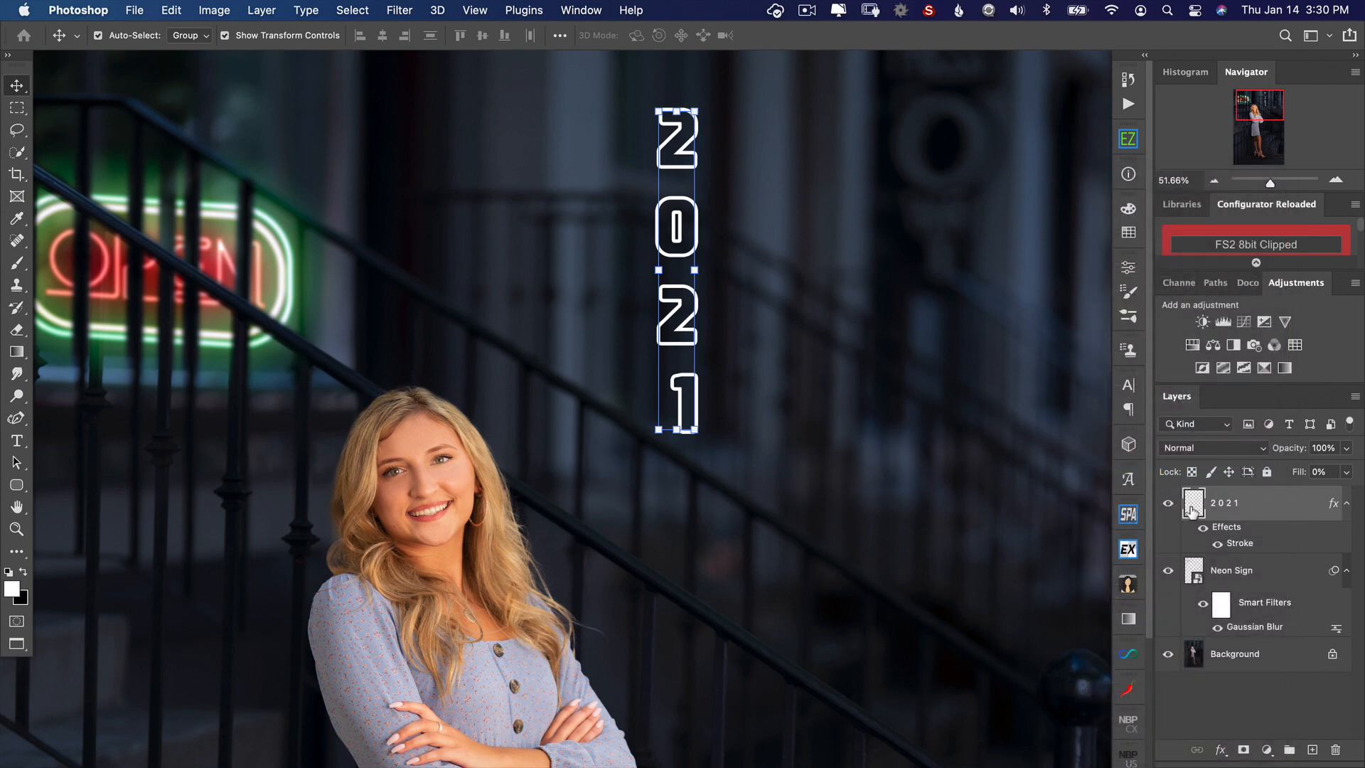
right_click(1231, 508)
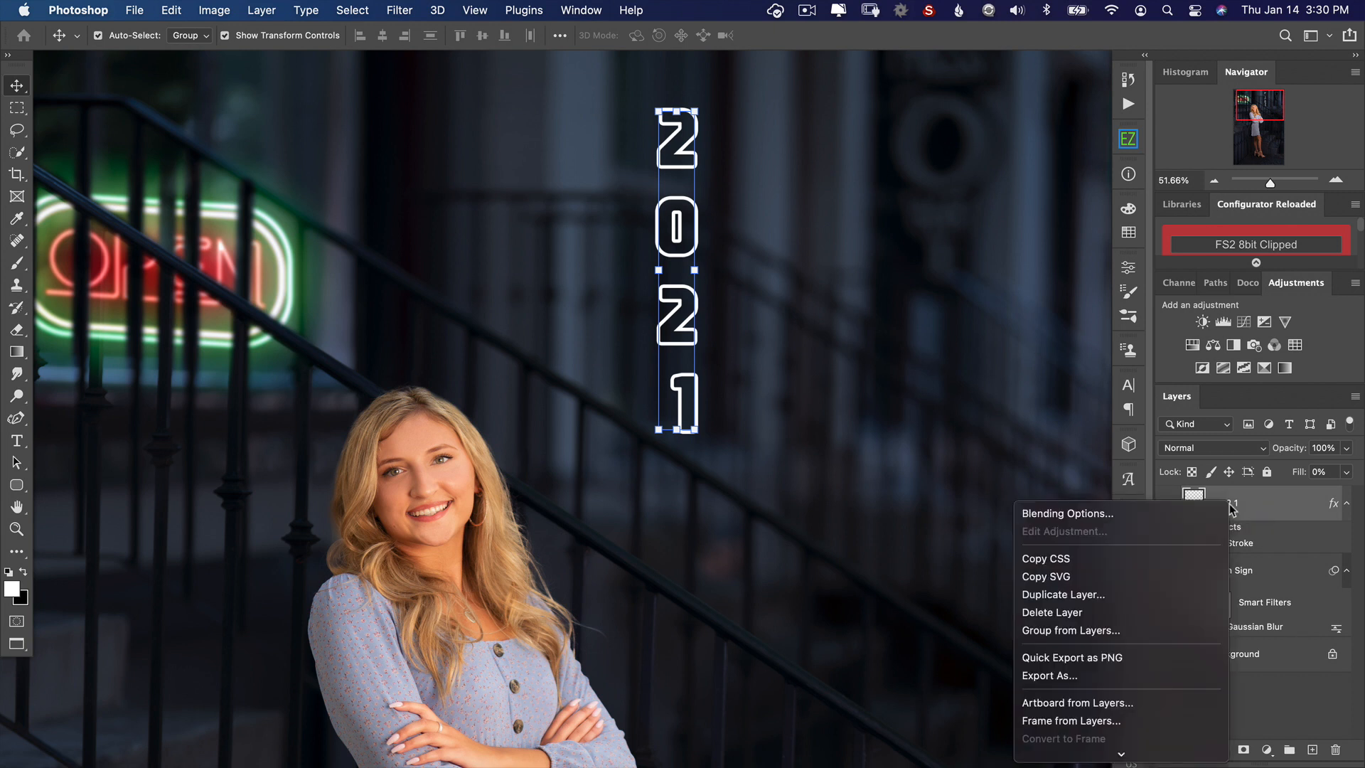
click(1279, 532)
right_click(1283, 535)
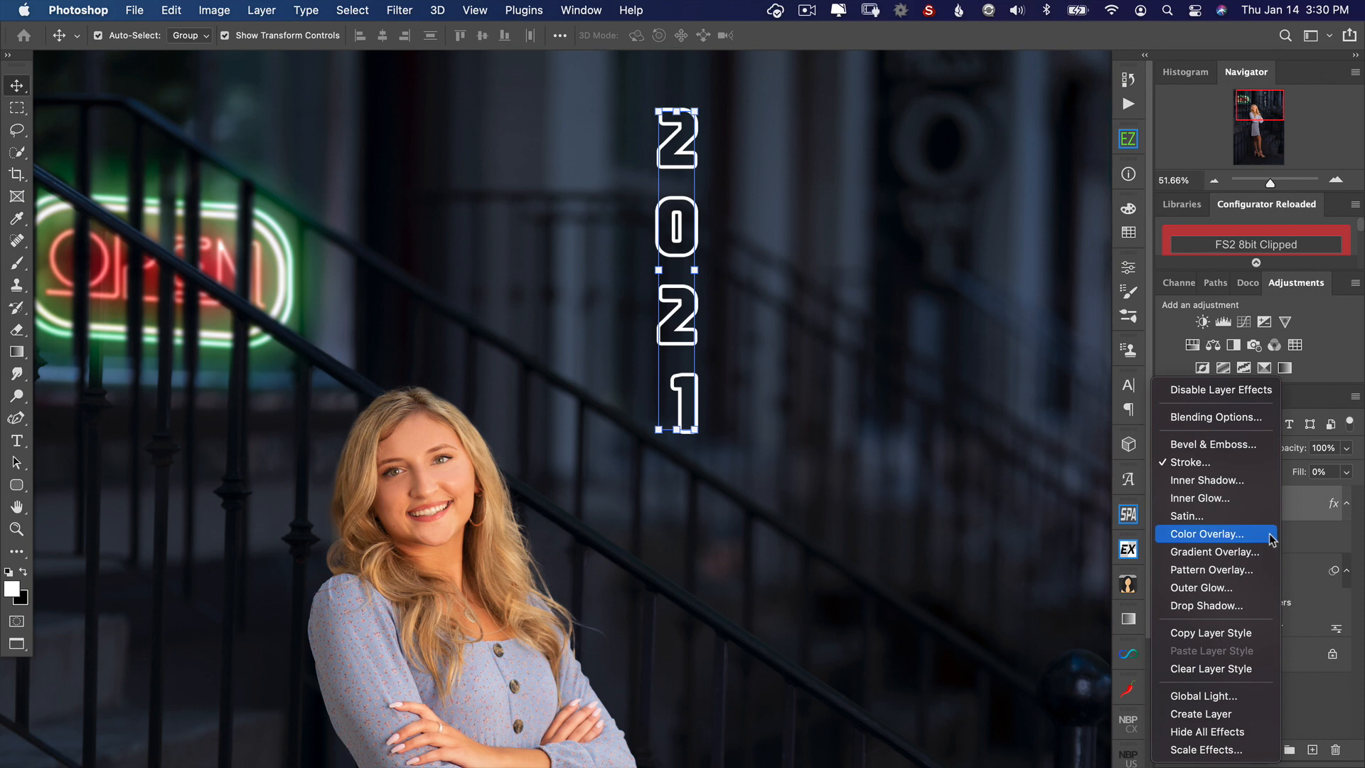
click(1311, 525)
right_click(1303, 510)
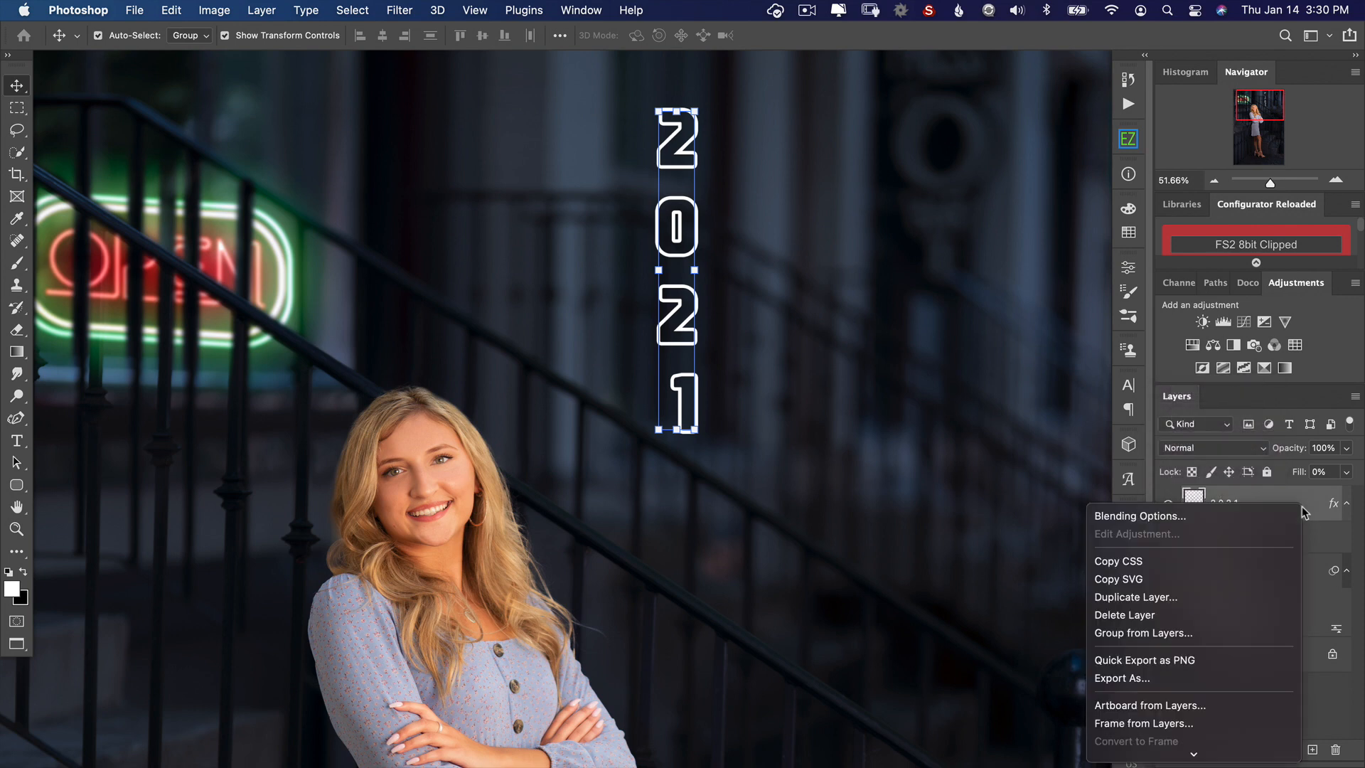
scroll(1208, 572, down, 5)
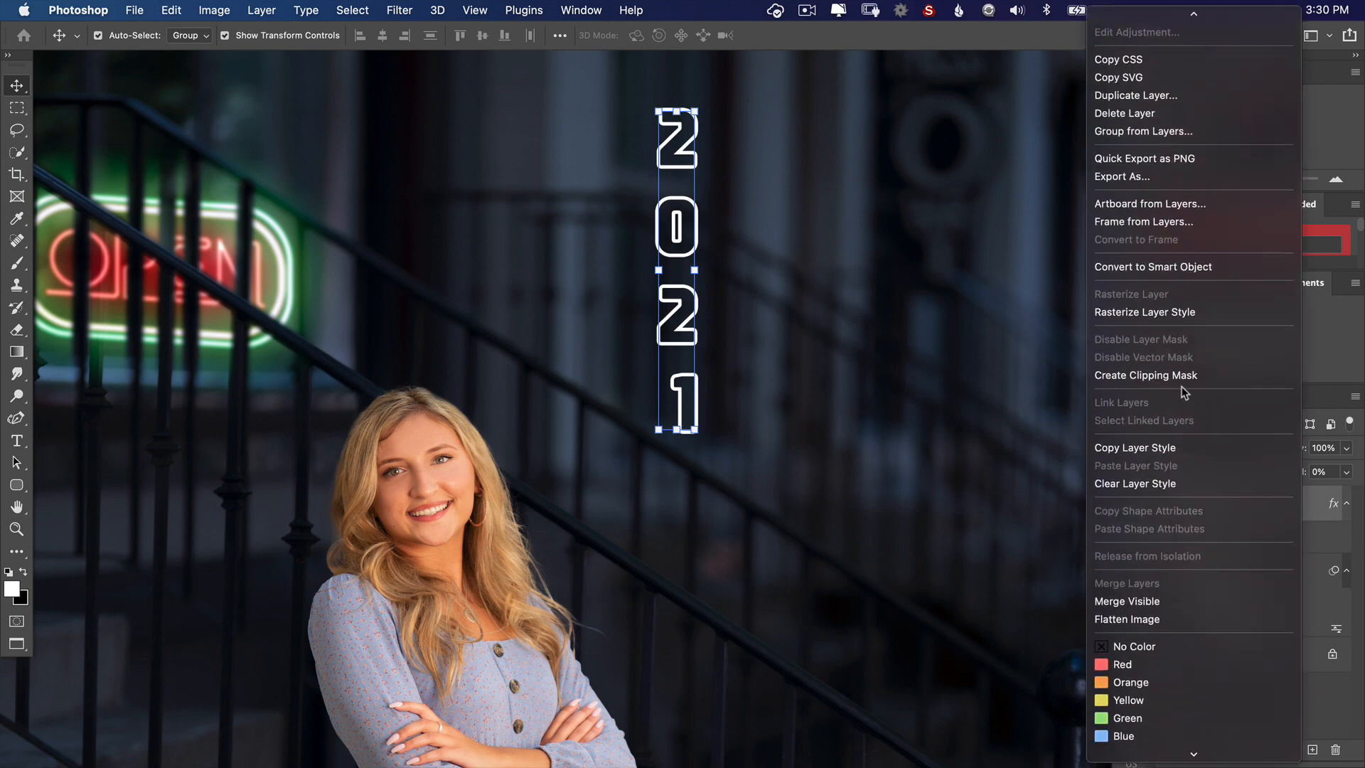
click(1163, 314)
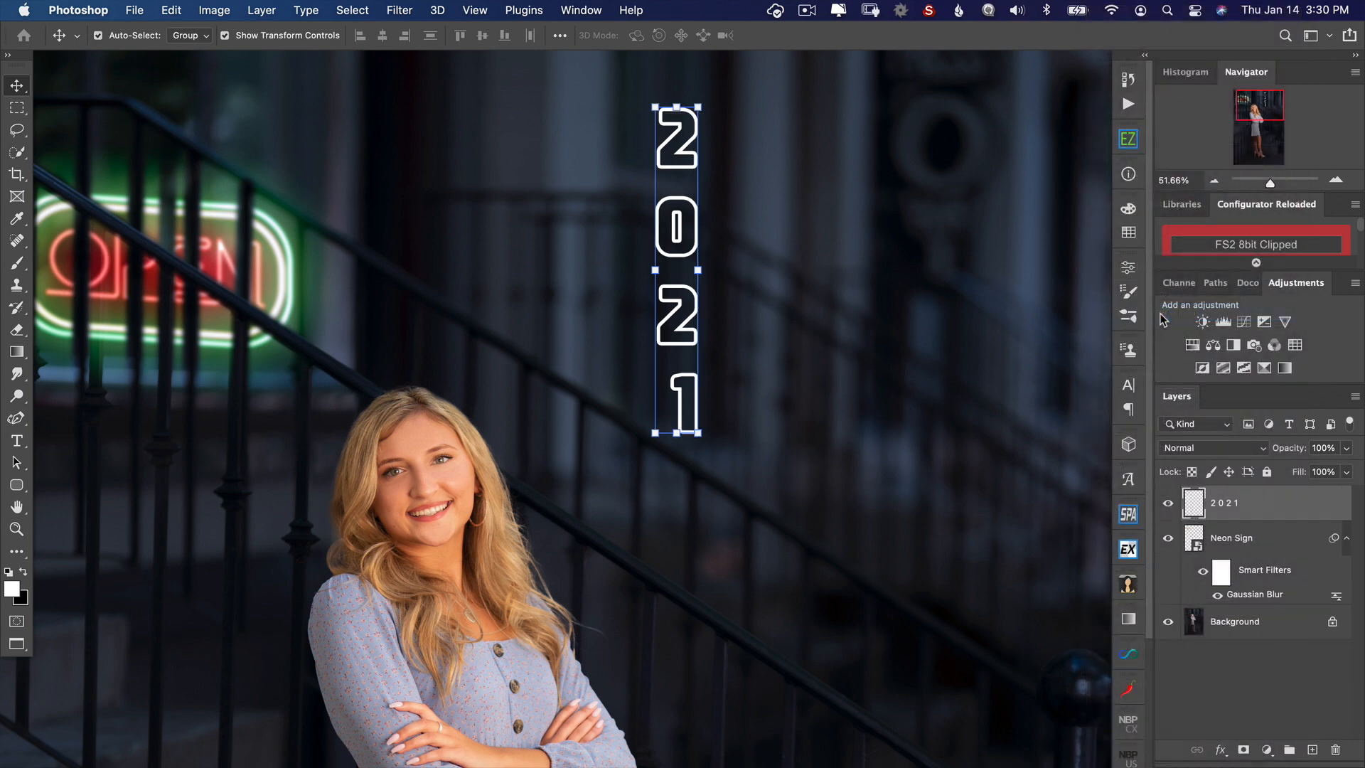
click(1168, 505)
click(1168, 506)
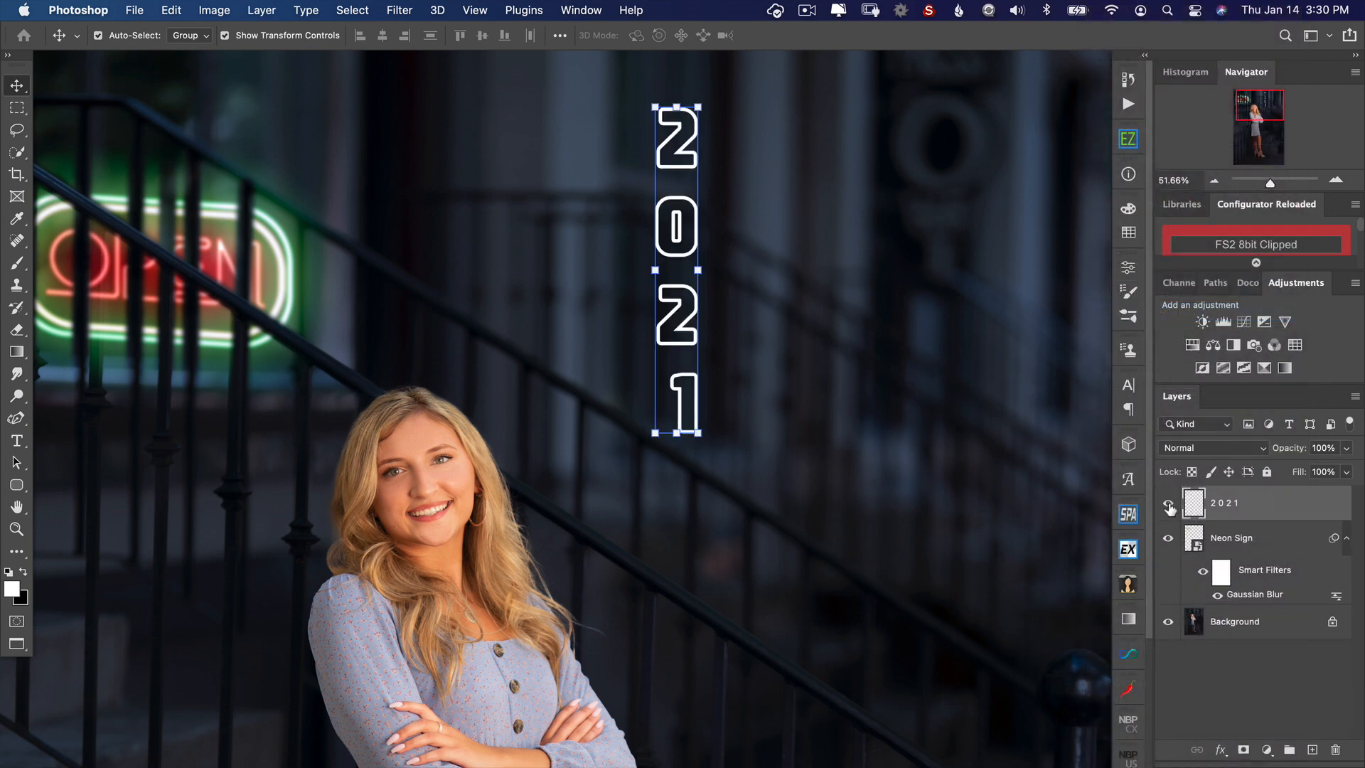
Step: Add an Inner Glow to the 2021 layer in medium blue with the choke set to 31%
click(1220, 750)
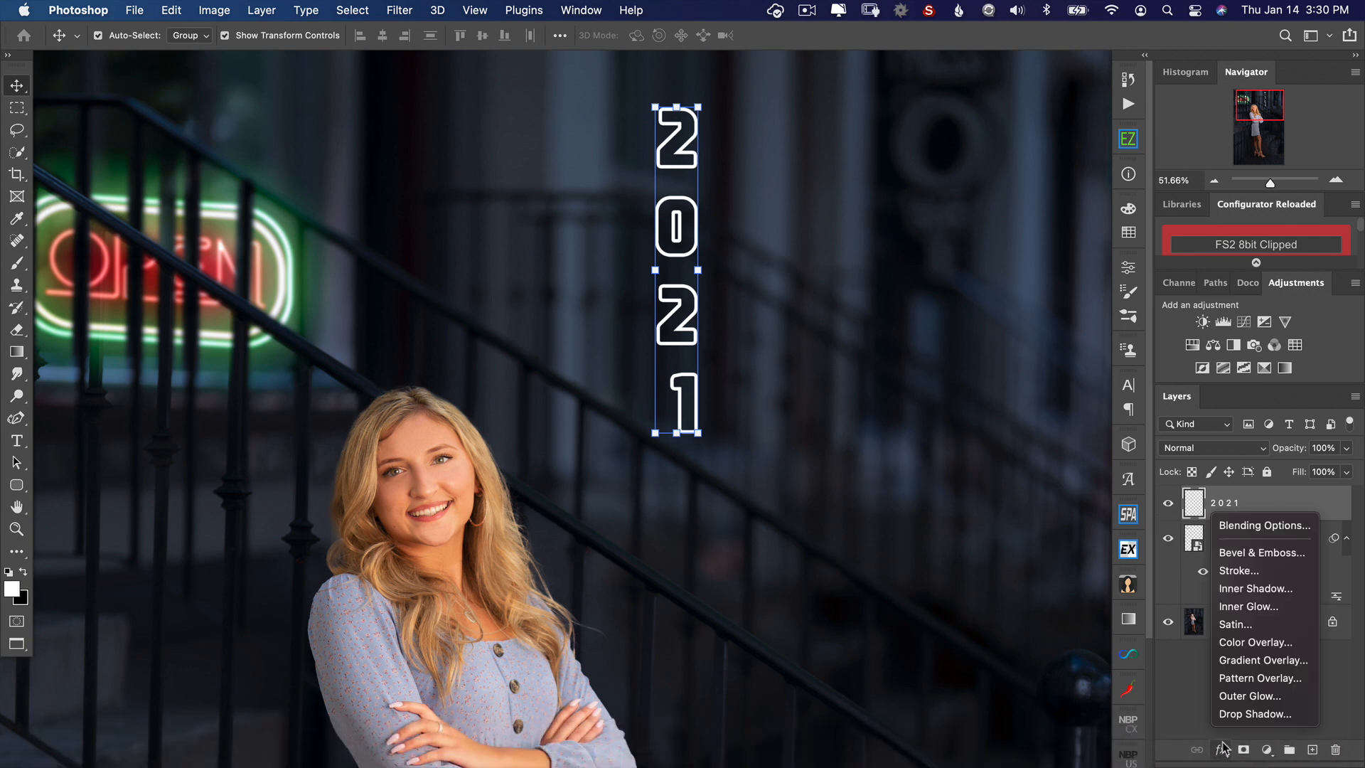
click(1238, 608)
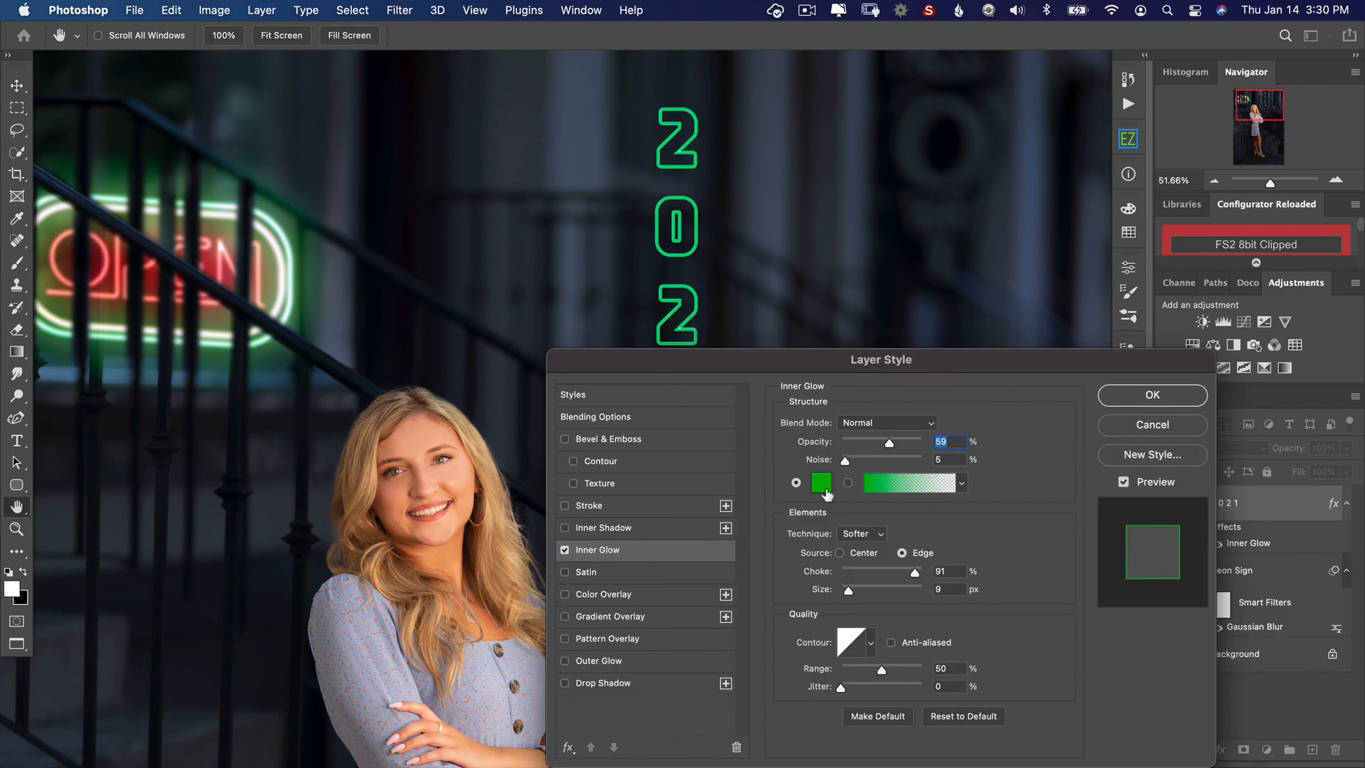
click(821, 483)
click(283, 583)
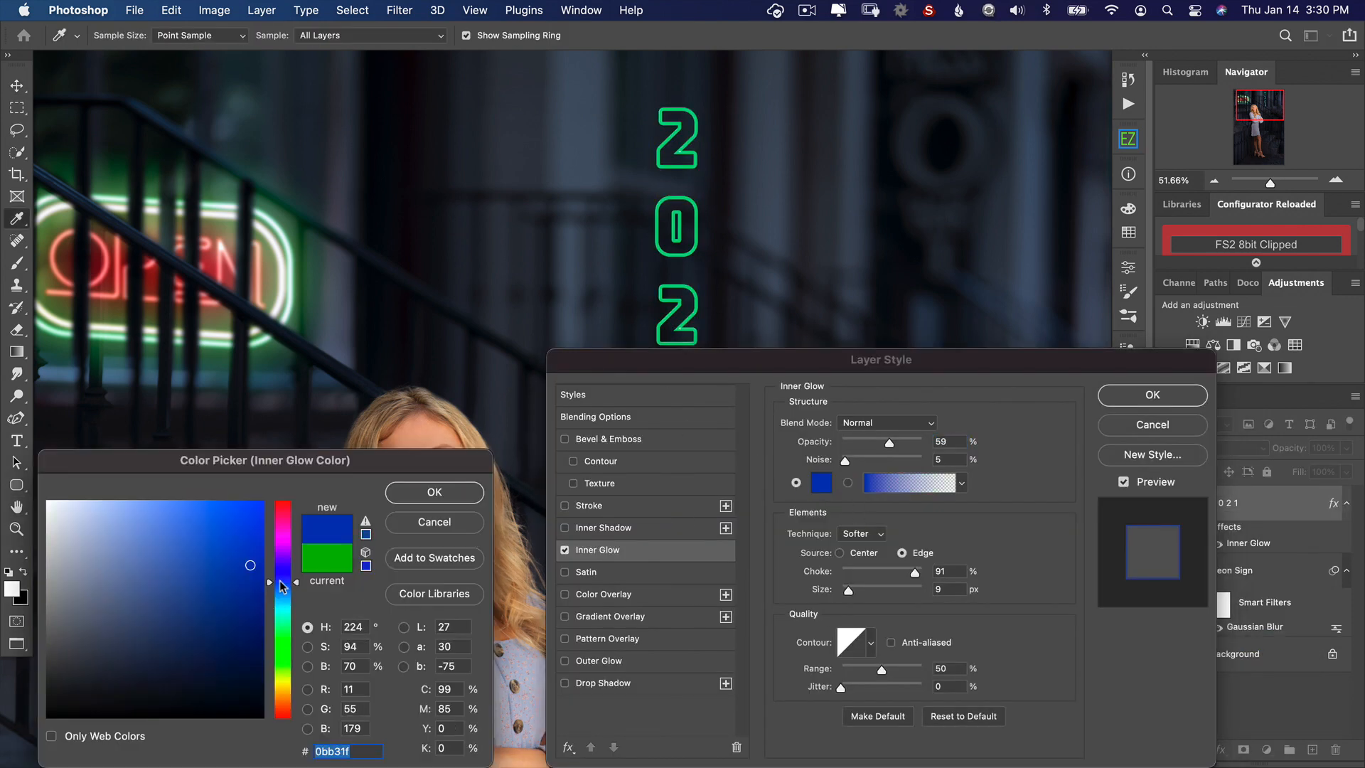
click(282, 577)
click(227, 542)
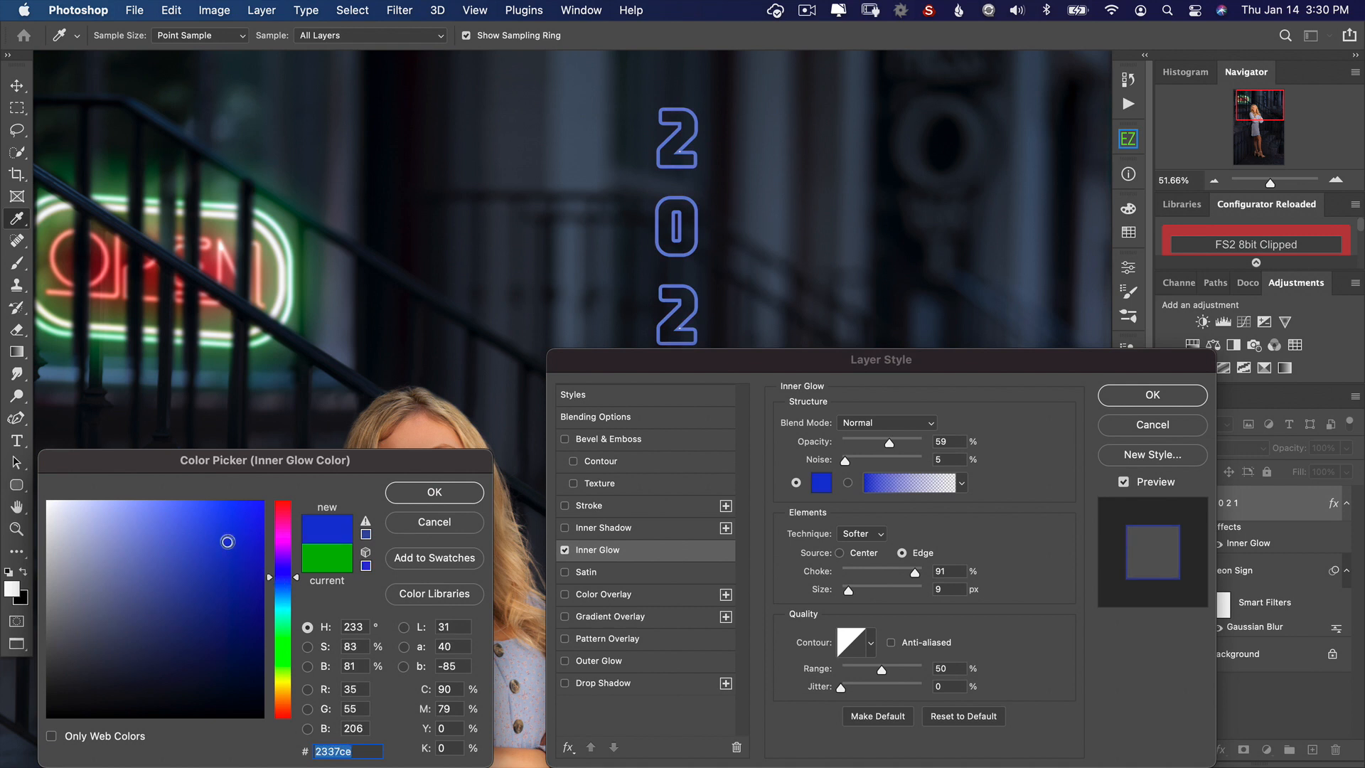
drag(228, 542, 210, 533)
click(420, 498)
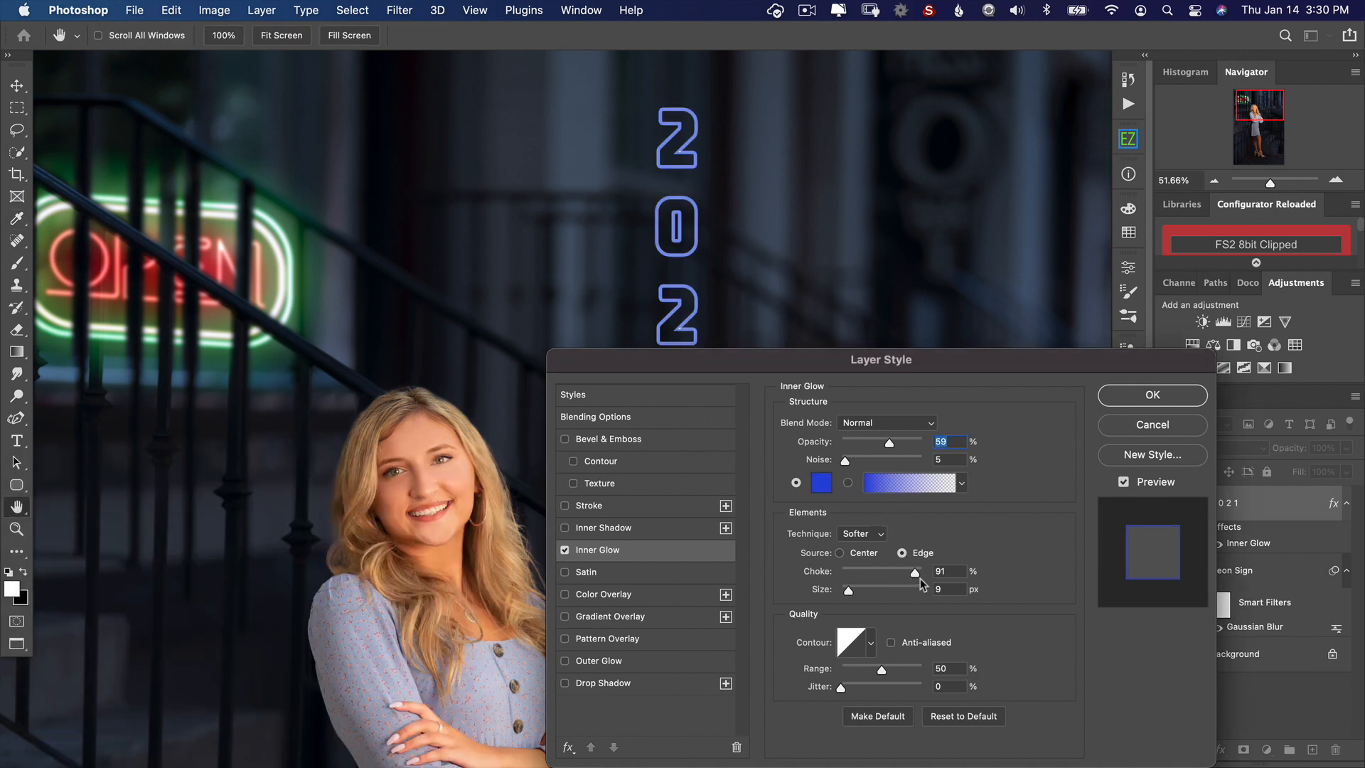
drag(920, 579, 866, 579)
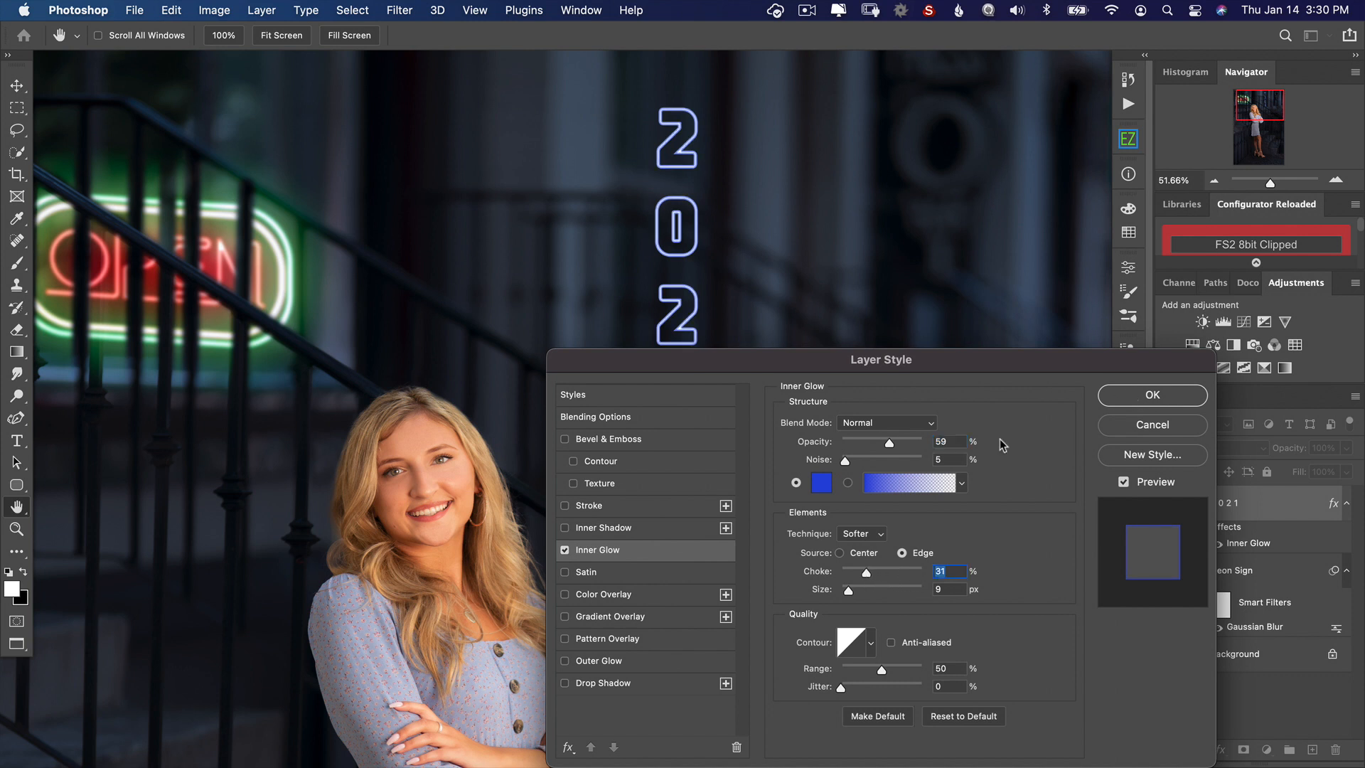
Step: Add an Outer Glow to the 2021 layer in blue 2d18ef and apply the layer style
click(609, 661)
click(817, 485)
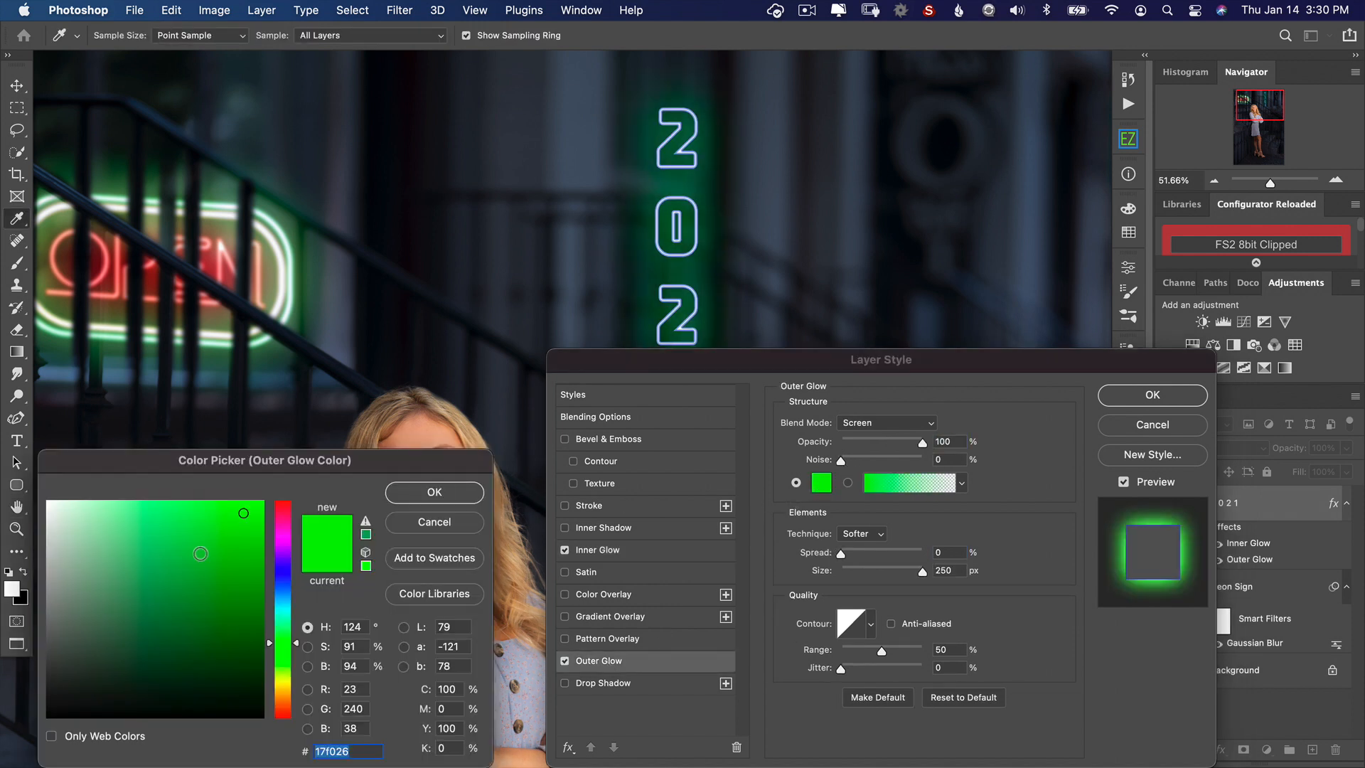
click(285, 569)
drag(254, 520, 259, 512)
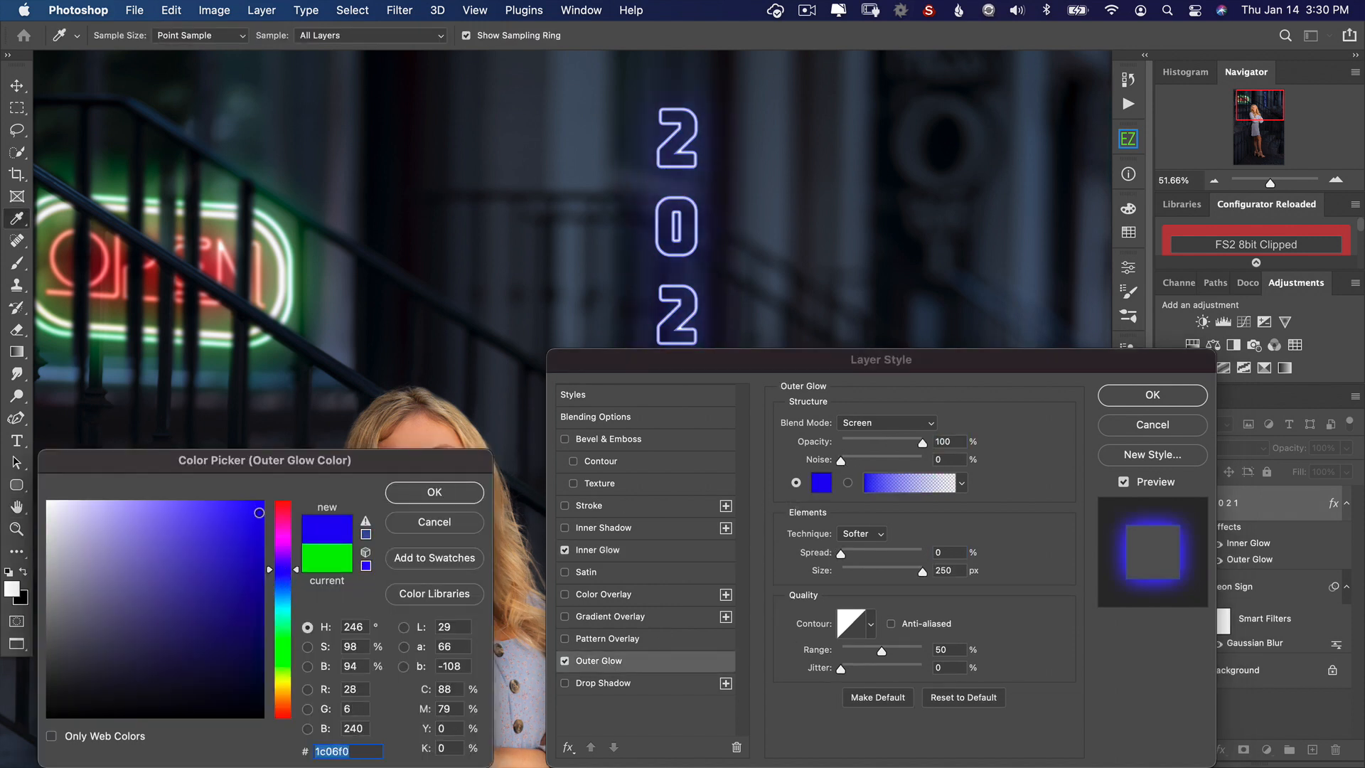
click(445, 492)
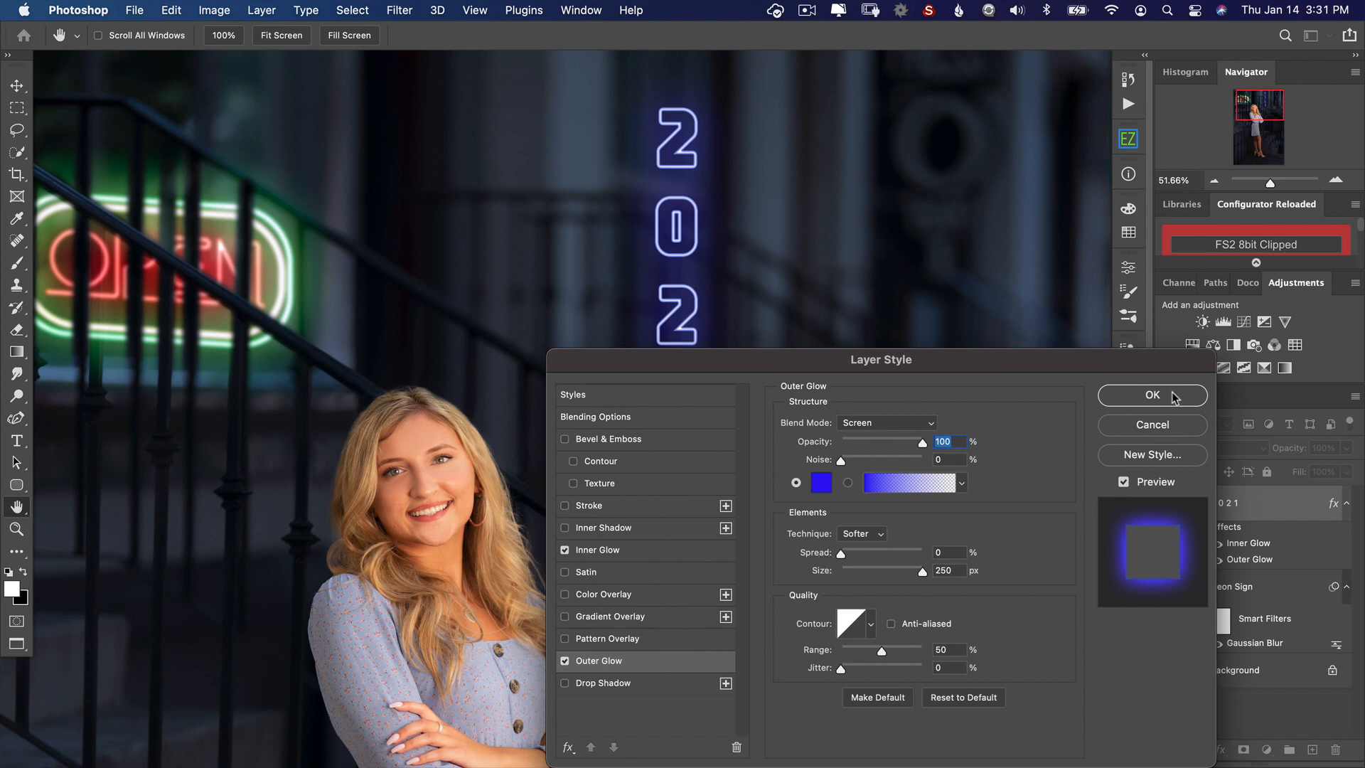
click(1152, 395)
Step: Move the 2021 sign slightly higher in the background and rasterize its layer style
scroll(731, 396, down, 2)
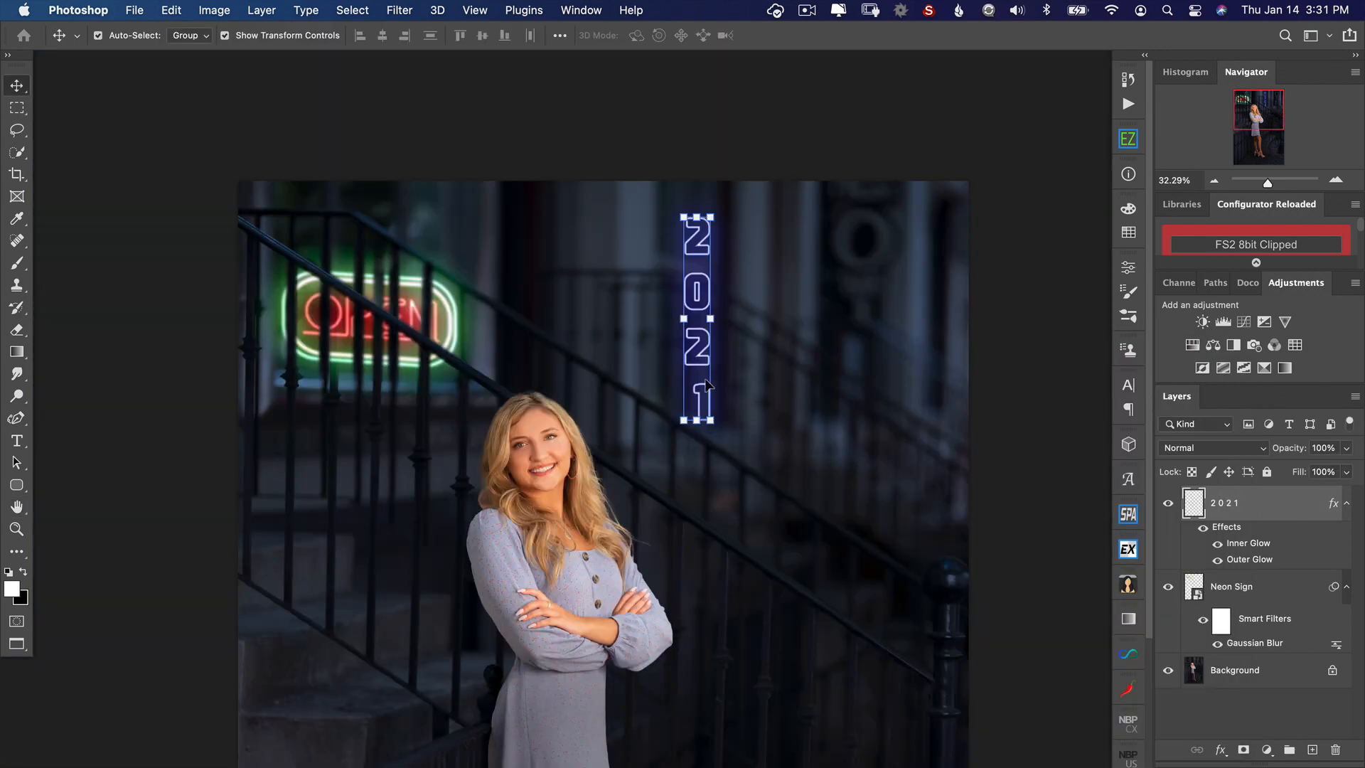
drag(697, 294, 700, 273)
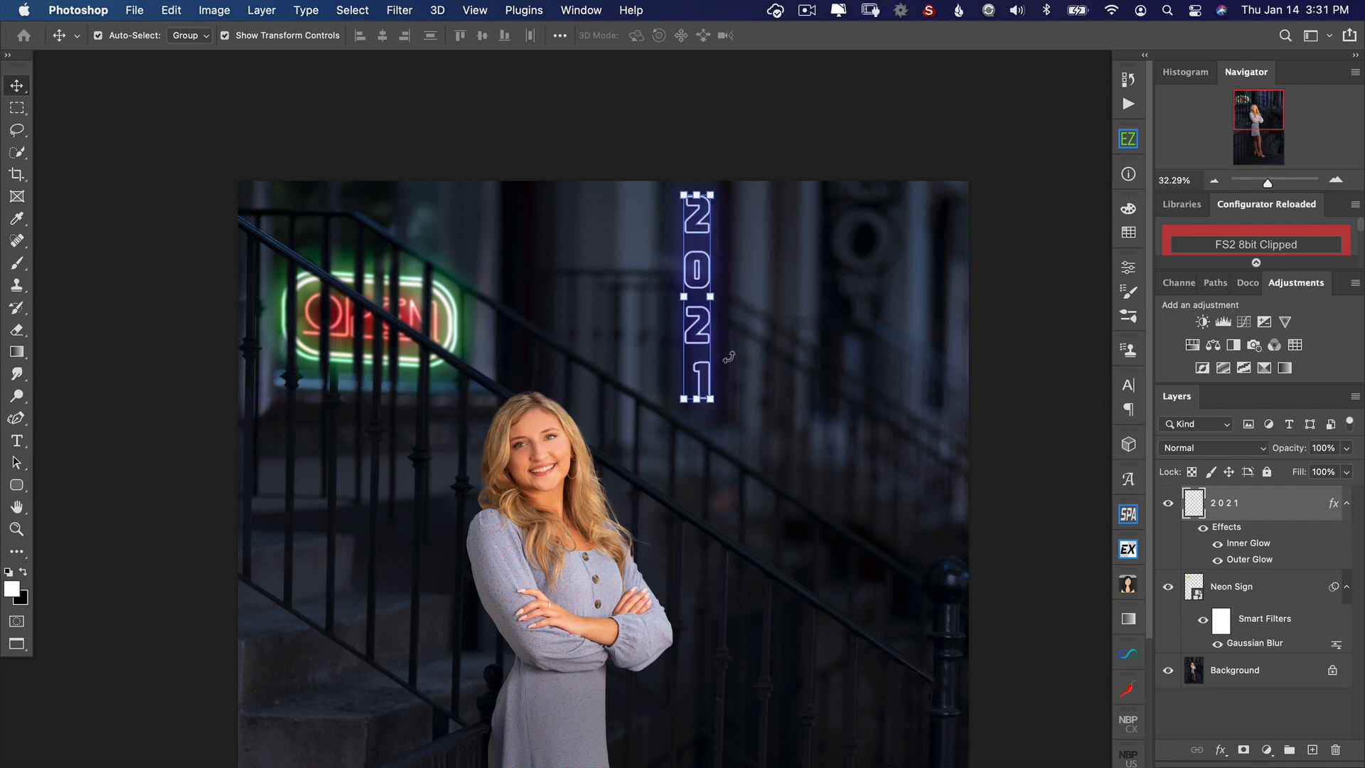
right_click(1277, 511)
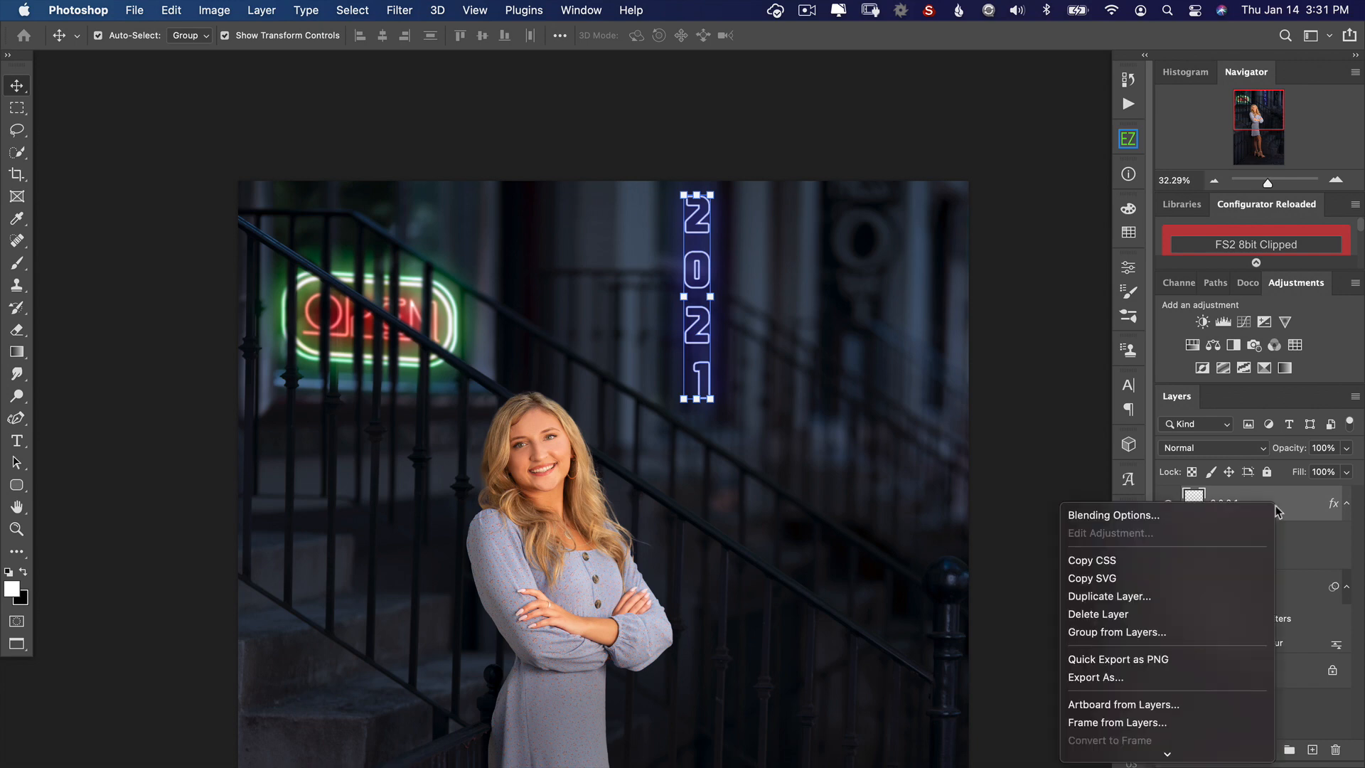
scroll(1247, 529, down, 10)
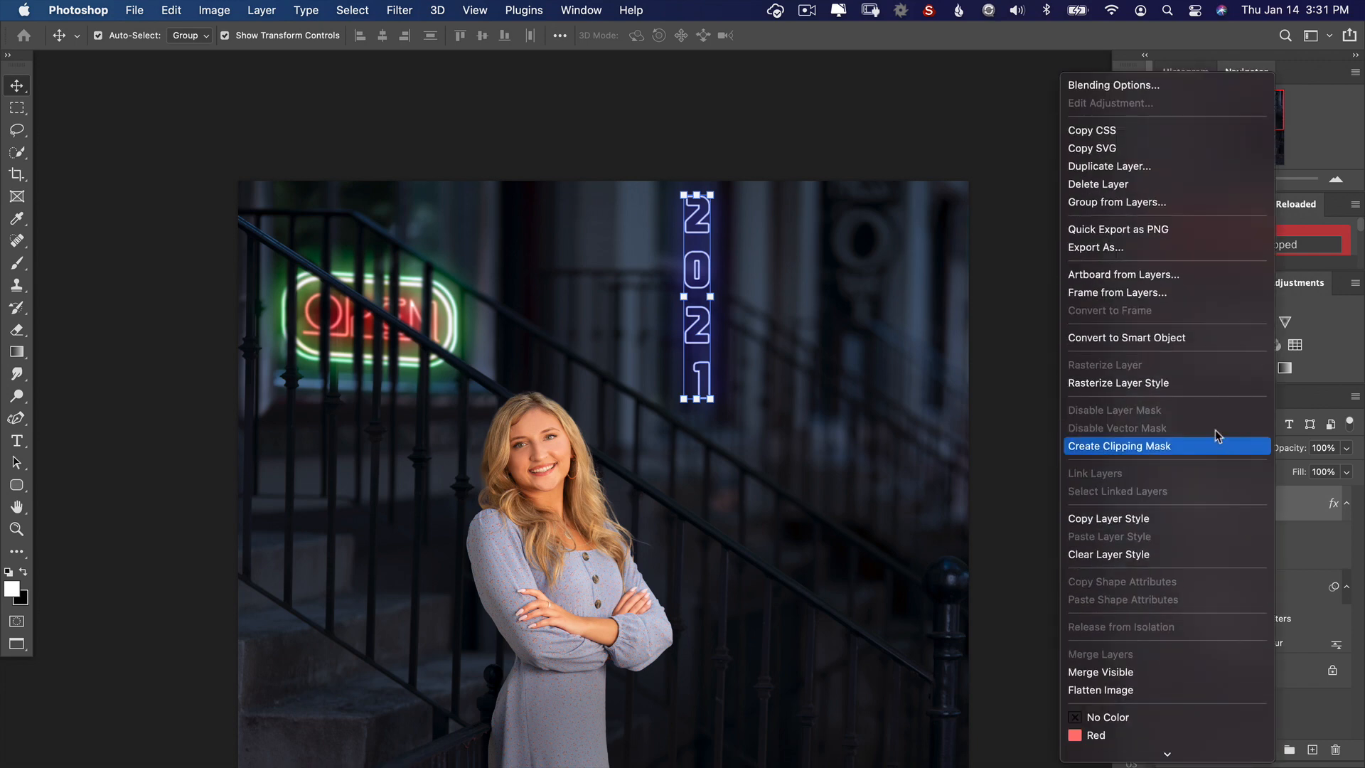
click(1203, 385)
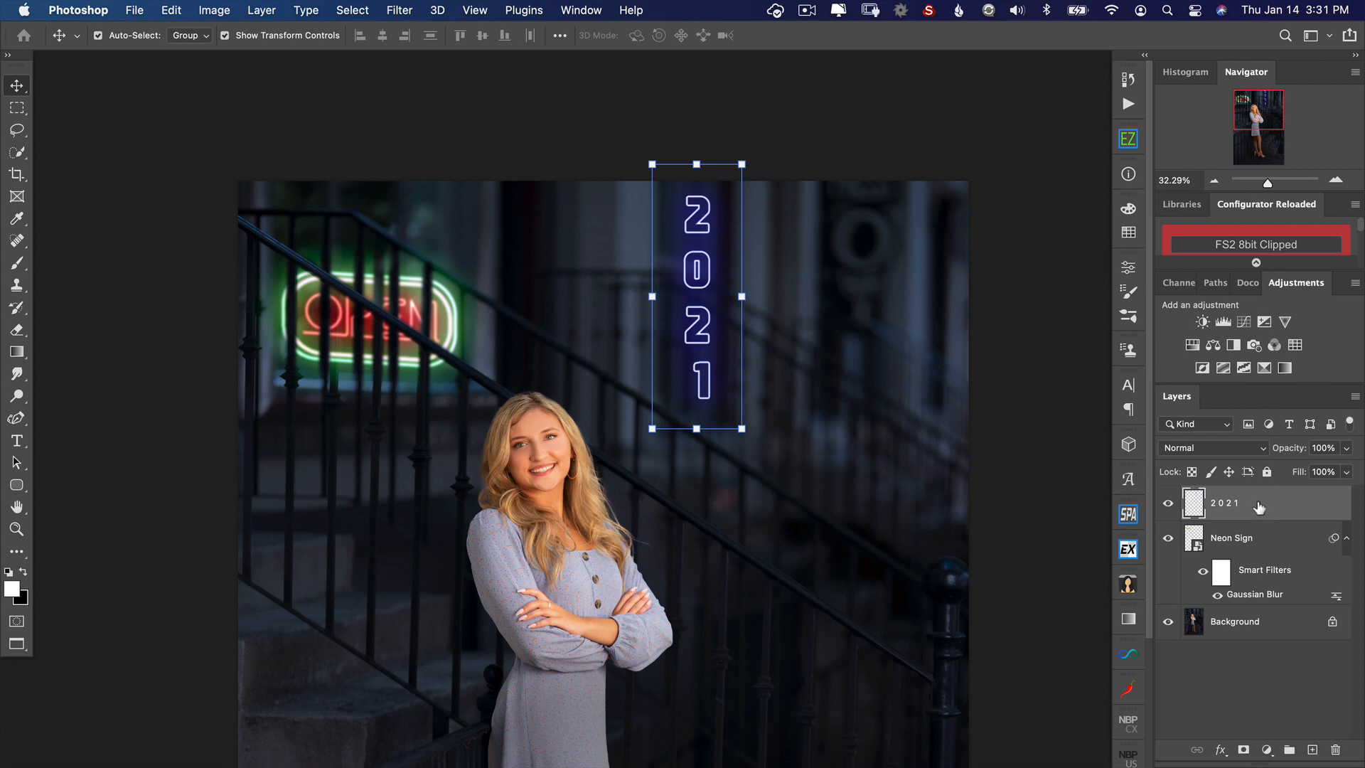
Step: Apply a perspective transform to the 2021 sign that shortens its right edge, and shift it slightly left and down
key(super+t)
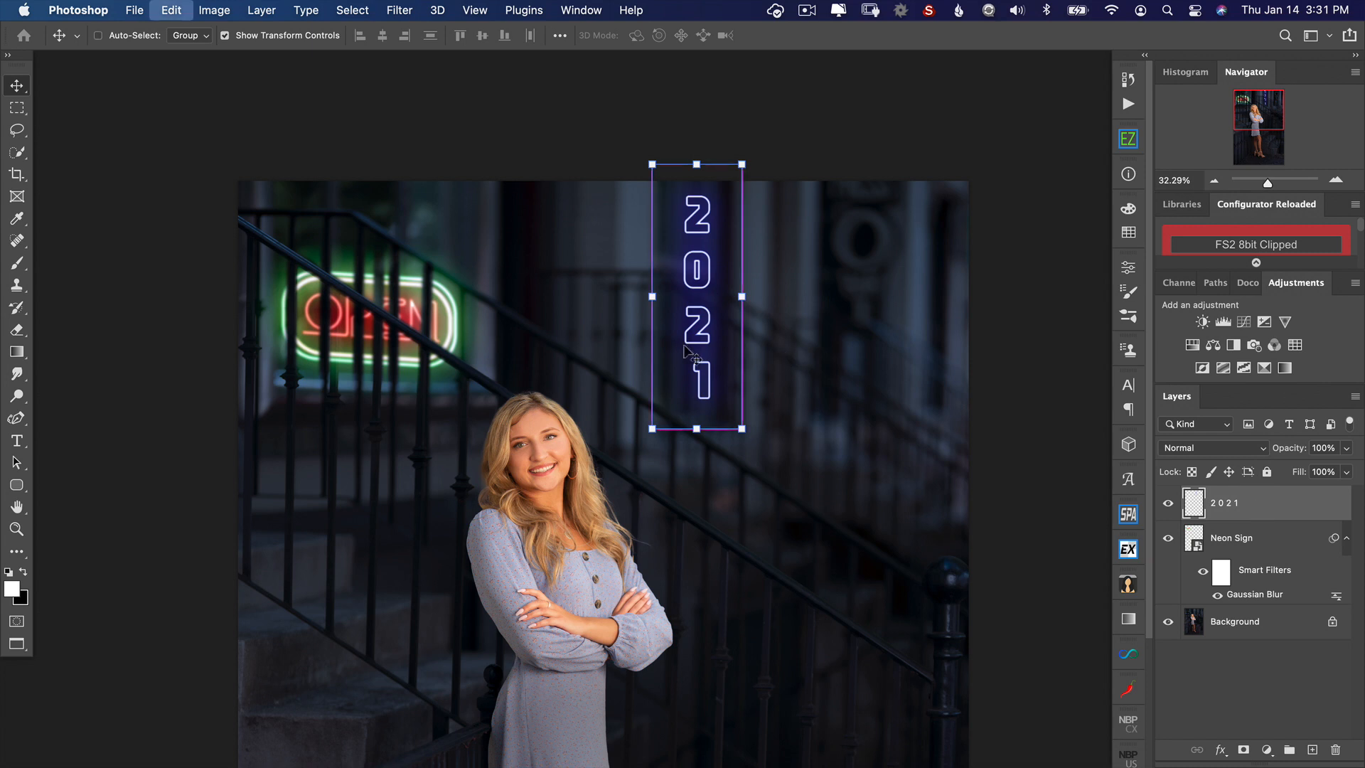
right_click(691, 336)
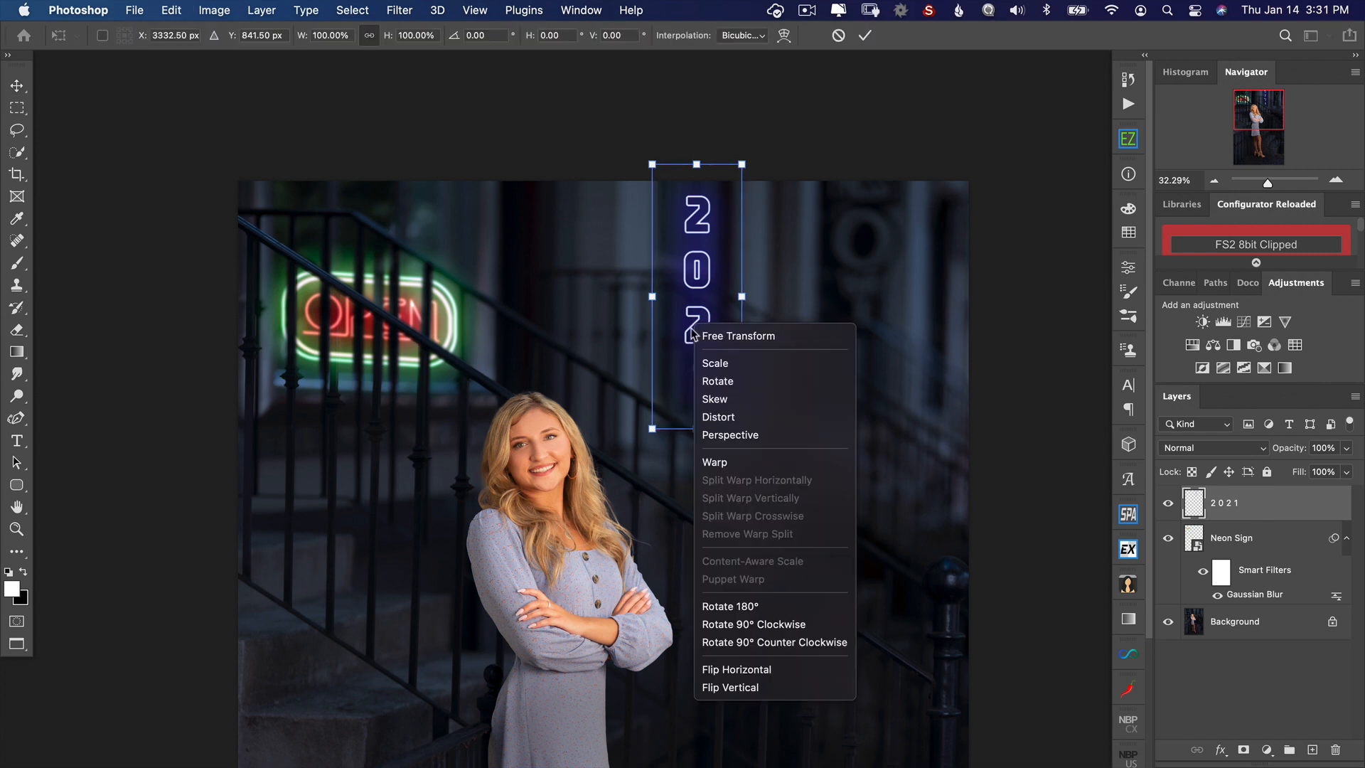
click(730, 435)
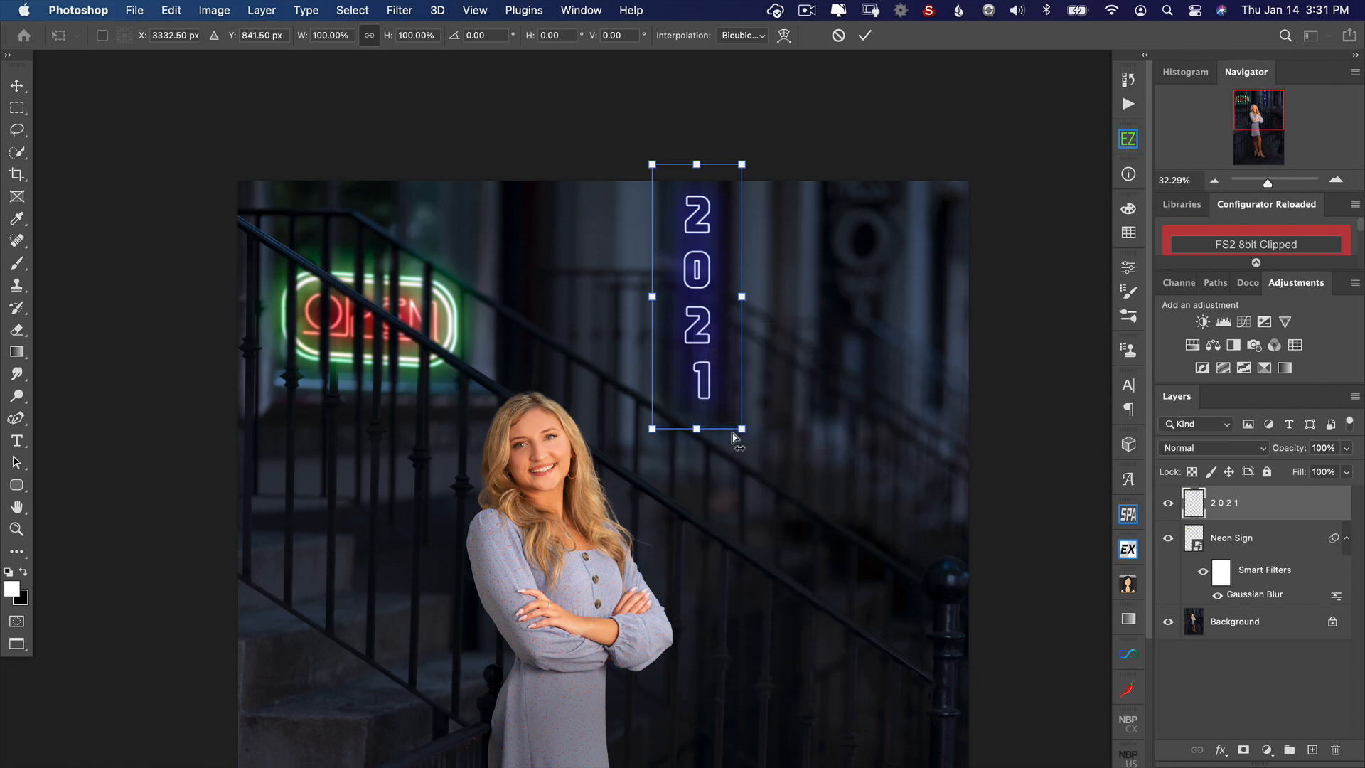
mouse_move(743, 433)
mouse_down()
mouse_move(742, 411)
mouse_move(700, 373)
mouse_move(738, 423)
mouse_up()
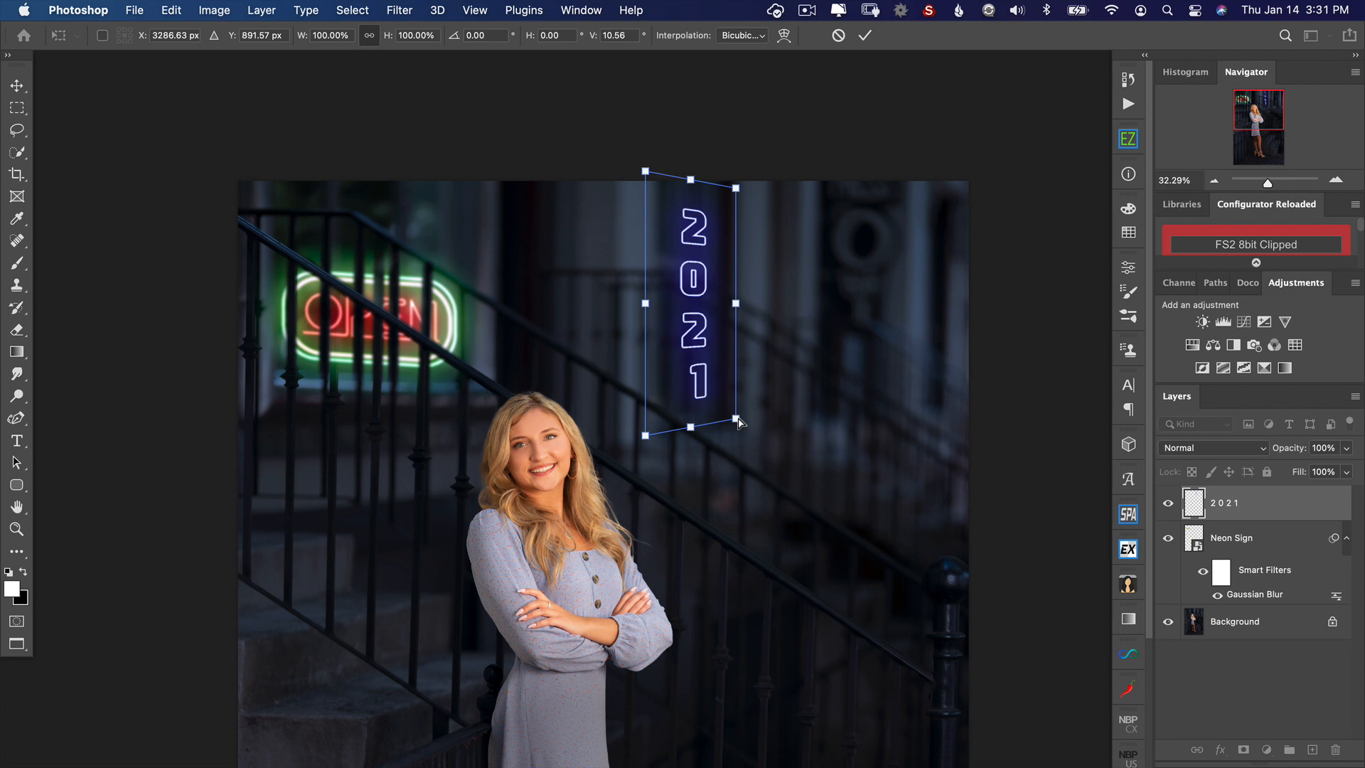
key(Return)
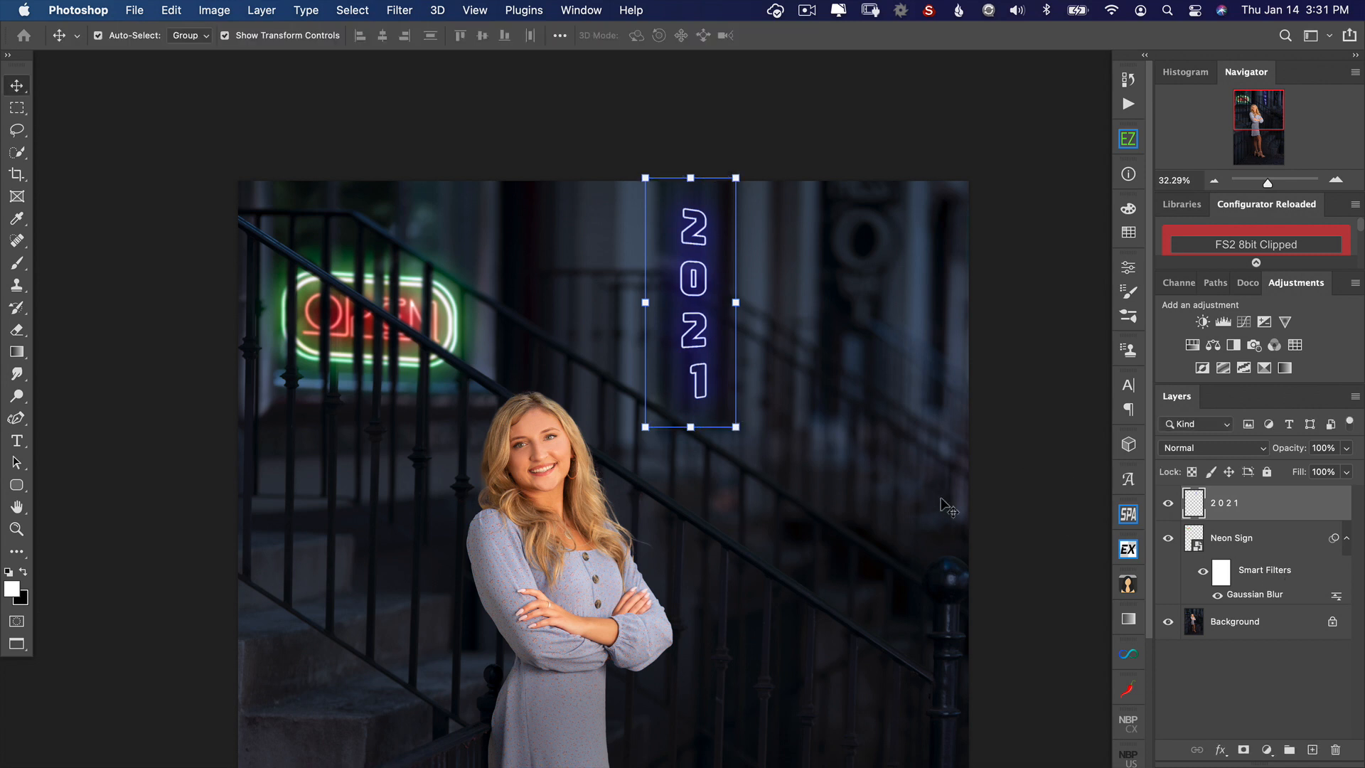
Step: Apply a 7.8-pixel Gaussian Blur to the 2021 layer and set its blend mode to Linear Dodge (Add)
click(306, 8)
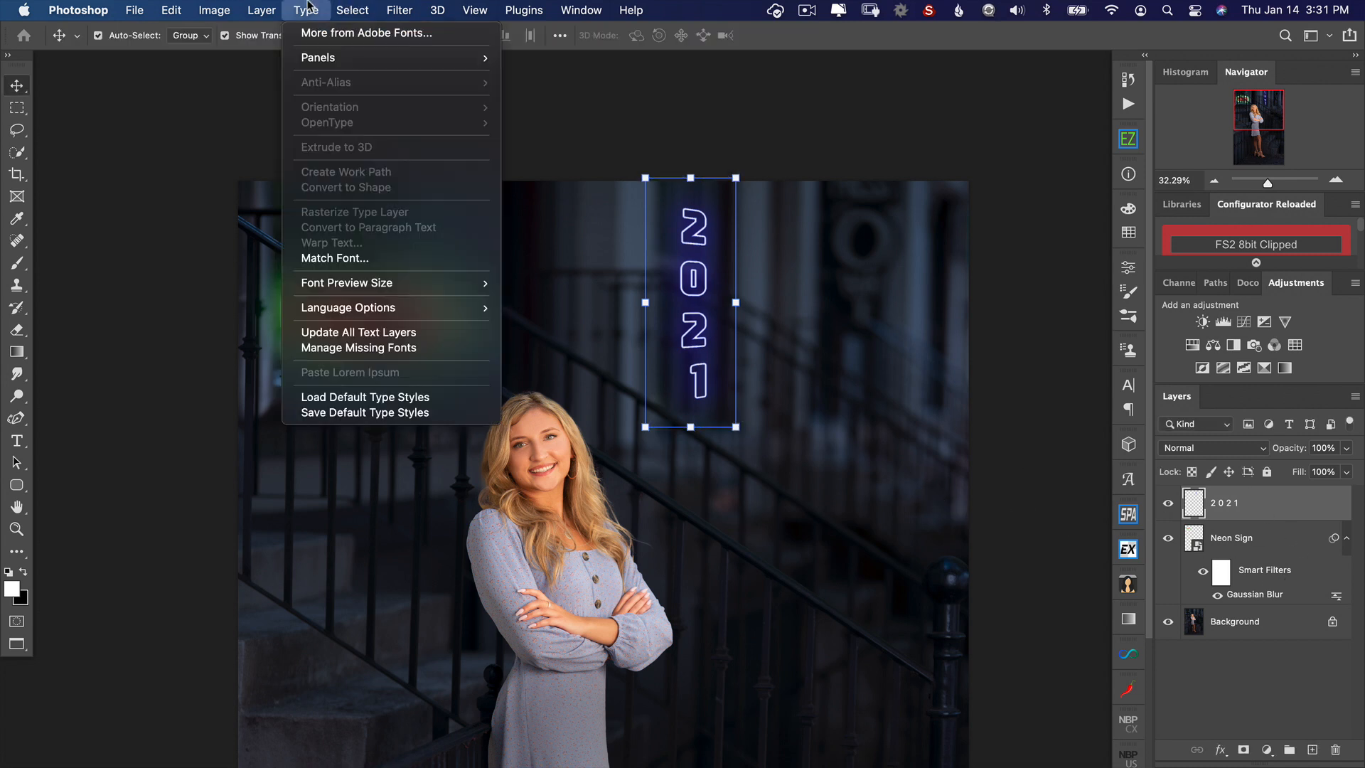
mouse_move(352, 10)
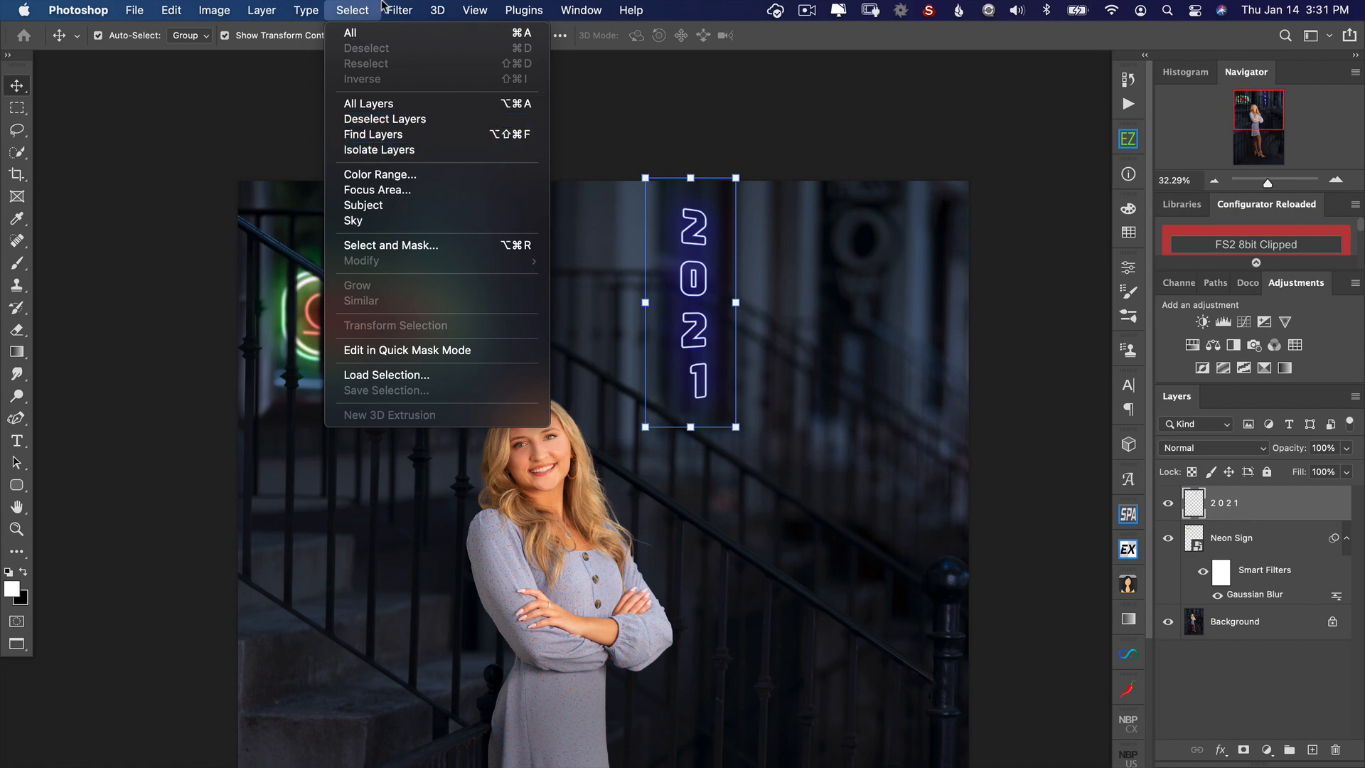
mouse_move(399, 10)
mouse_move(453, 235)
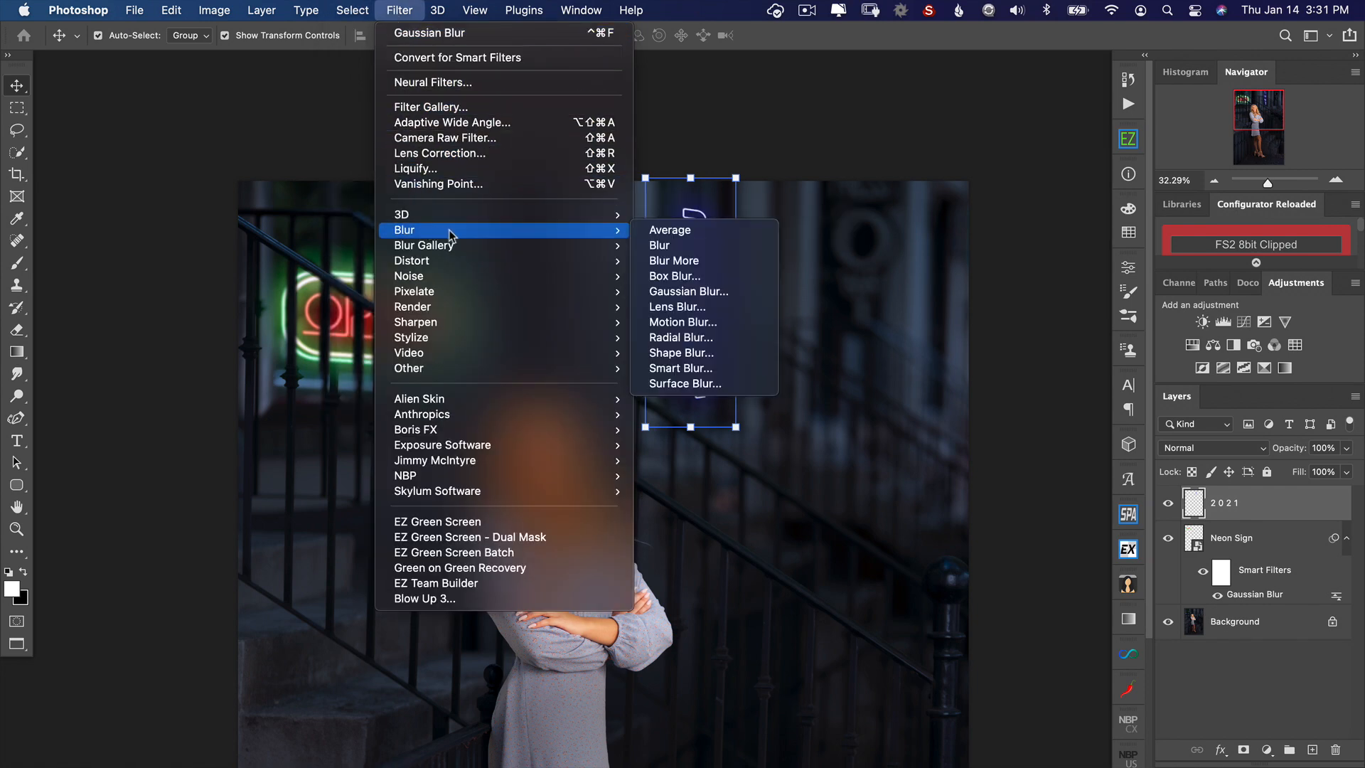
click(709, 294)
drag(779, 337, 863, 339)
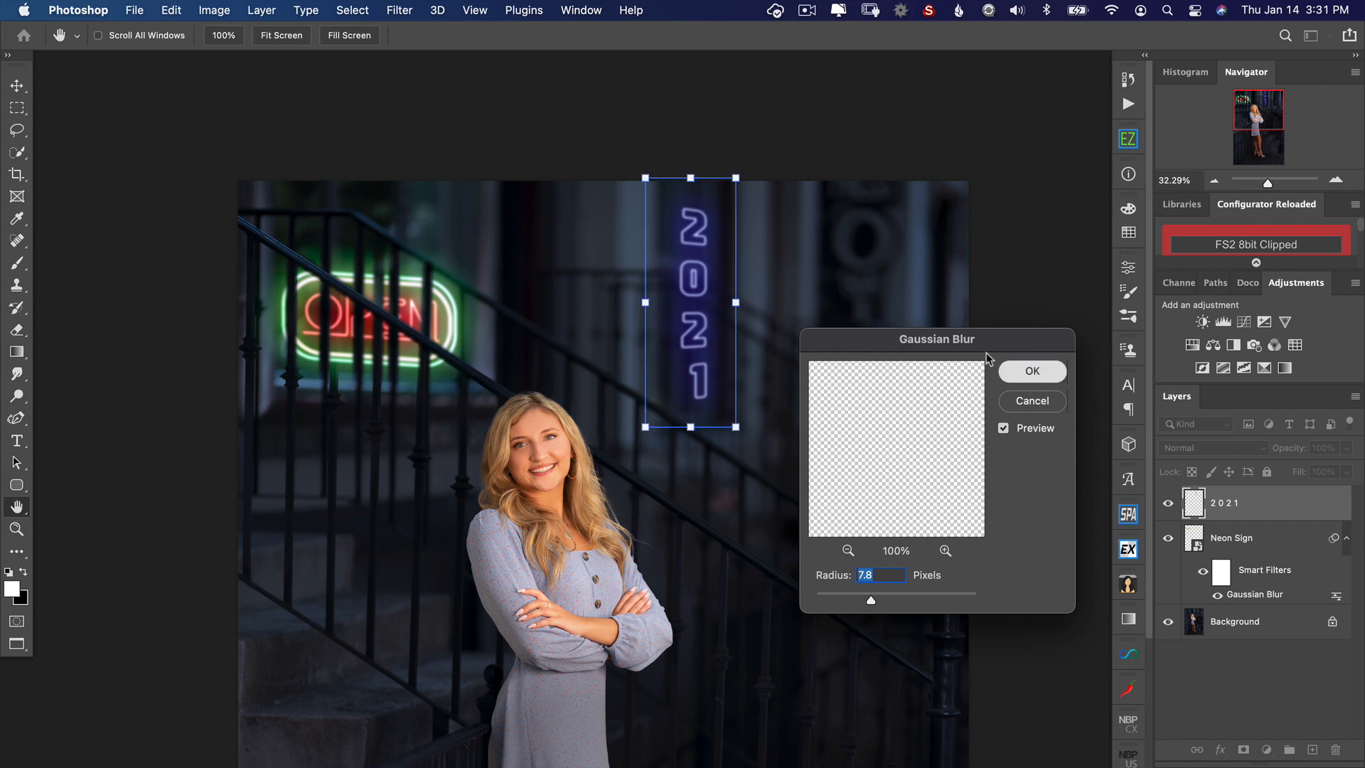
click(1023, 371)
click(1194, 449)
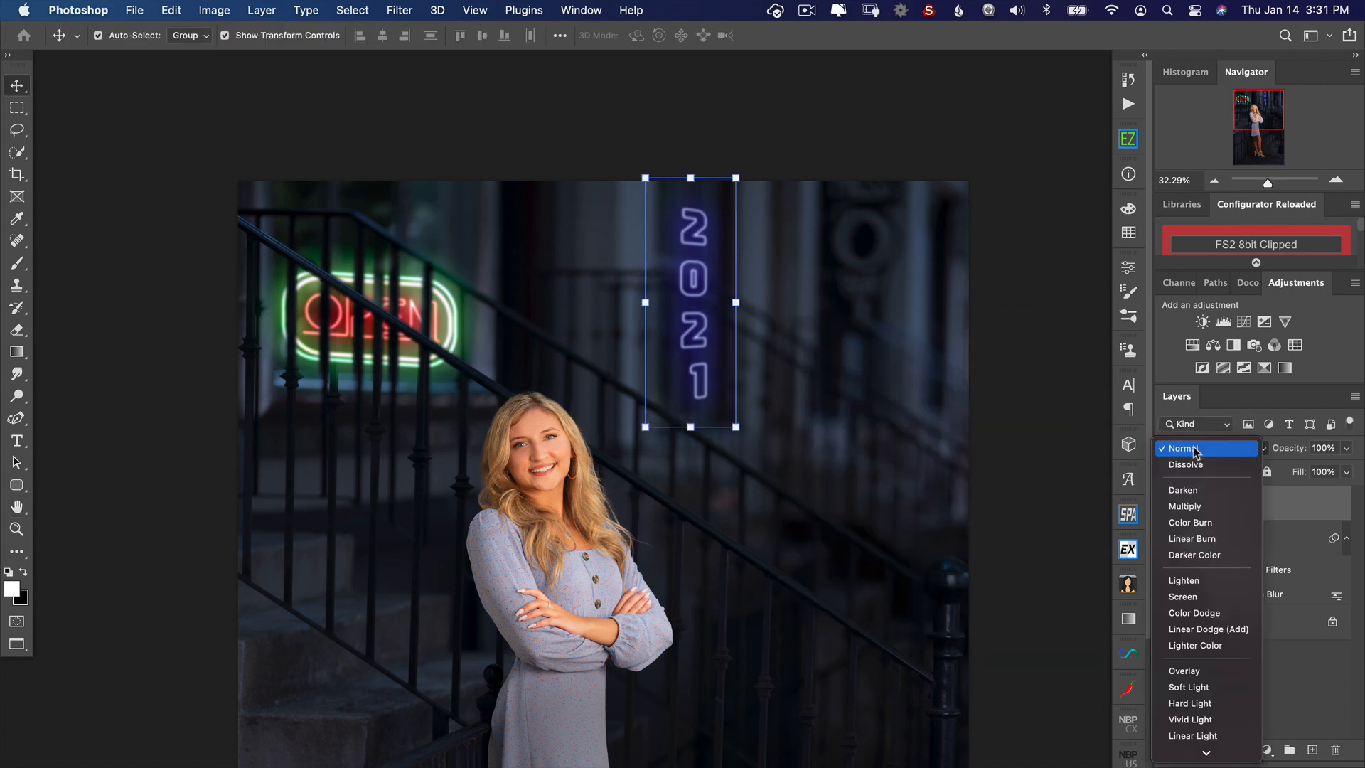
click(1225, 630)
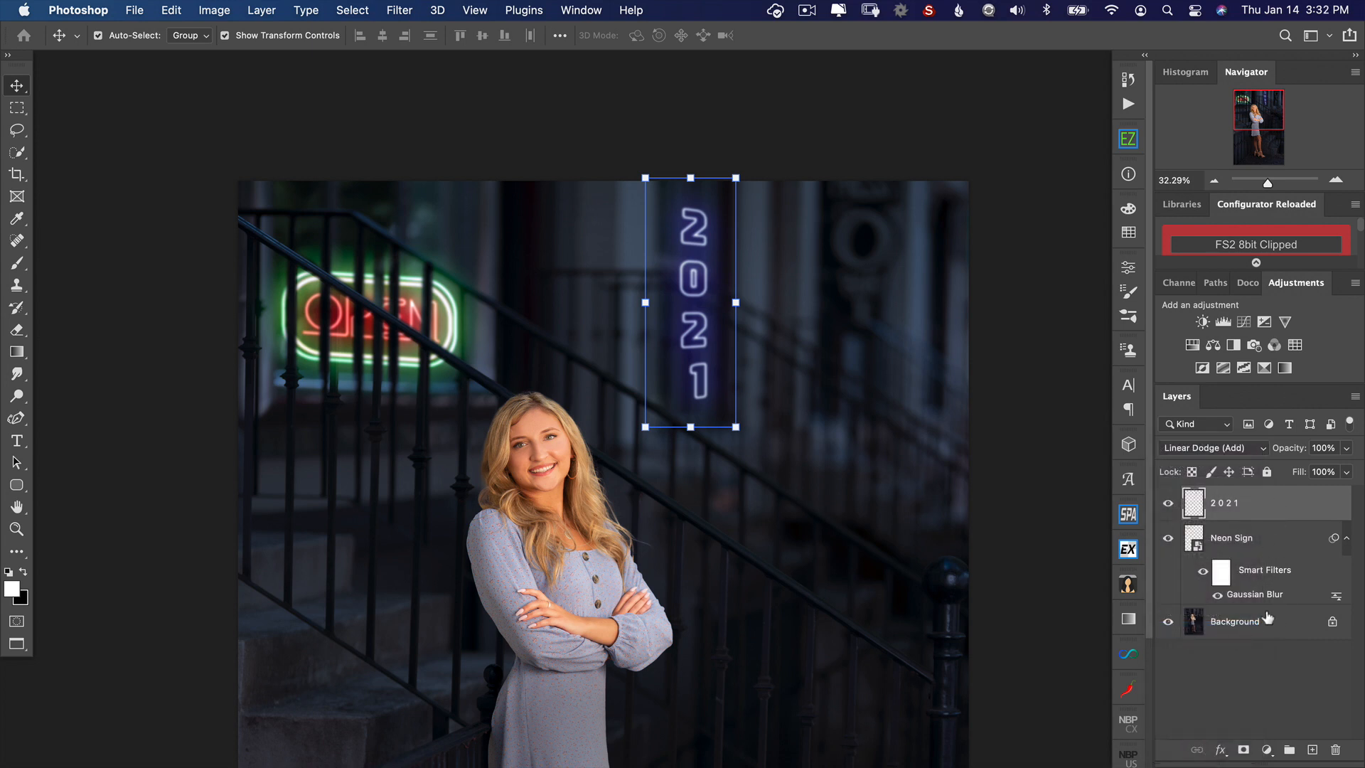
Step: Add a layer mask to the 2021 layer and paint black where the background railing crosses the digits
click(1243, 749)
key(x)
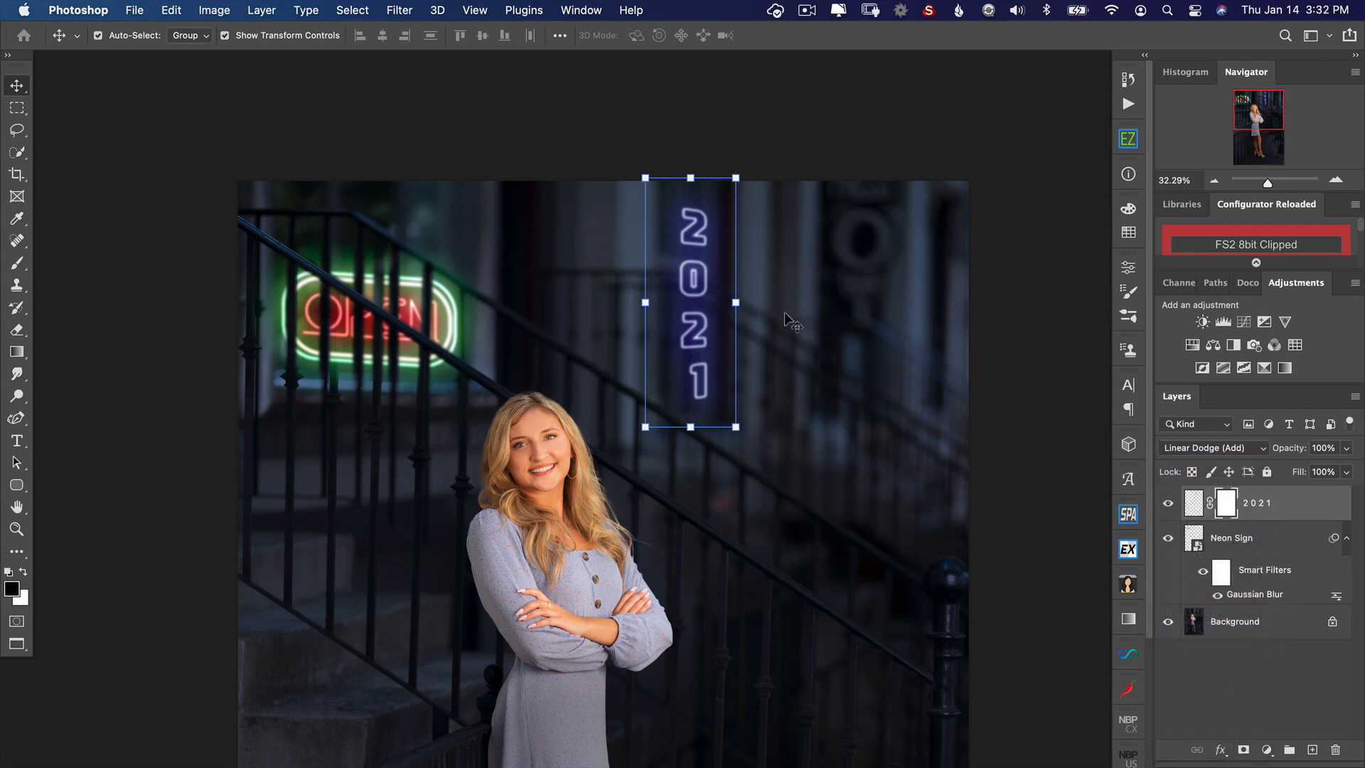
key(b)
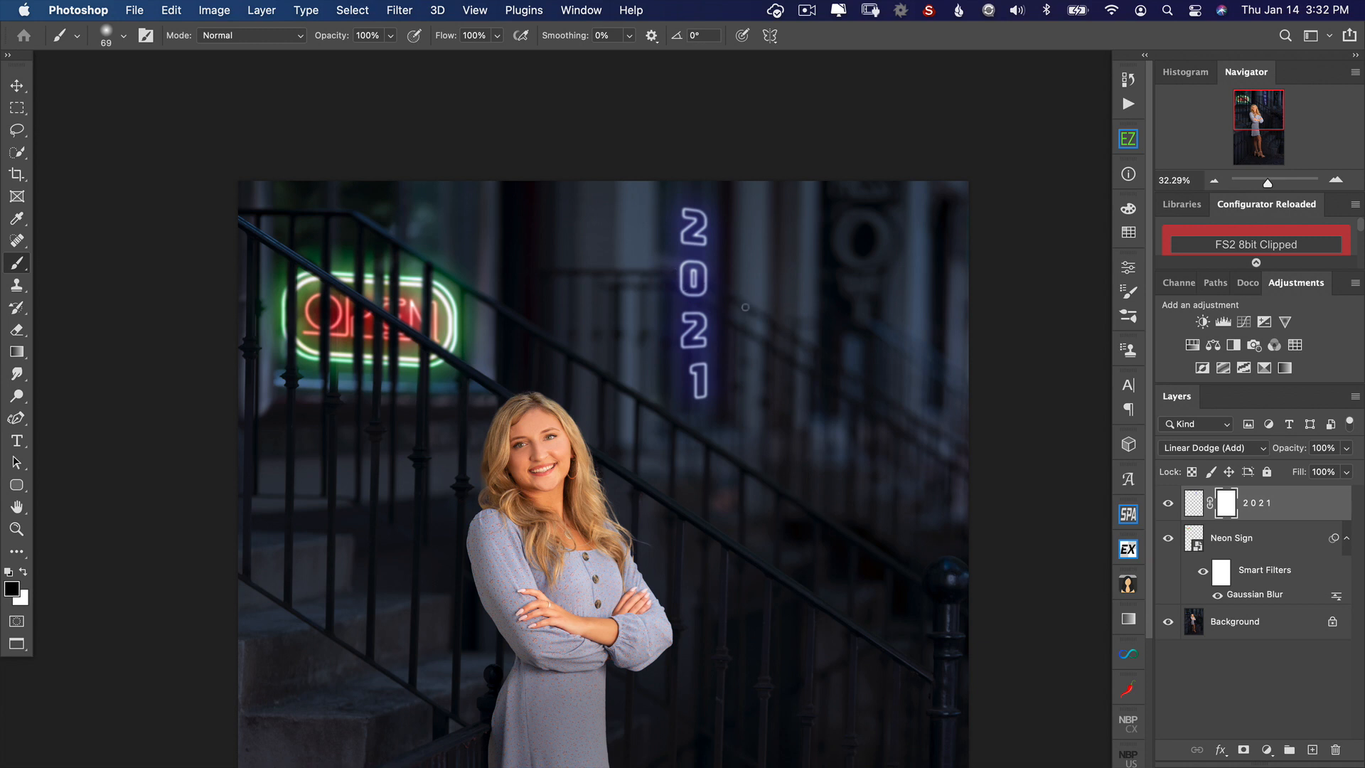
drag(710, 293, 677, 270)
key(super+z)
drag(723, 343, 690, 355)
drag(688, 299, 683, 298)
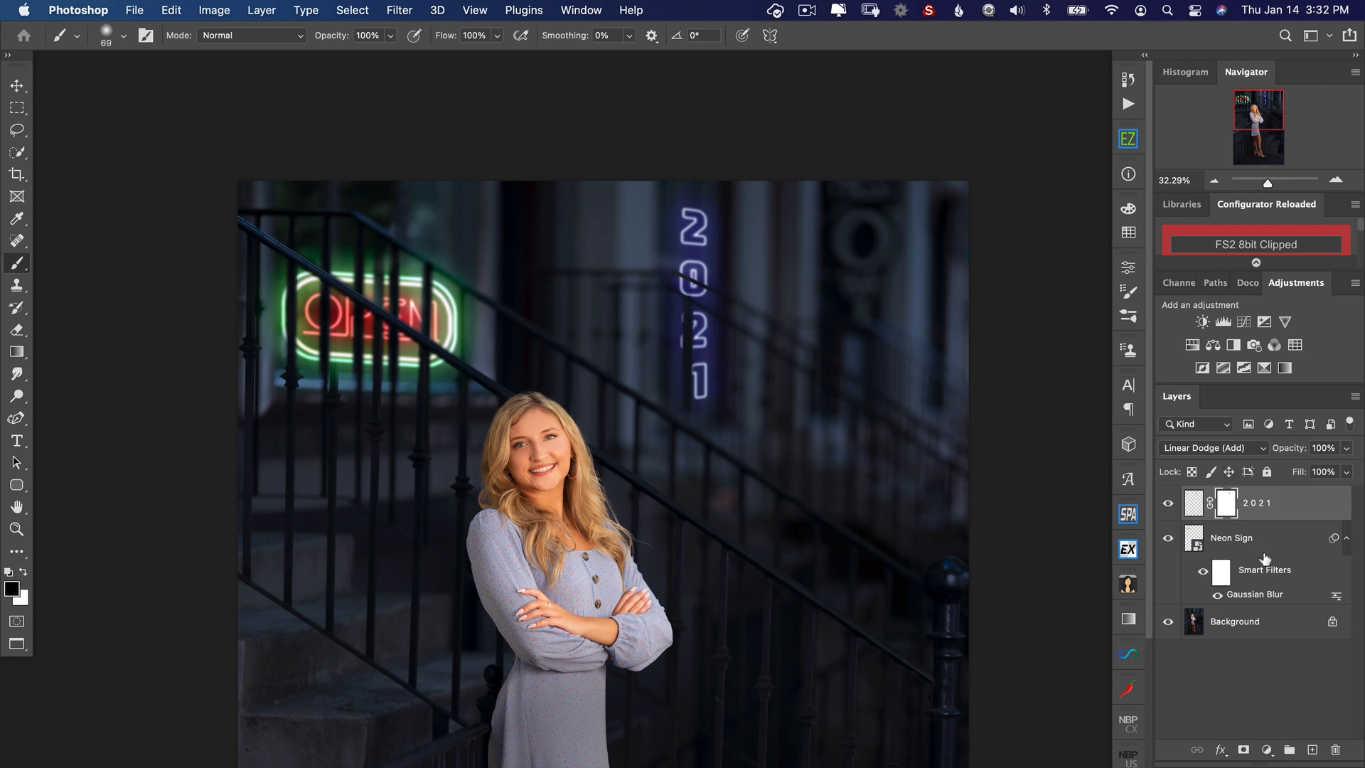
Step: Soften the 2021 layer's mask with an 8.9-pixel Gaussian Blur
click(353, 10)
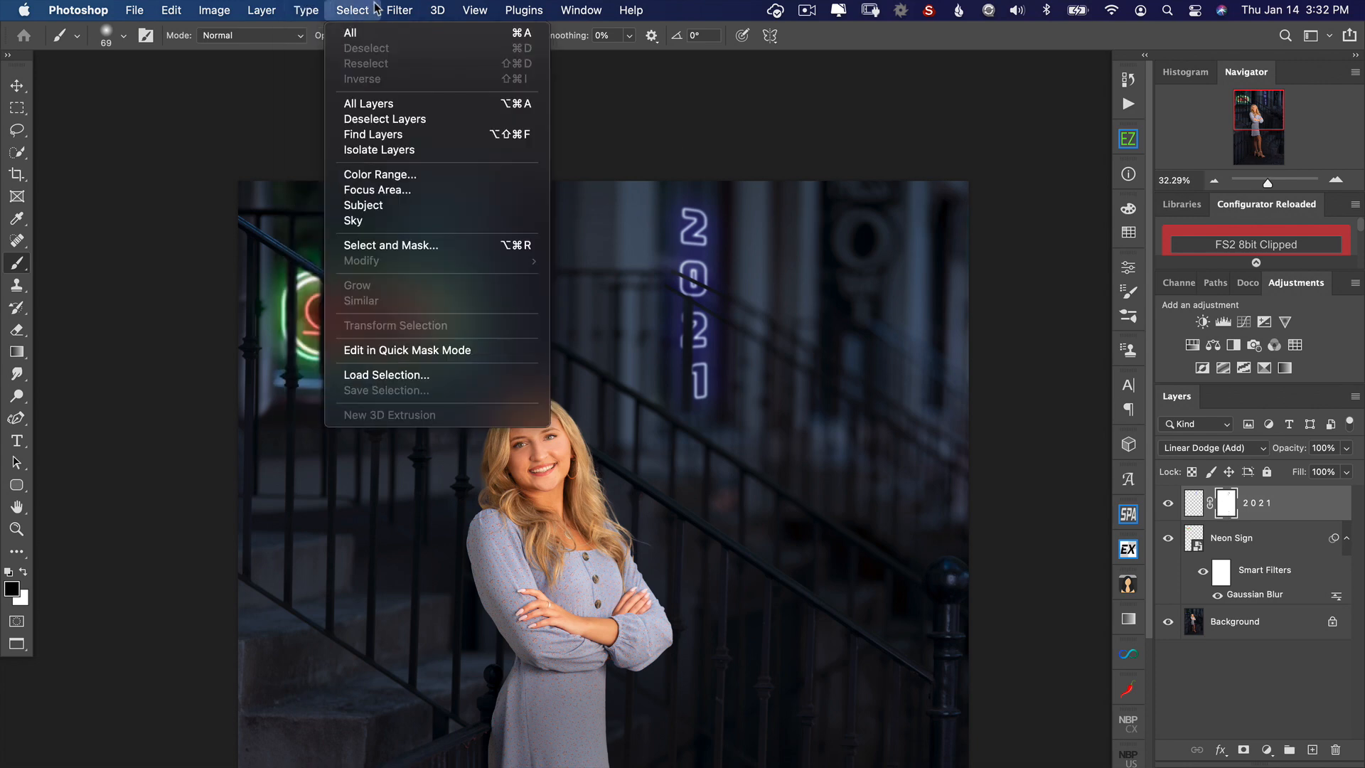
mouse_move(399, 10)
mouse_move(441, 229)
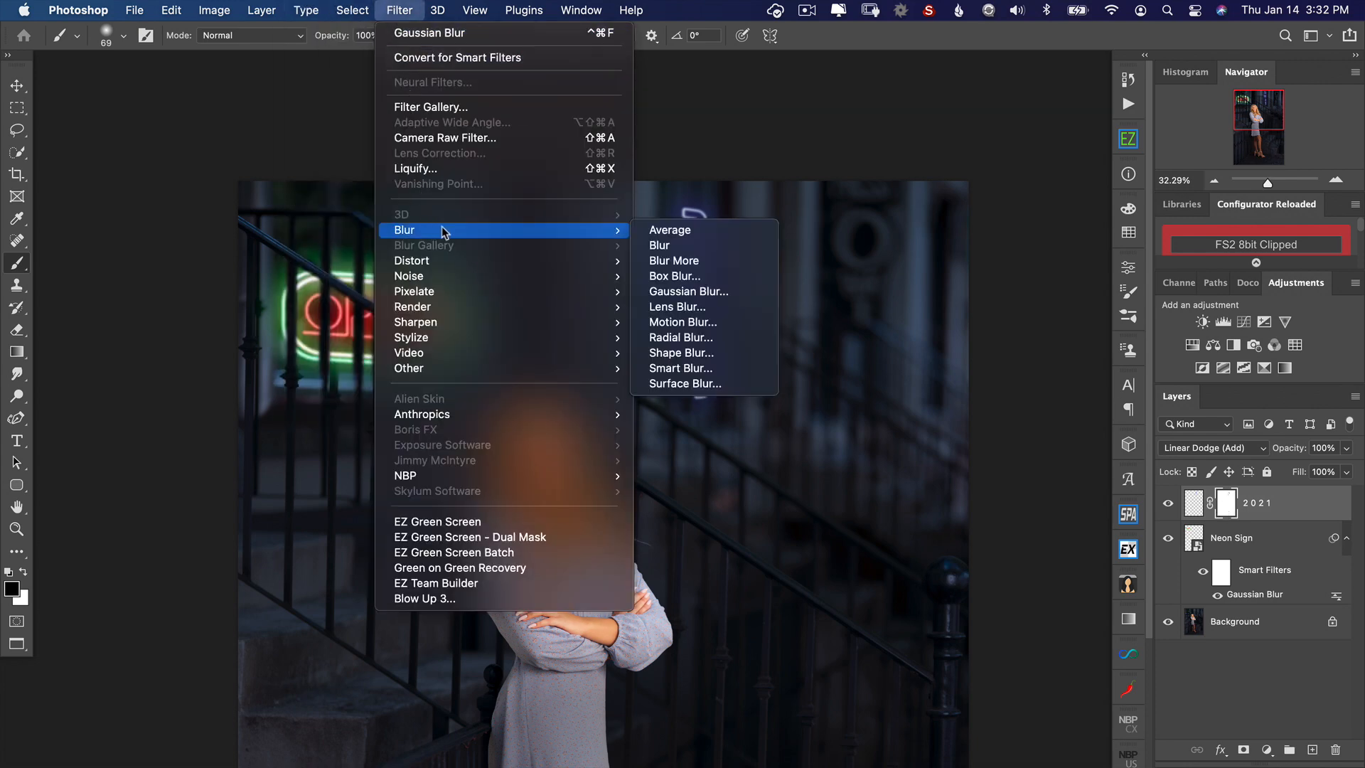
click(653, 294)
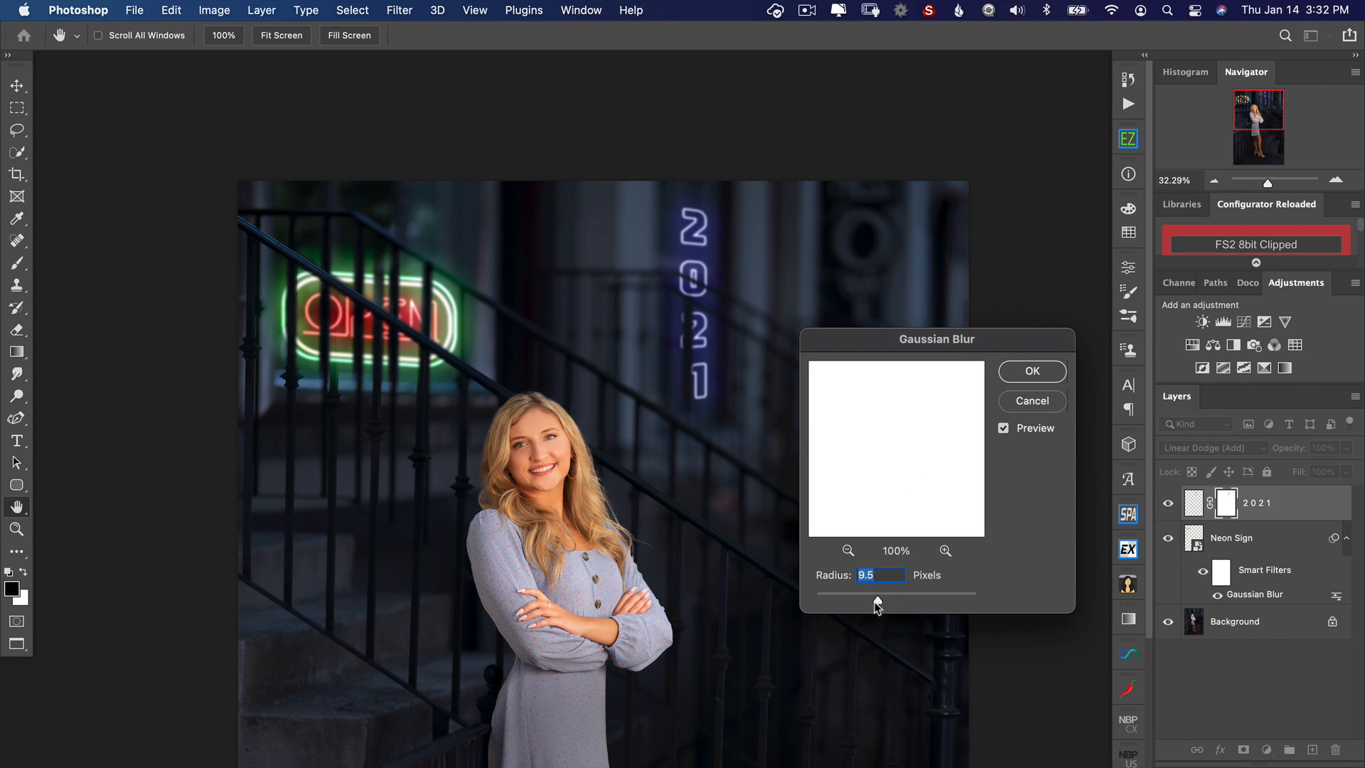
click(1032, 371)
Step: Create a new layer above the 2021 layer and set the foreground color to light blue 28b5ef
key(b)
key(x)
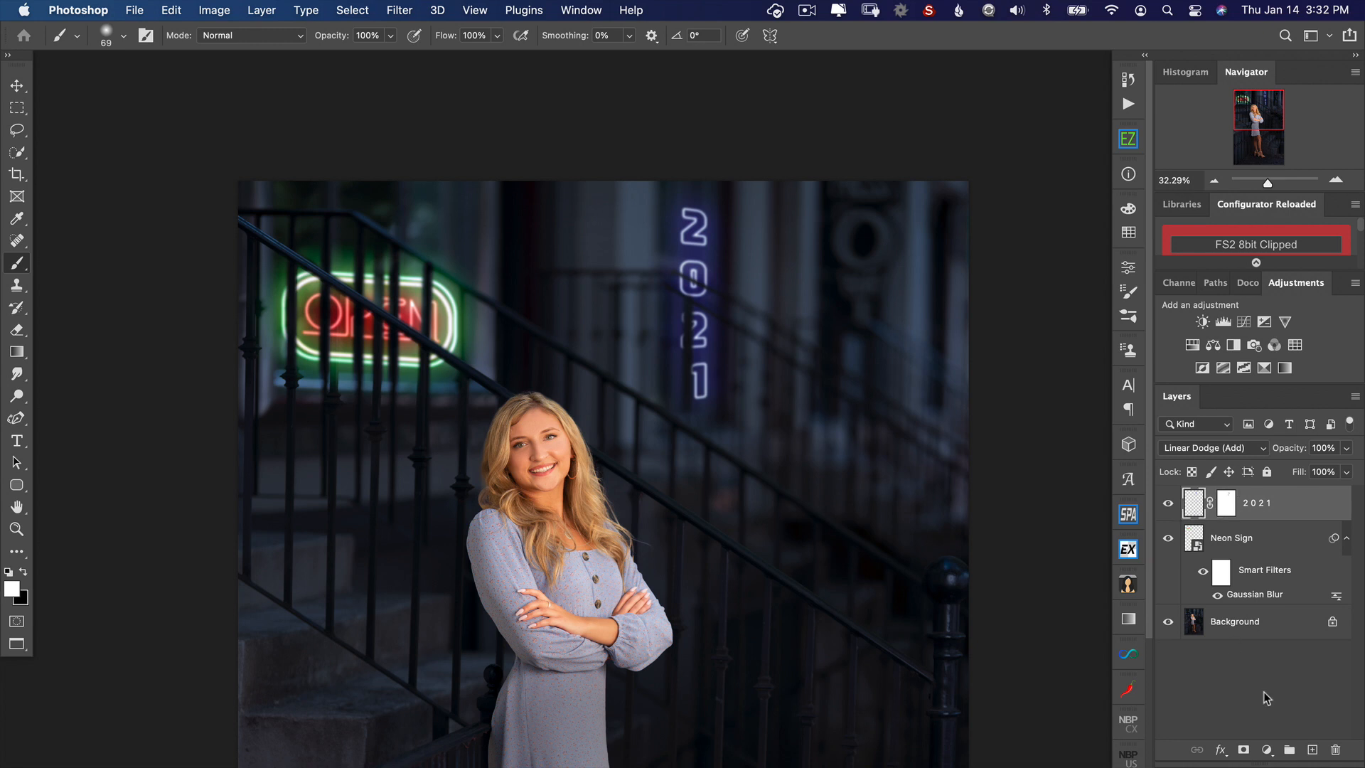
click(1312, 749)
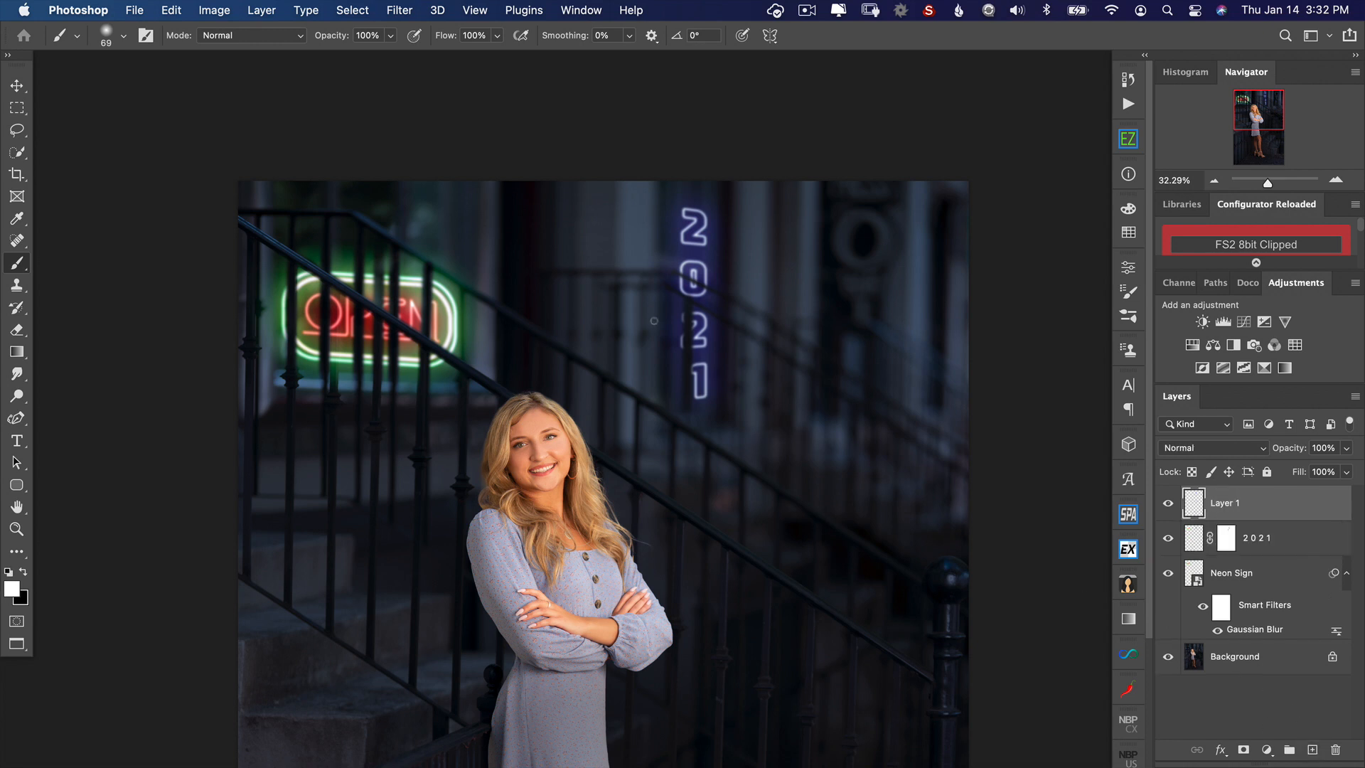
click(10, 592)
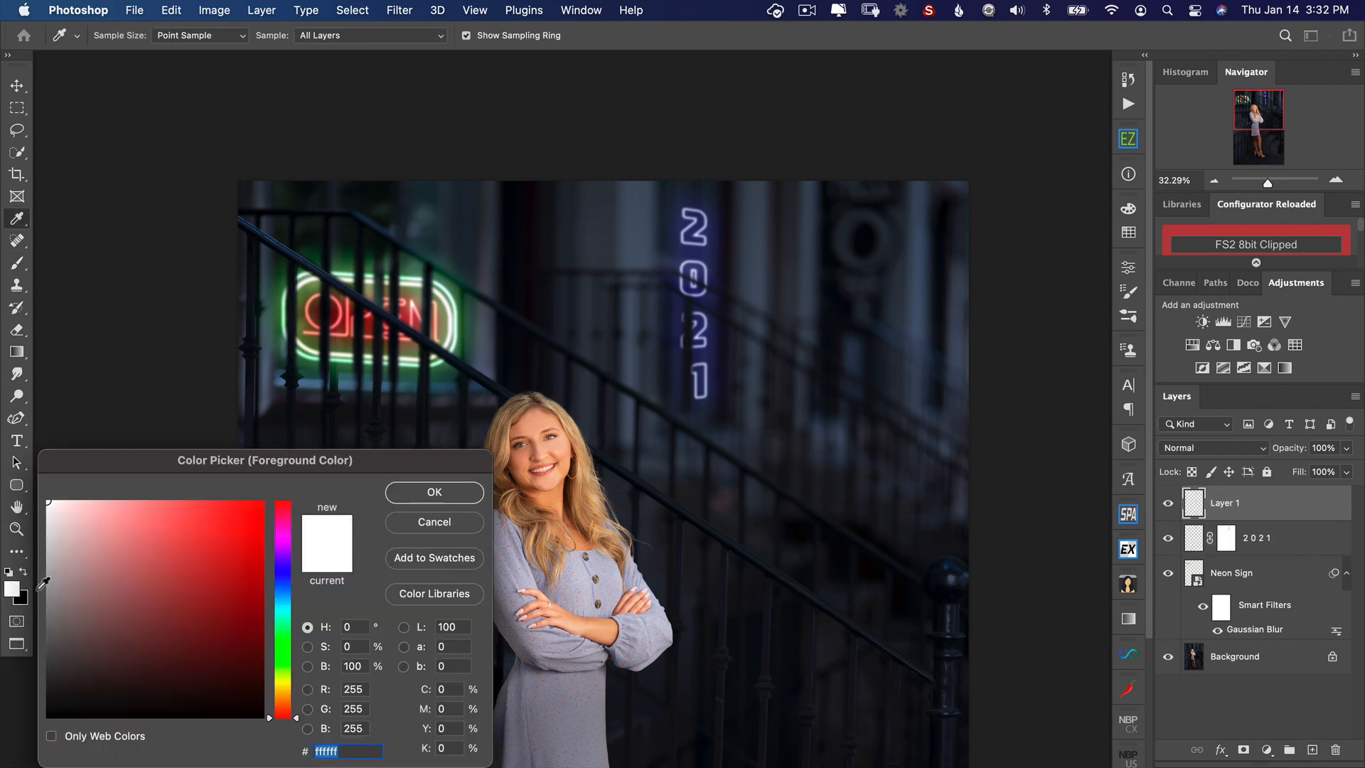
click(283, 596)
click(227, 513)
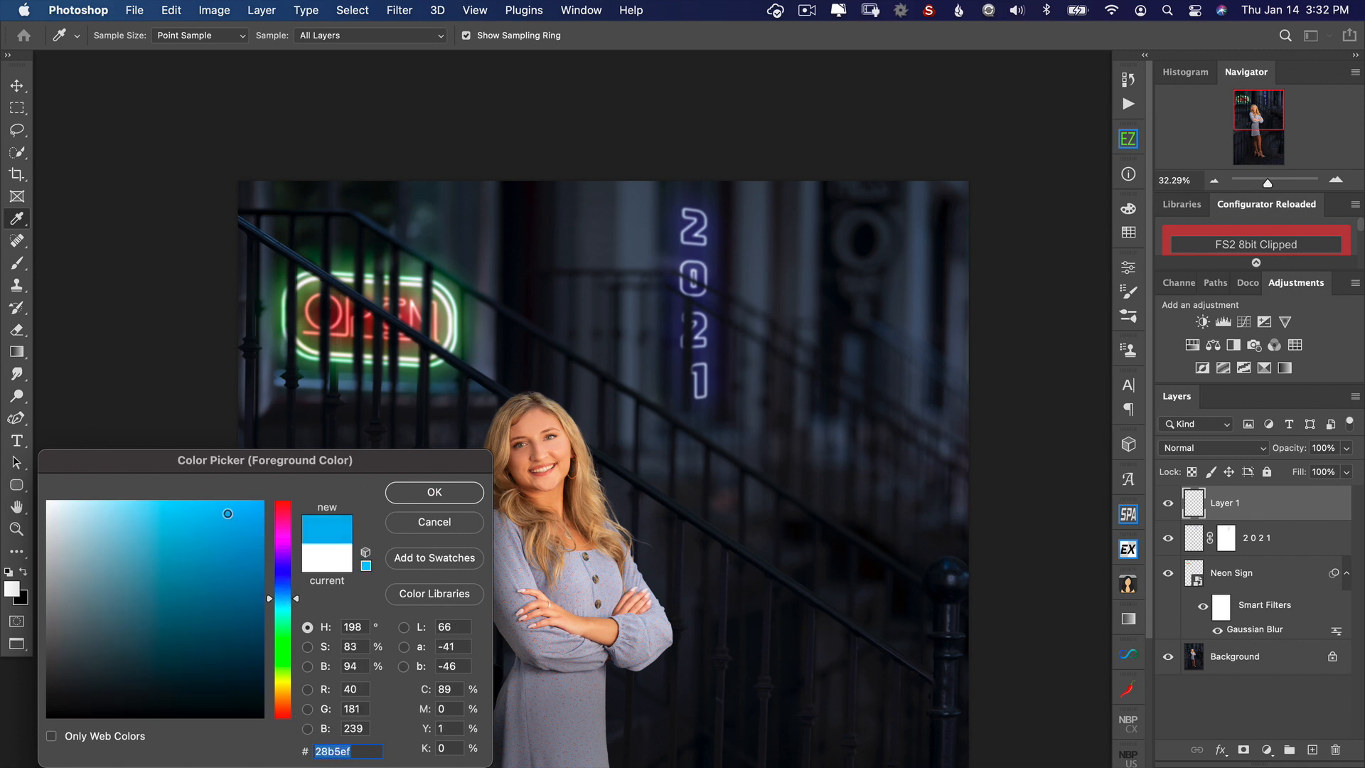
click(435, 492)
Step: Paint a blue glow around the 2021 sign with a 1210 px brush at 20% opacity, and slightly lower the layer's opacity
key(b)
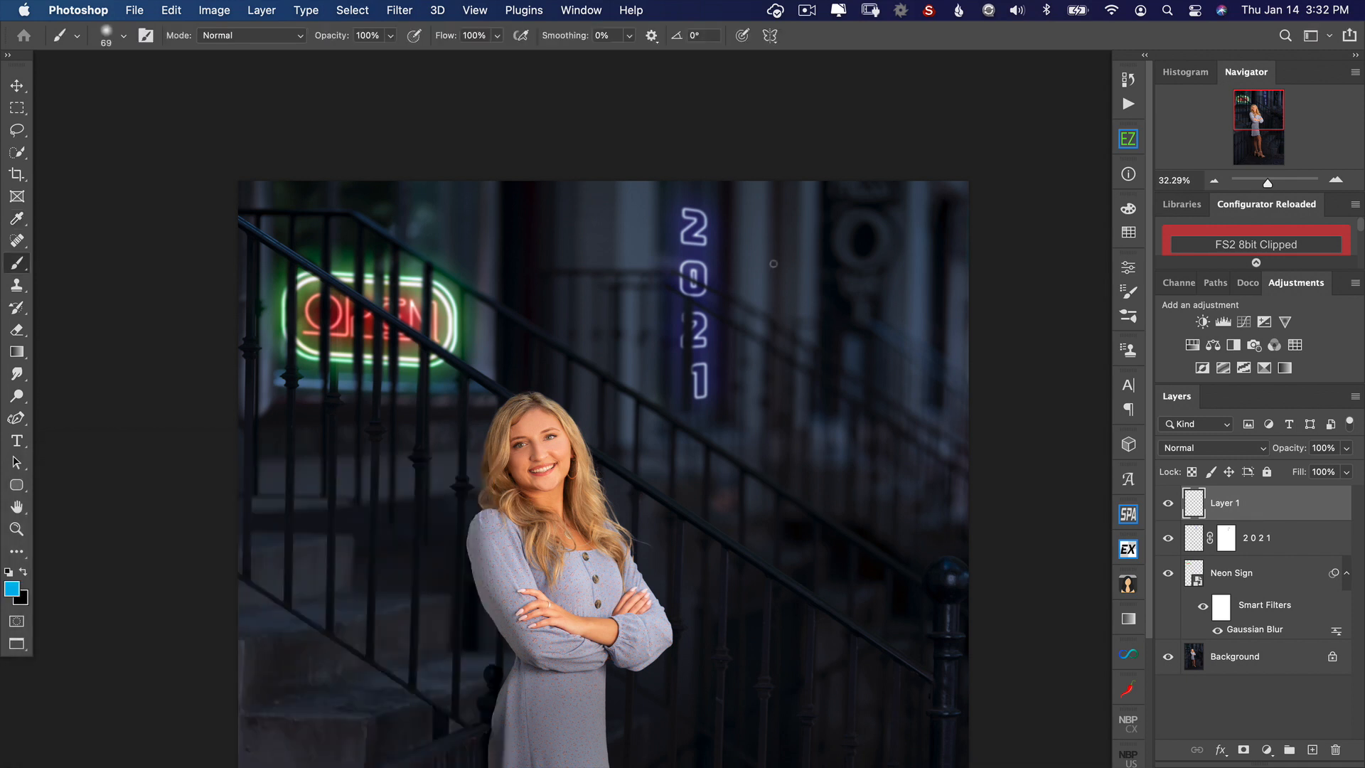
mouse_move(773, 263)
mouse_down()
mouse_move(846, 251)
mouse_move(816, 114)
mouse_up()
drag(329, 37, 268, 45)
mouse_move(694, 206)
mouse_down()
mouse_move(681, 297)
mouse_move(700, 362)
mouse_up()
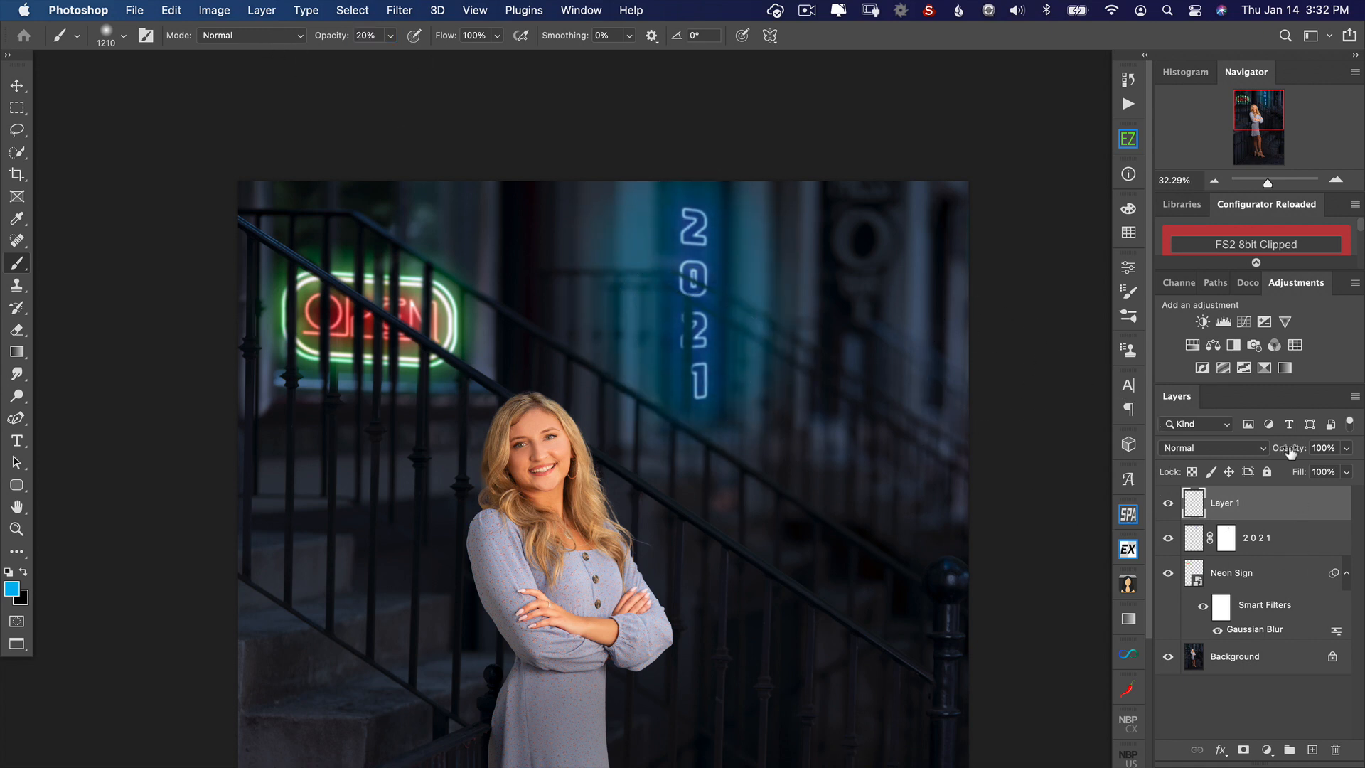
drag(1290, 452, 1286, 454)
Step: Create a new layer above the Neon Sign layer and set the foreground color to a bright pinkish red
click(1261, 578)
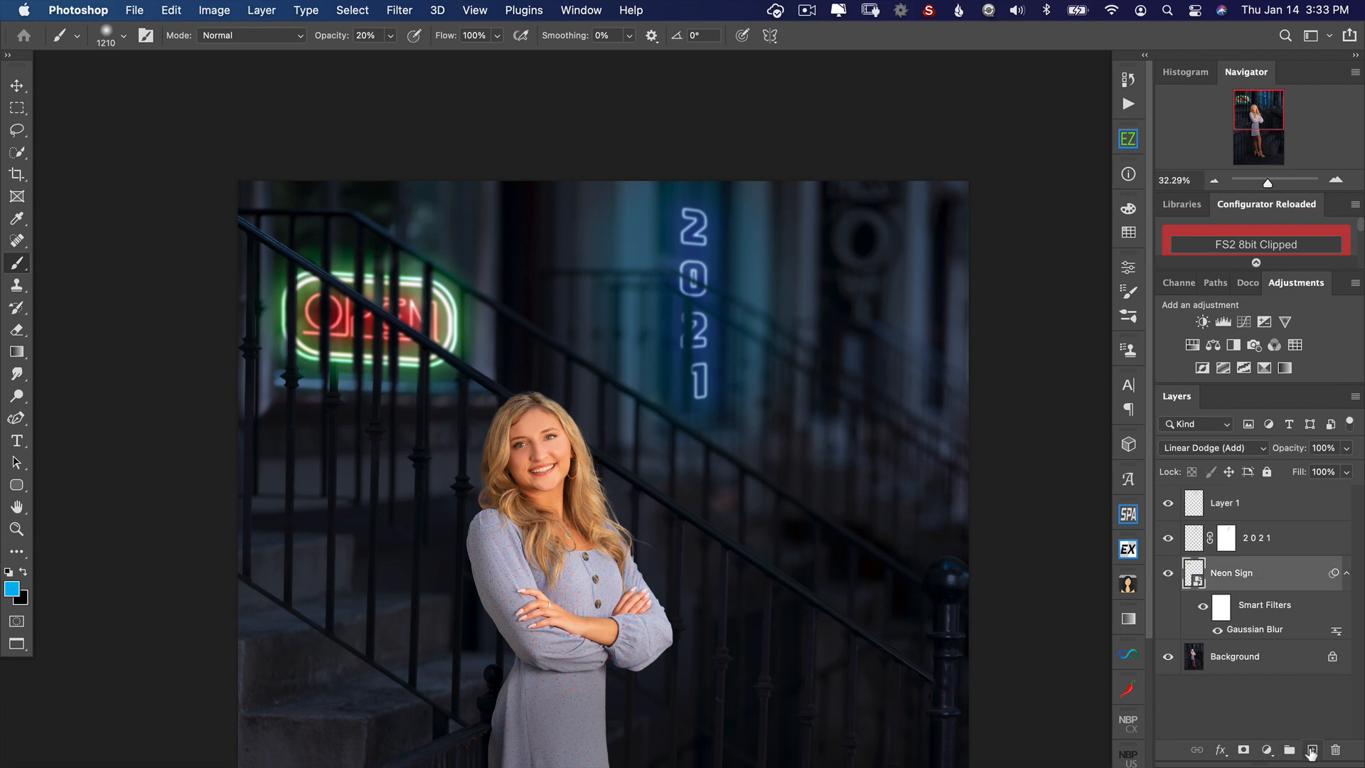
click(1312, 749)
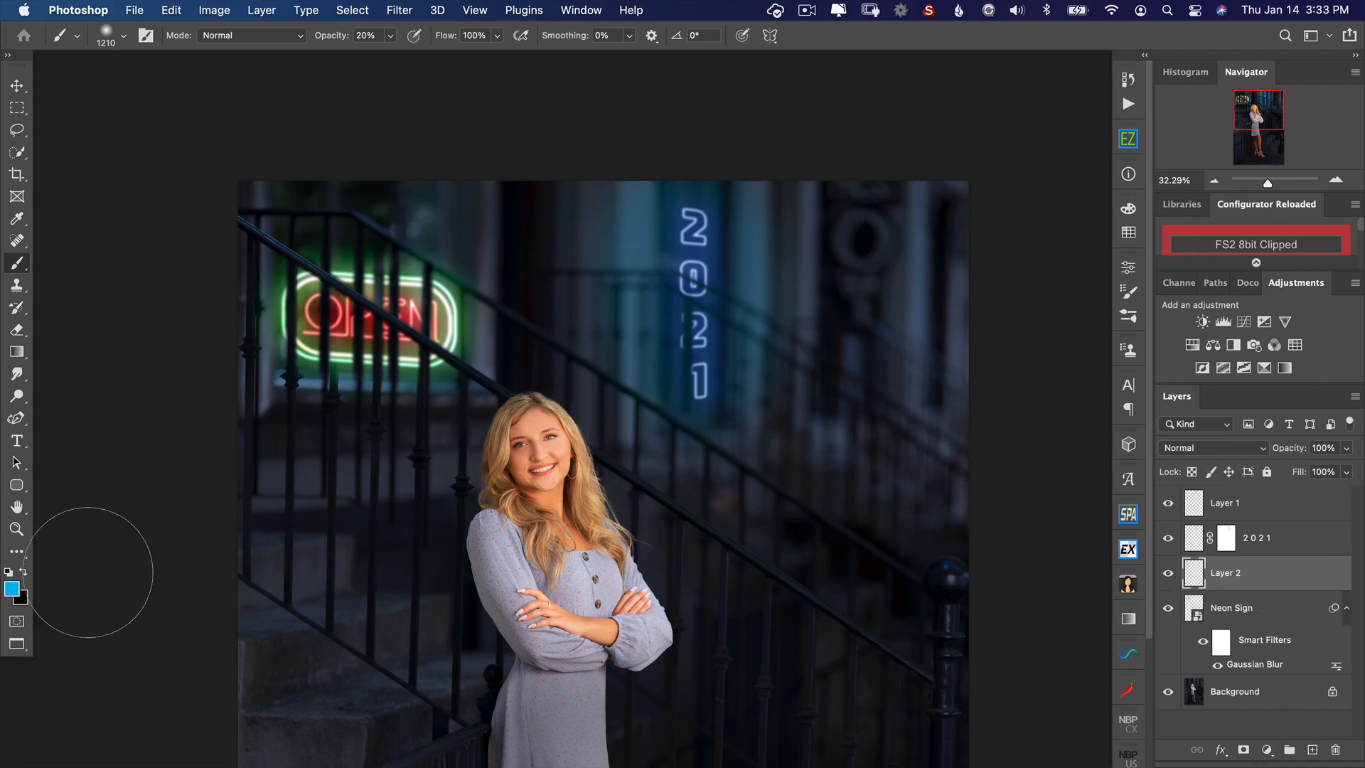
click(12, 587)
click(282, 506)
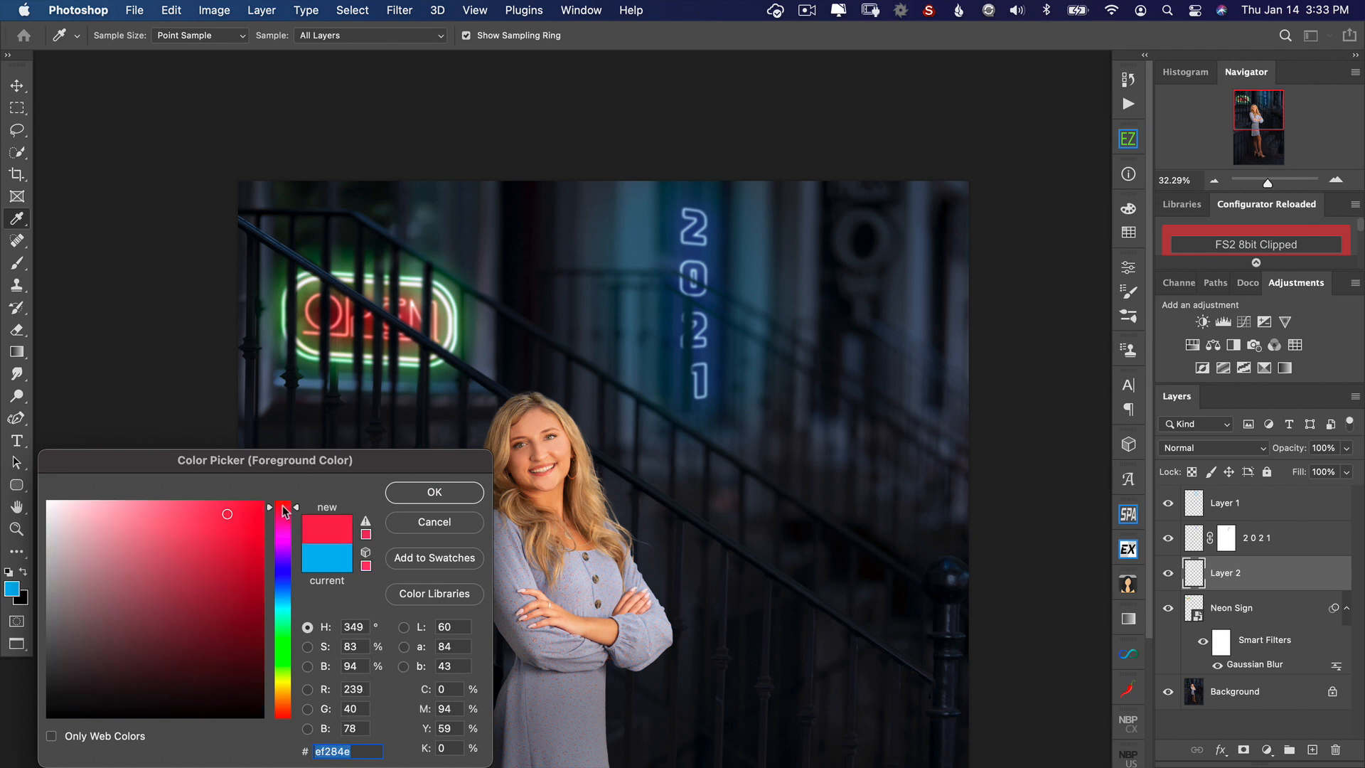
click(241, 510)
click(469, 493)
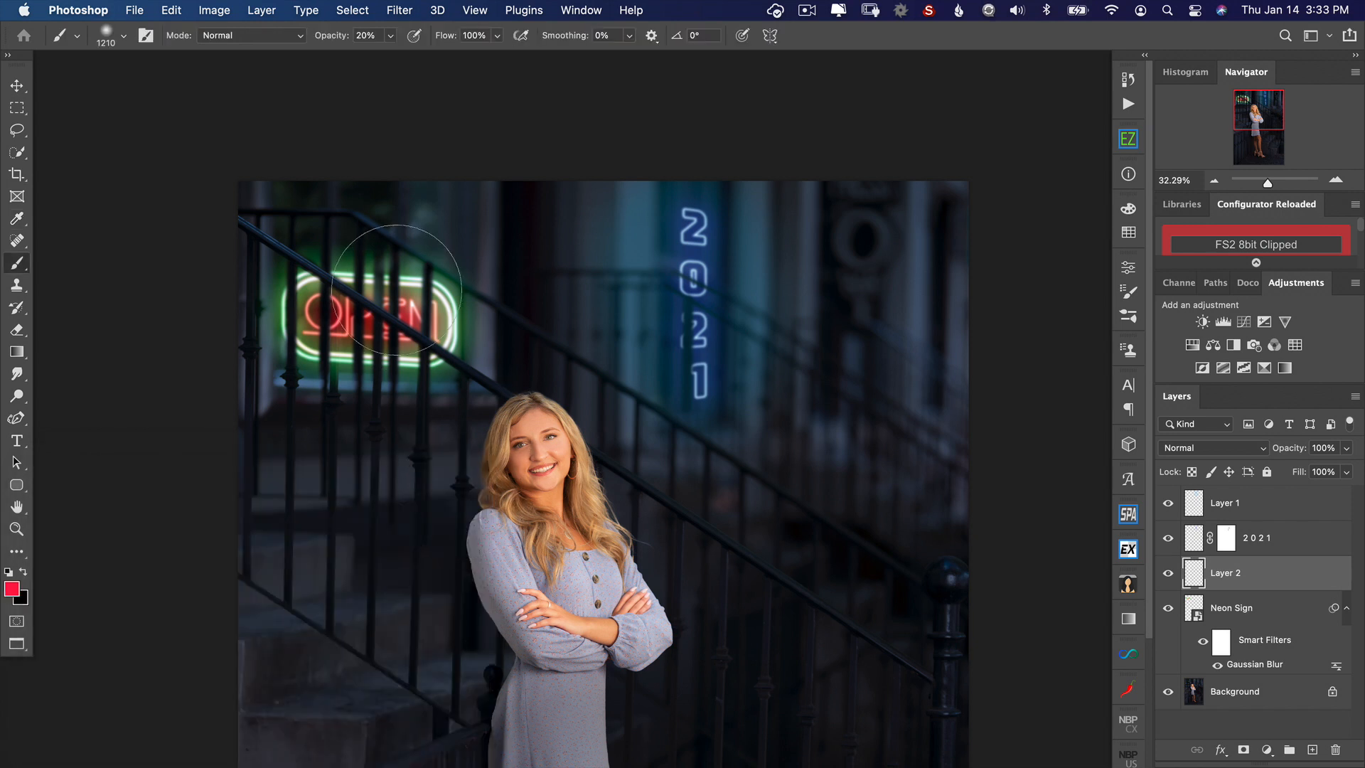
Step: Paint a red glow around the OPEN sign with a brush enlarged to 1602 px, and set the layer's opacity to 78%
drag(352, 304, 408, 307)
drag(248, 320, 395, 314)
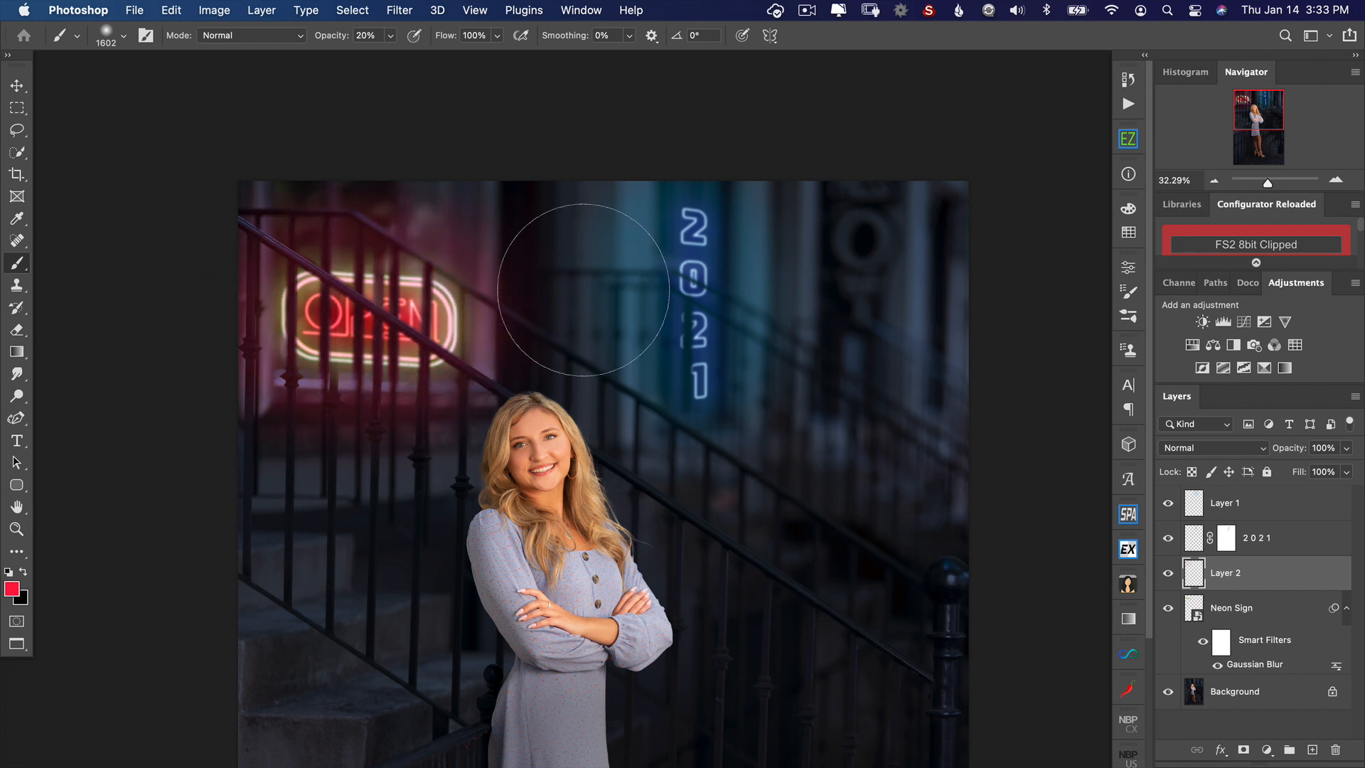
drag(1297, 454, 1285, 455)
scroll(914, 432, down, 3)
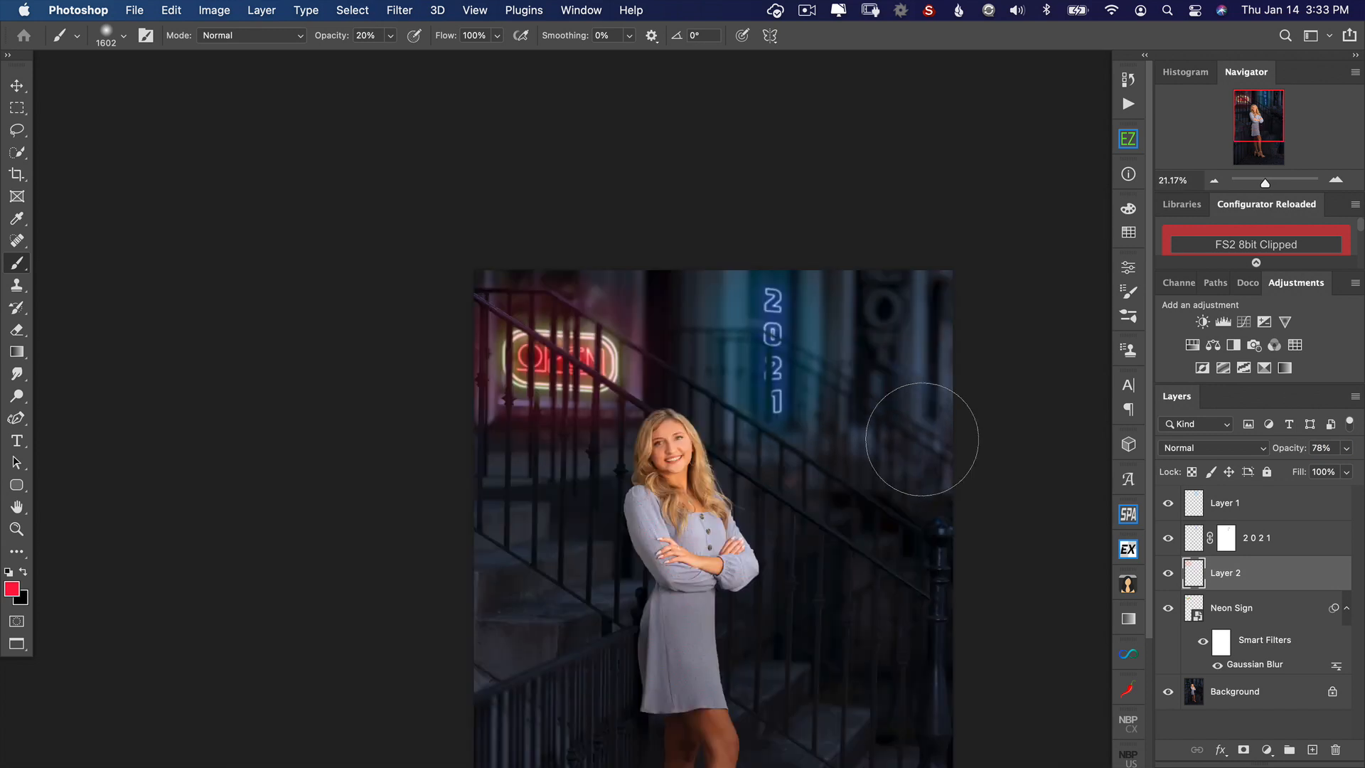
drag(868, 514, 880, 353)
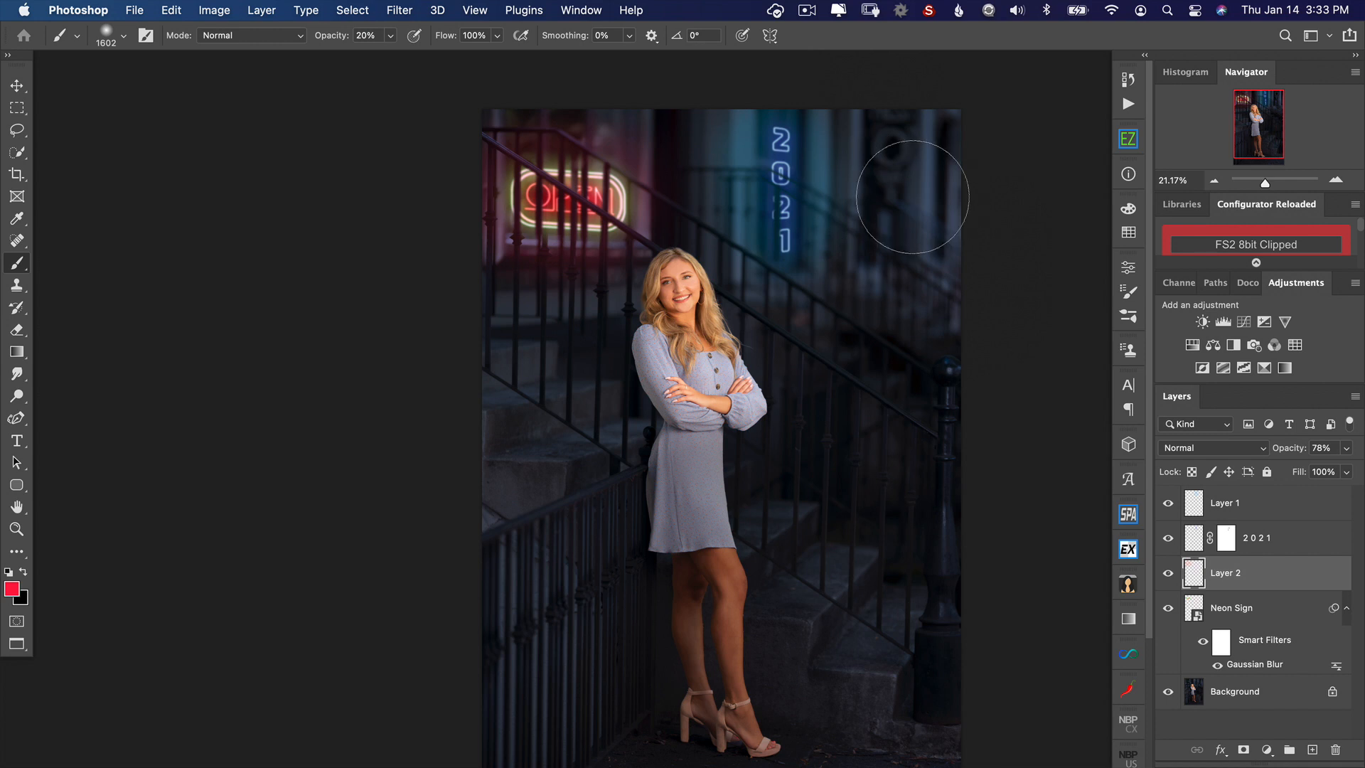
Step: Merge all visible layers into the Background layer
drag(835, 275, 833, 256)
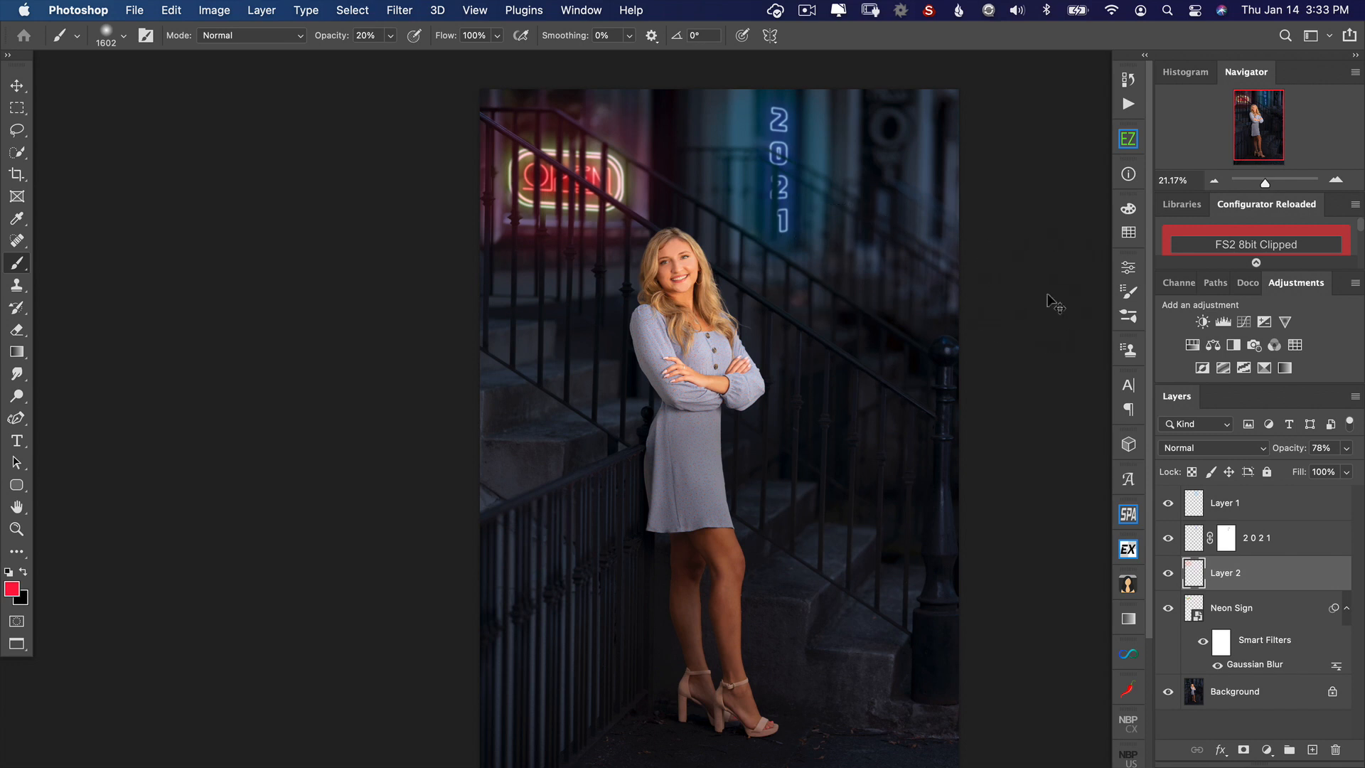
key(super+shift+e)
drag(858, 289, 837, 275)
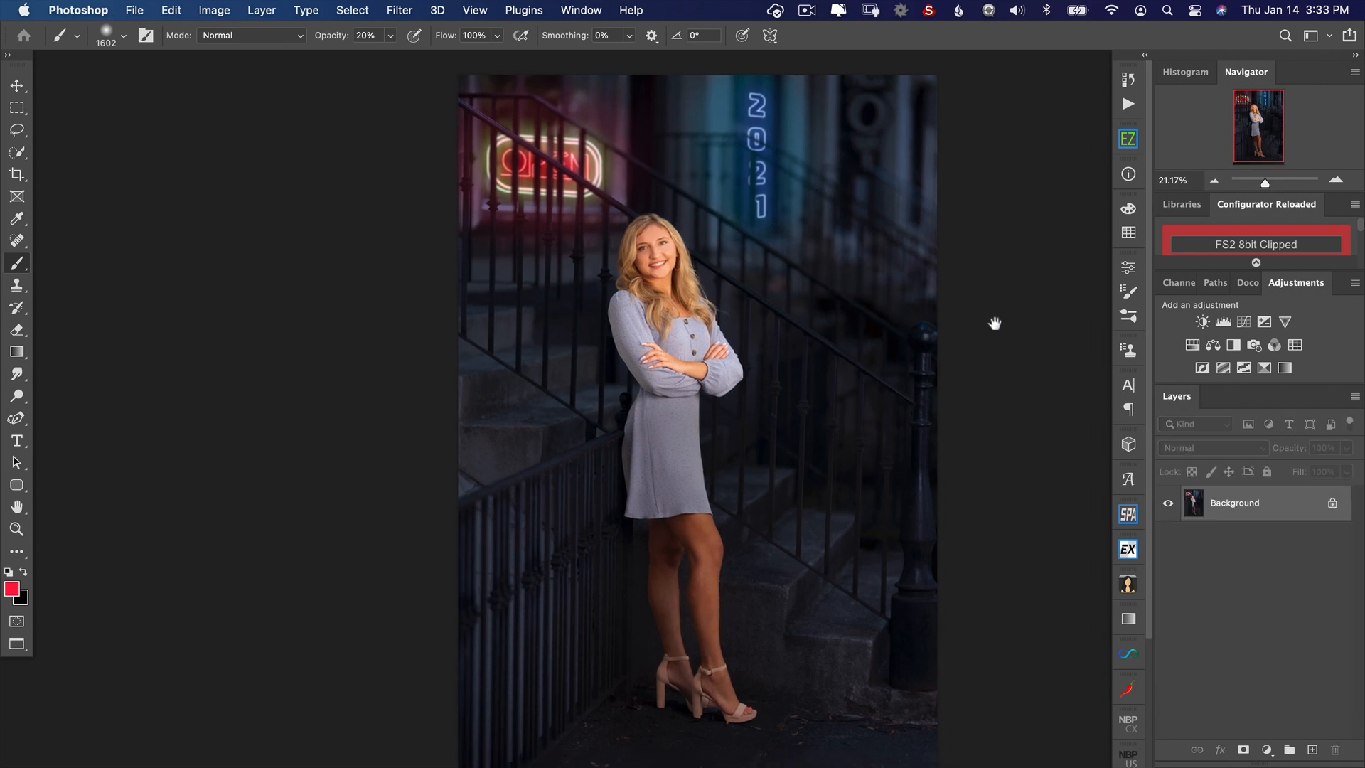
Step: Open the Camera Raw filter and color-grade the shadows blue with hue 242, saturation 58 and luminance -10
key(super+shift+a)
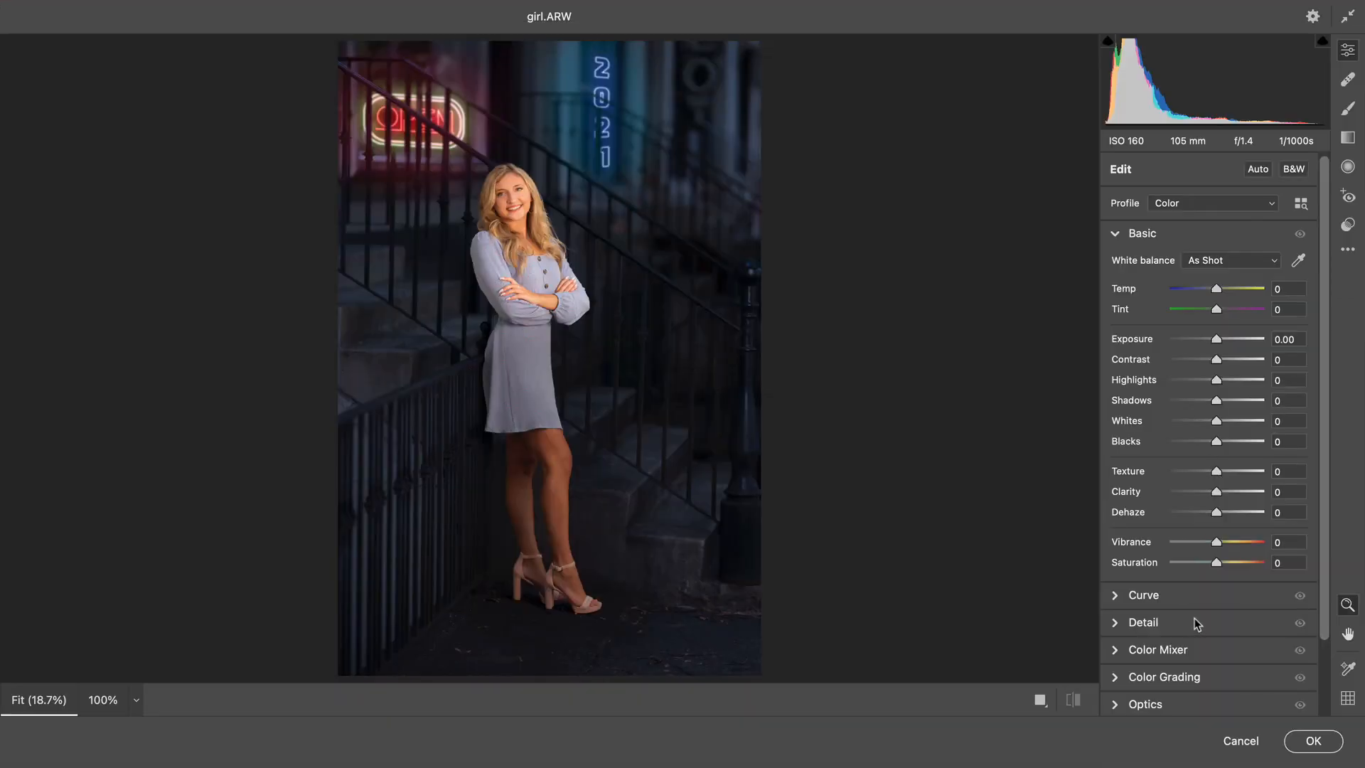
scroll(1196, 623, down, 3)
click(1116, 607)
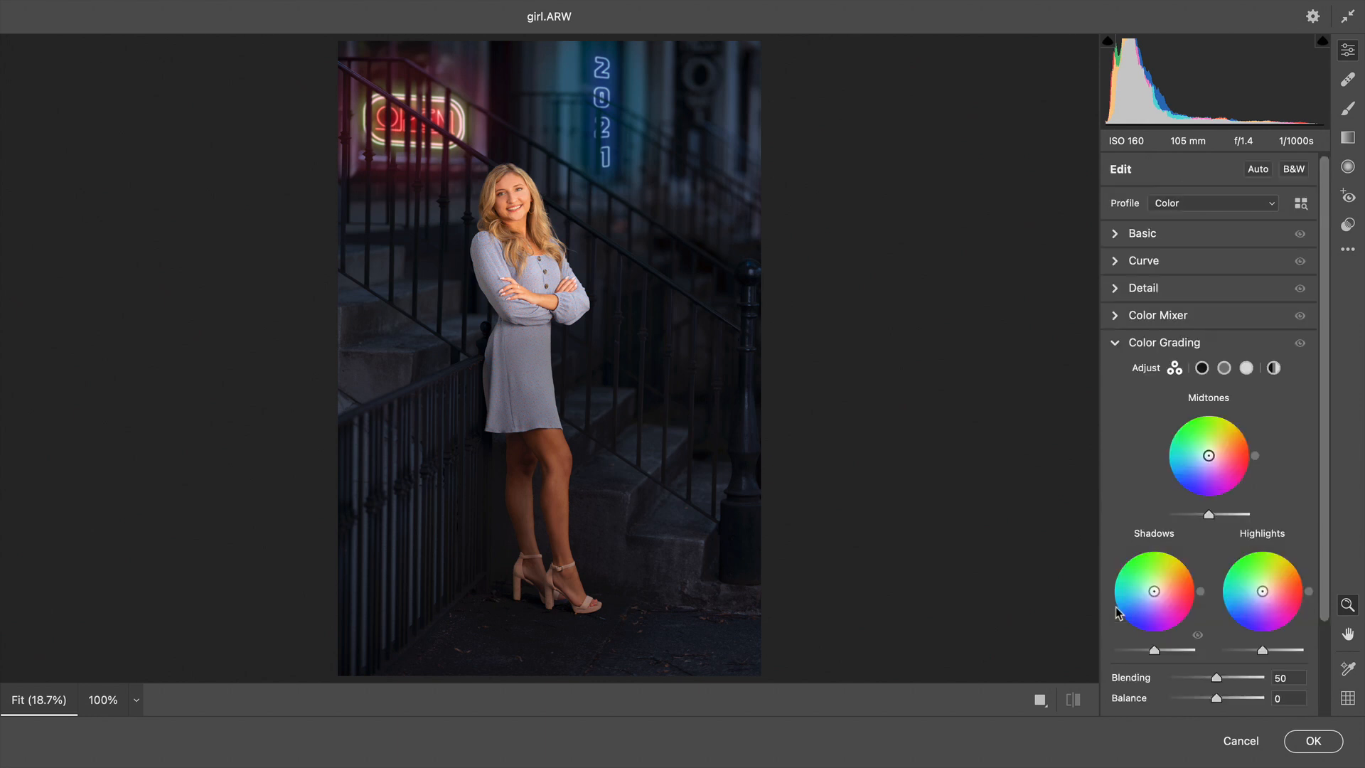
drag(1153, 591, 1151, 653)
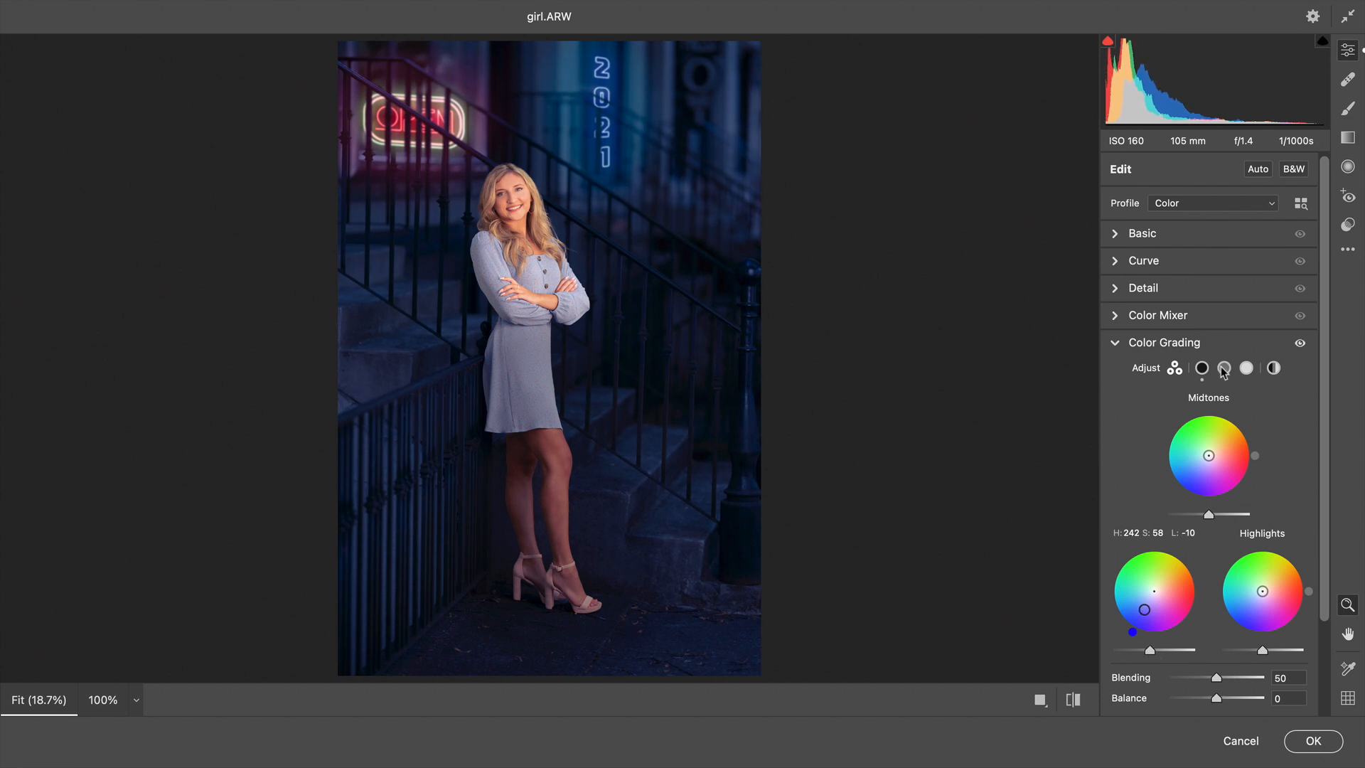
Step: Lower the basic Highlights value to about -20 and apply the Camera Raw adjustments to the image
click(1133, 234)
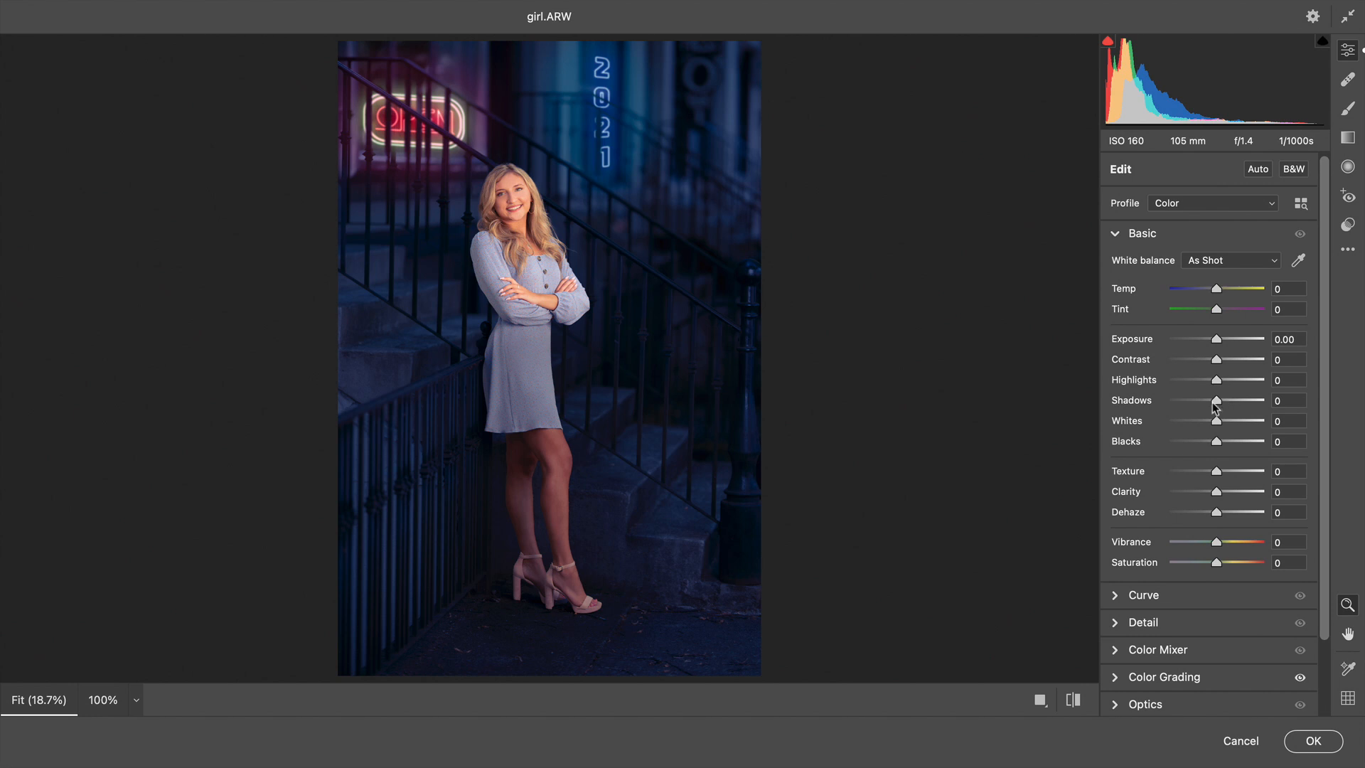
drag(1216, 382, 1208, 382)
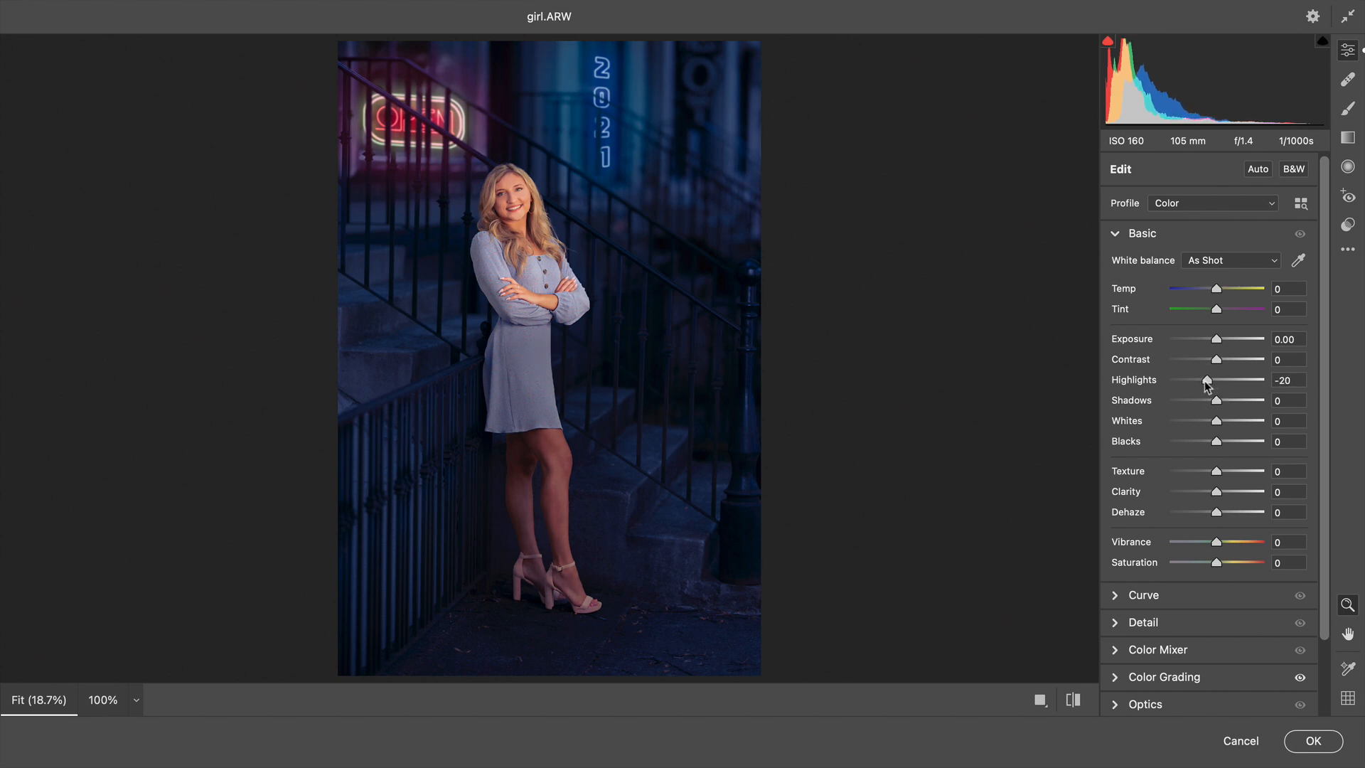
drag(1204, 382, 1204, 382)
click(1313, 742)
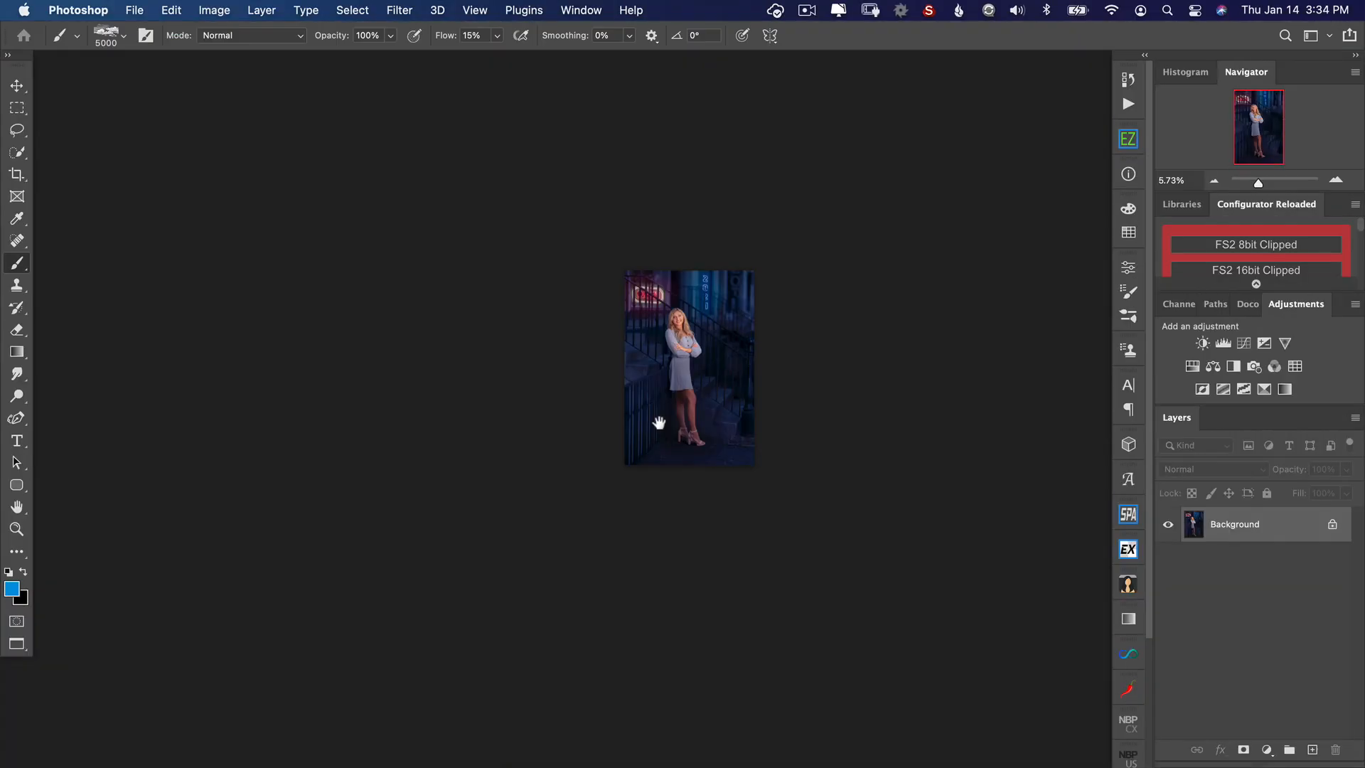
Step: Search the brush presets for cloud and choose the Cloud 1 brush
scroll(671, 425, up, 5)
drag(846, 421, 793, 429)
scroll(683, 408, up, 4)
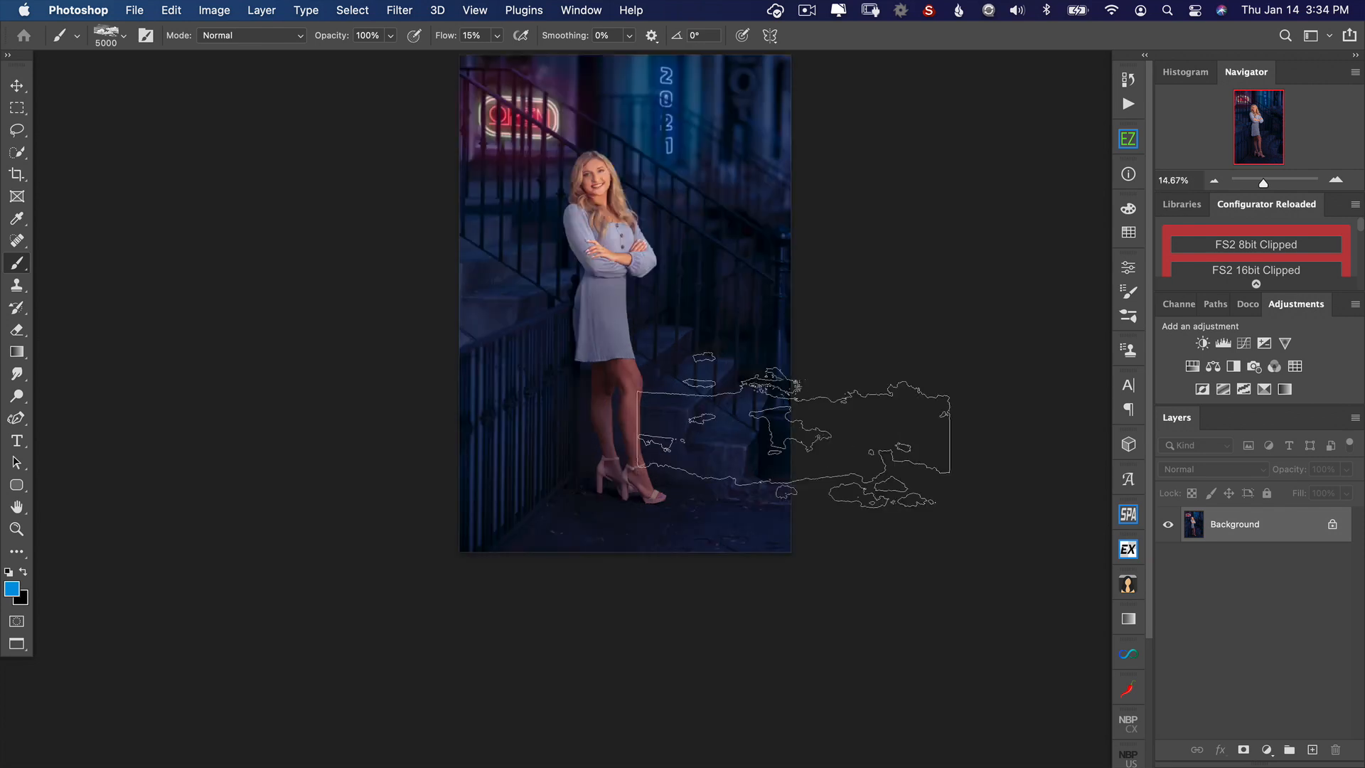
drag(796, 386, 700, 390)
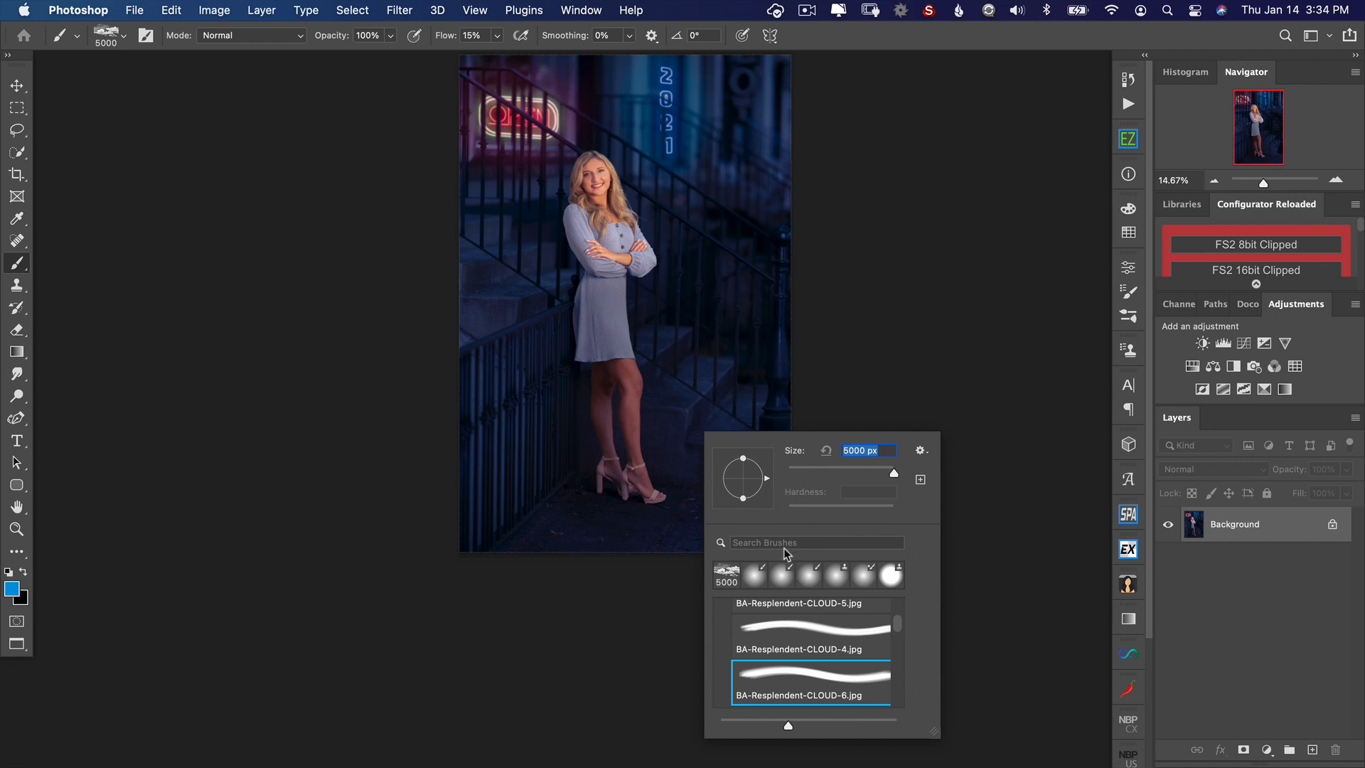
text(ck)
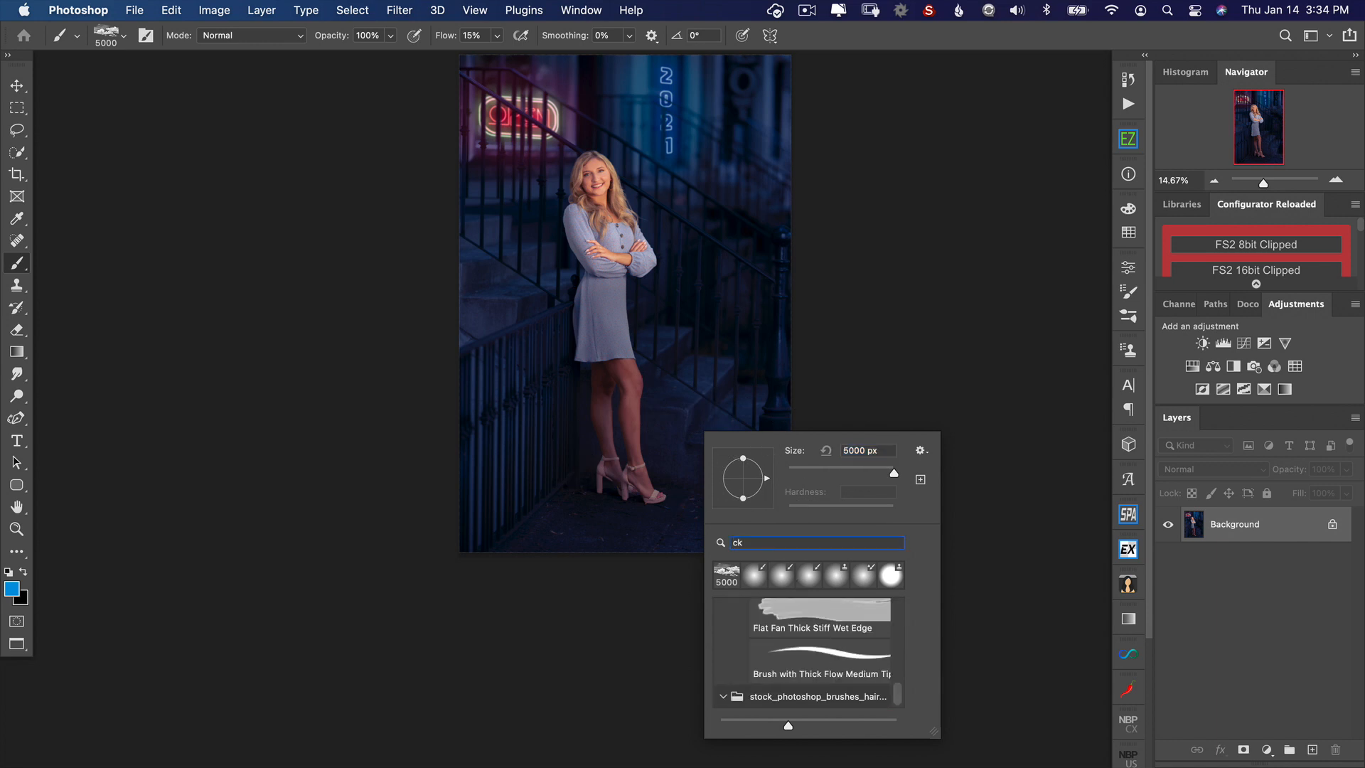
key(BackSpace)
text(loud)
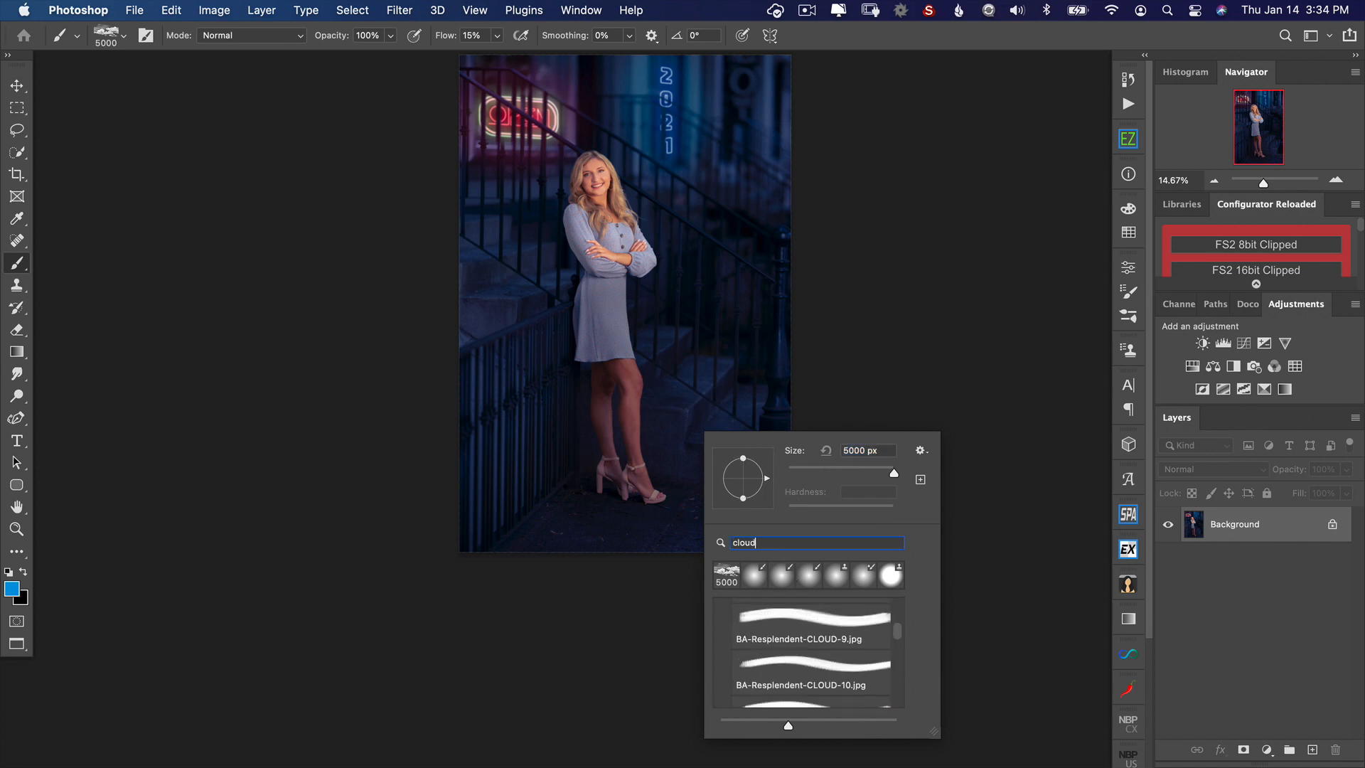
scroll(779, 613, down, 10)
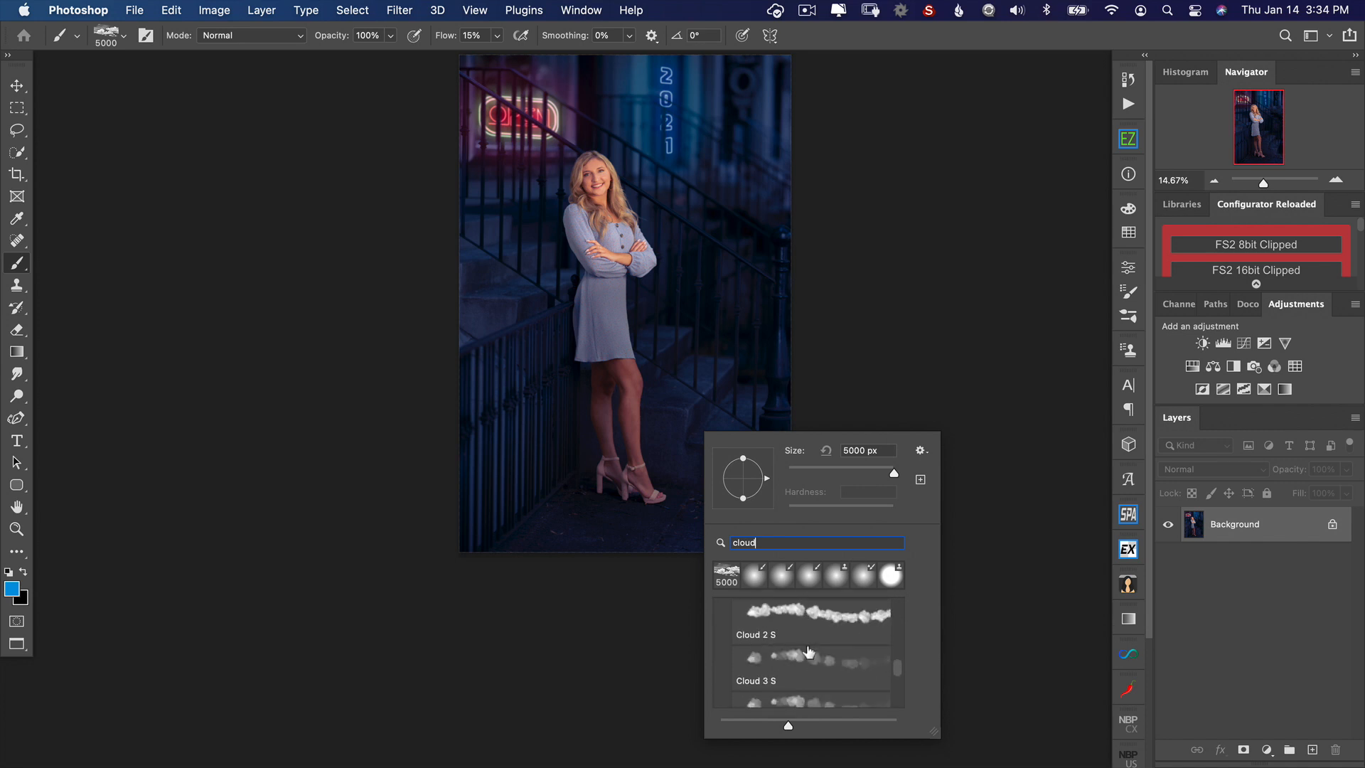
scroll(808, 651, up, 3)
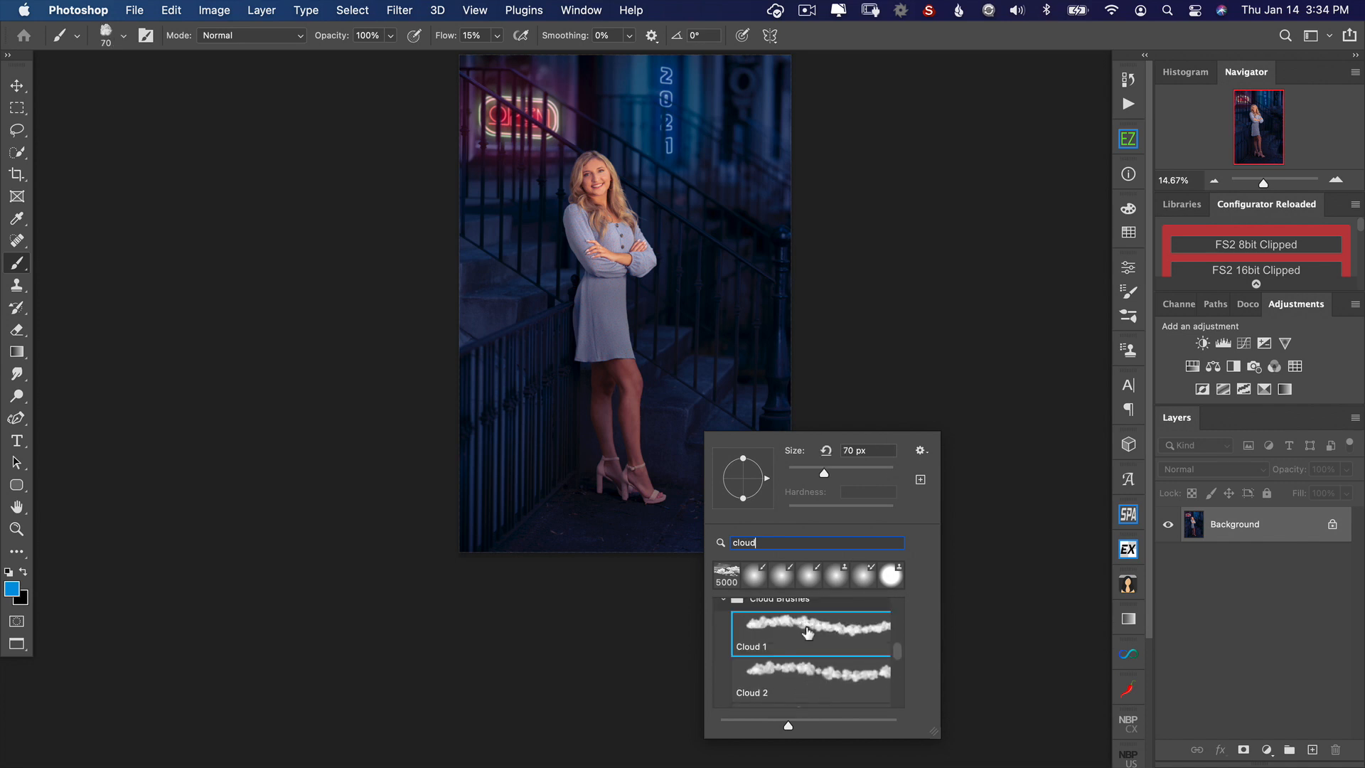
key(Return)
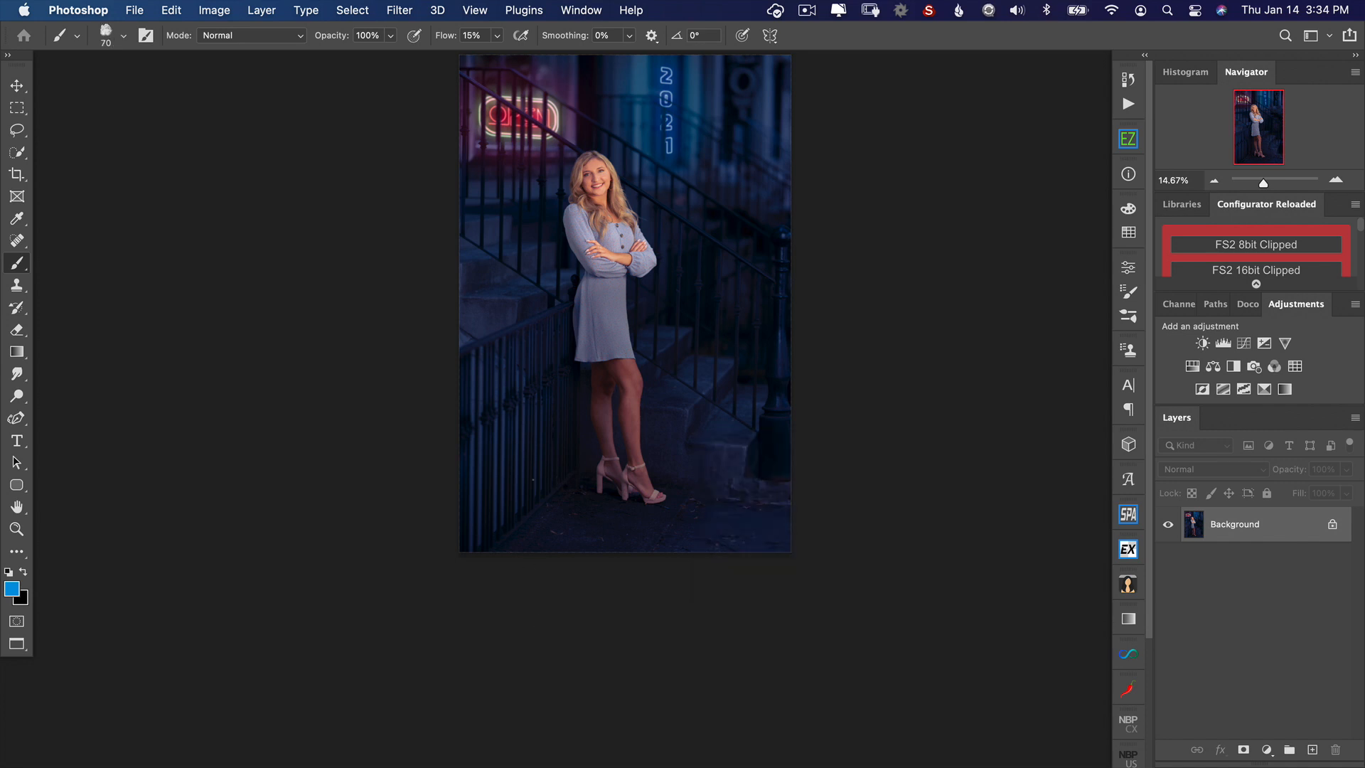
Step: Paint blue fog across the ground and lower steps on a new layer with a 3226 px brush, and set the layer's opacity to 57%
key(super+shift+alt+n)
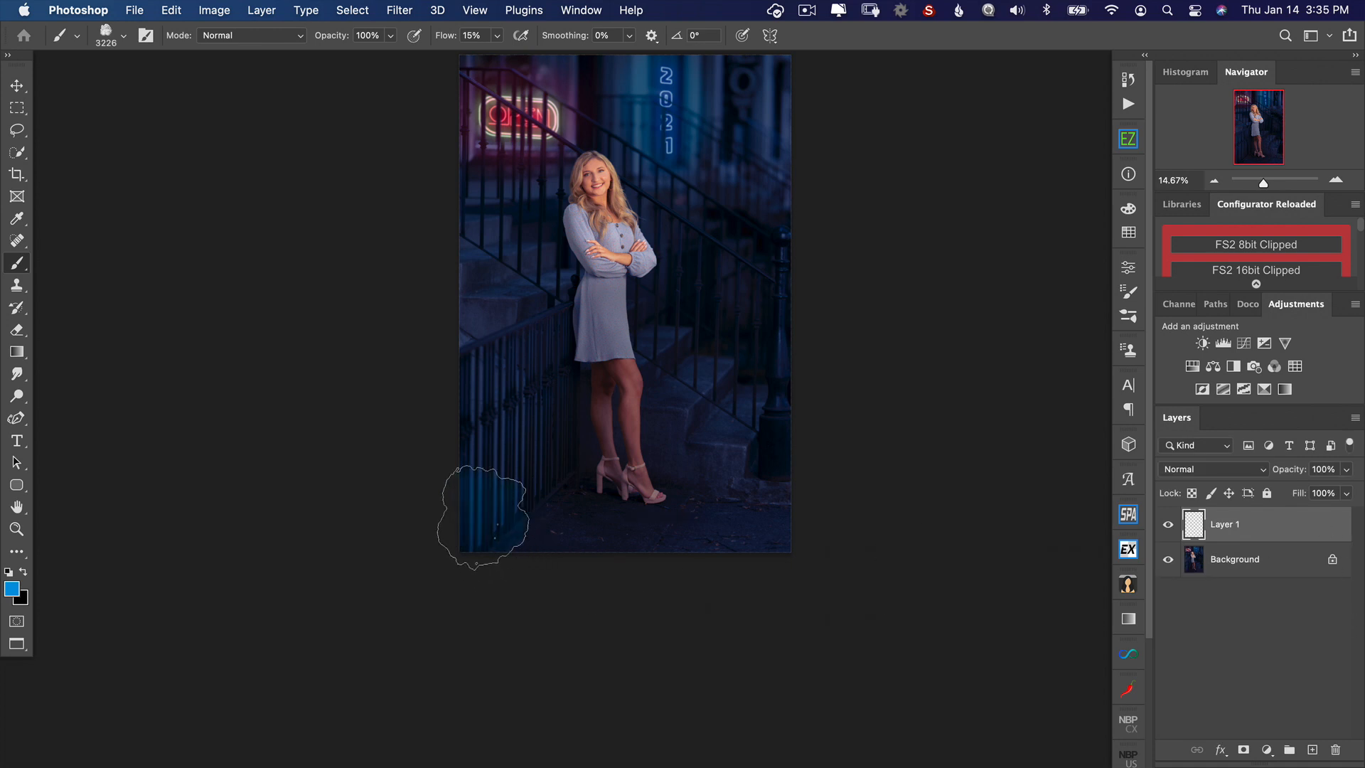
mouse_move(482, 517)
mouse_down()
mouse_move(548, 497)
mouse_move(526, 485)
mouse_move(522, 498)
mouse_move(575, 496)
mouse_move(583, 516)
mouse_move(676, 514)
mouse_move(655, 469)
mouse_move(637, 491)
mouse_move(694, 547)
mouse_move(796, 554)
mouse_move(802, 511)
mouse_up()
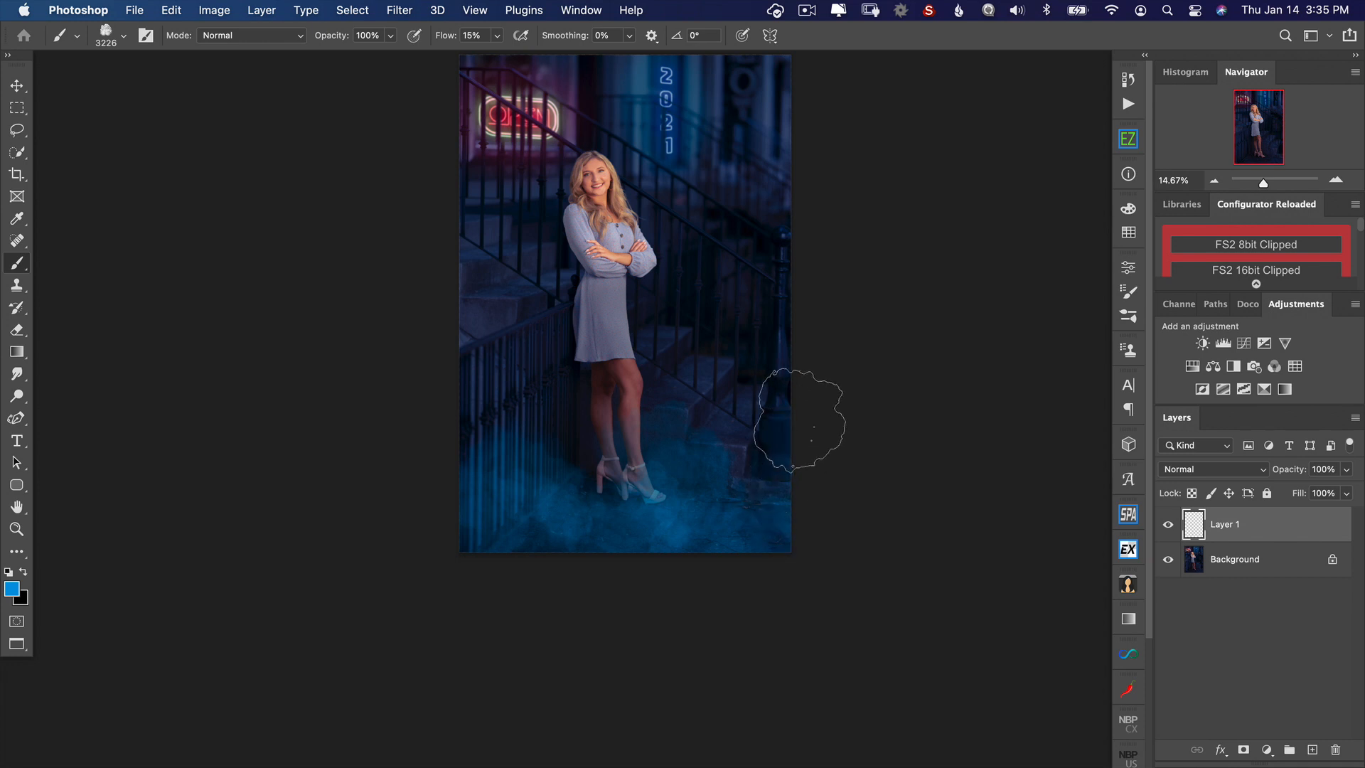
mouse_move(800, 419)
mouse_down()
mouse_move(749, 379)
mouse_move(805, 343)
mouse_up()
mouse_move(575, 514)
mouse_down()
mouse_move(443, 431)
mouse_move(420, 453)
mouse_move(459, 515)
mouse_move(721, 599)
mouse_move(775, 575)
mouse_move(793, 592)
mouse_move(783, 526)
mouse_move(824, 470)
mouse_up()
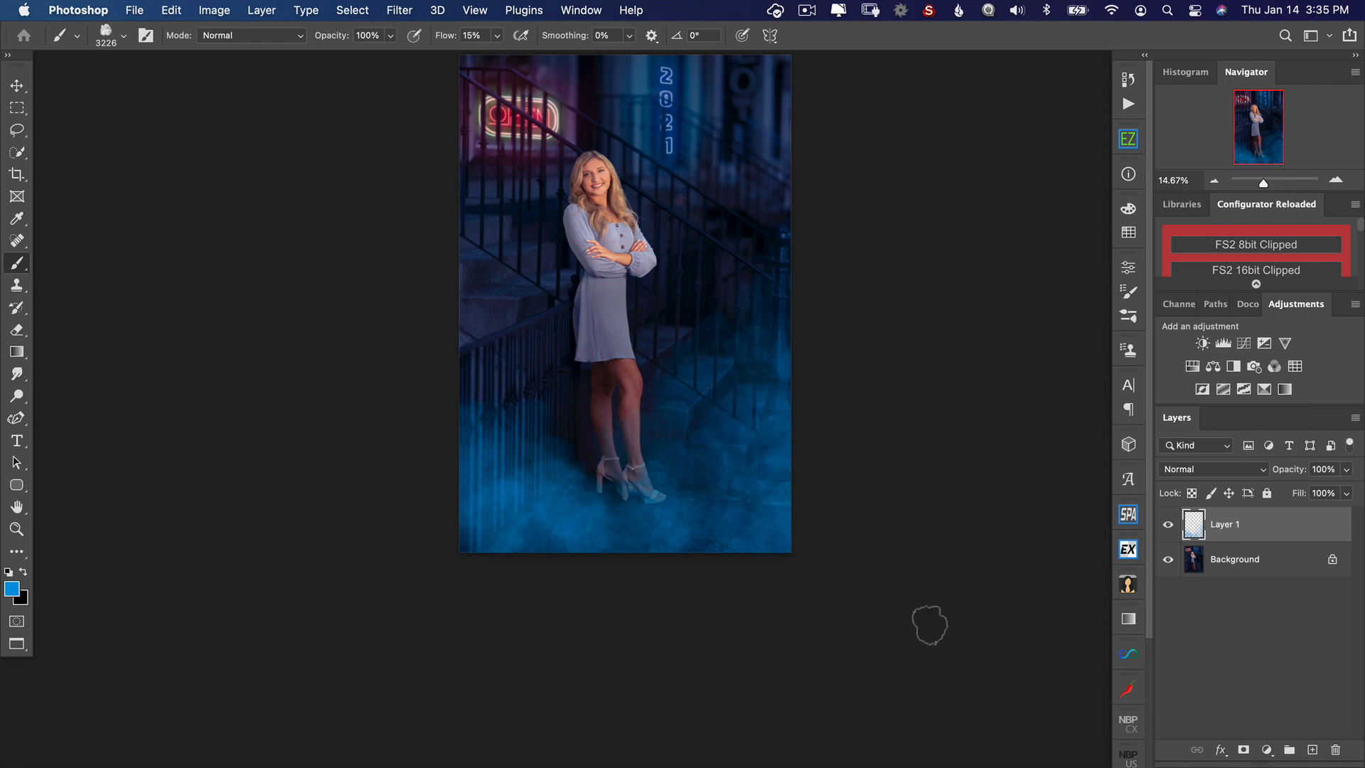
drag(1274, 474, 1275, 473)
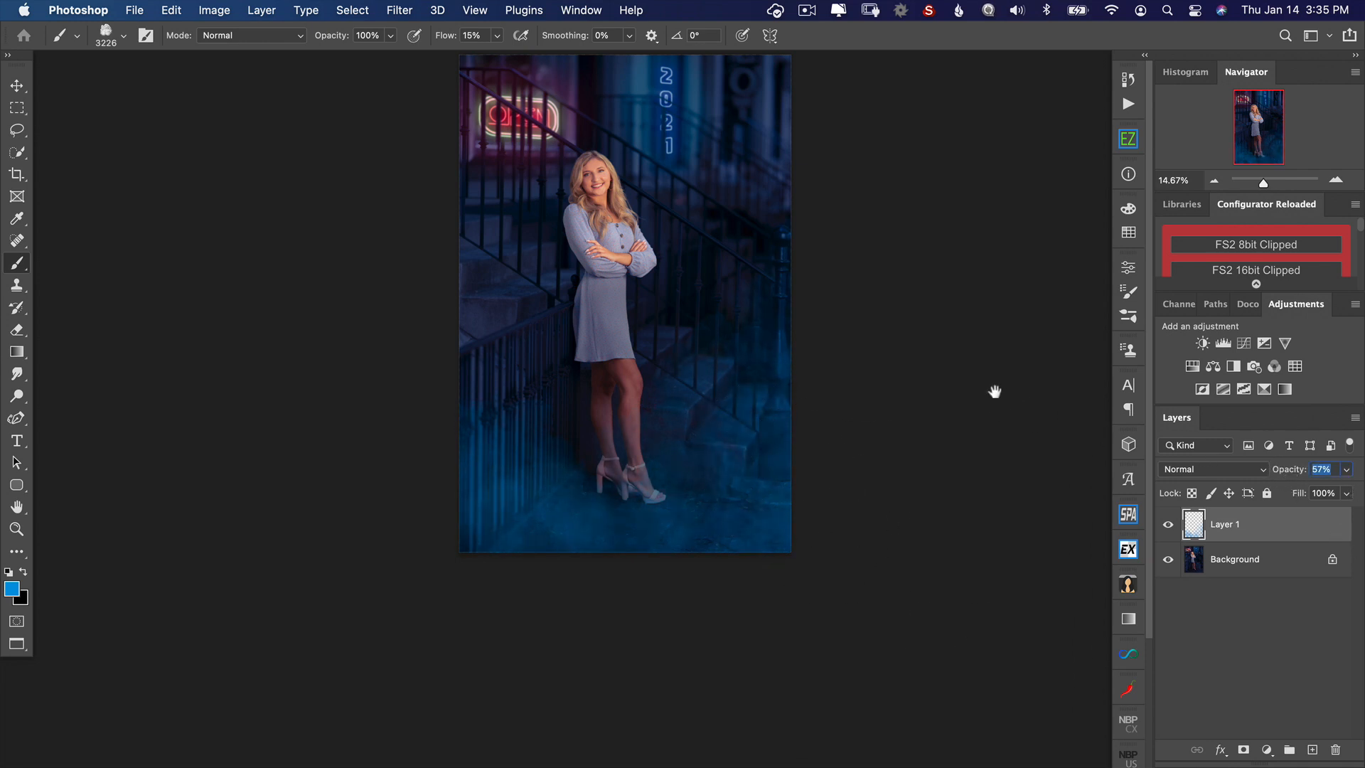
drag(994, 392, 995, 472)
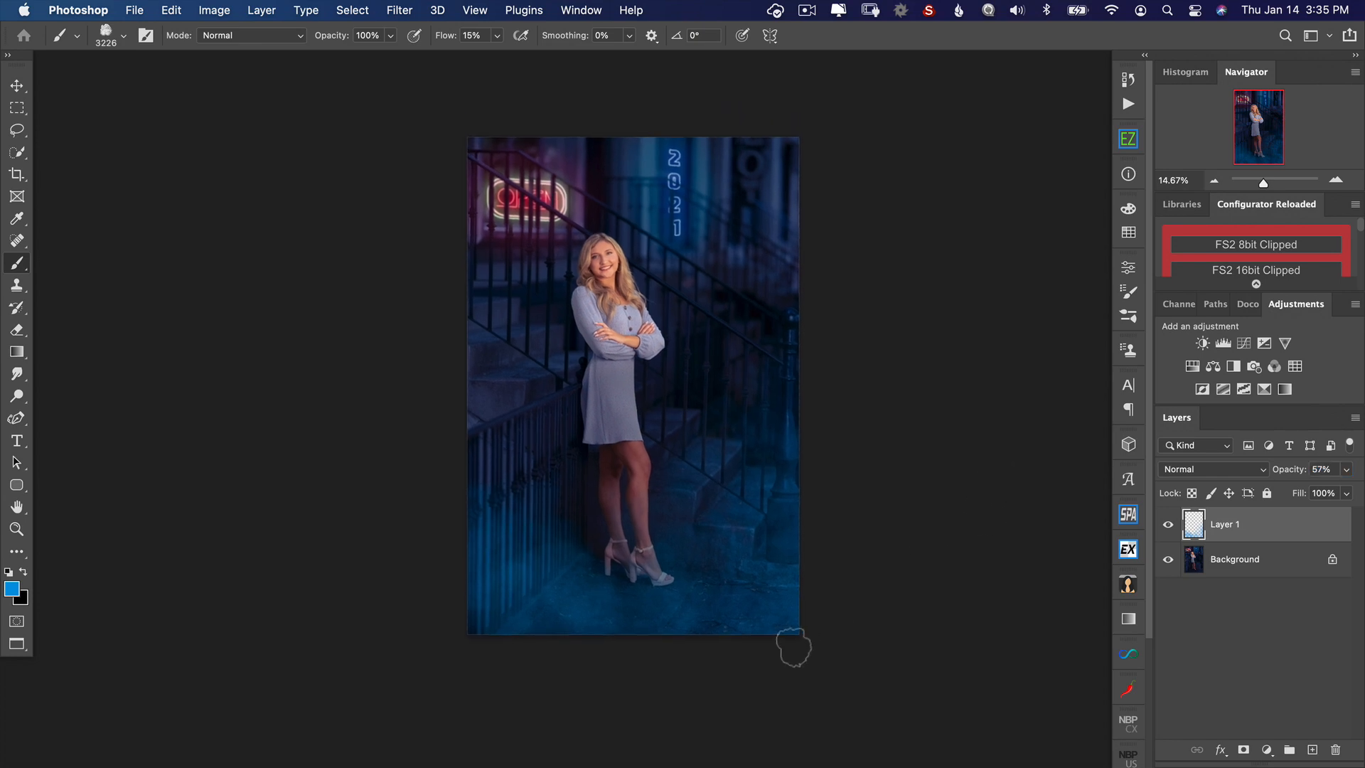